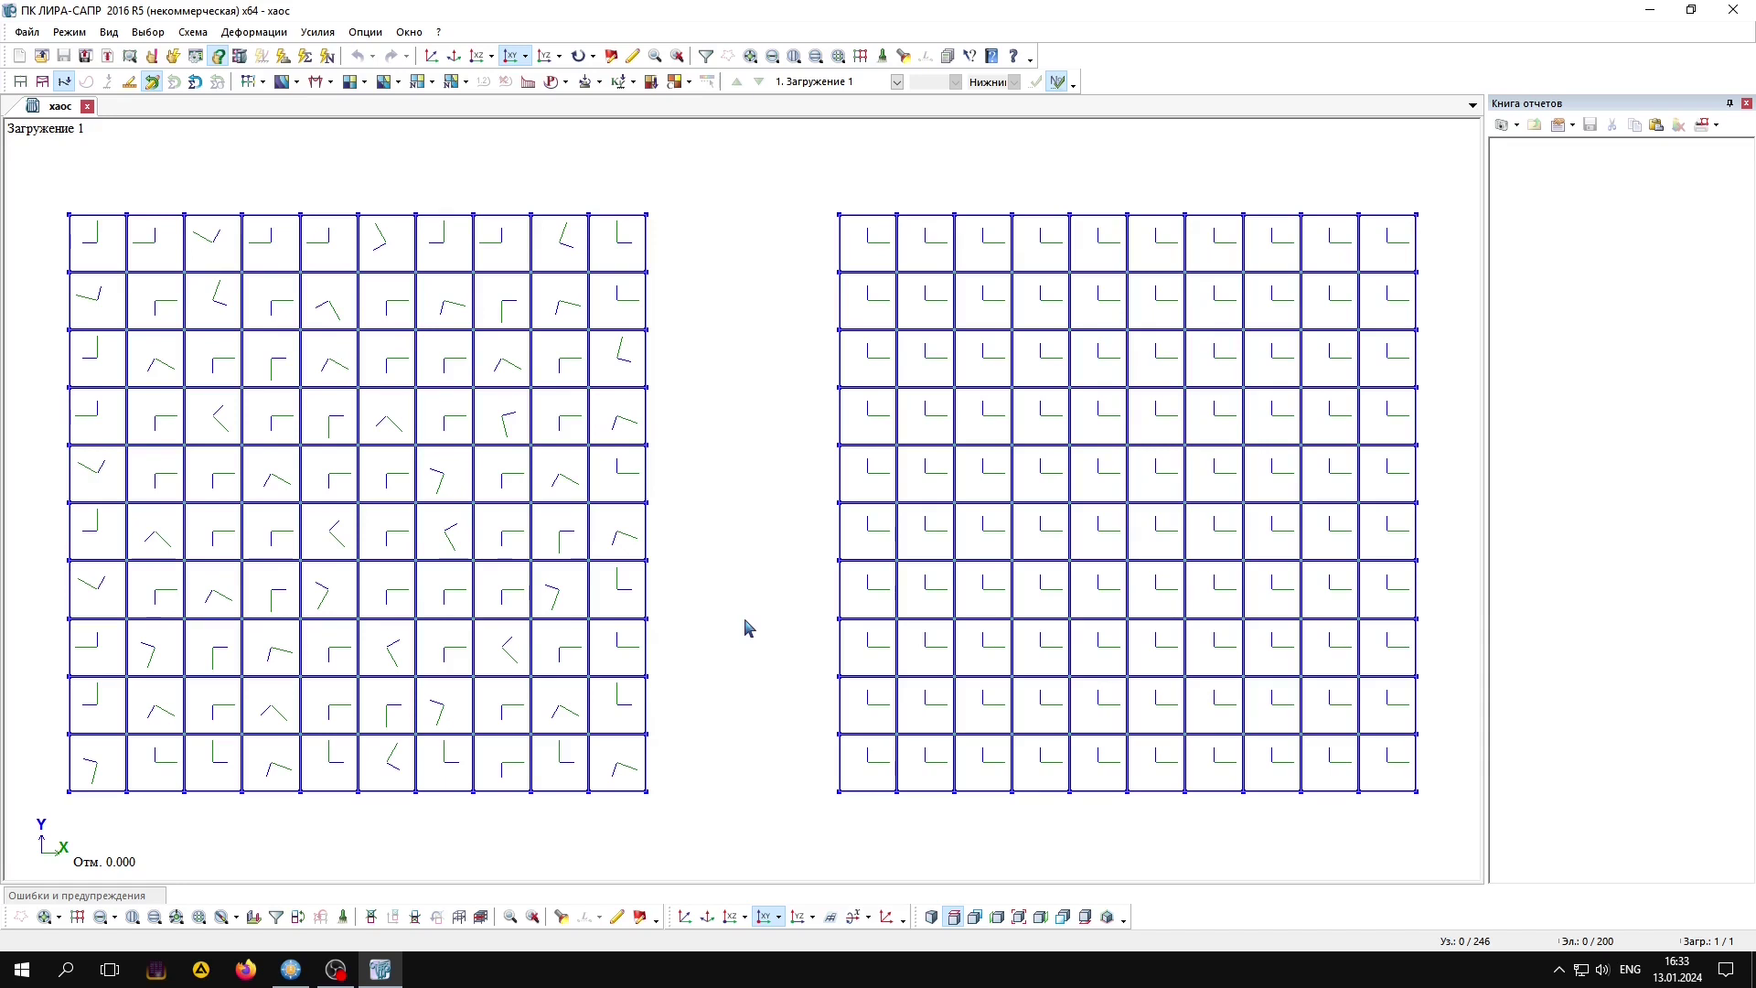
Display the NE04 equivalent-stress mosaic (16.799–83.976 t/m**2) on both plate grids.
{"action": "left_click", "coordinate": [432, 82]}
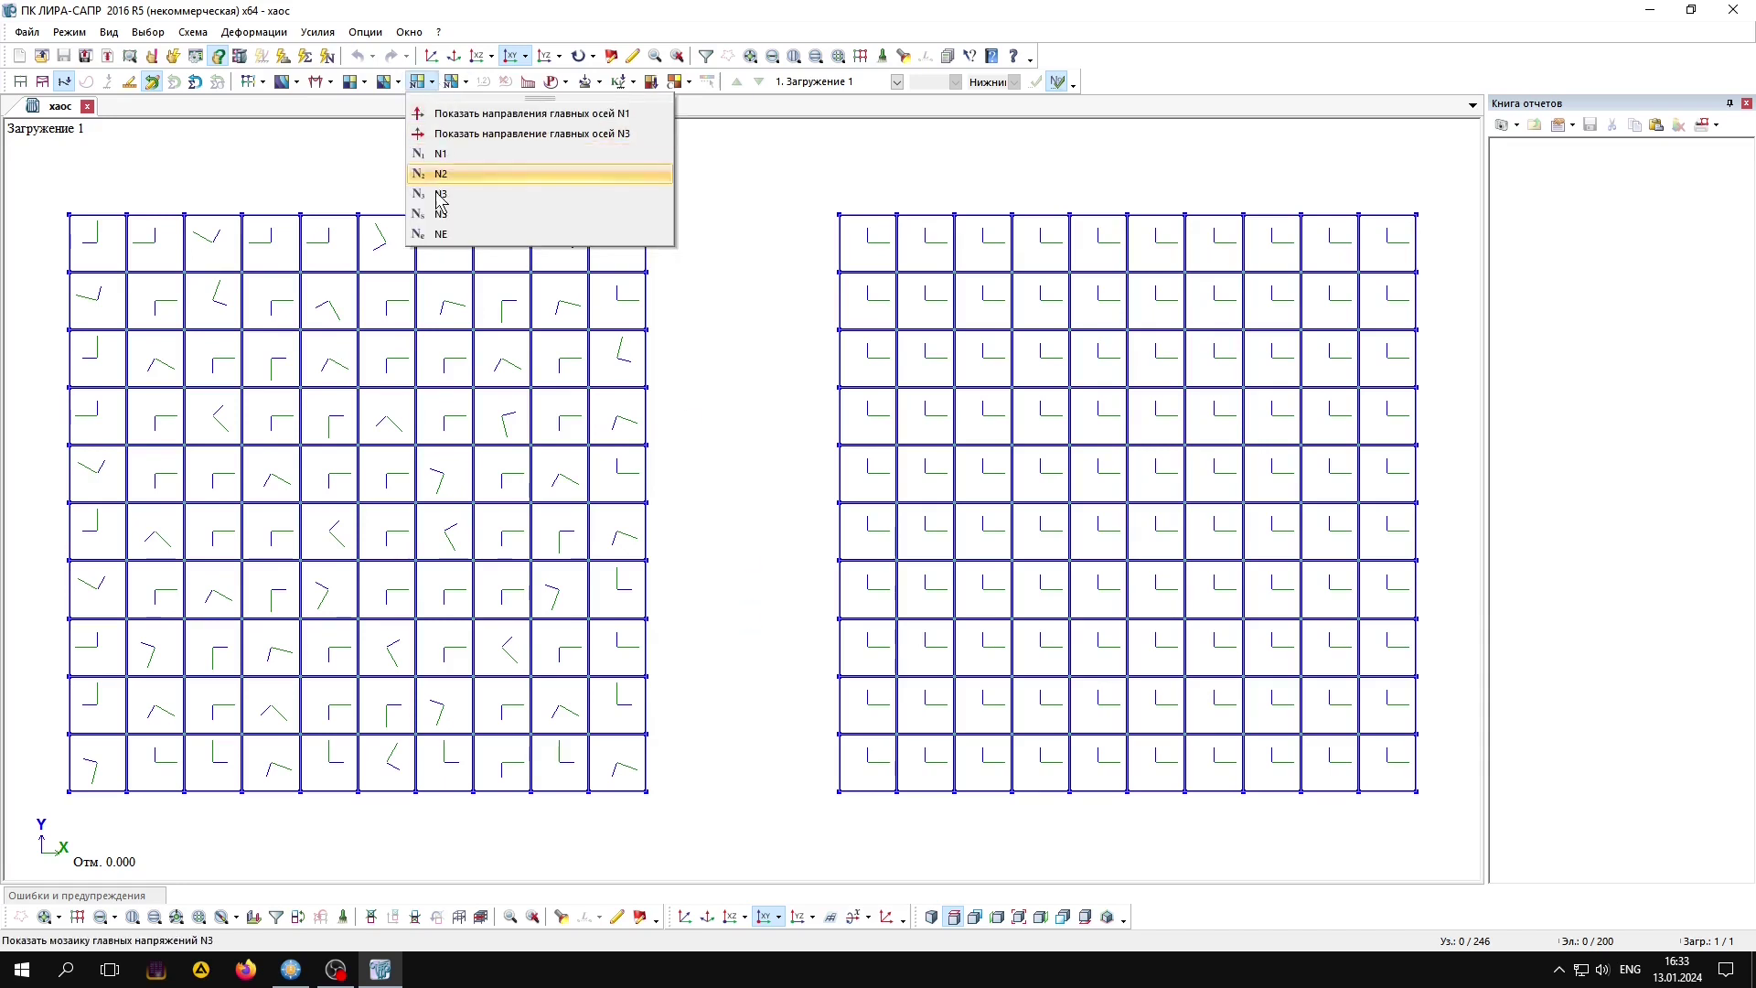
{"action": "left_click", "coordinate": [441, 235]}
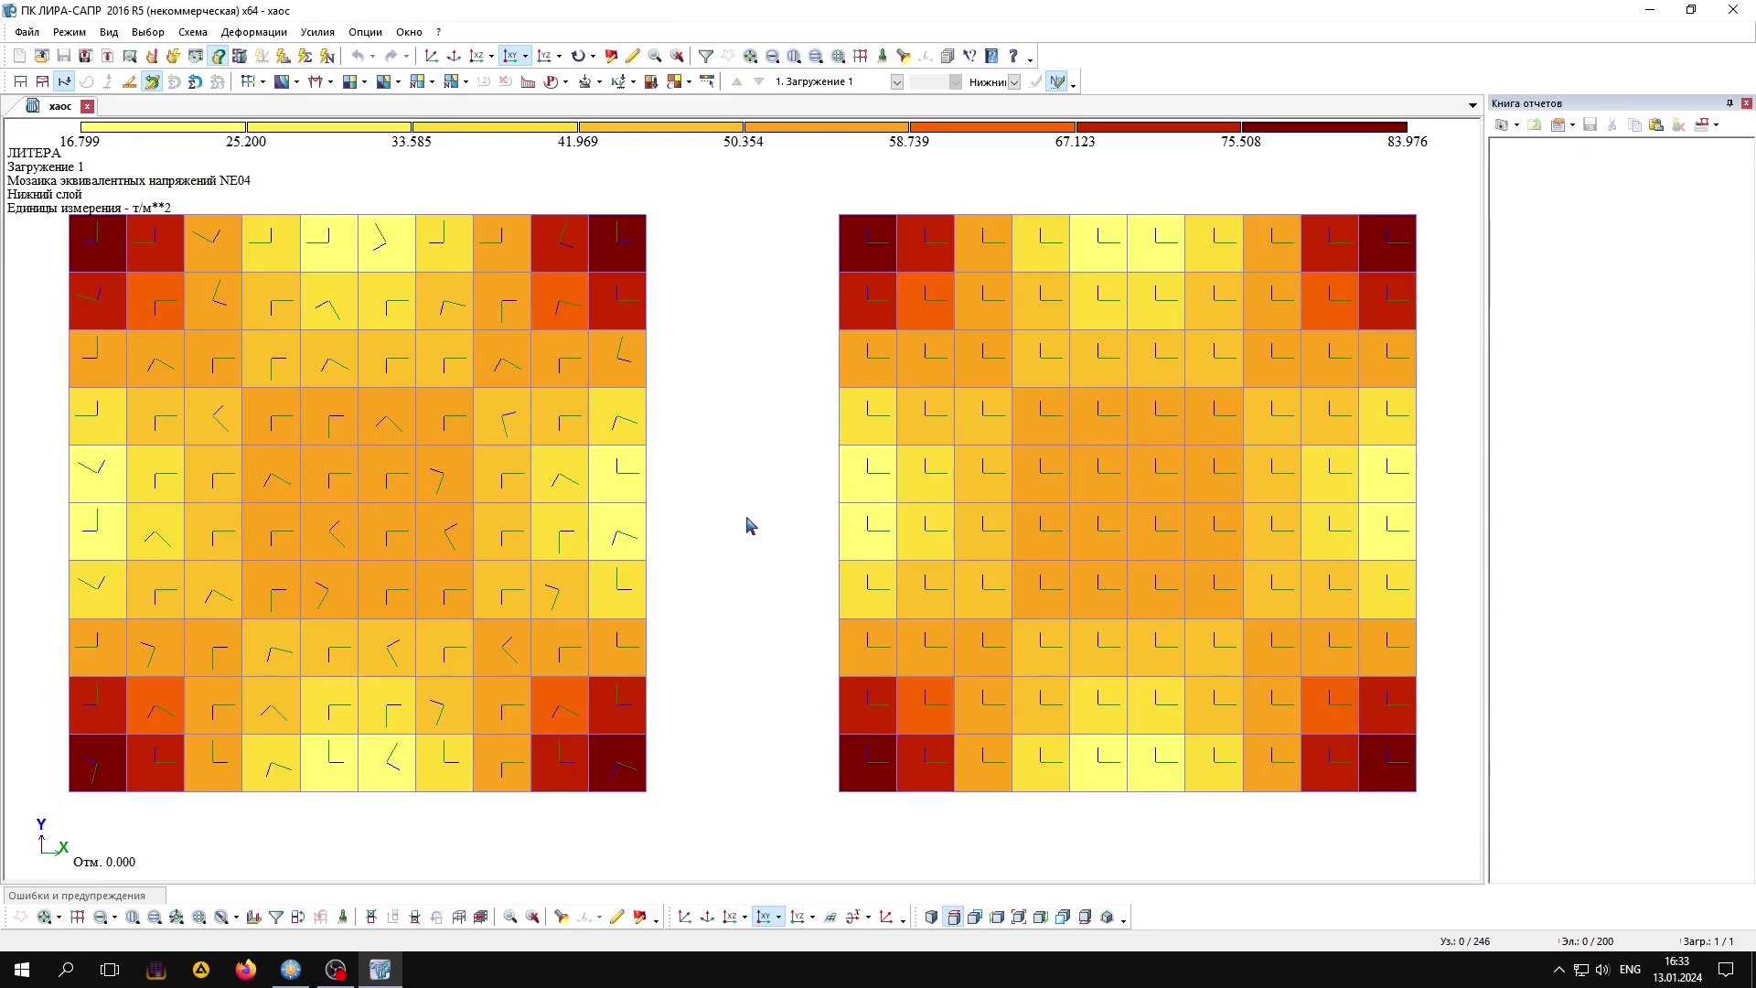
Switch the LIRA-SAPR mosaic on both plates to the Mx stress component.
{"action": "left_click", "coordinate": [364, 82]}
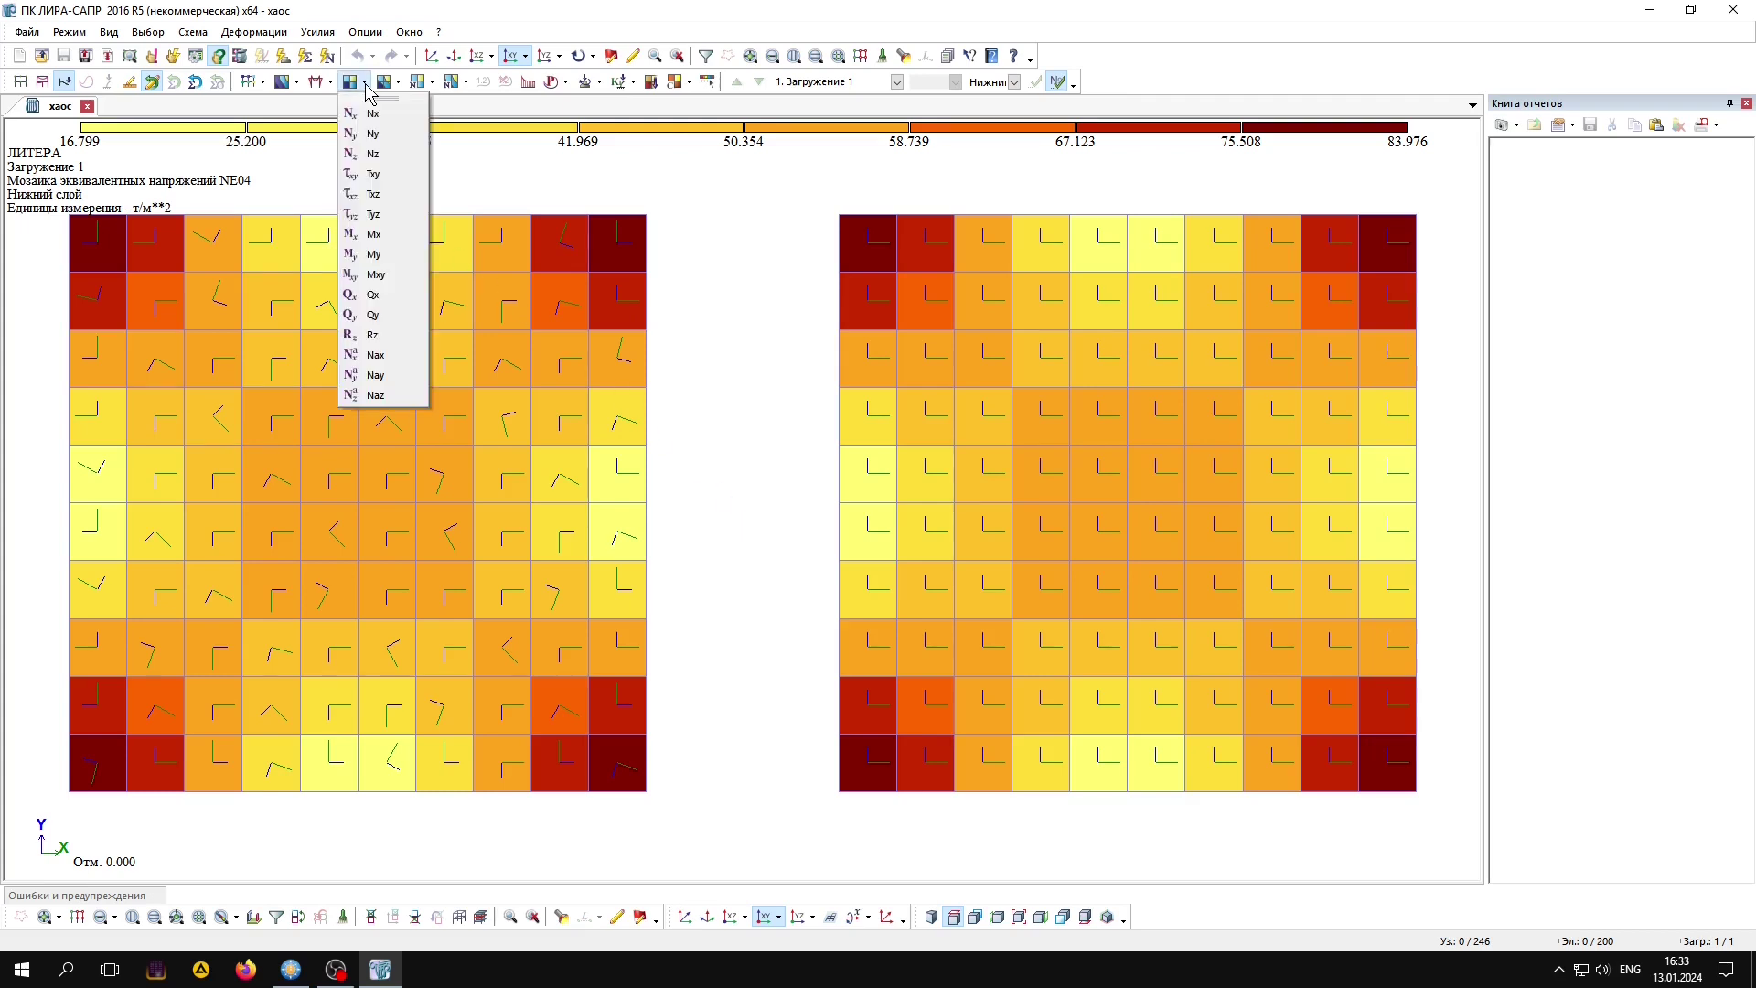
{"action": "left_click", "coordinate": [367, 236]}
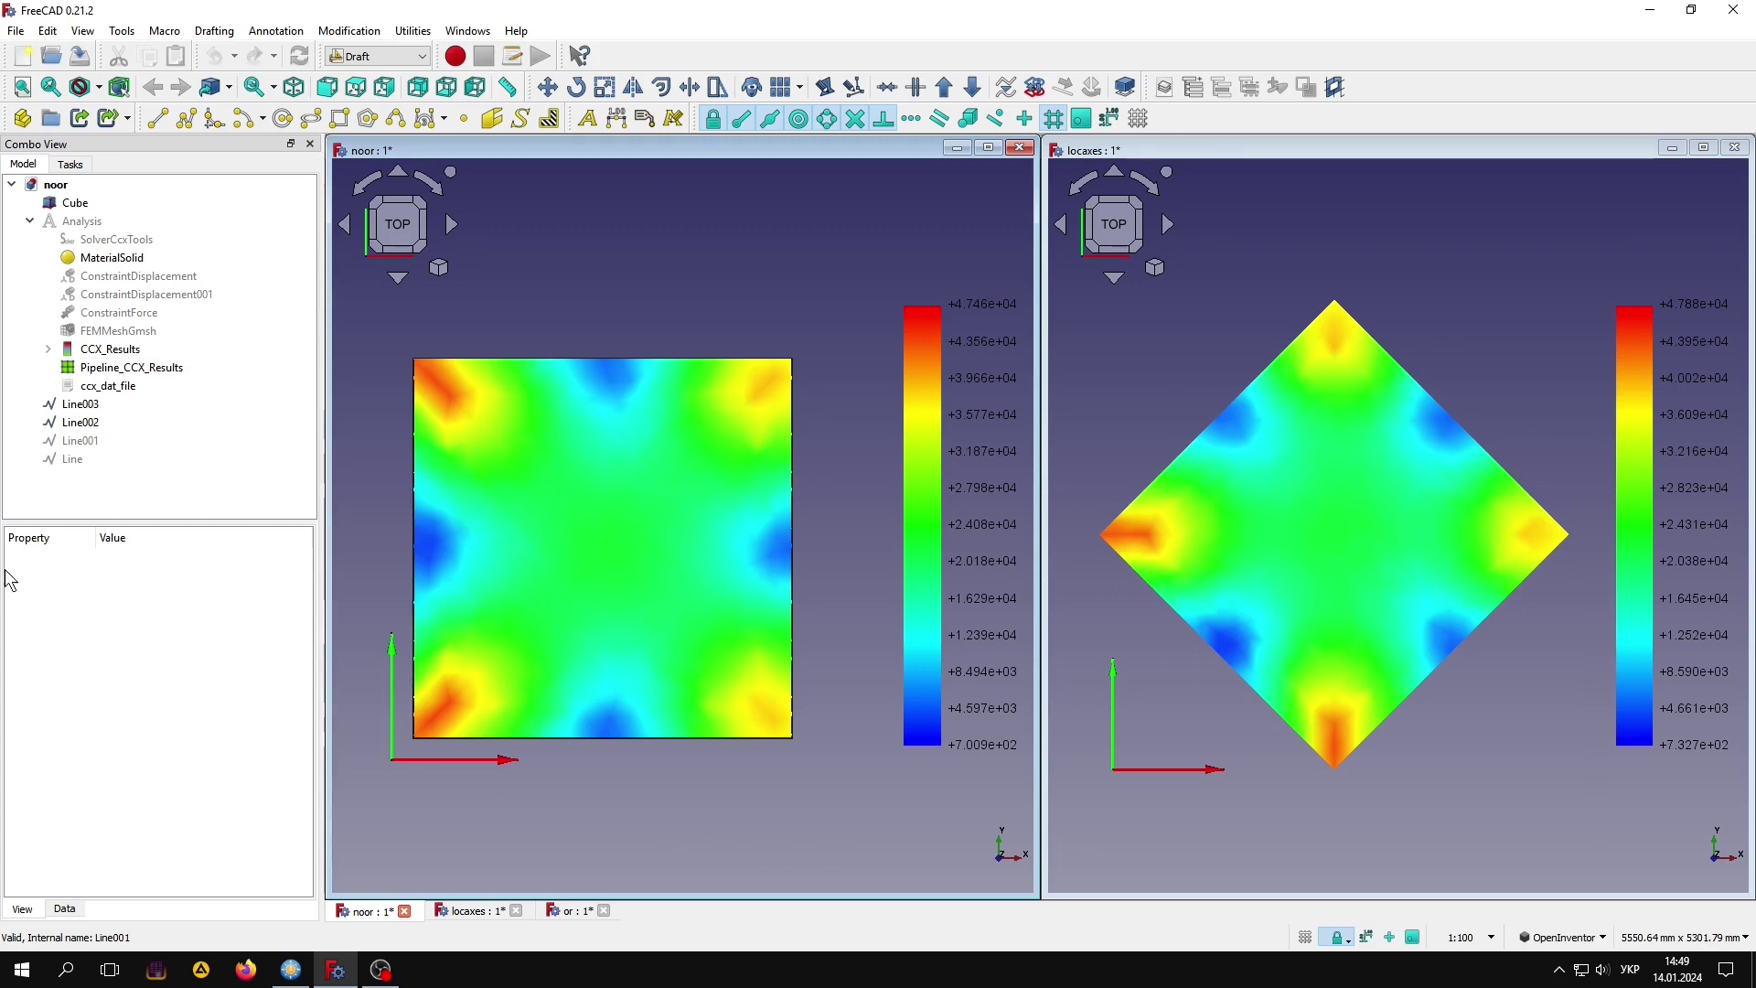
Colour the noor result pipeline by Stress xx component.
{"action": "left_click", "coordinate": [151, 368]}
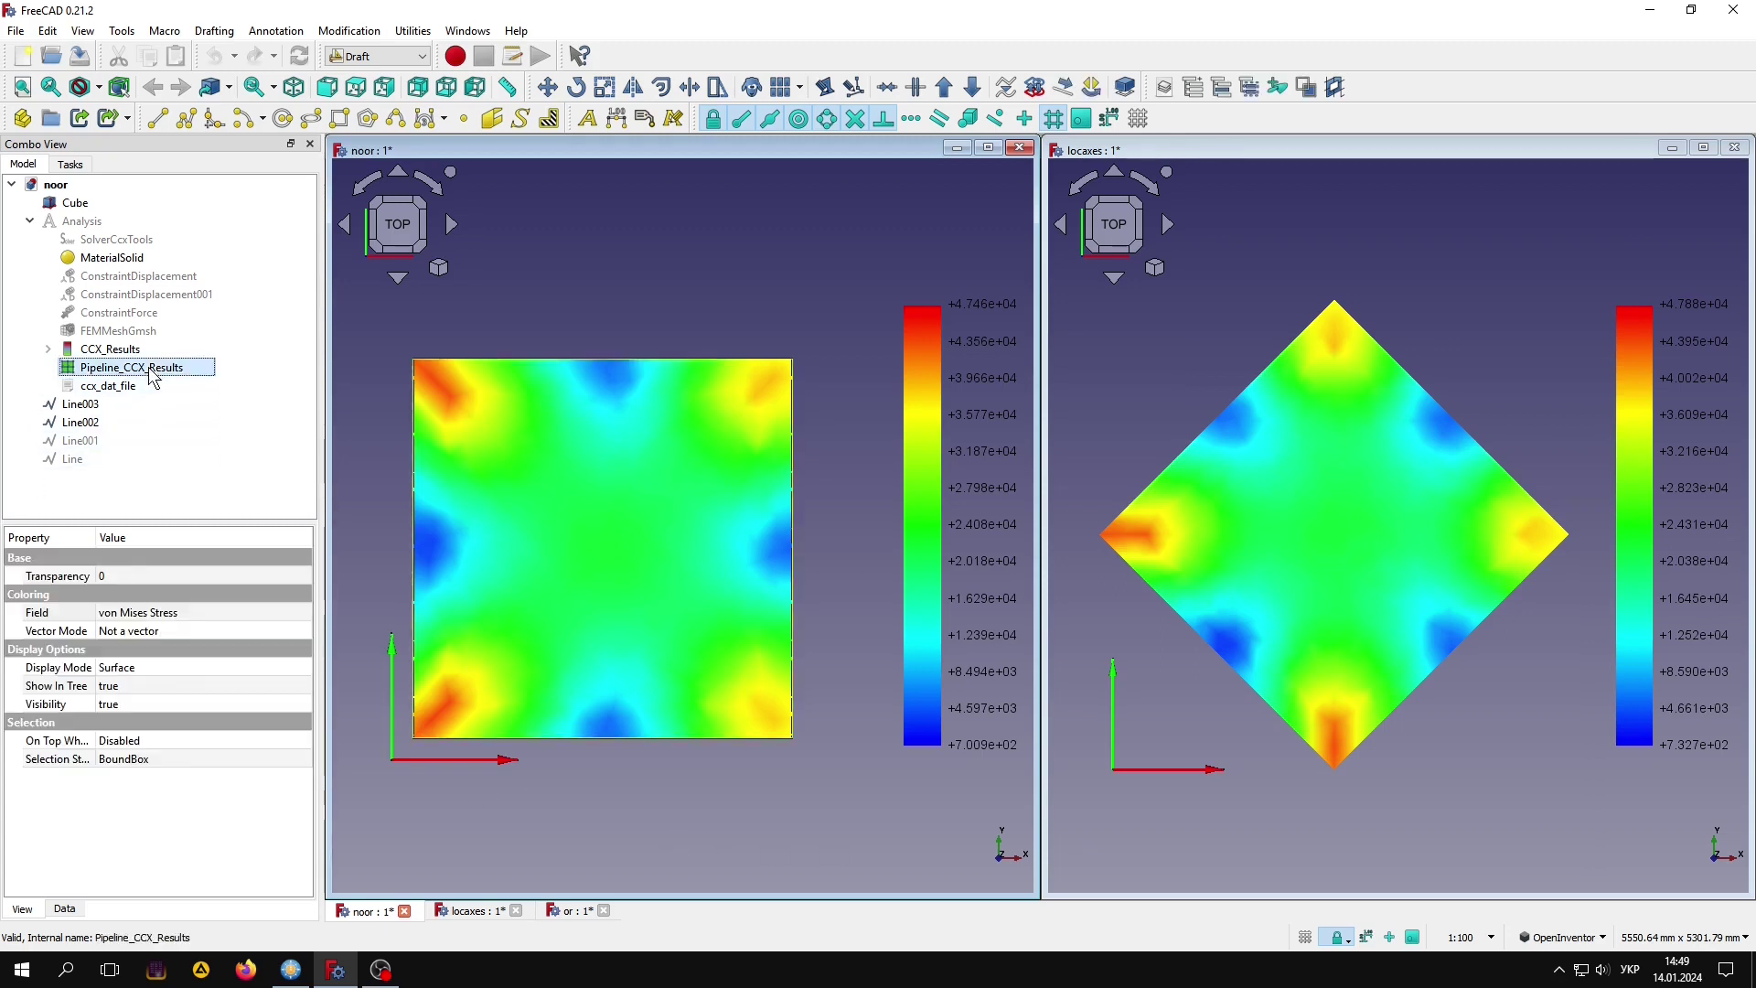
{"action": "left_click", "coordinate": [187, 612]}
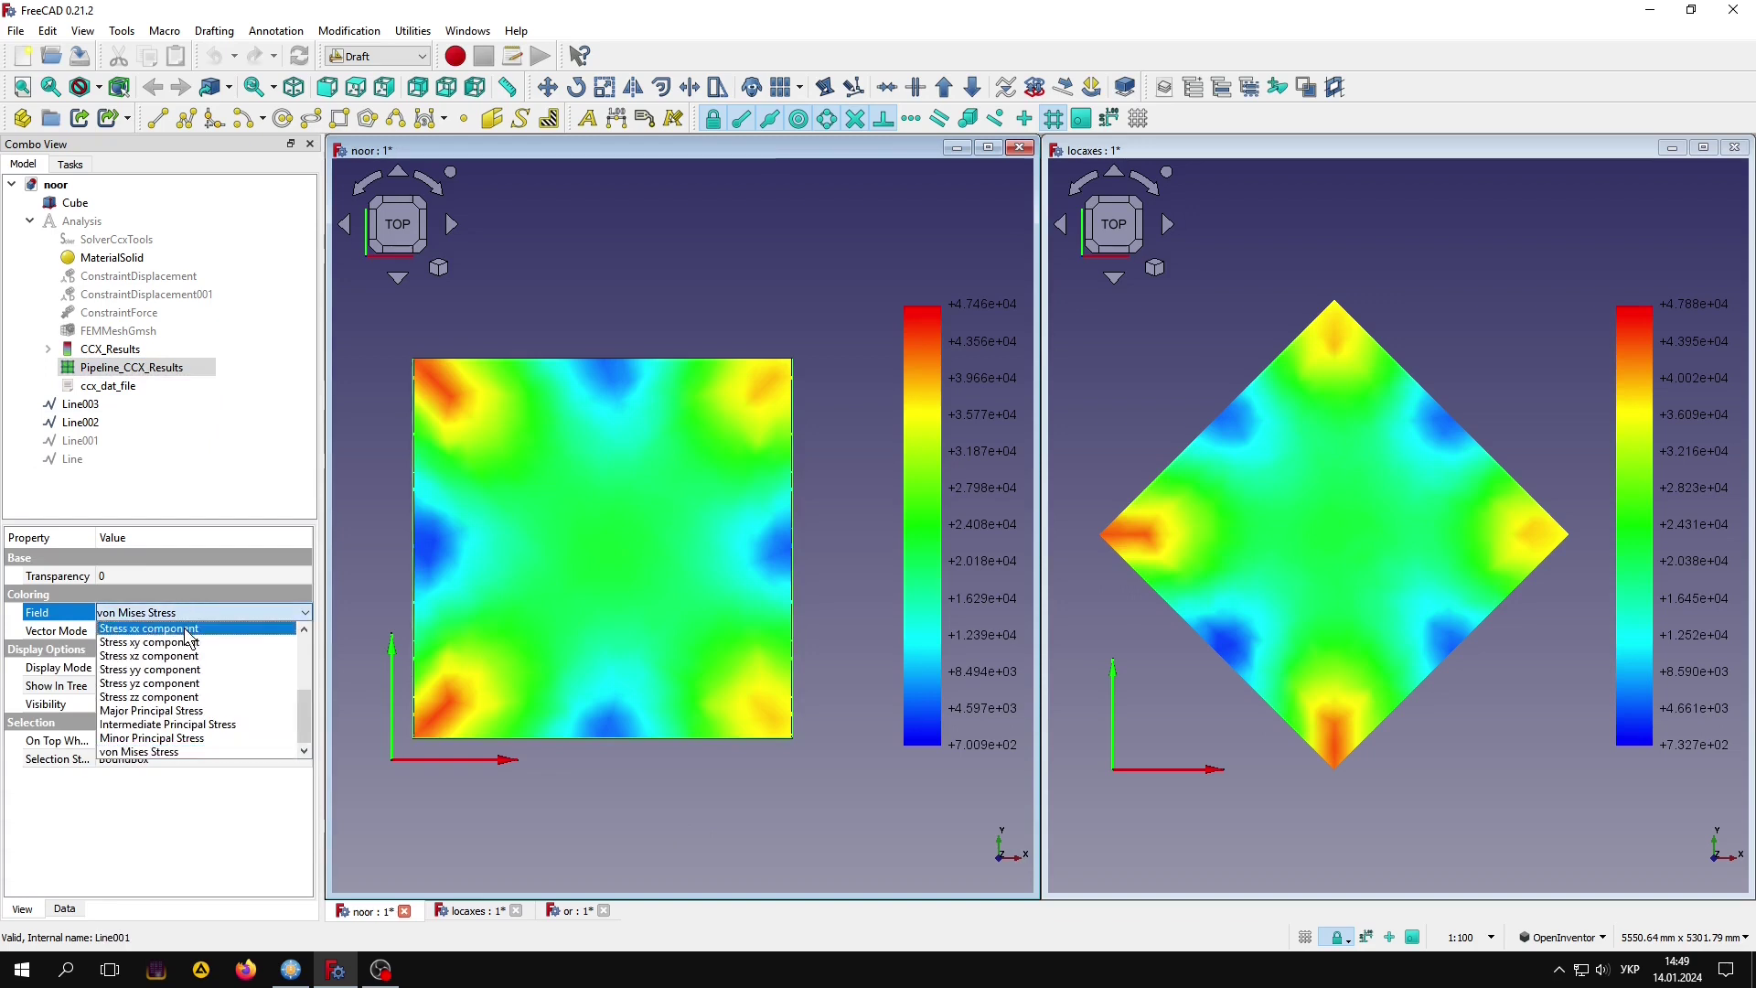
{"action": "left_click", "coordinate": [184, 627]}
Colour the locaxes result by Stress xx component, then bring up the 'or' document.
{"action": "left_click", "coordinate": [1198, 831]}
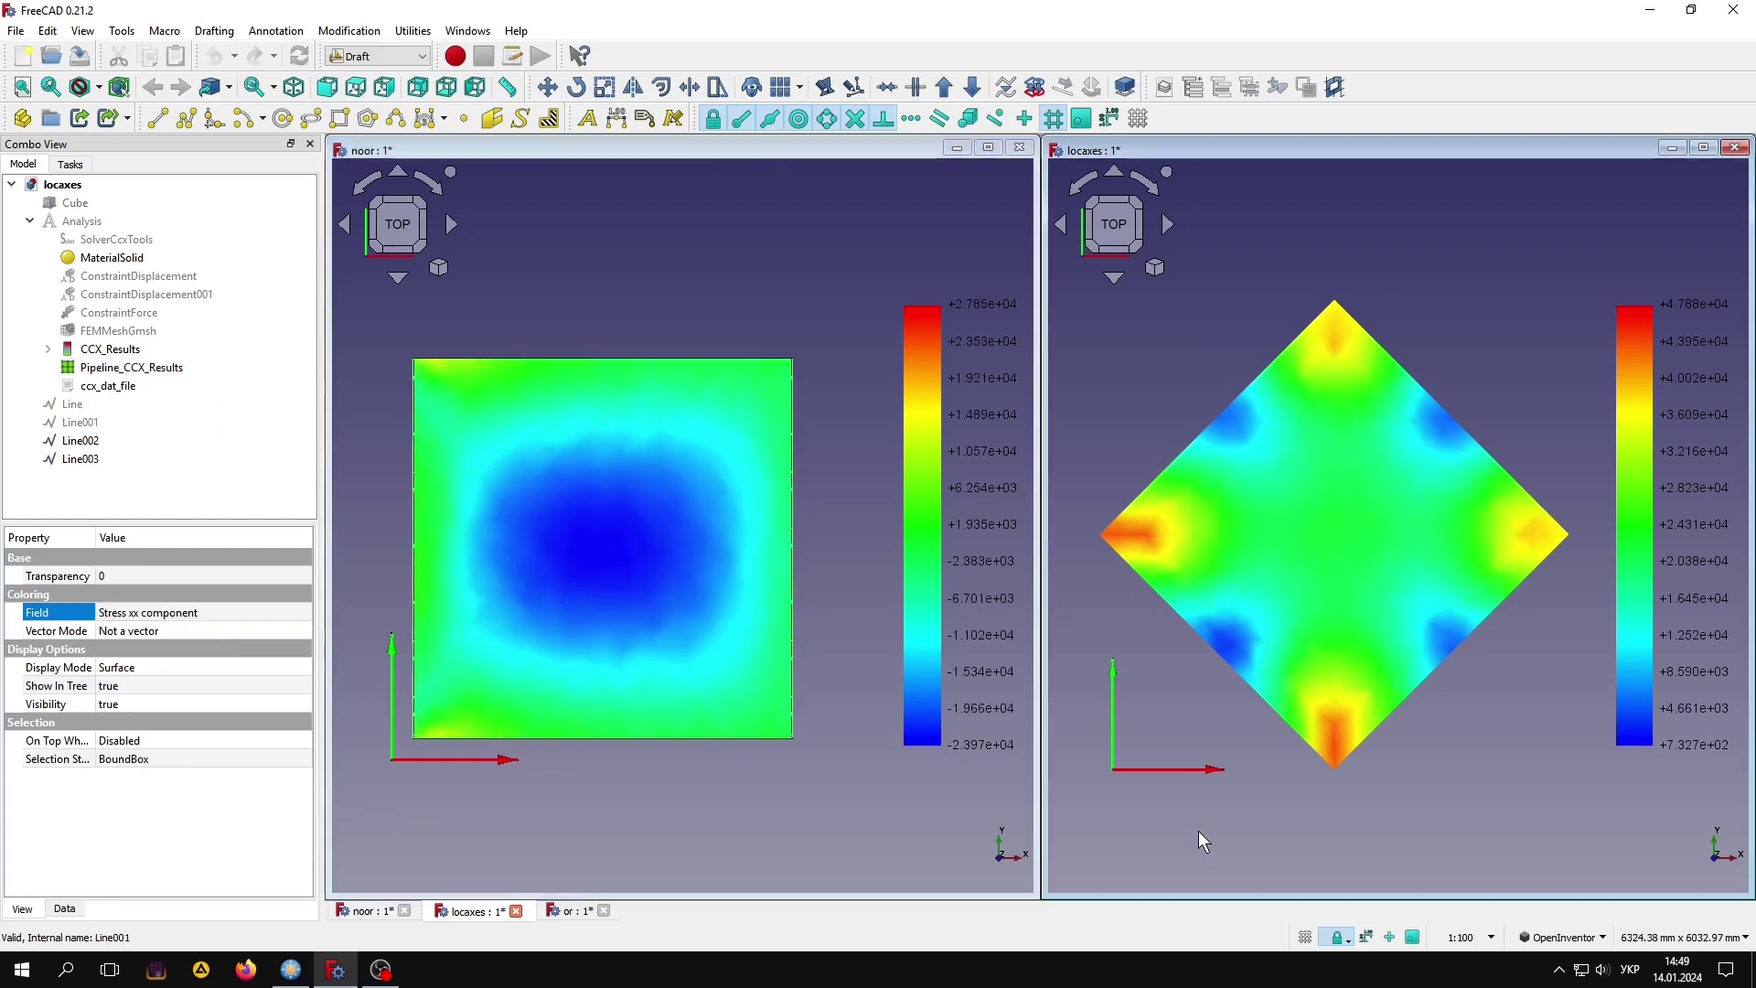
{"action": "left_click", "coordinate": [150, 367]}
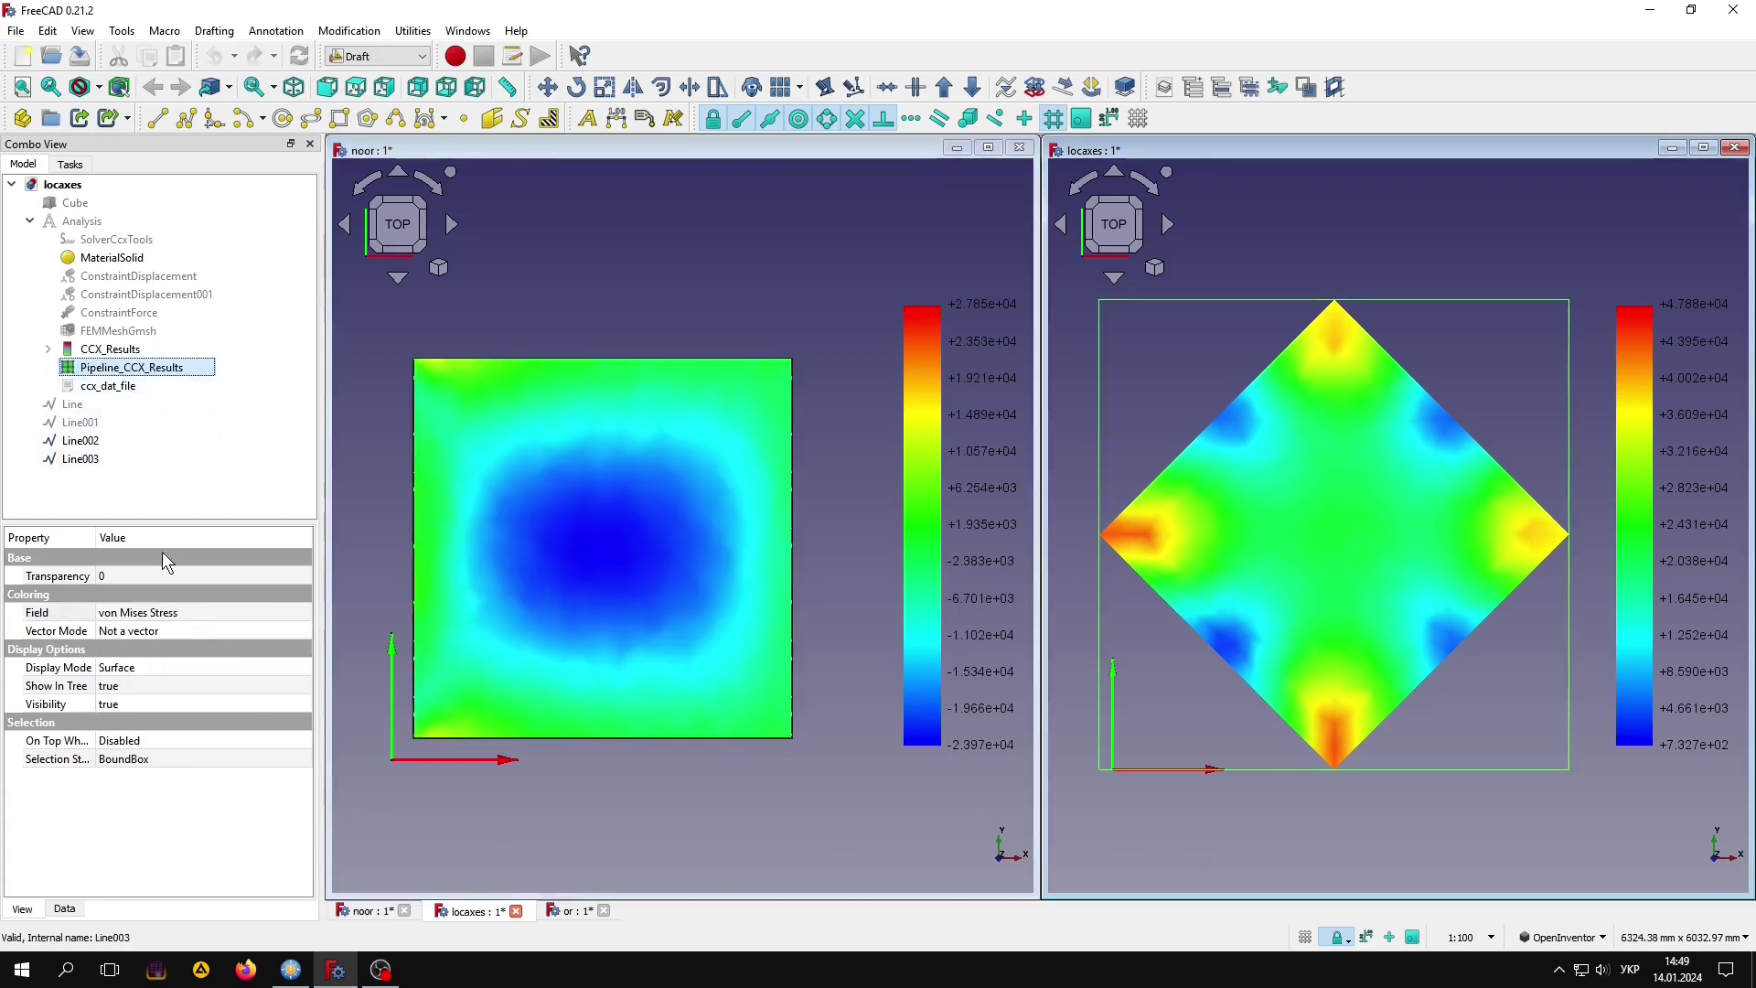
{"action": "left_click", "coordinate": [171, 613]}
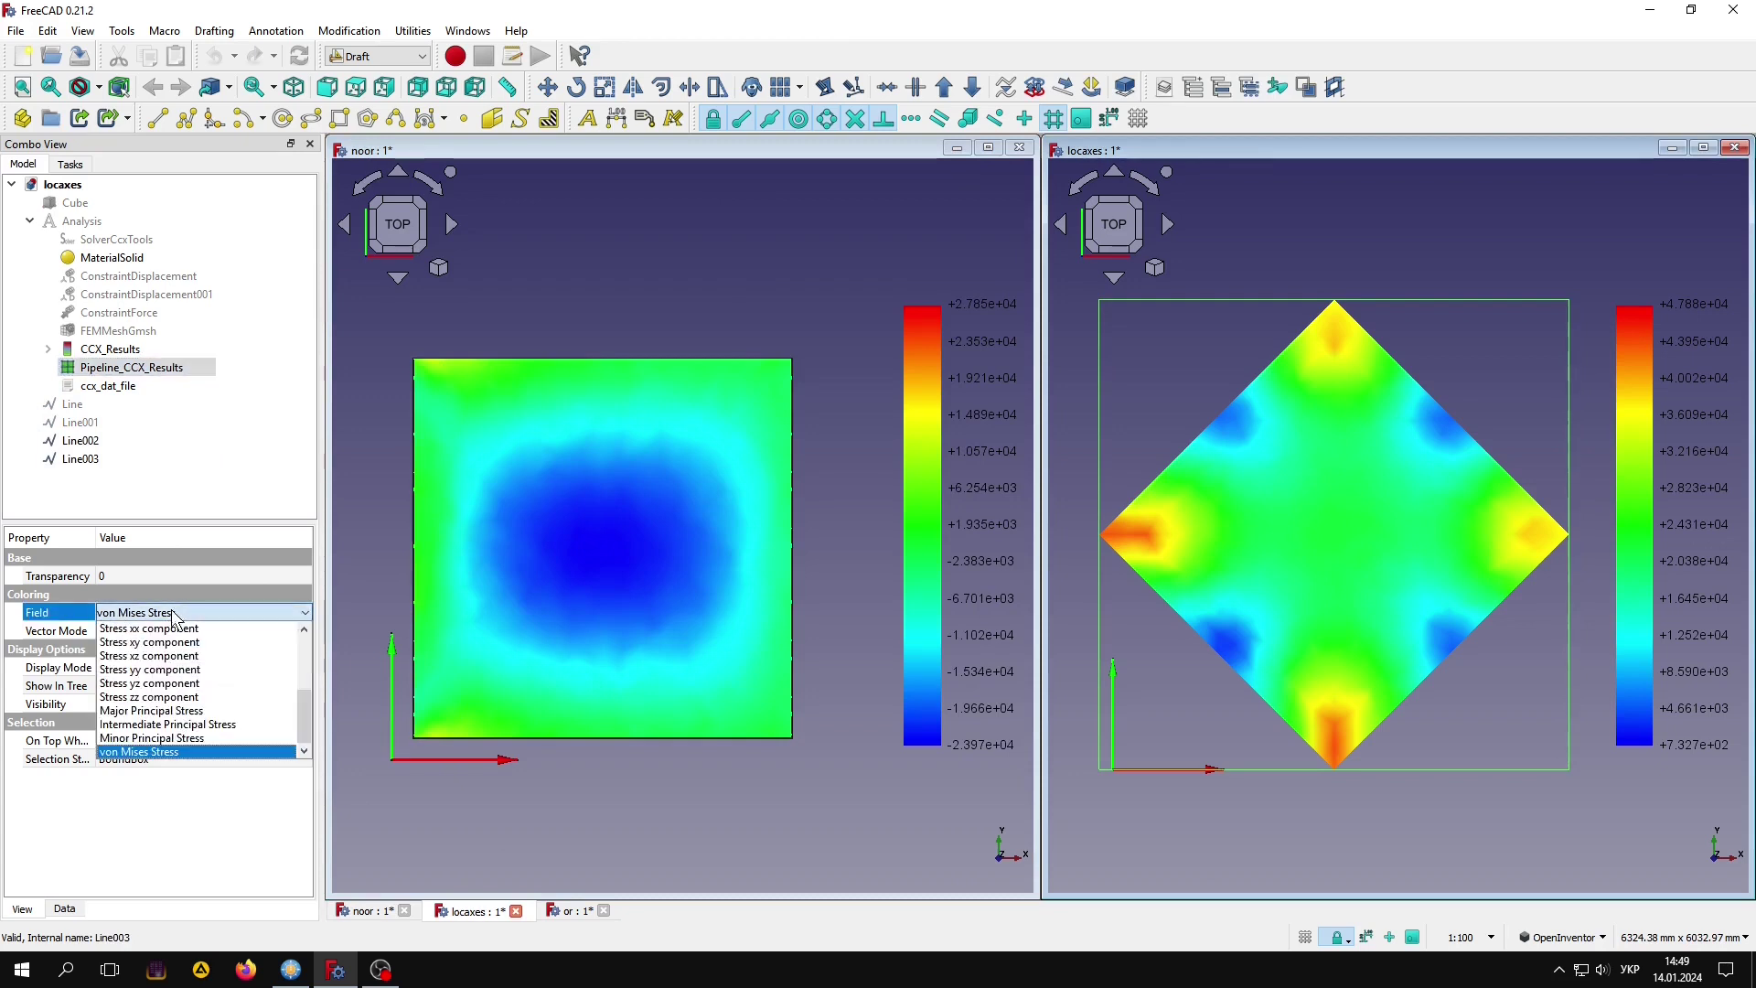
{"action": "left_click", "coordinate": [169, 630]}
{"action": "left_click", "coordinate": [166, 501]}
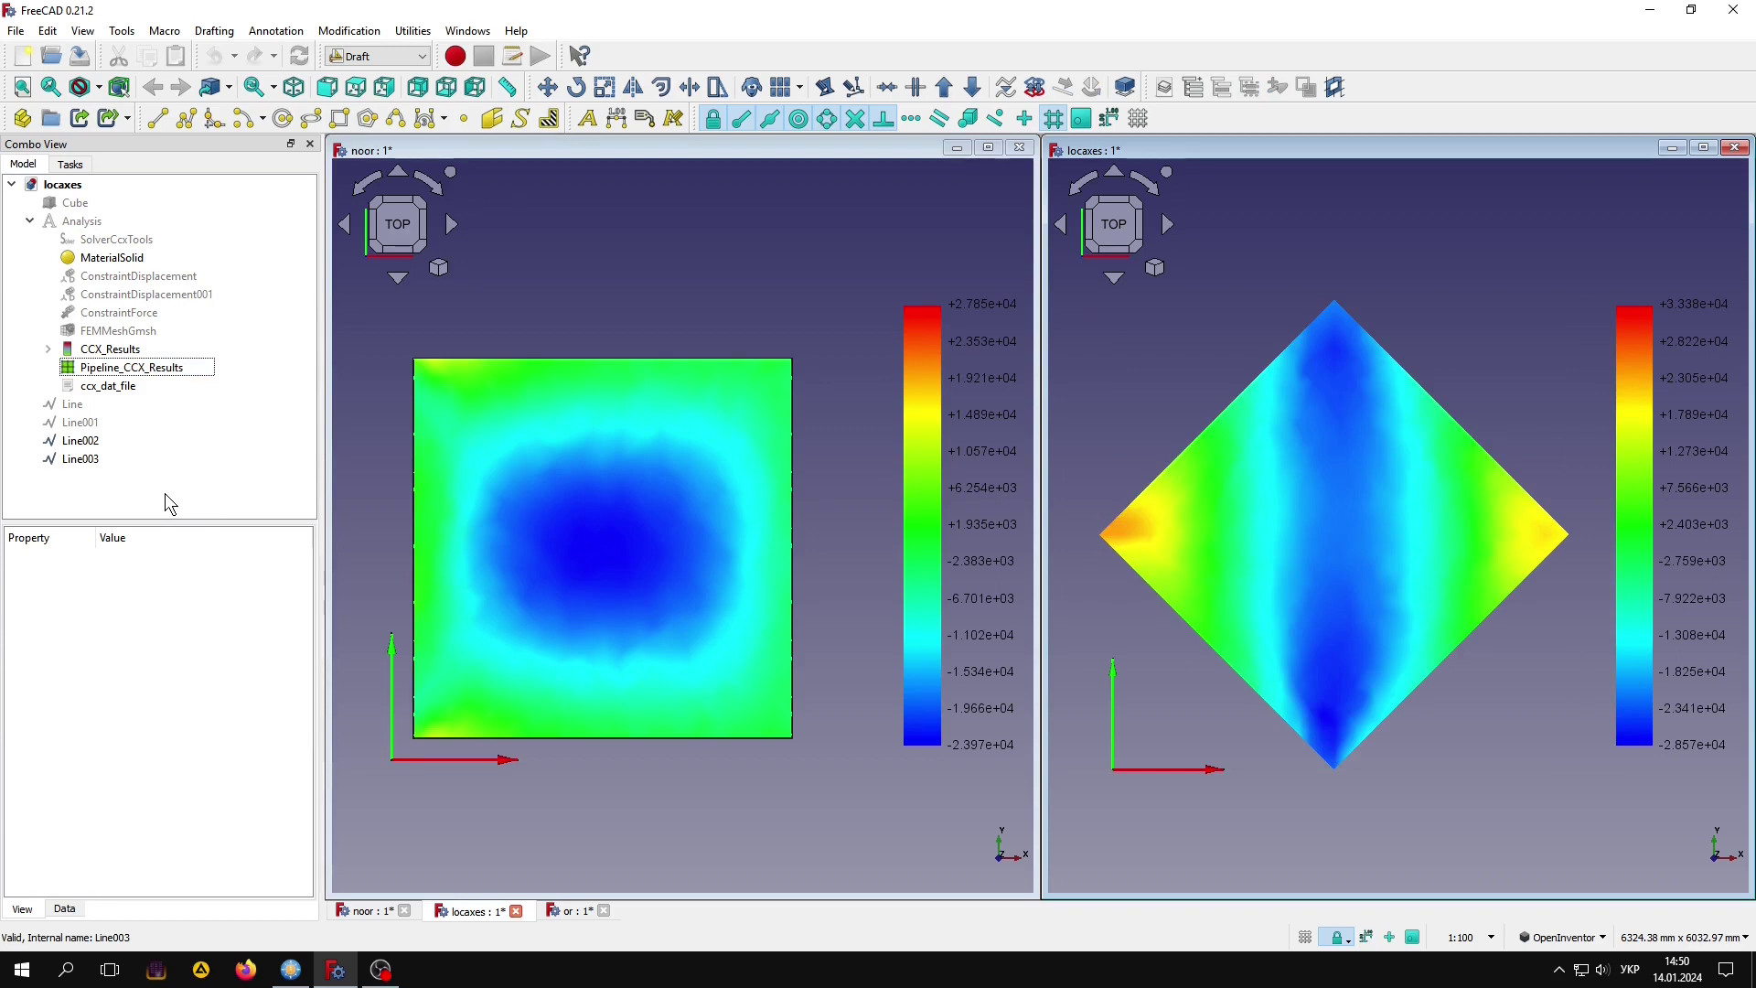
{"action": "left_click", "coordinate": [568, 914]}
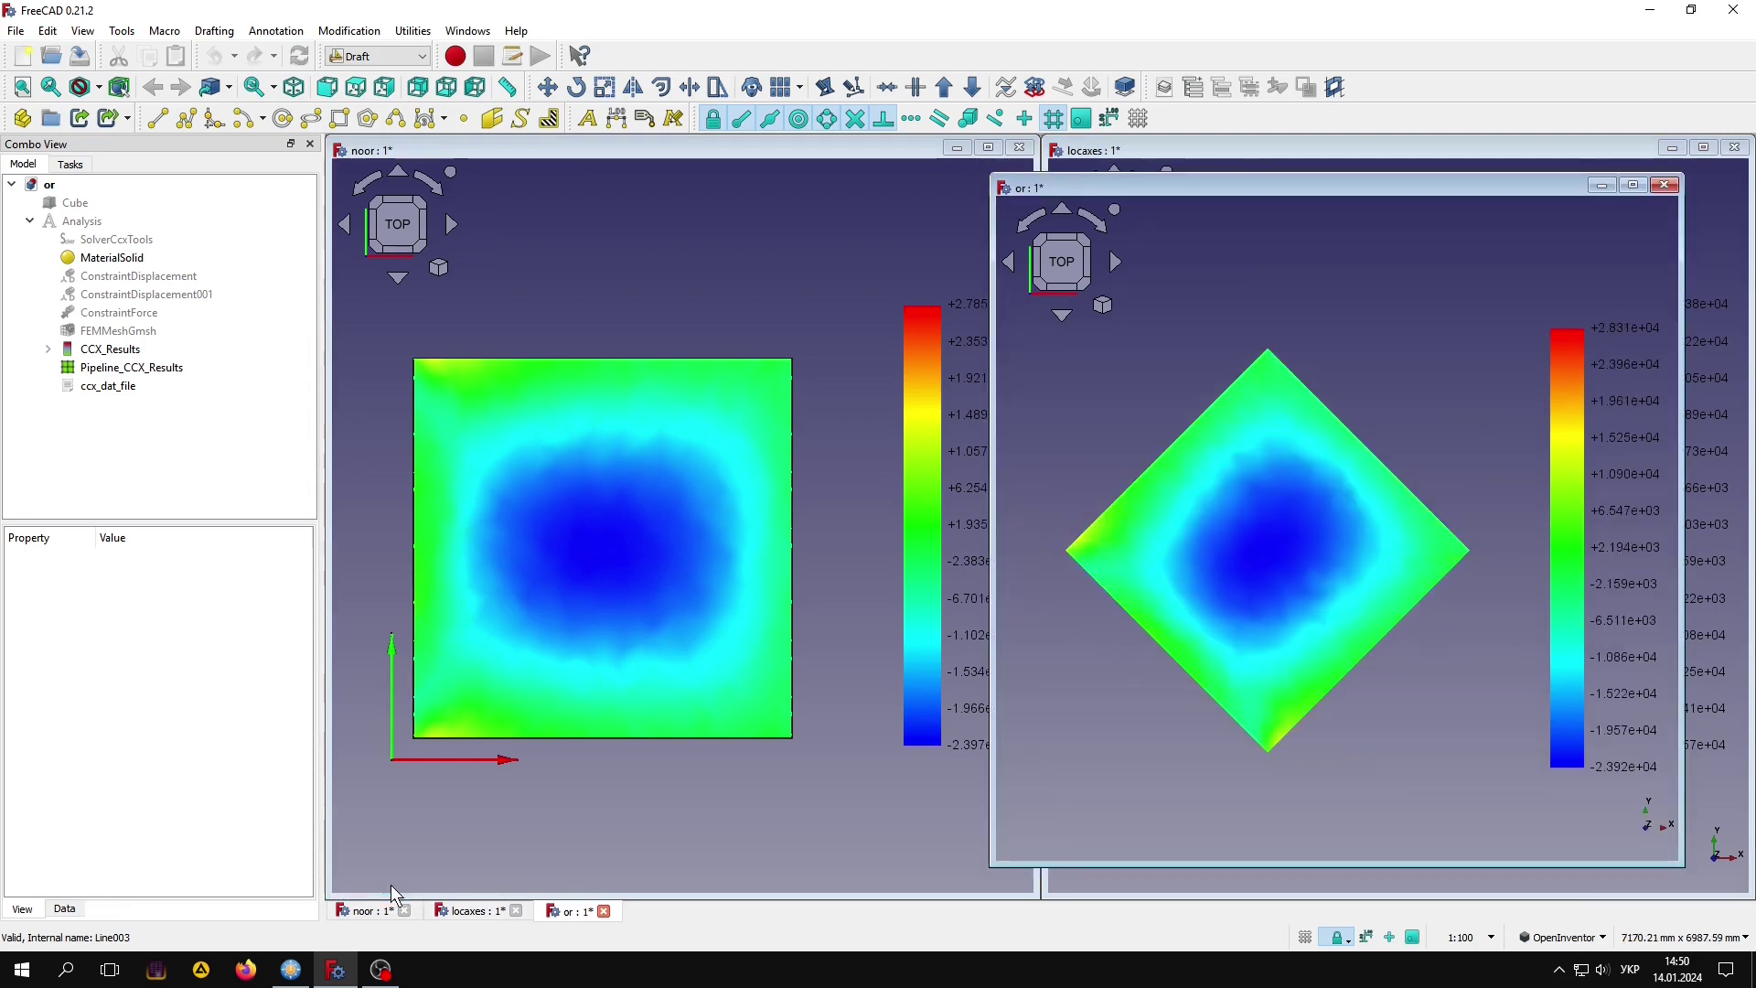
Restore the 'or' result window beside the cylcoorsyst ring result.
{"action": "left_click", "coordinate": [387, 889]}
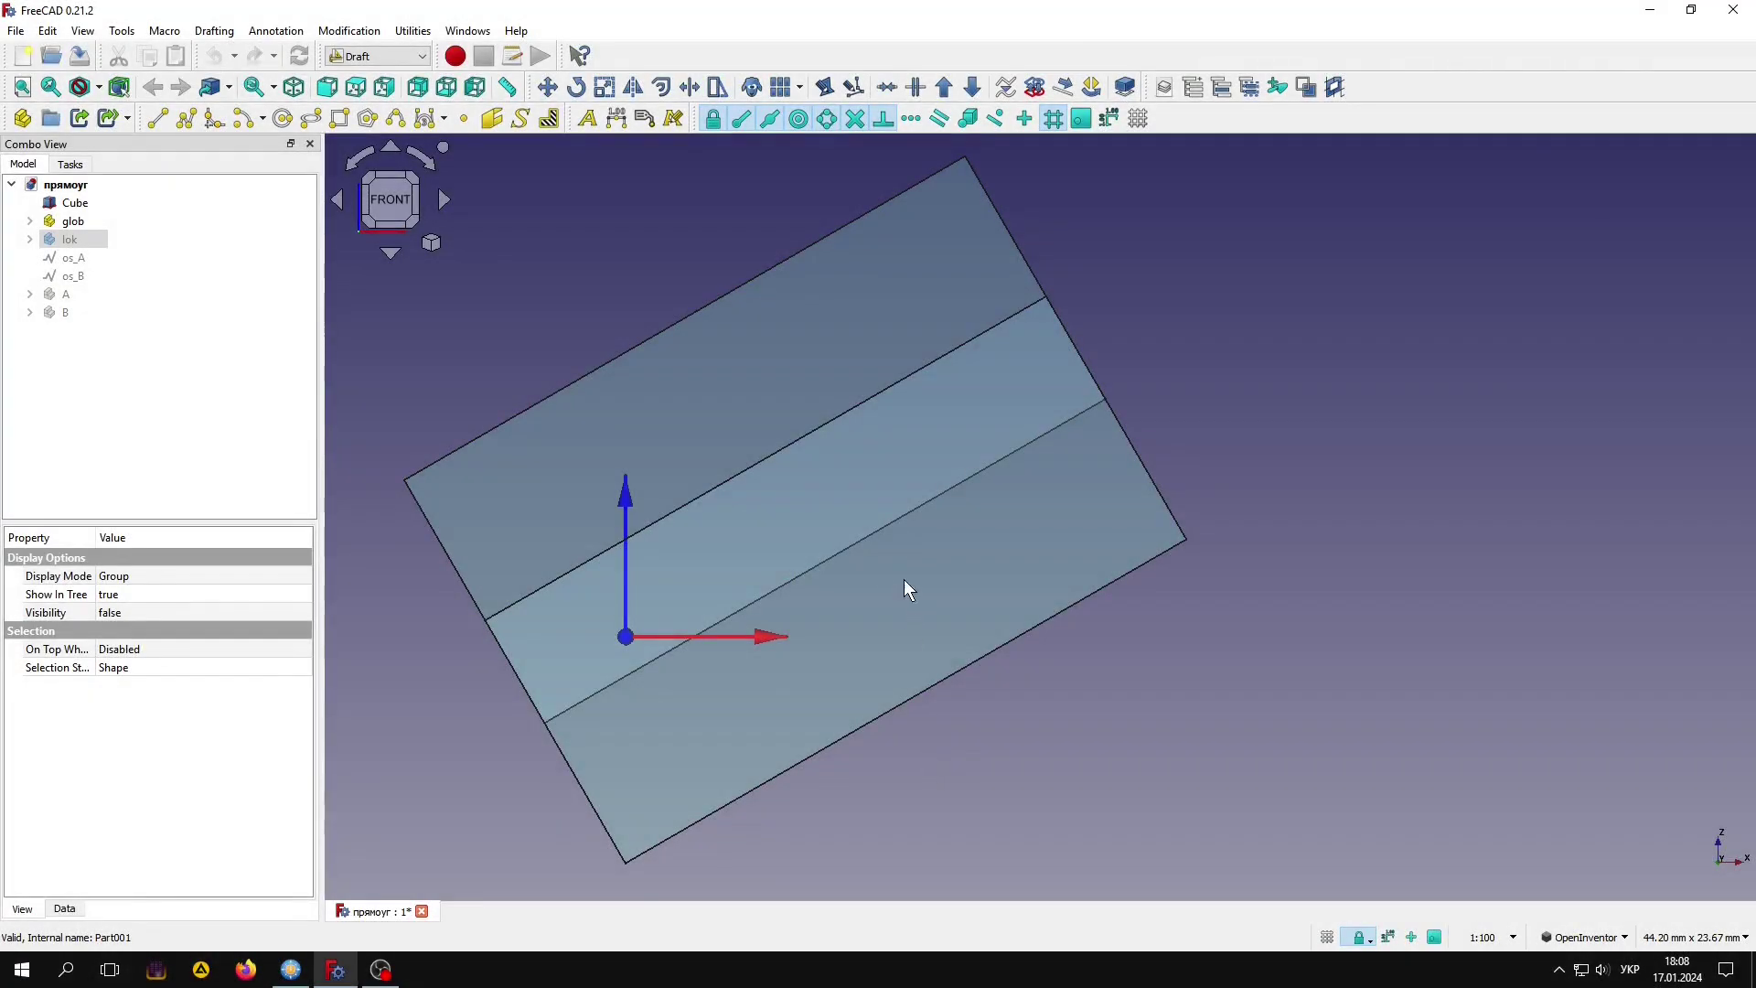
Orbit the box to an angled view and make points A and B visible.
{"action": "mouse_move", "coordinate": [884, 584]}
{"action": "left_mouse_down"}
{"action": "mouse_move", "coordinate": [862, 620]}
{"action": "mouse_move", "coordinate": [768, 667]}
{"action": "mouse_move", "coordinate": [792, 616]}
{"action": "left_mouse_up"}
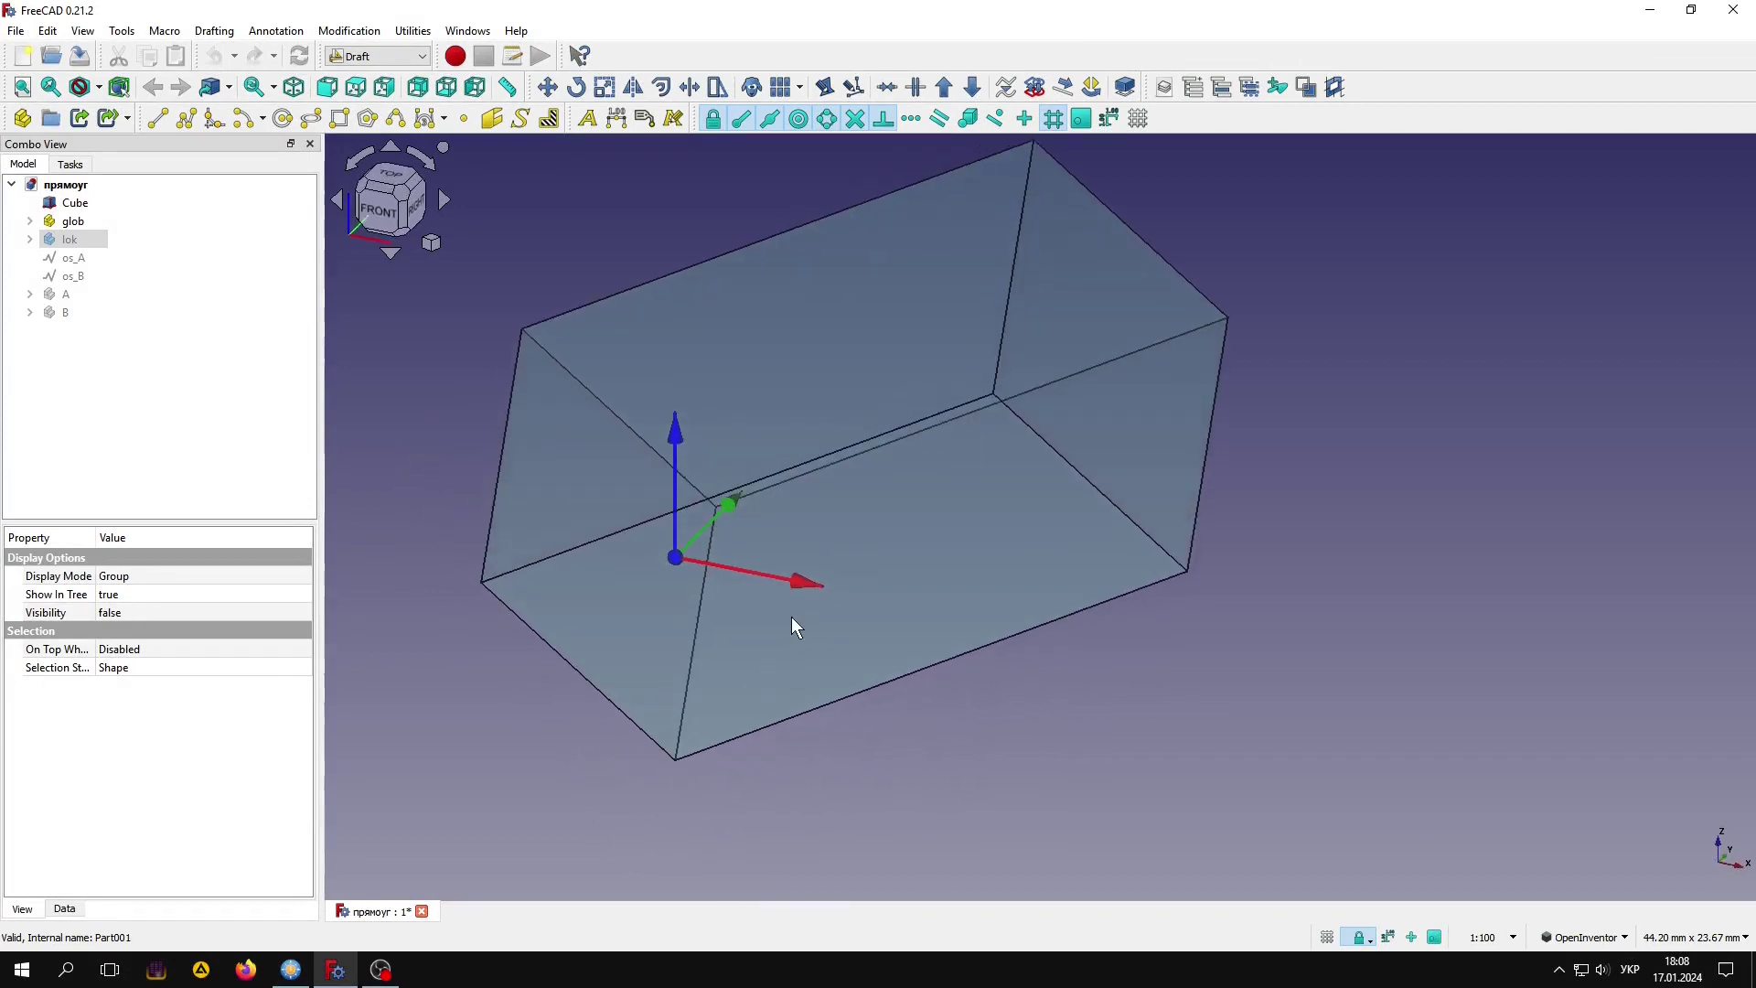
{"action": "middle_click_drag", "start_coordinate": [792, 617], "coordinate": [720, 696]}
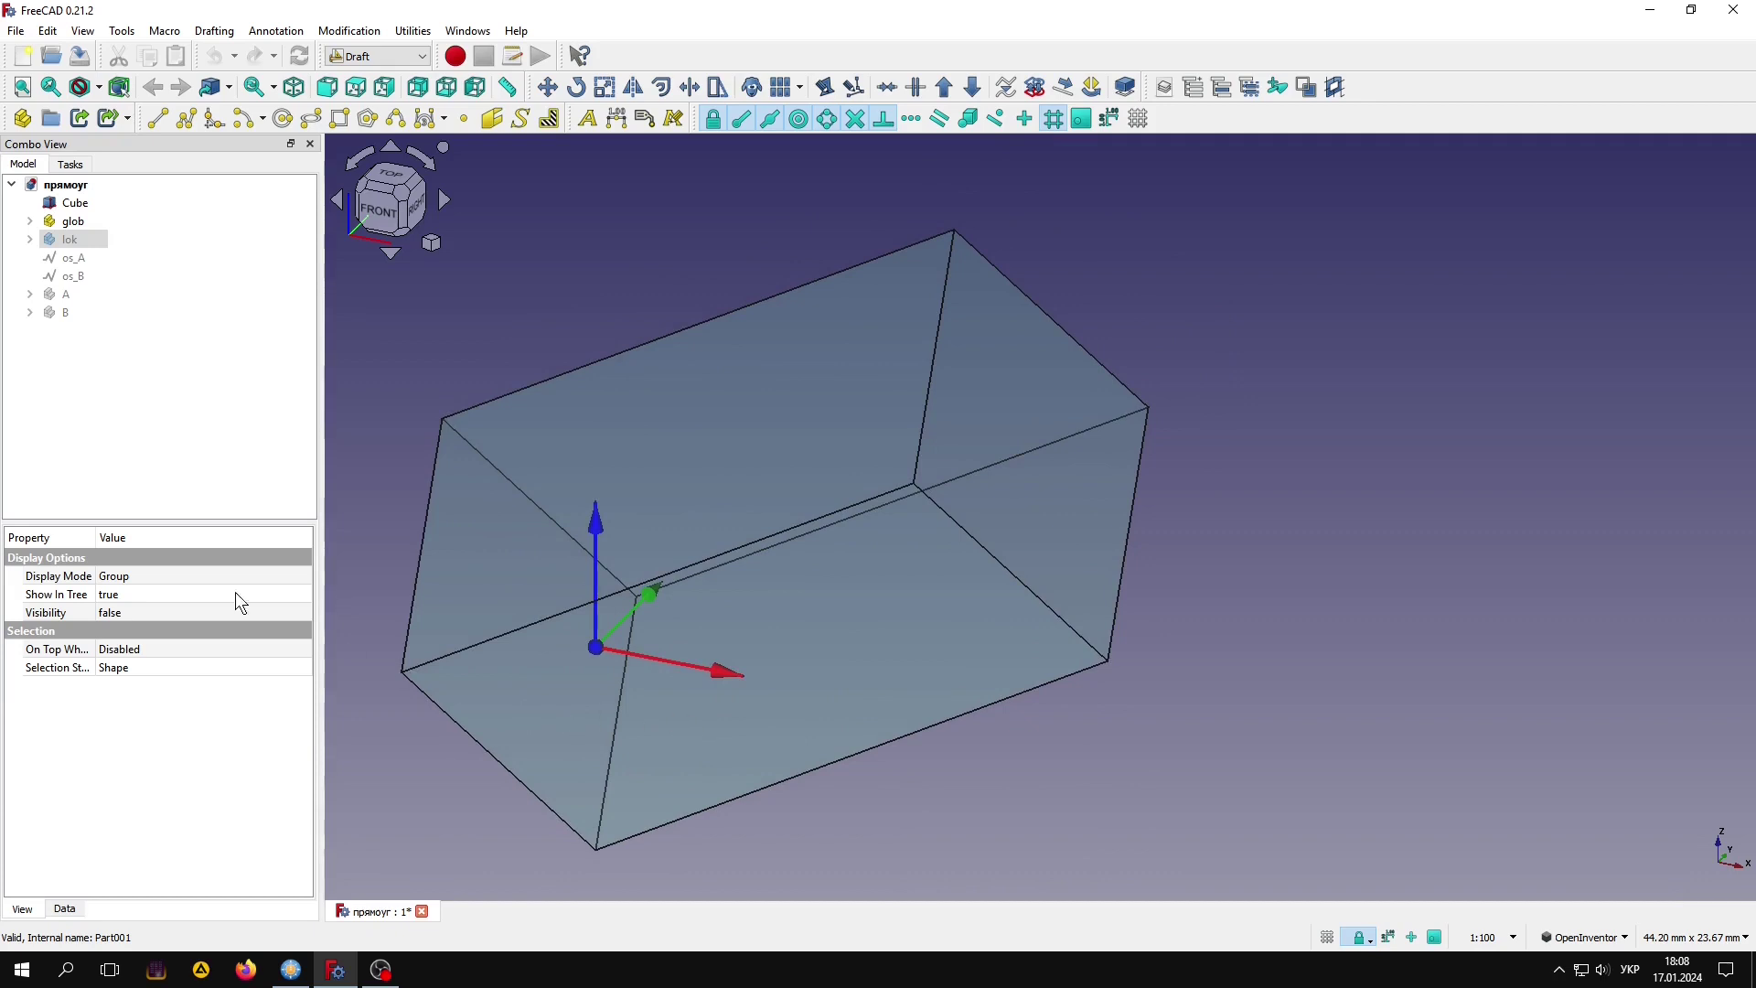
{"action": "left_click", "coordinate": [81, 256]}
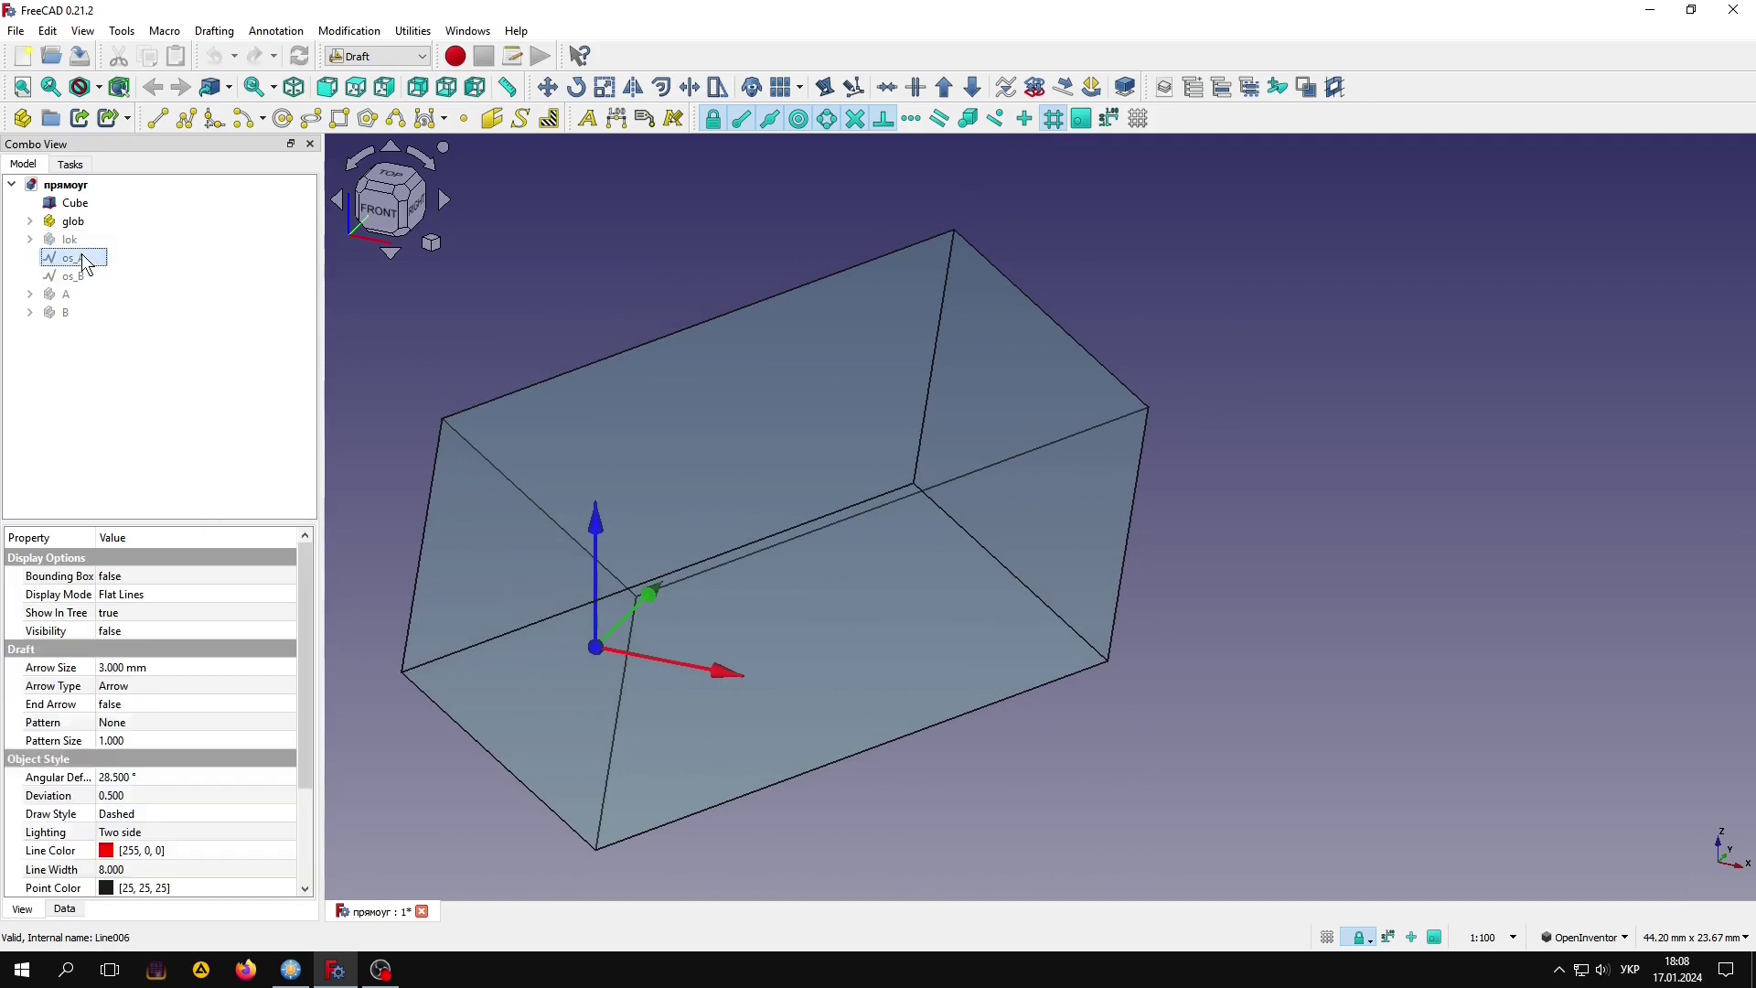
{"action": "left_click", "coordinate": [63, 298]}
{"action": "key", "text": "space"}
{"action": "left_click", "coordinate": [95, 375]}
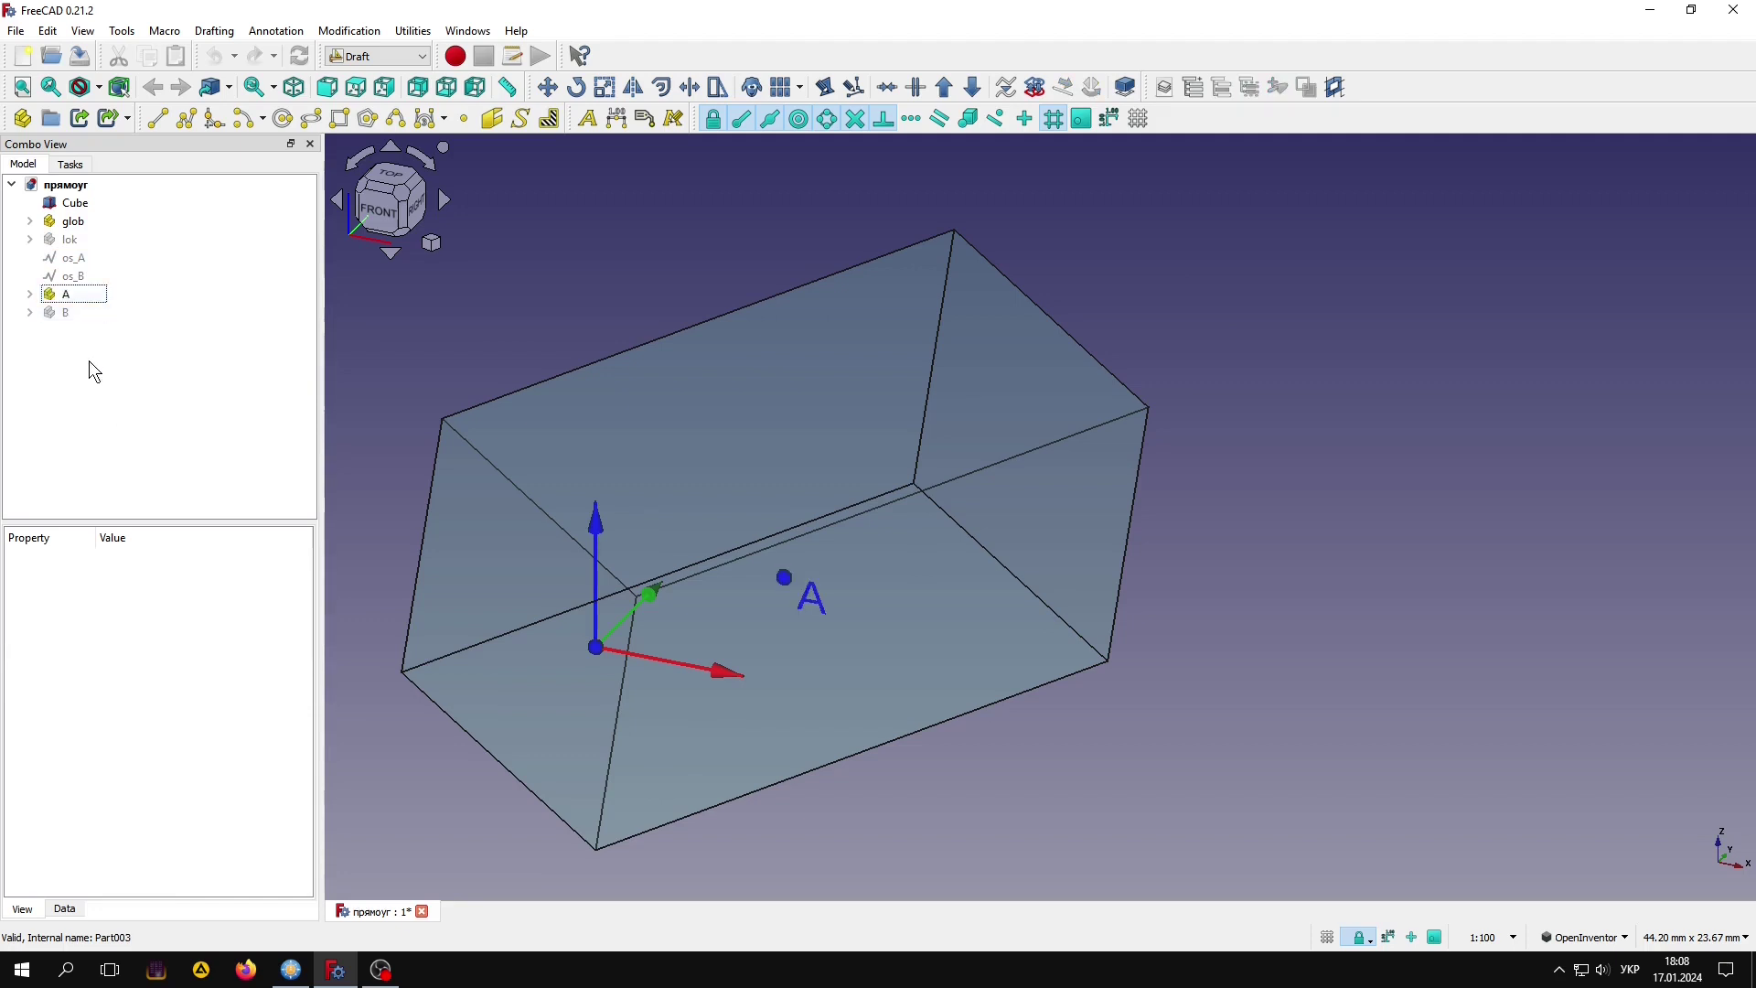
{"action": "left_click", "coordinate": [72, 315]}
{"action": "key", "text": "space"}
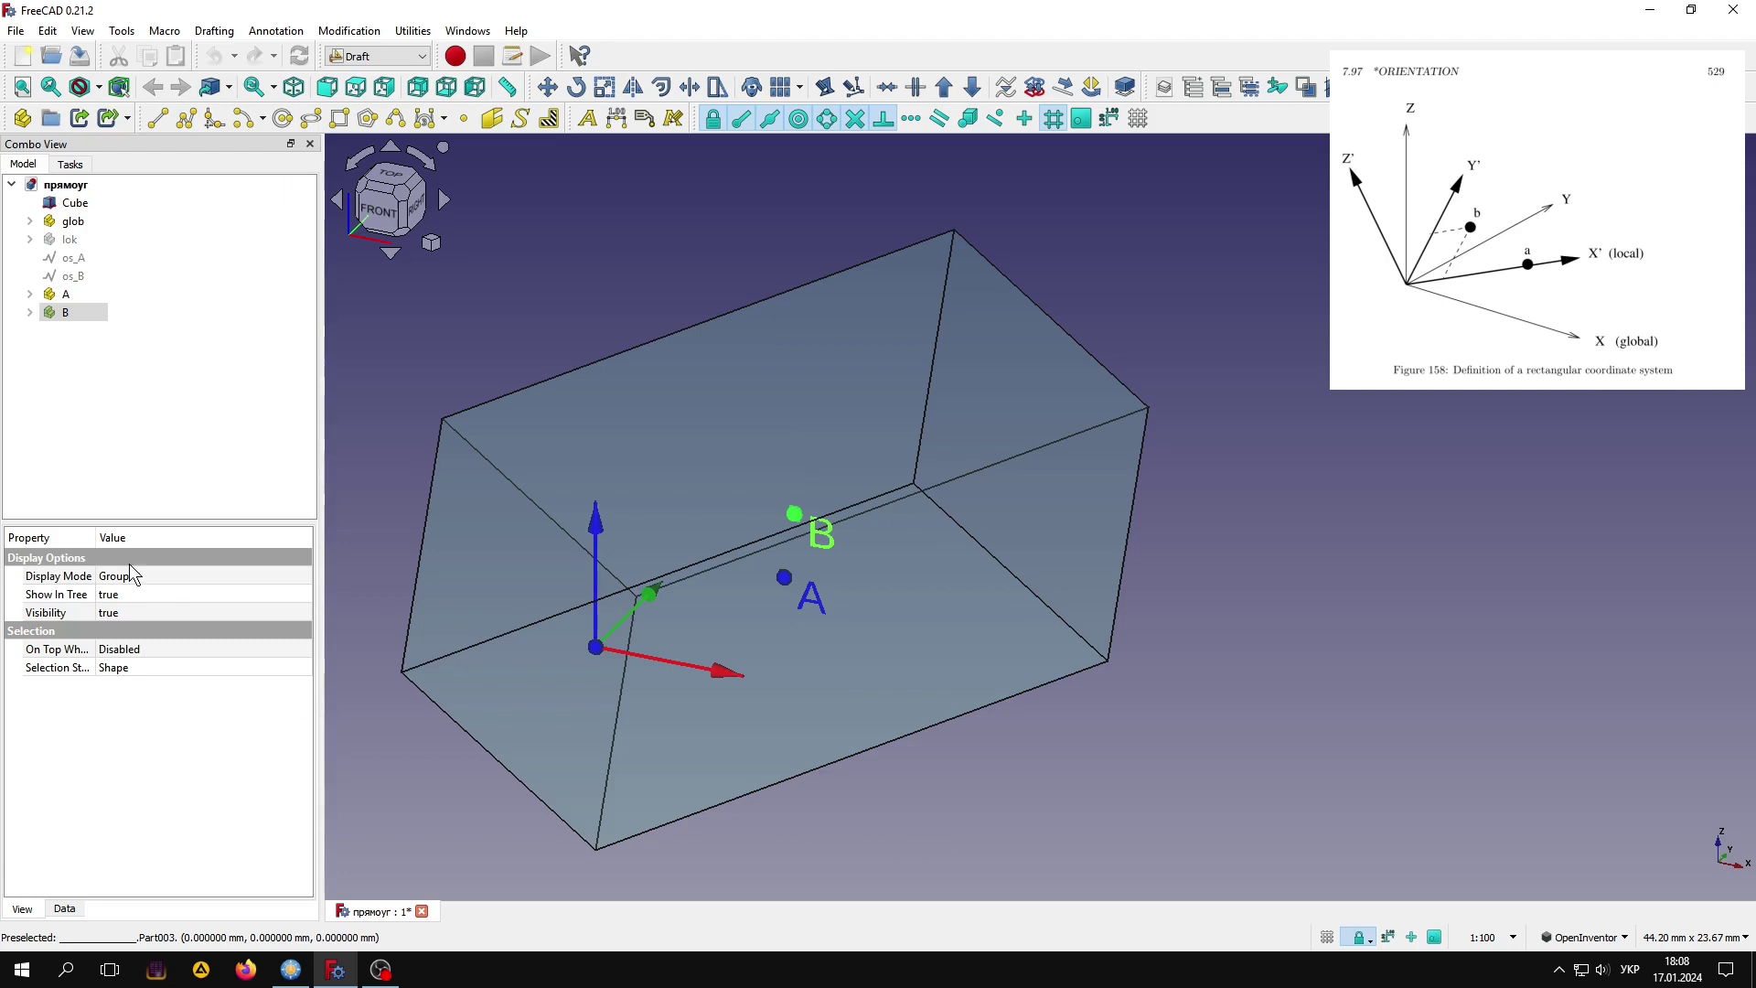
Show the dashed os_A and os_B axis lines and orbit to the right face.
{"action": "left_click", "coordinate": [75, 259]}
{"action": "key", "text": "space"}
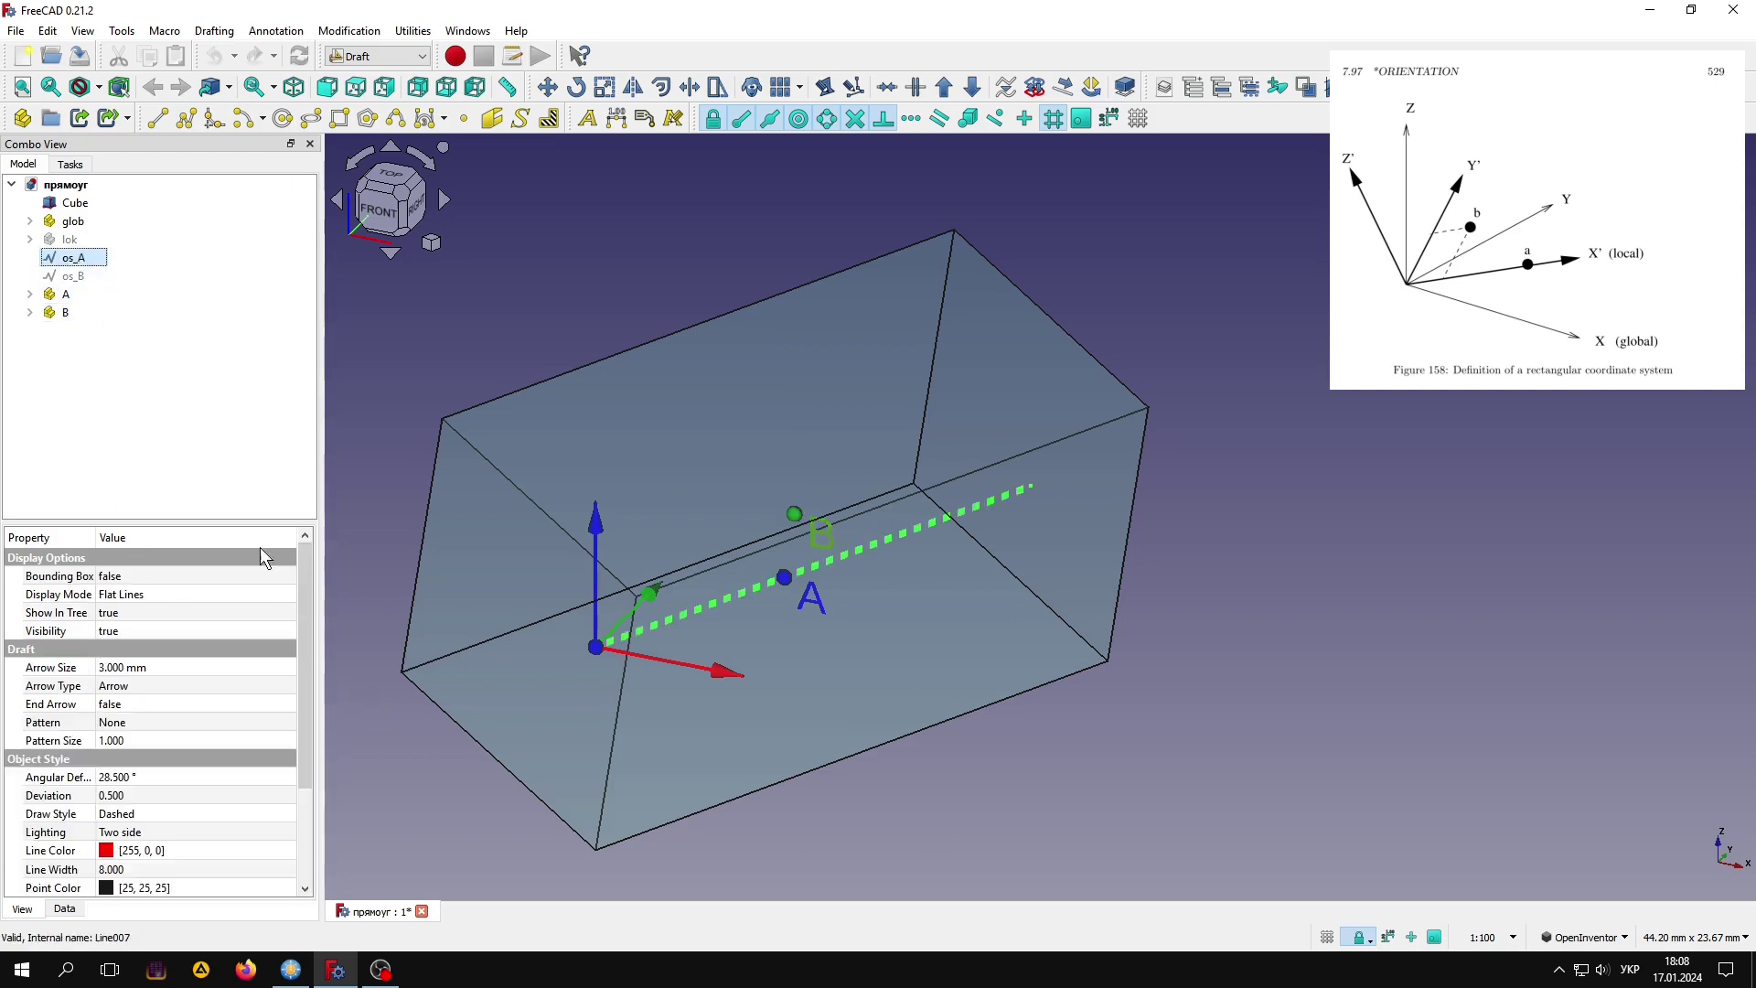
{"action": "left_click", "coordinate": [189, 439]}
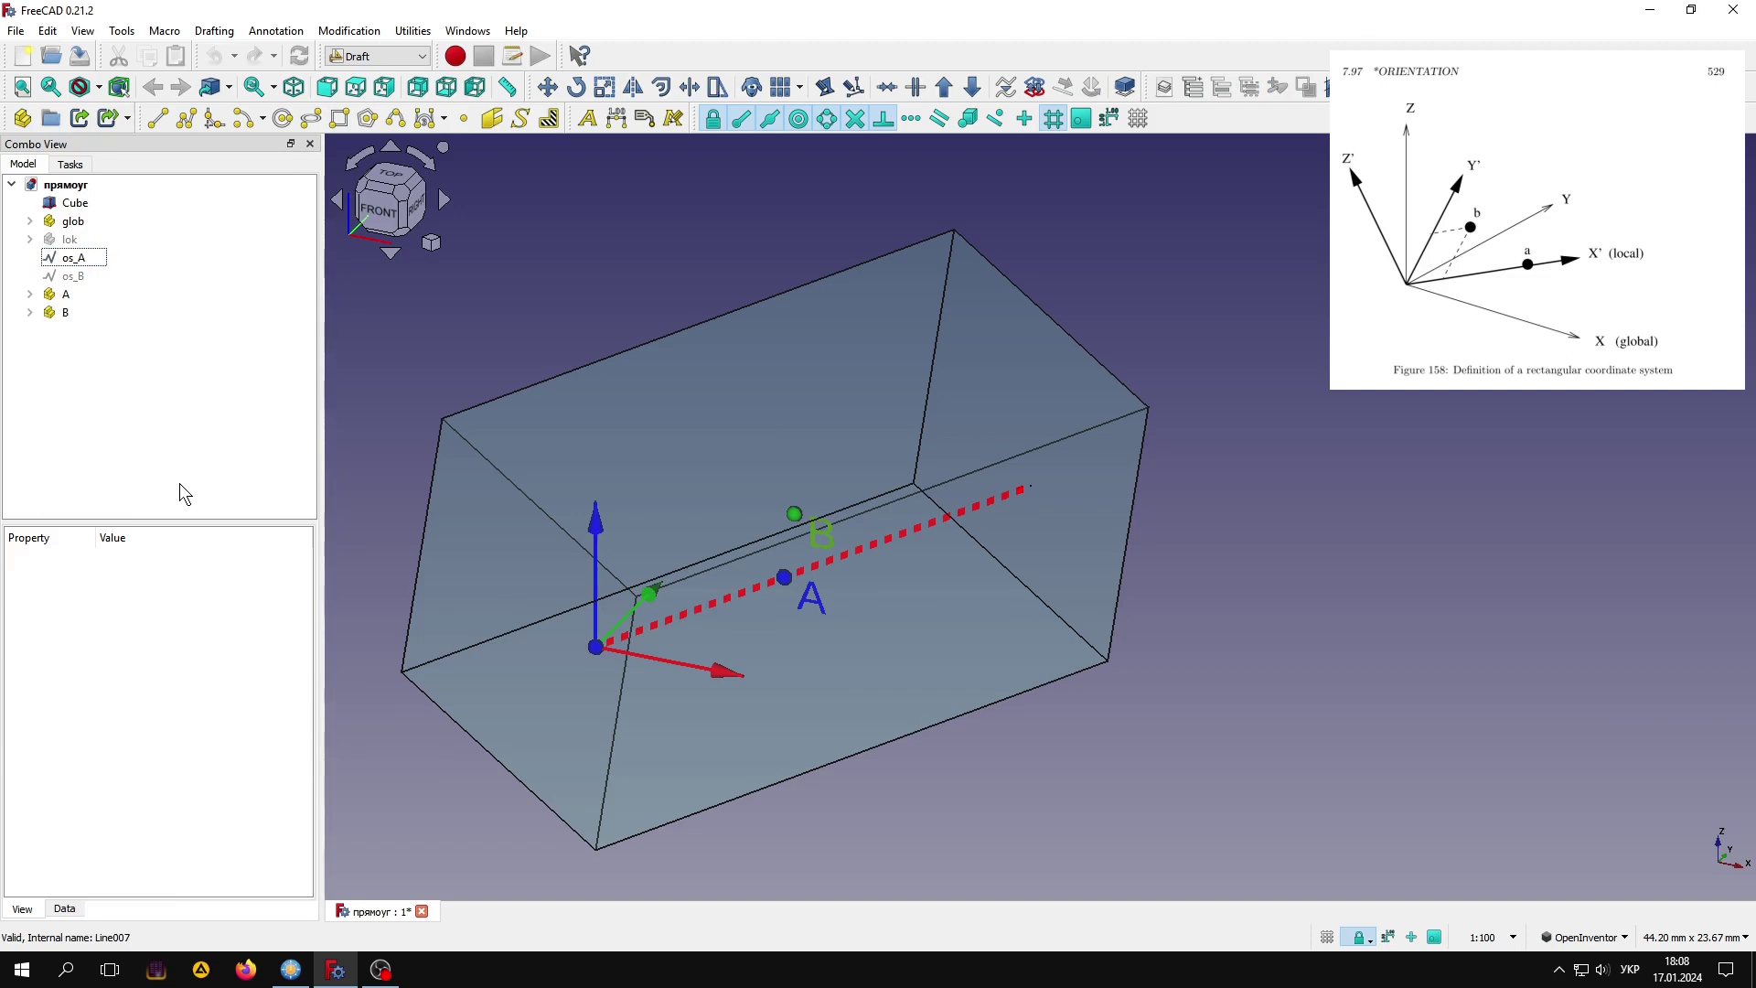
{"action": "left_click", "coordinate": [91, 279]}
{"action": "key", "text": "space"}
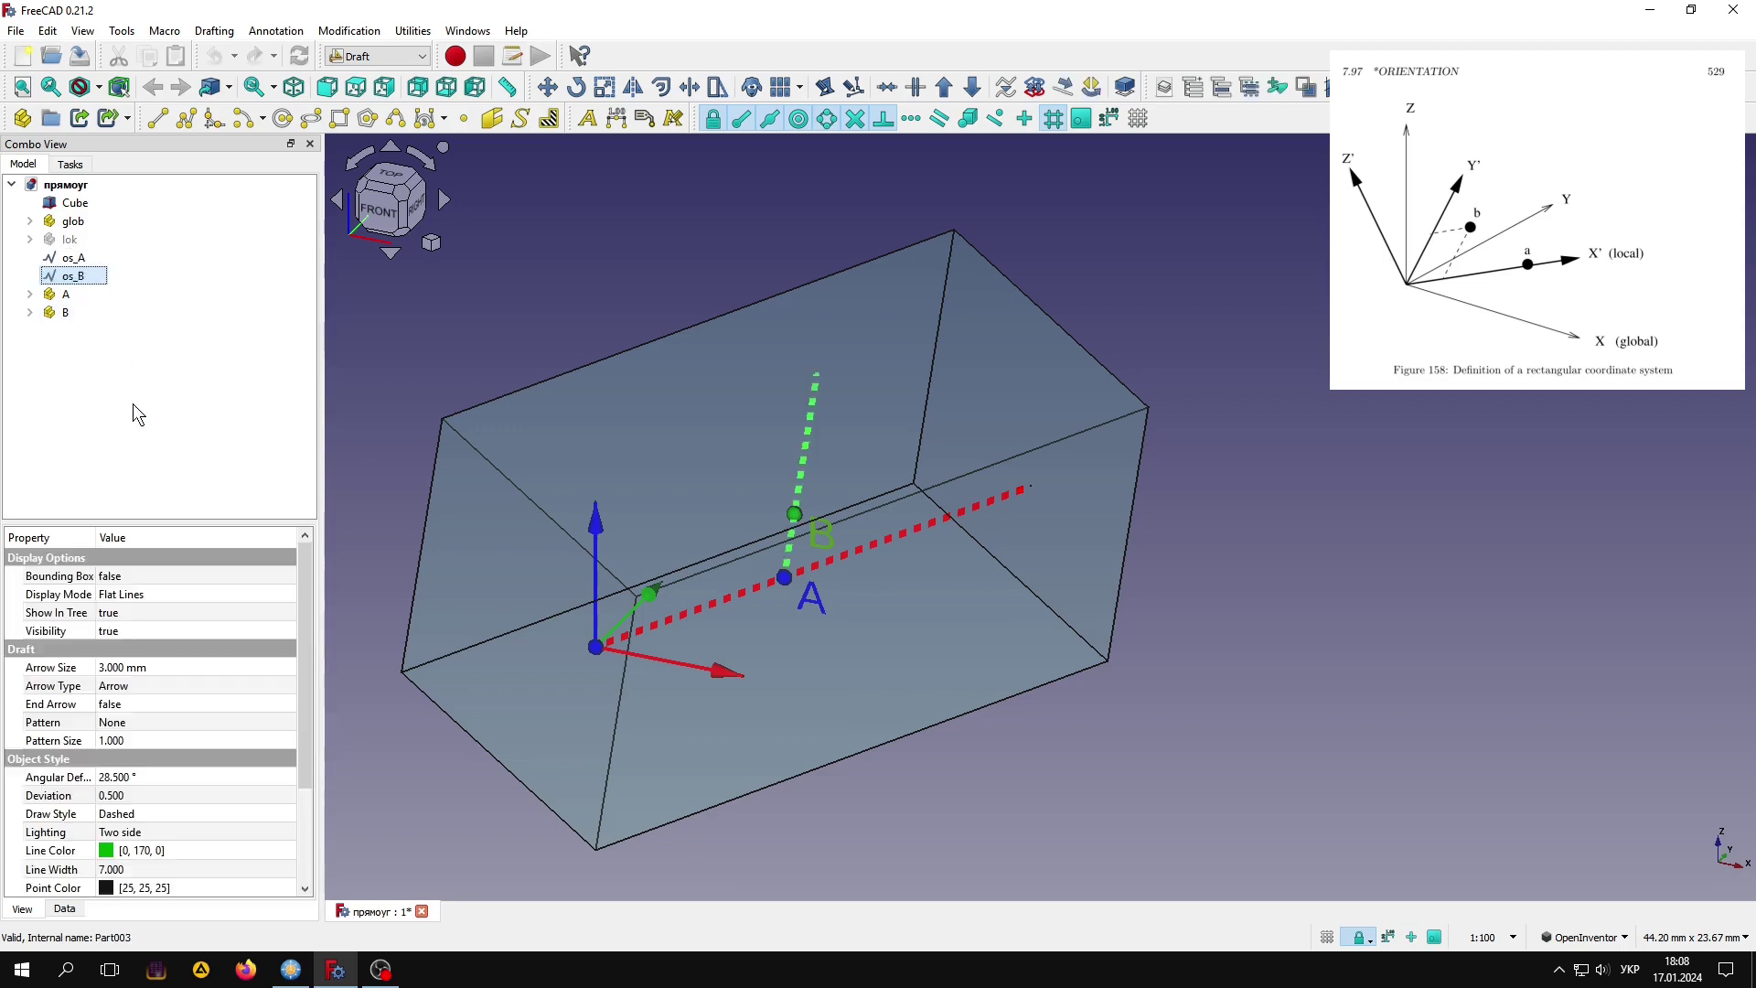
{"action": "mouse_move", "coordinate": [1043, 687]}
{"action": "middle_mouse_down"}
{"action": "mouse_move", "coordinate": [890, 607]}
{"action": "mouse_move", "coordinate": [727, 622]}
{"action": "mouse_move", "coordinate": [743, 586]}
{"action": "mouse_move", "coordinate": [778, 583]}
{"action": "mouse_move", "coordinate": [768, 549]}
{"action": "mouse_move", "coordinate": [780, 578]}
{"action": "mouse_move", "coordinate": [883, 550]}
{"action": "mouse_move", "coordinate": [897, 576]}
{"action": "mouse_move", "coordinate": [933, 580]}
{"action": "mouse_move", "coordinate": [937, 561]}
{"action": "mouse_move", "coordinate": [701, 650]}
{"action": "mouse_move", "coordinate": [512, 512]}
{"action": "middle_mouse_up"}
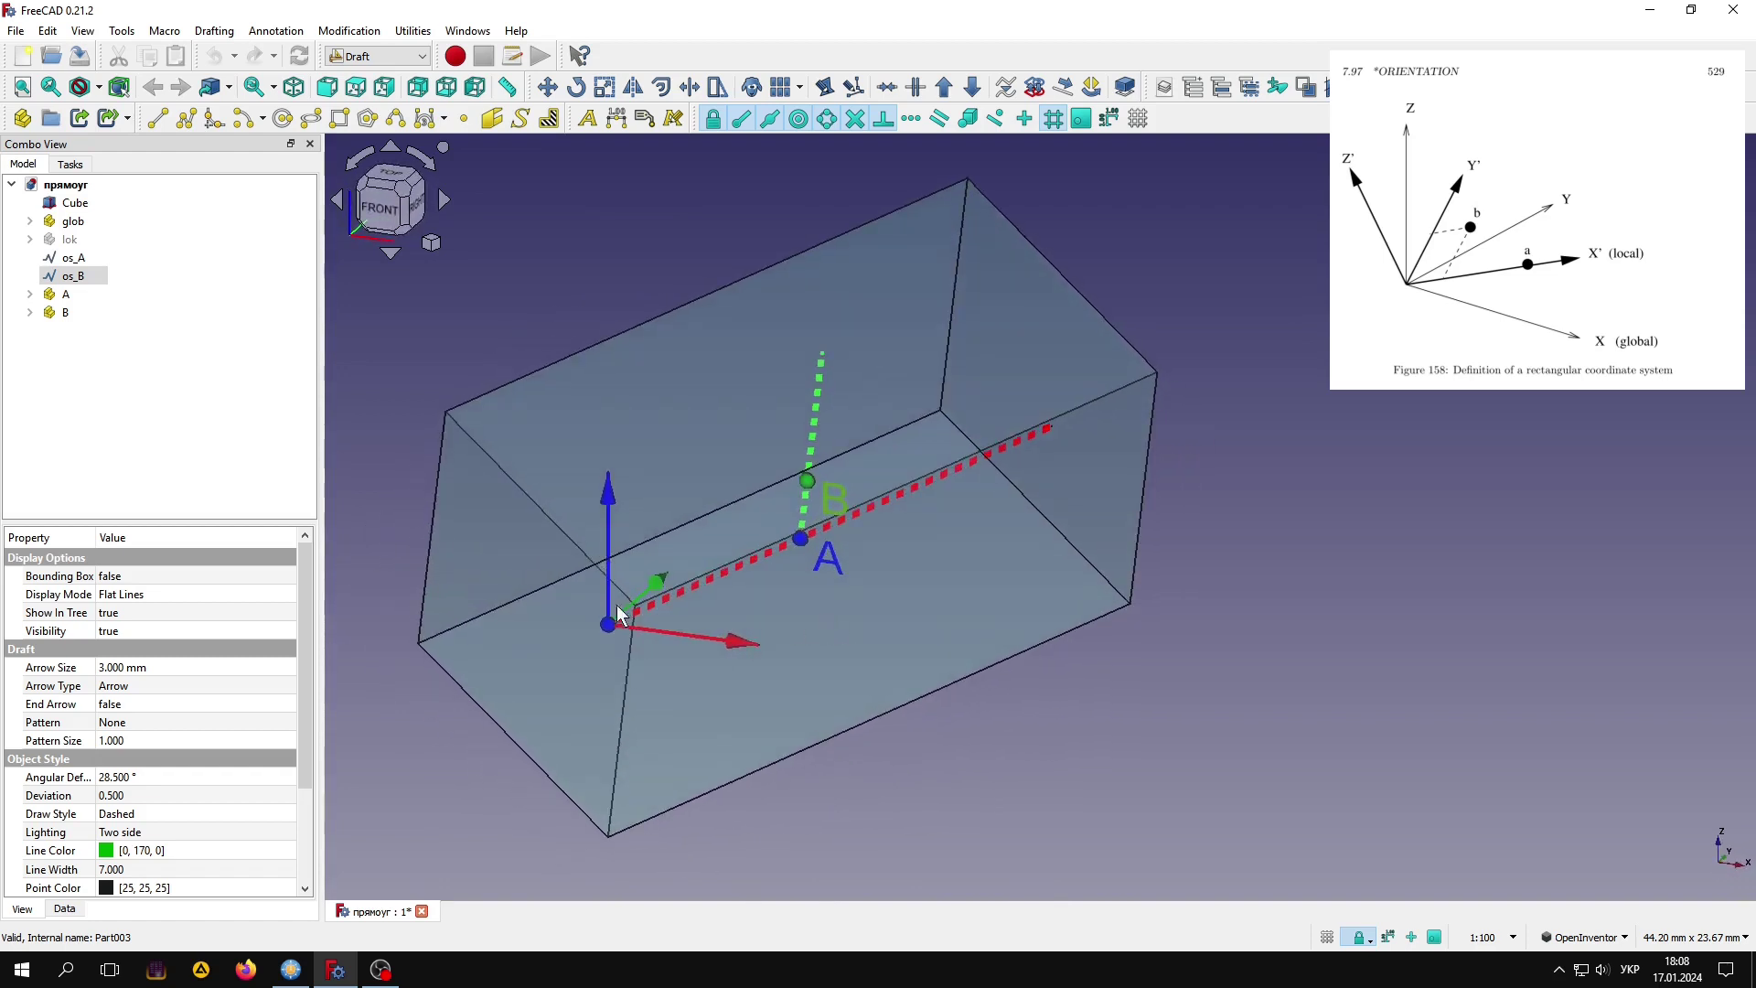
Show the lok local axes at point A and orbit the box to inspect them.
{"action": "left_click", "coordinate": [87, 240]}
{"action": "key", "text": "space"}
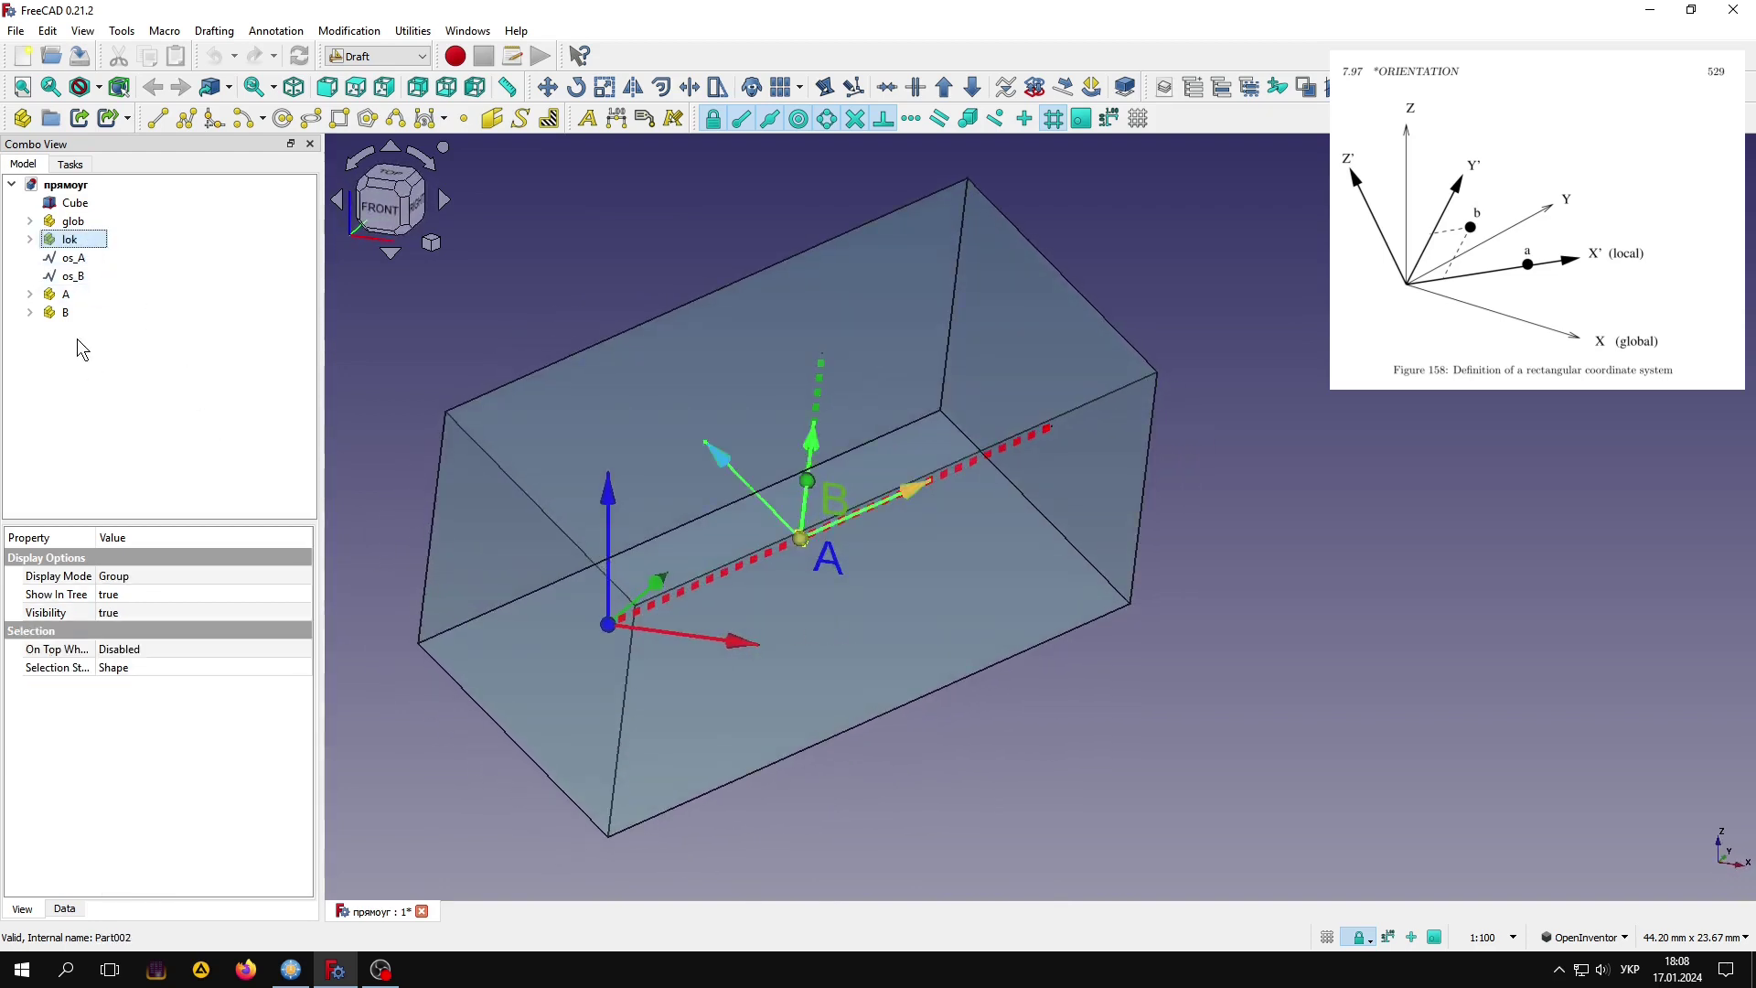
{"action": "left_click", "coordinate": [88, 404]}
{"action": "mouse_move", "coordinate": [672, 572]}
{"action": "left_mouse_down"}
{"action": "mouse_move", "coordinate": [842, 557]}
{"action": "mouse_move", "coordinate": [739, 595]}
{"action": "mouse_move", "coordinate": [823, 521]}
{"action": "mouse_move", "coordinate": [865, 516]}
{"action": "left_mouse_up"}
{"action": "mouse_move", "coordinate": [865, 516]}
{"action": "left_mouse_down"}
{"action": "mouse_move", "coordinate": [779, 606]}
{"action": "mouse_move", "coordinate": [608, 611]}
{"action": "mouse_move", "coordinate": [765, 648]}
{"action": "mouse_move", "coordinate": [780, 674]}
{"action": "mouse_move", "coordinate": [768, 595]}
{"action": "mouse_move", "coordinate": [687, 655]}
{"action": "mouse_move", "coordinate": [980, 631]}
{"action": "mouse_move", "coordinate": [843, 627]}
{"action": "mouse_move", "coordinate": [753, 561]}
{"action": "mouse_move", "coordinate": [823, 595]}
{"action": "mouse_move", "coordinate": [808, 615]}
{"action": "mouse_move", "coordinate": [821, 642]}
{"action": "mouse_move", "coordinate": [768, 585]}
{"action": "mouse_move", "coordinate": [854, 628]}
{"action": "mouse_move", "coordinate": [1029, 624]}
{"action": "mouse_move", "coordinate": [946, 561]}
{"action": "mouse_move", "coordinate": [1070, 533]}
{"action": "left_mouse_up"}
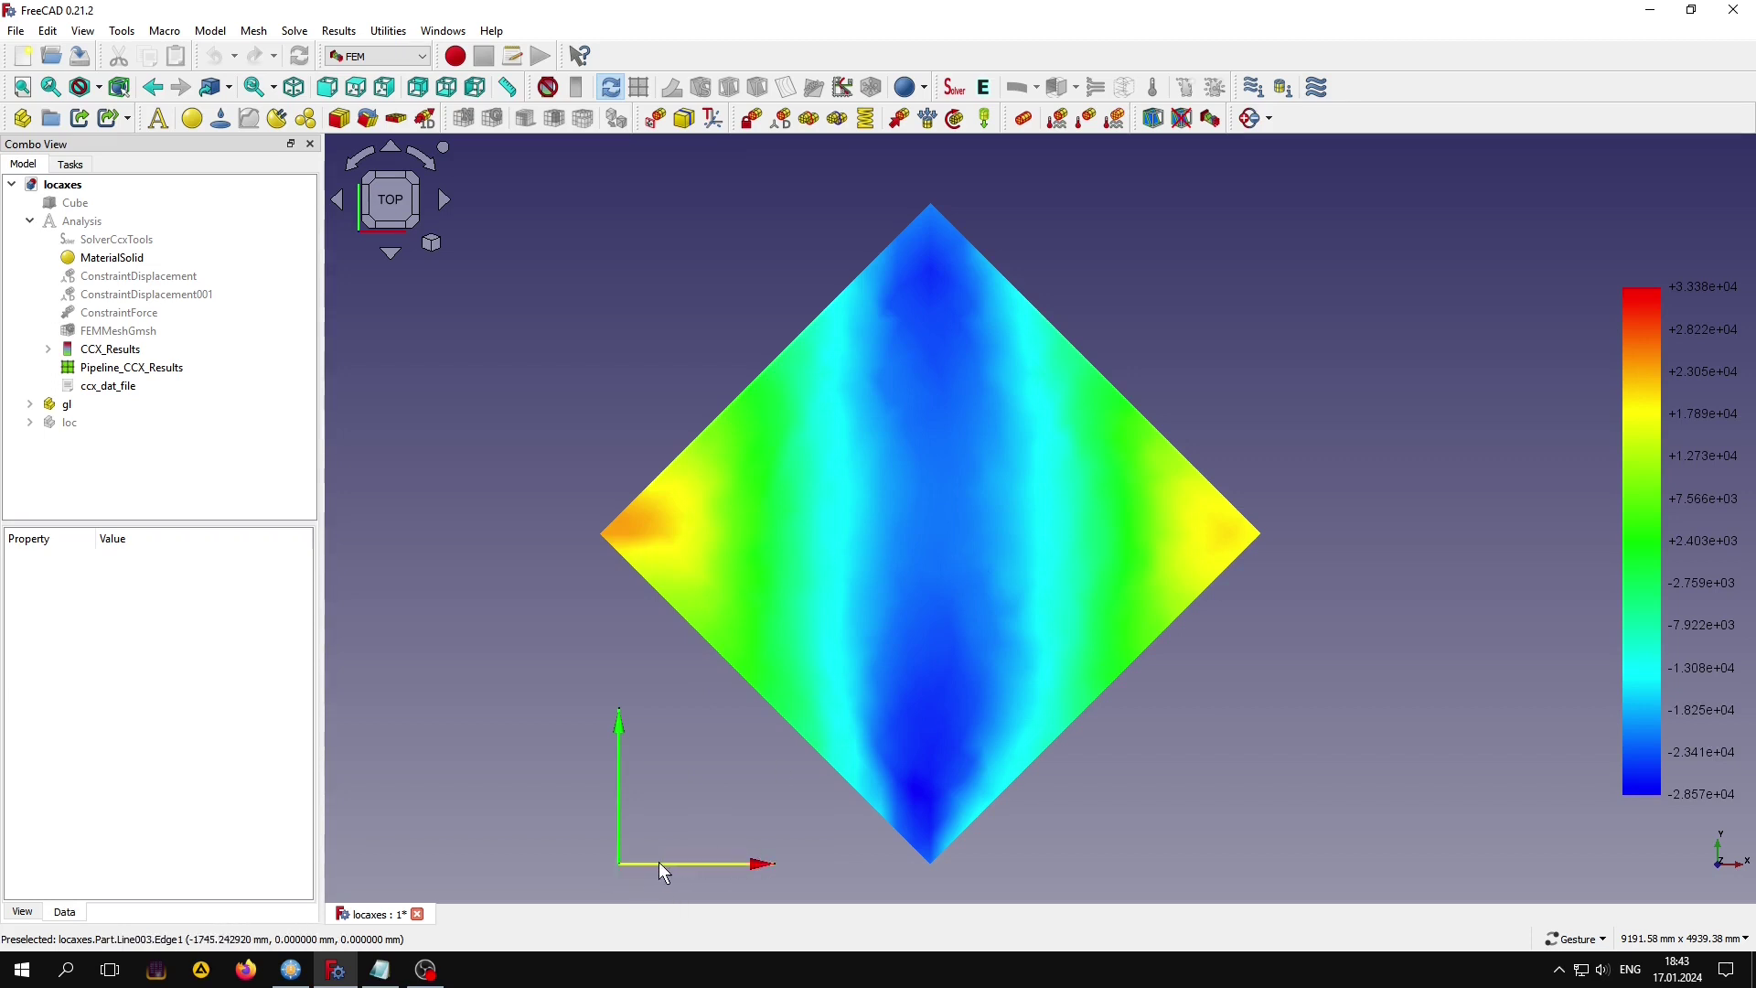
Make the loc axes group visible.
{"action": "left_click", "coordinate": [74, 426]}
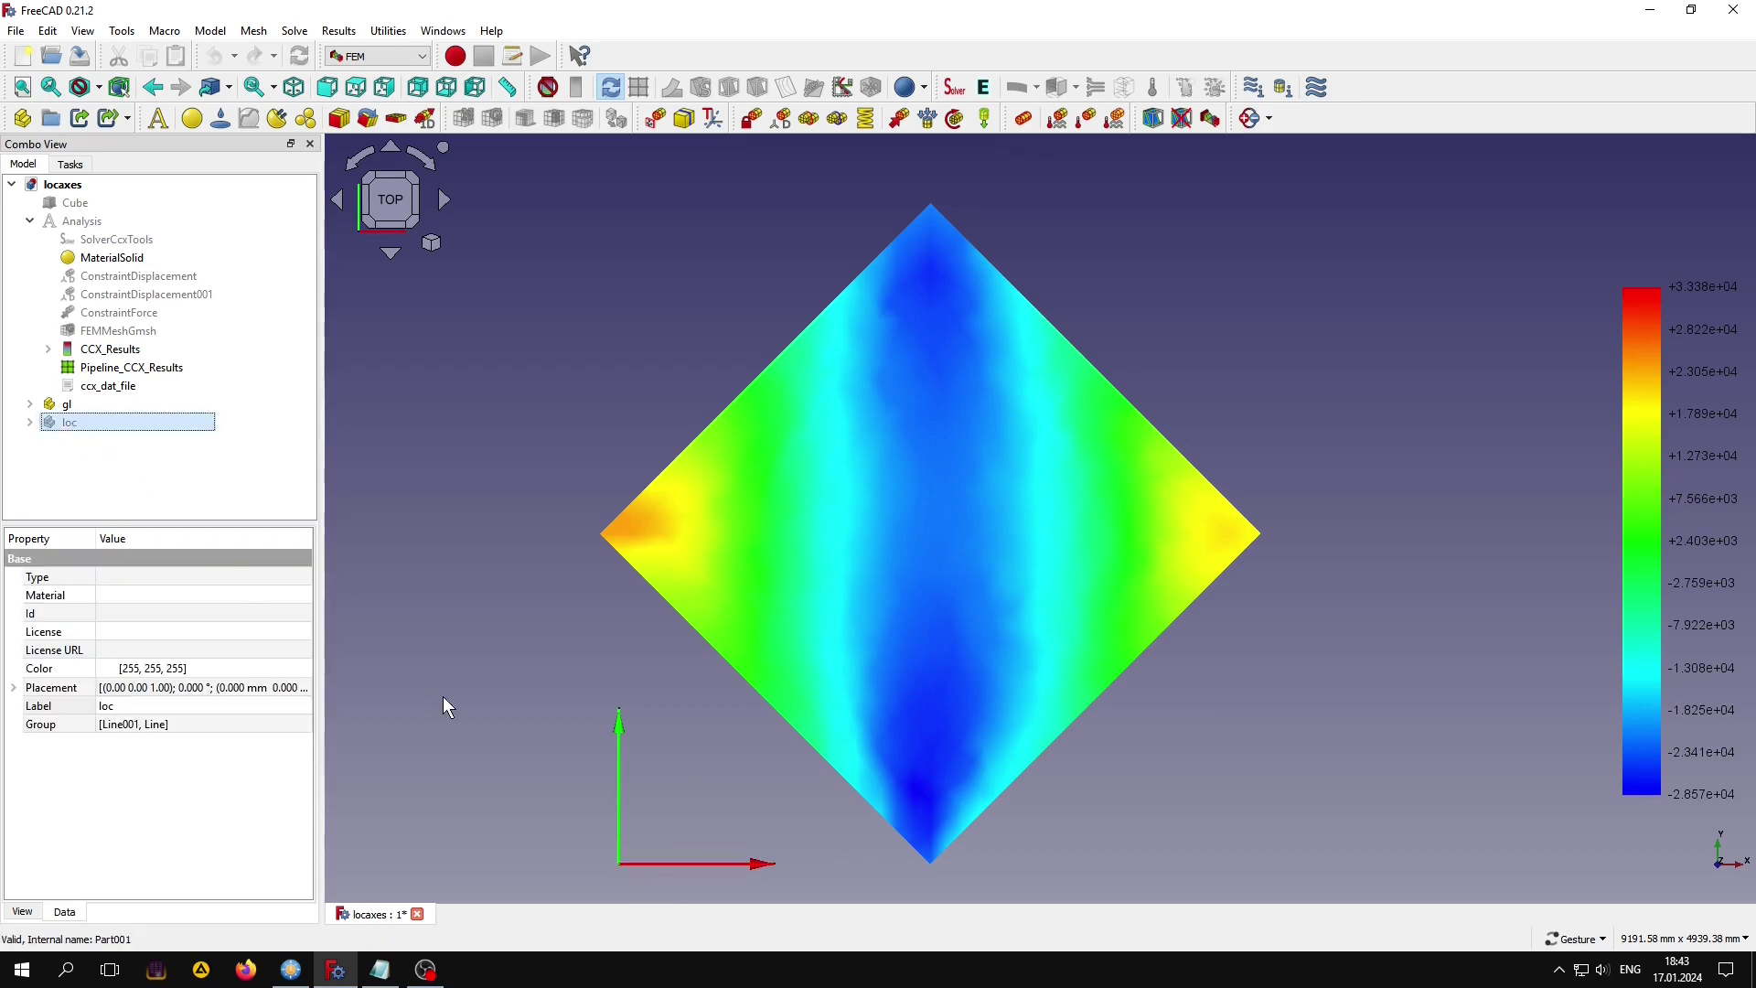
{"action": "key", "text": "space"}
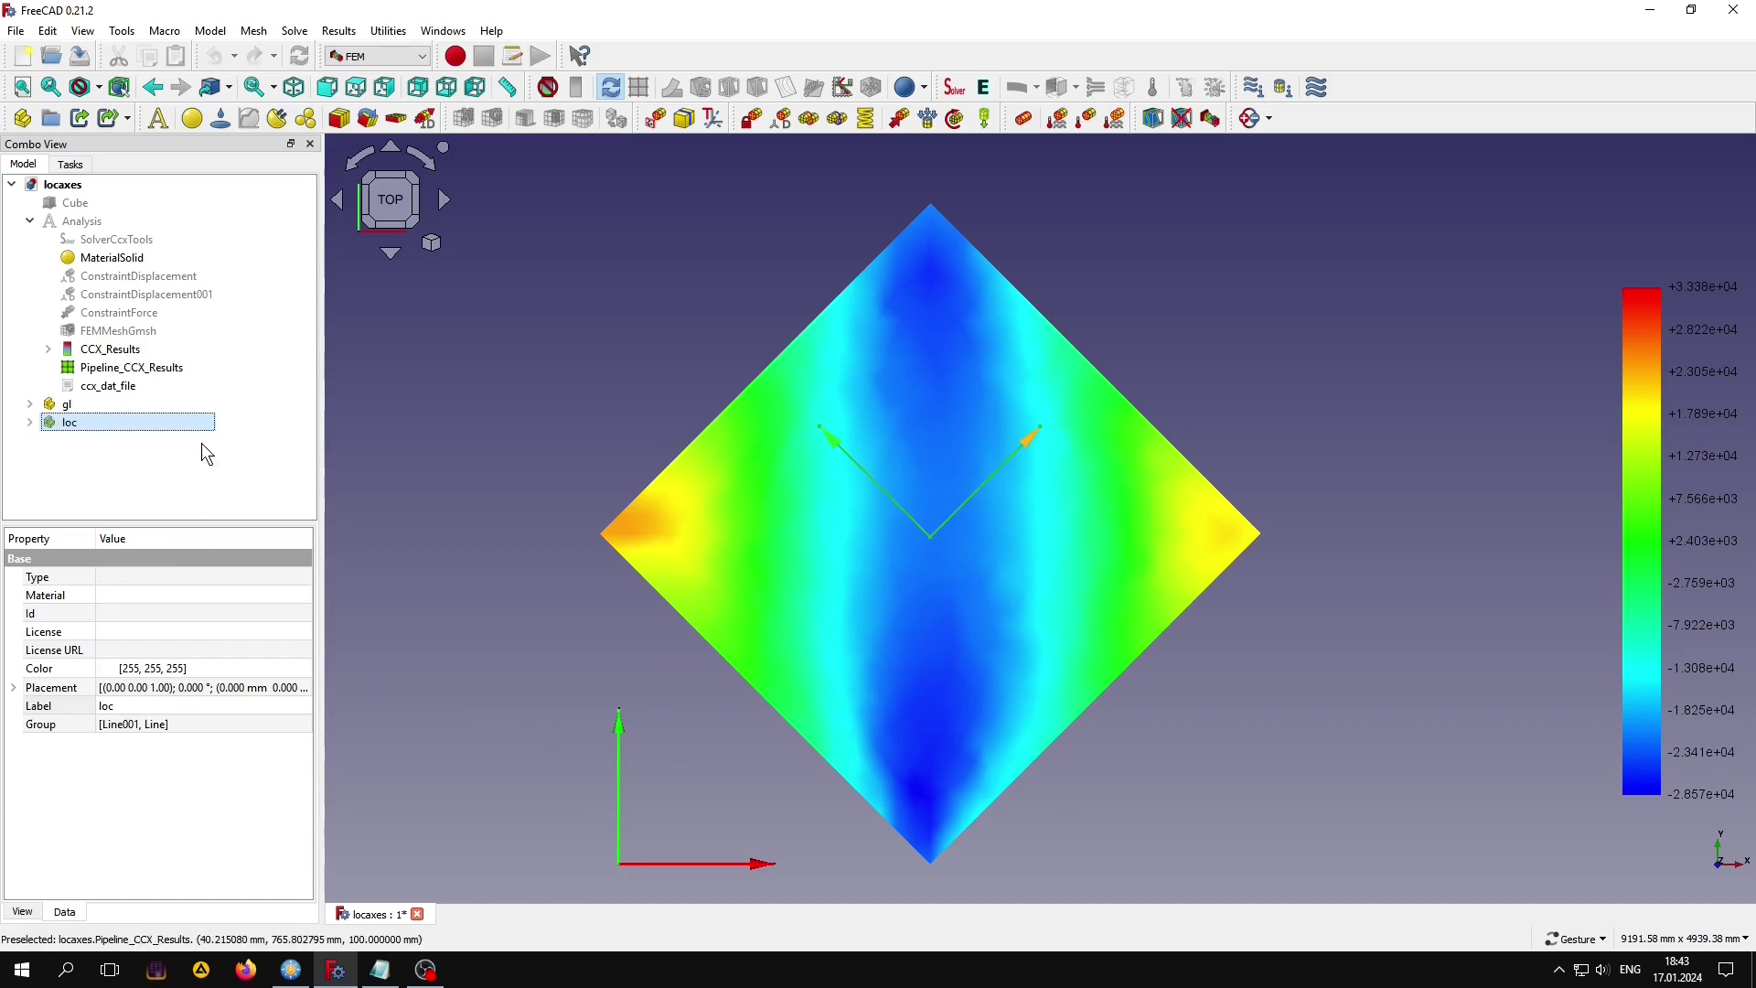
{"action": "left_click", "coordinate": [202, 446]}
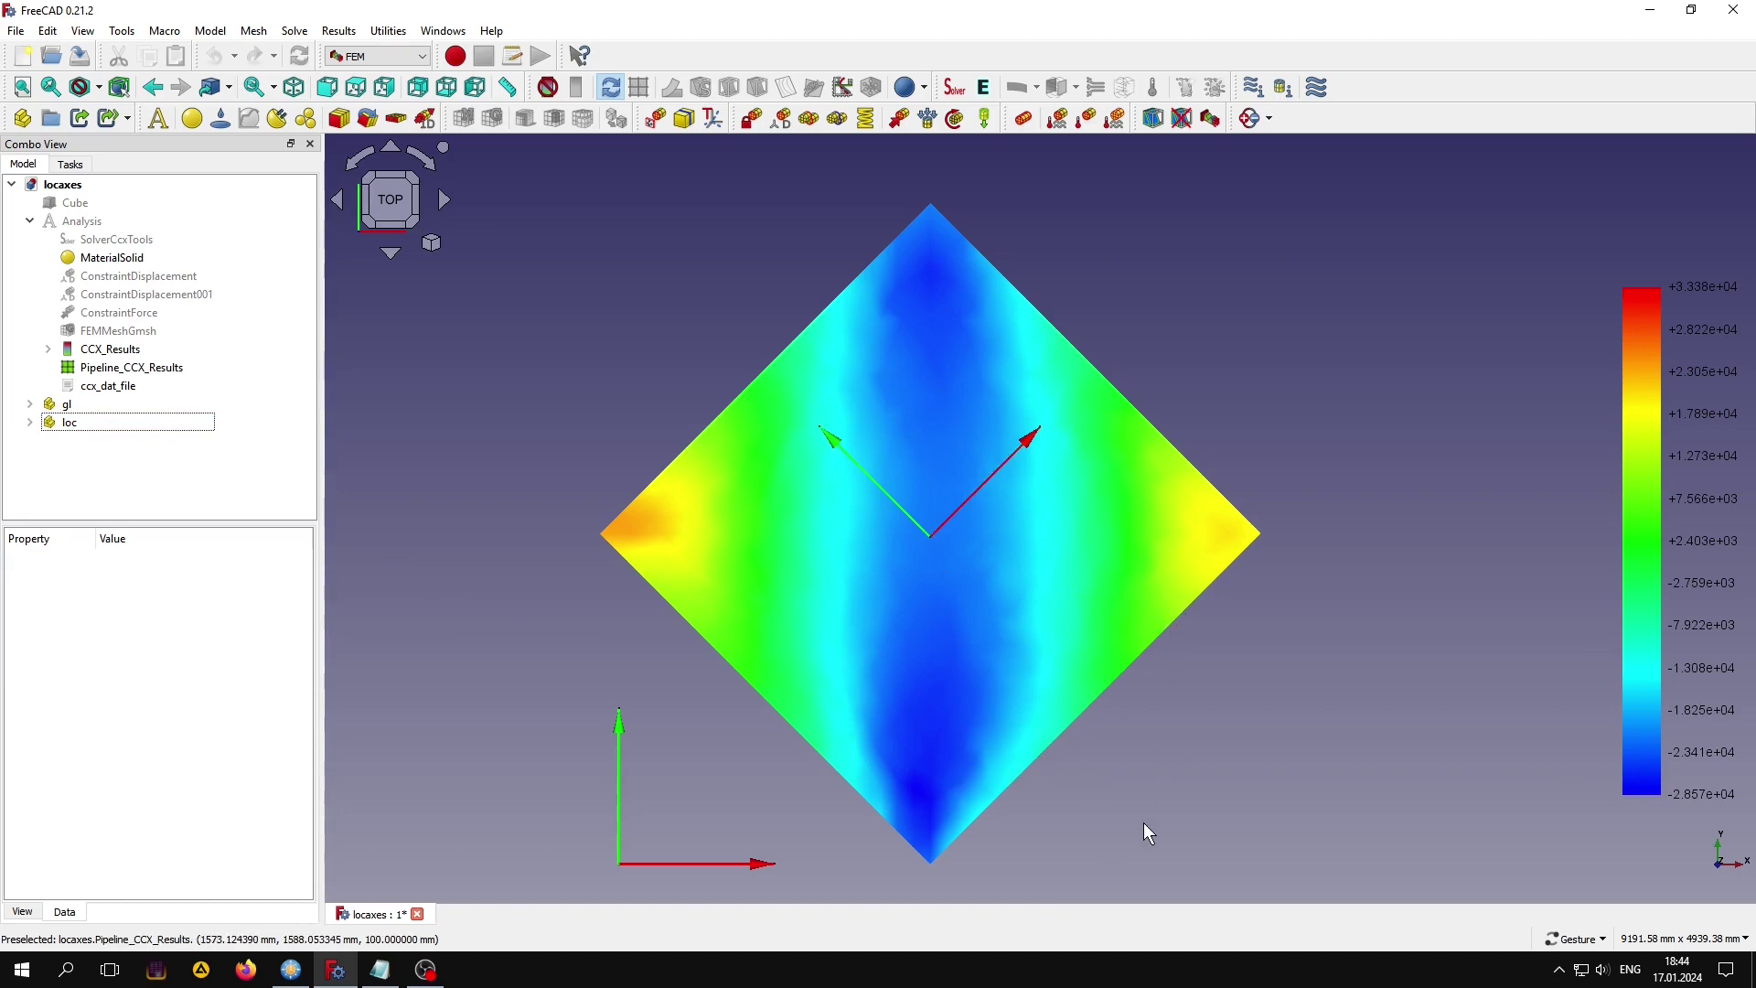
Delete Pipeline_CCX_Results and show the plain grey Cube with its local axes.
{"action": "left_click", "coordinate": [161, 369]}
{"action": "key", "text": "space"}
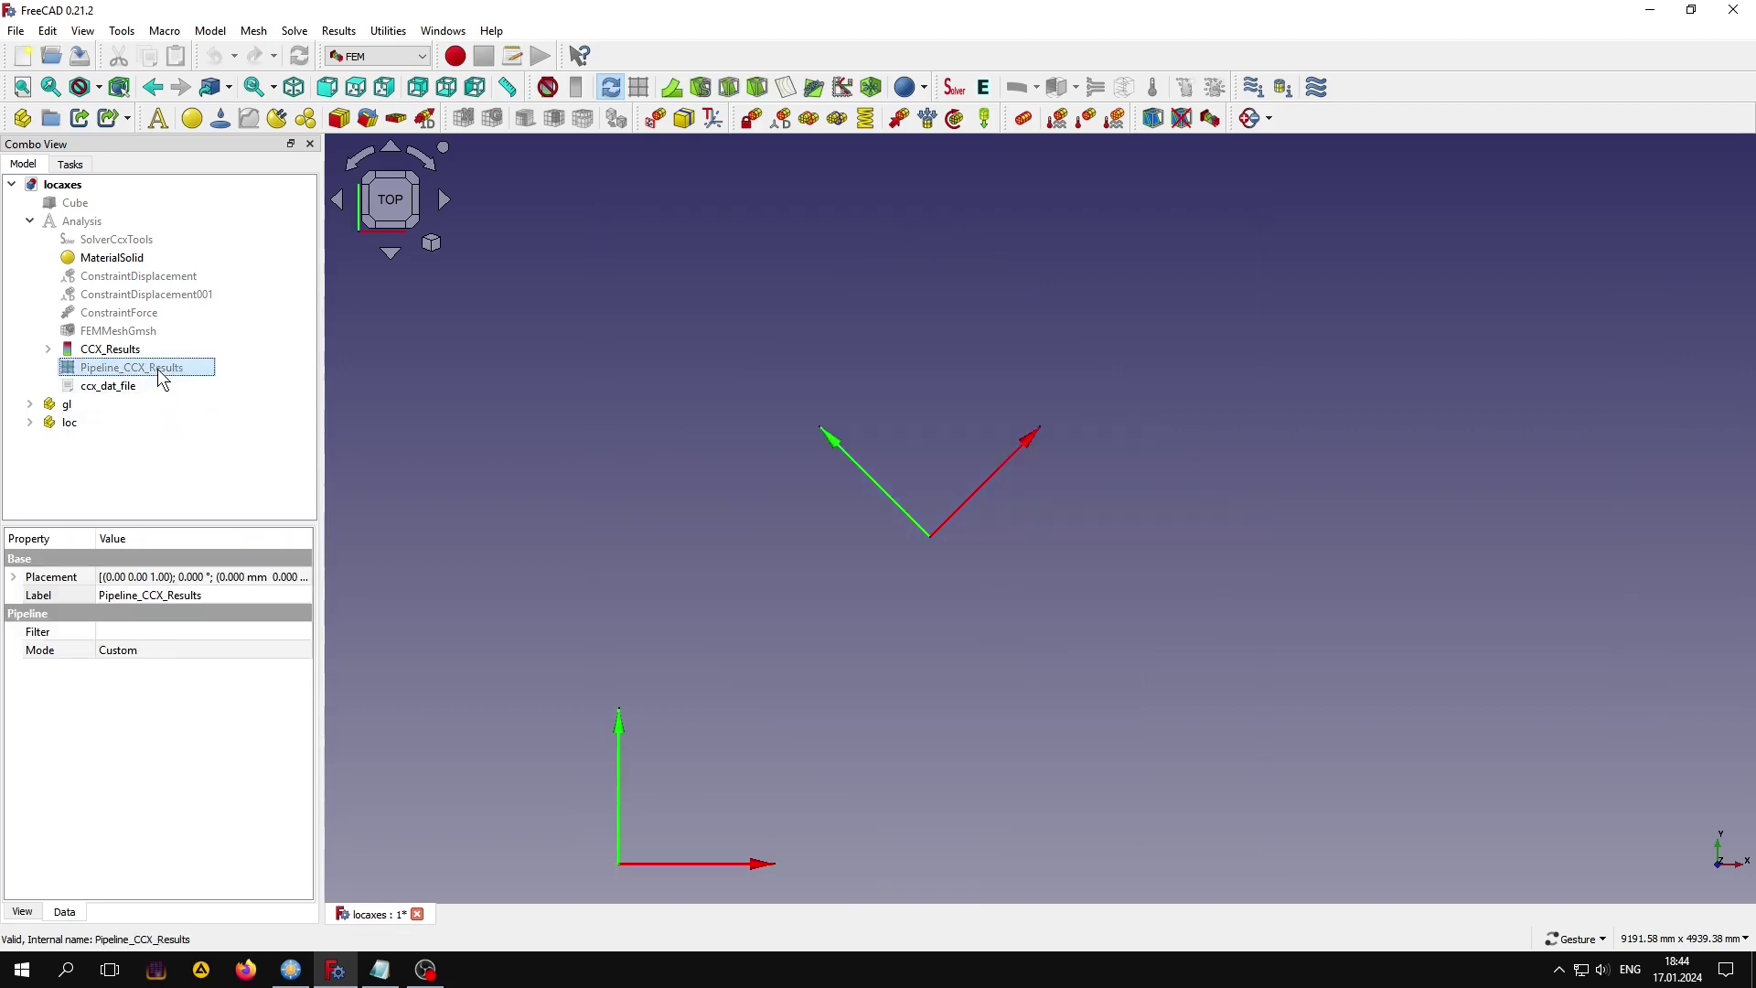
{"action": "key", "text": "Delete"}
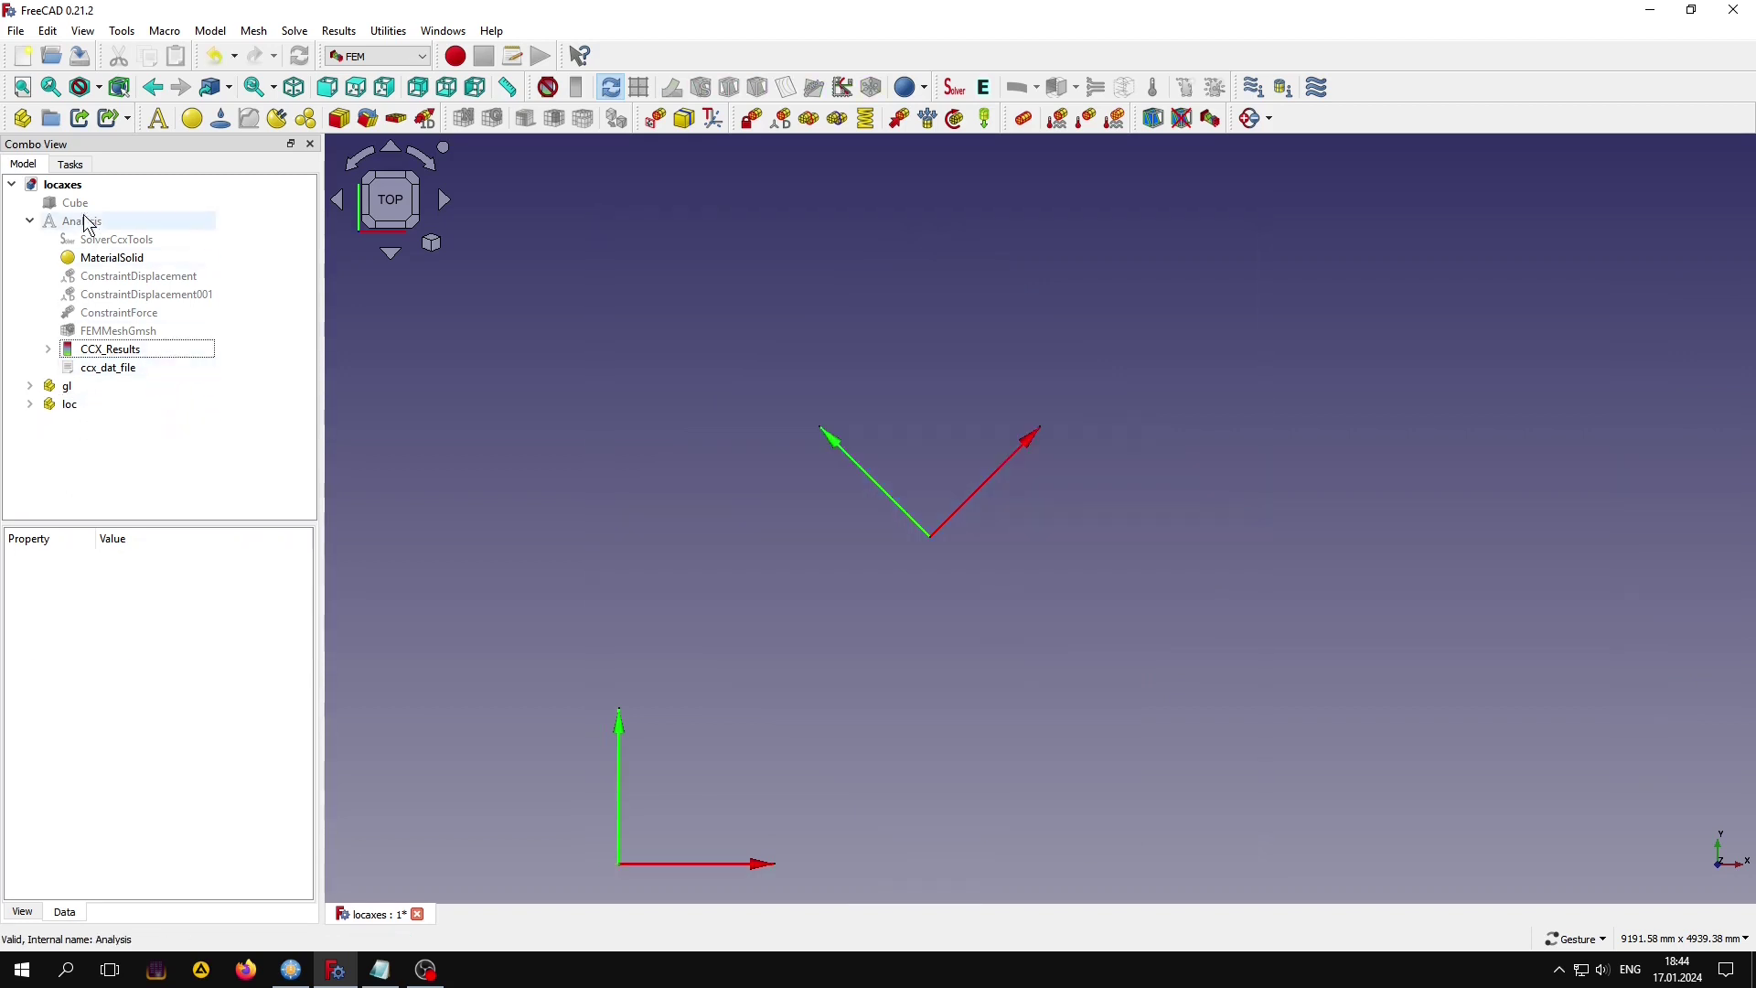
{"action": "left_click", "coordinate": [75, 202]}
{"action": "key", "text": "space"}
{"action": "left_click", "coordinate": [164, 450]}
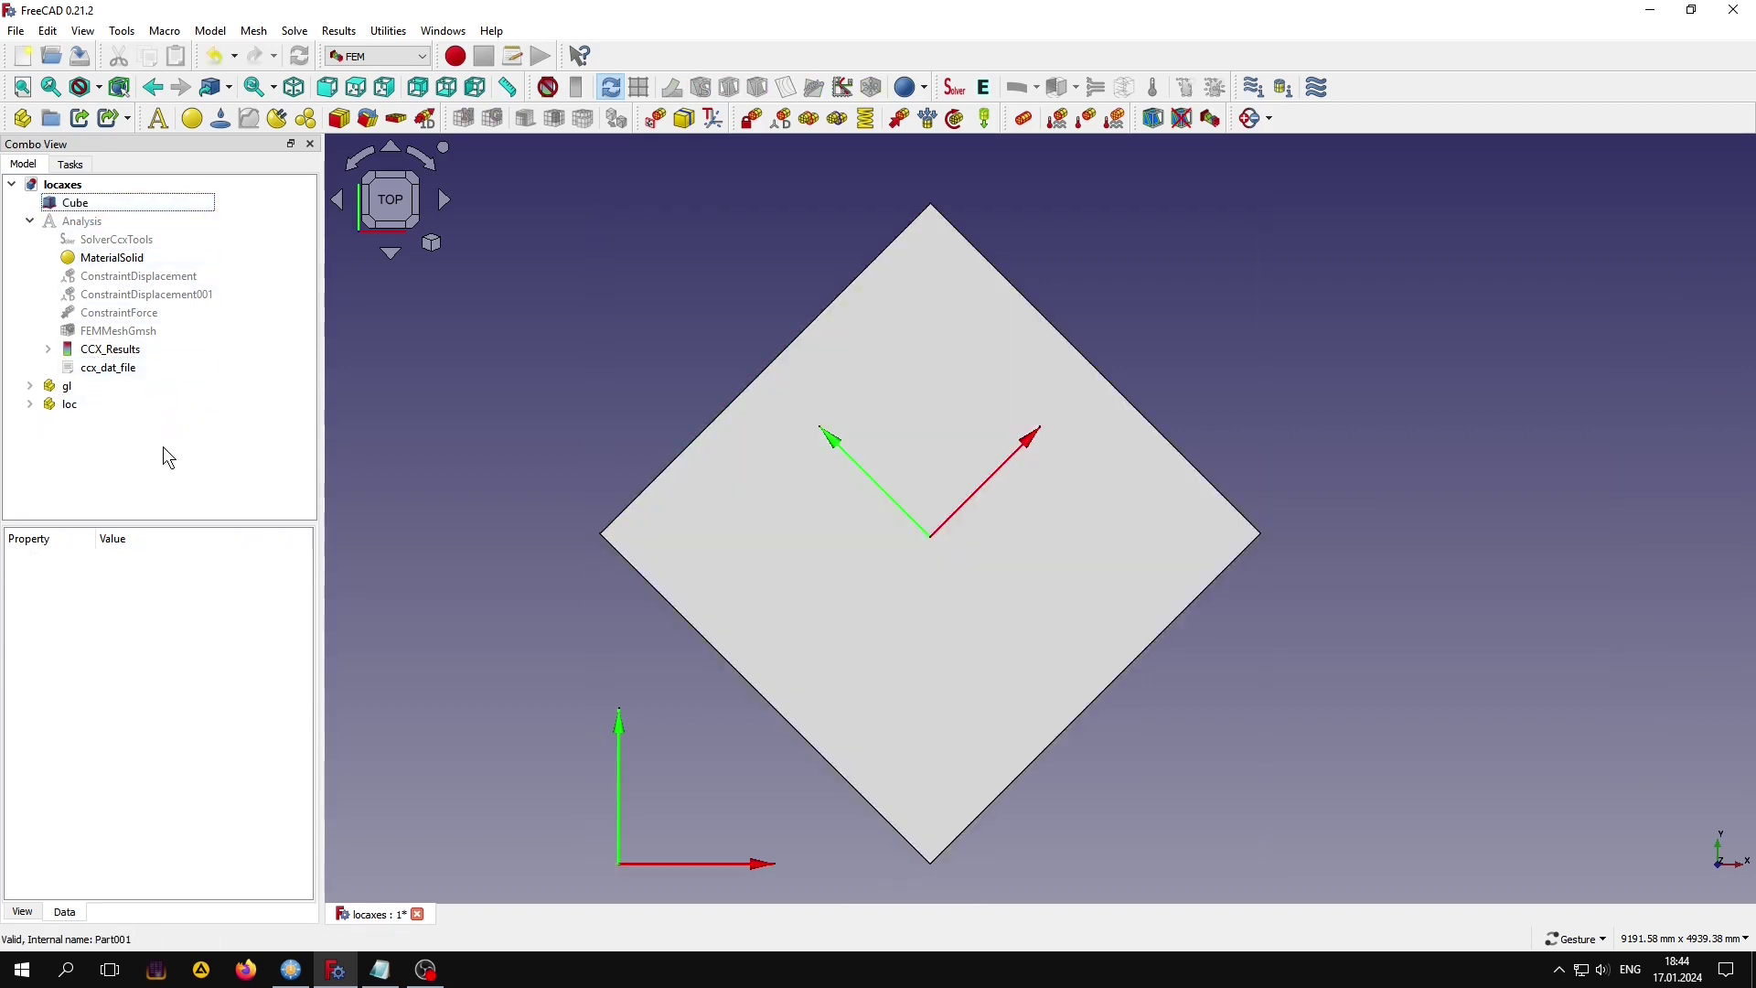
Write the CalculiX input file from the SolverCcxTools solver settings.
{"action": "left_click", "coordinate": [109, 236]}
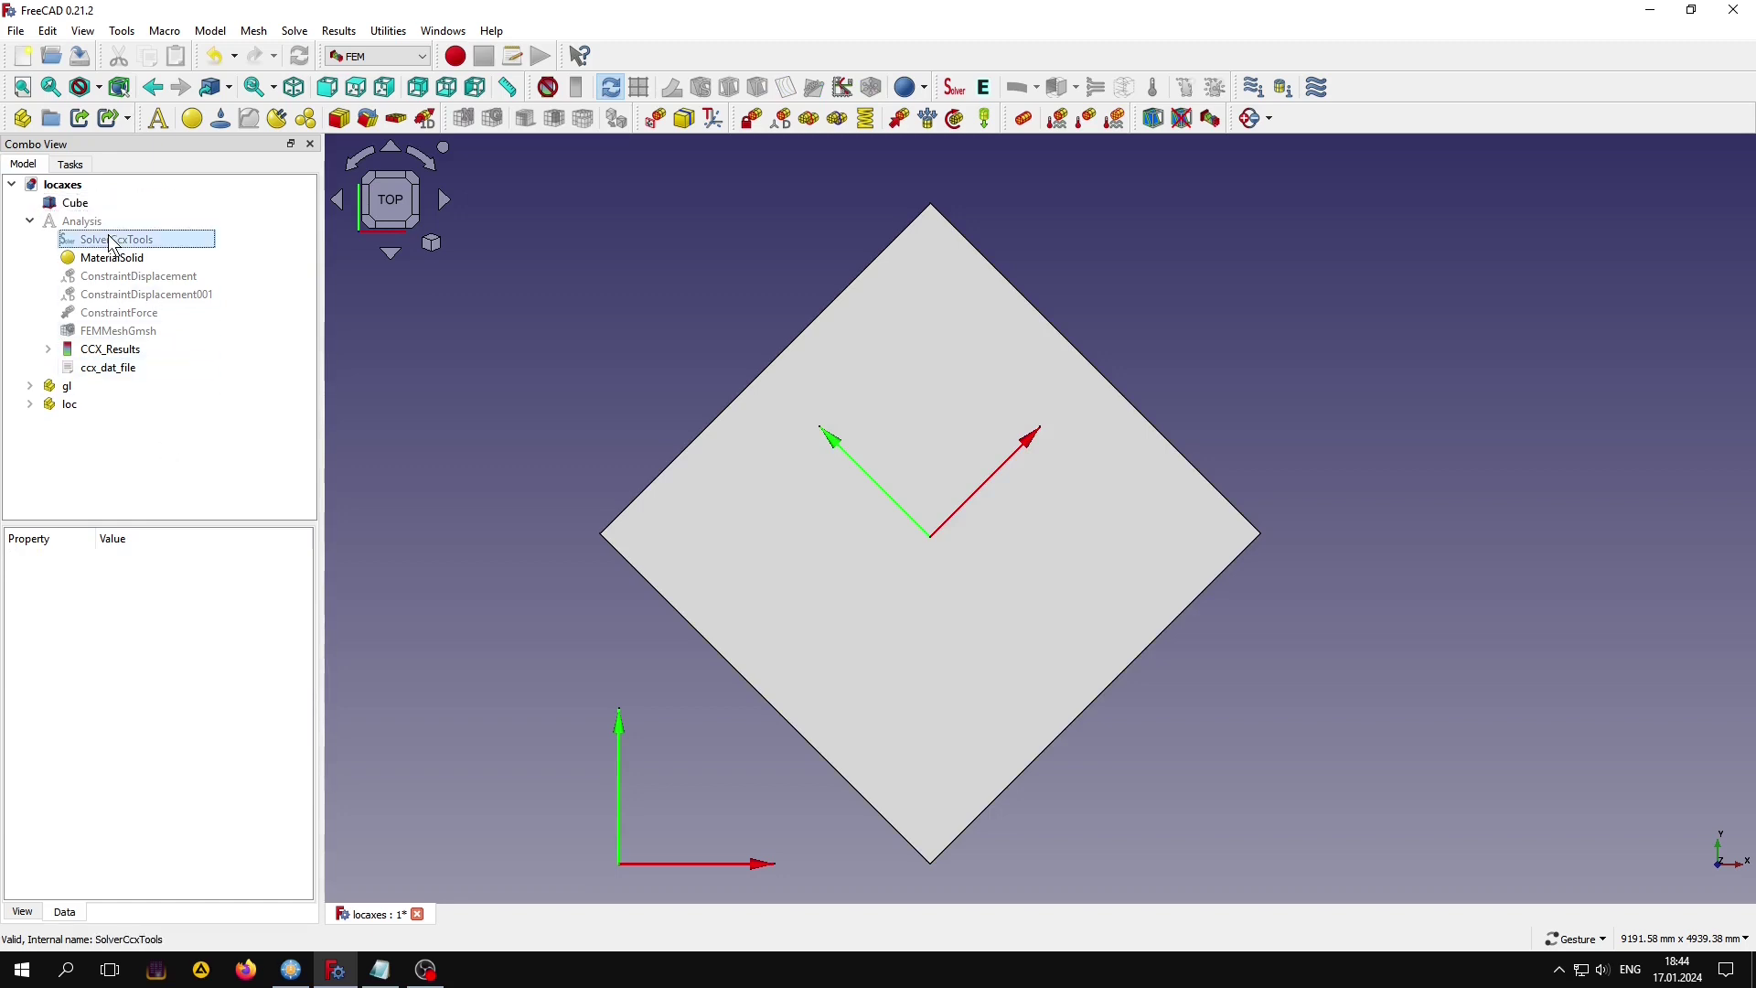
{"action": "double_click", "coordinate": [112, 241]}
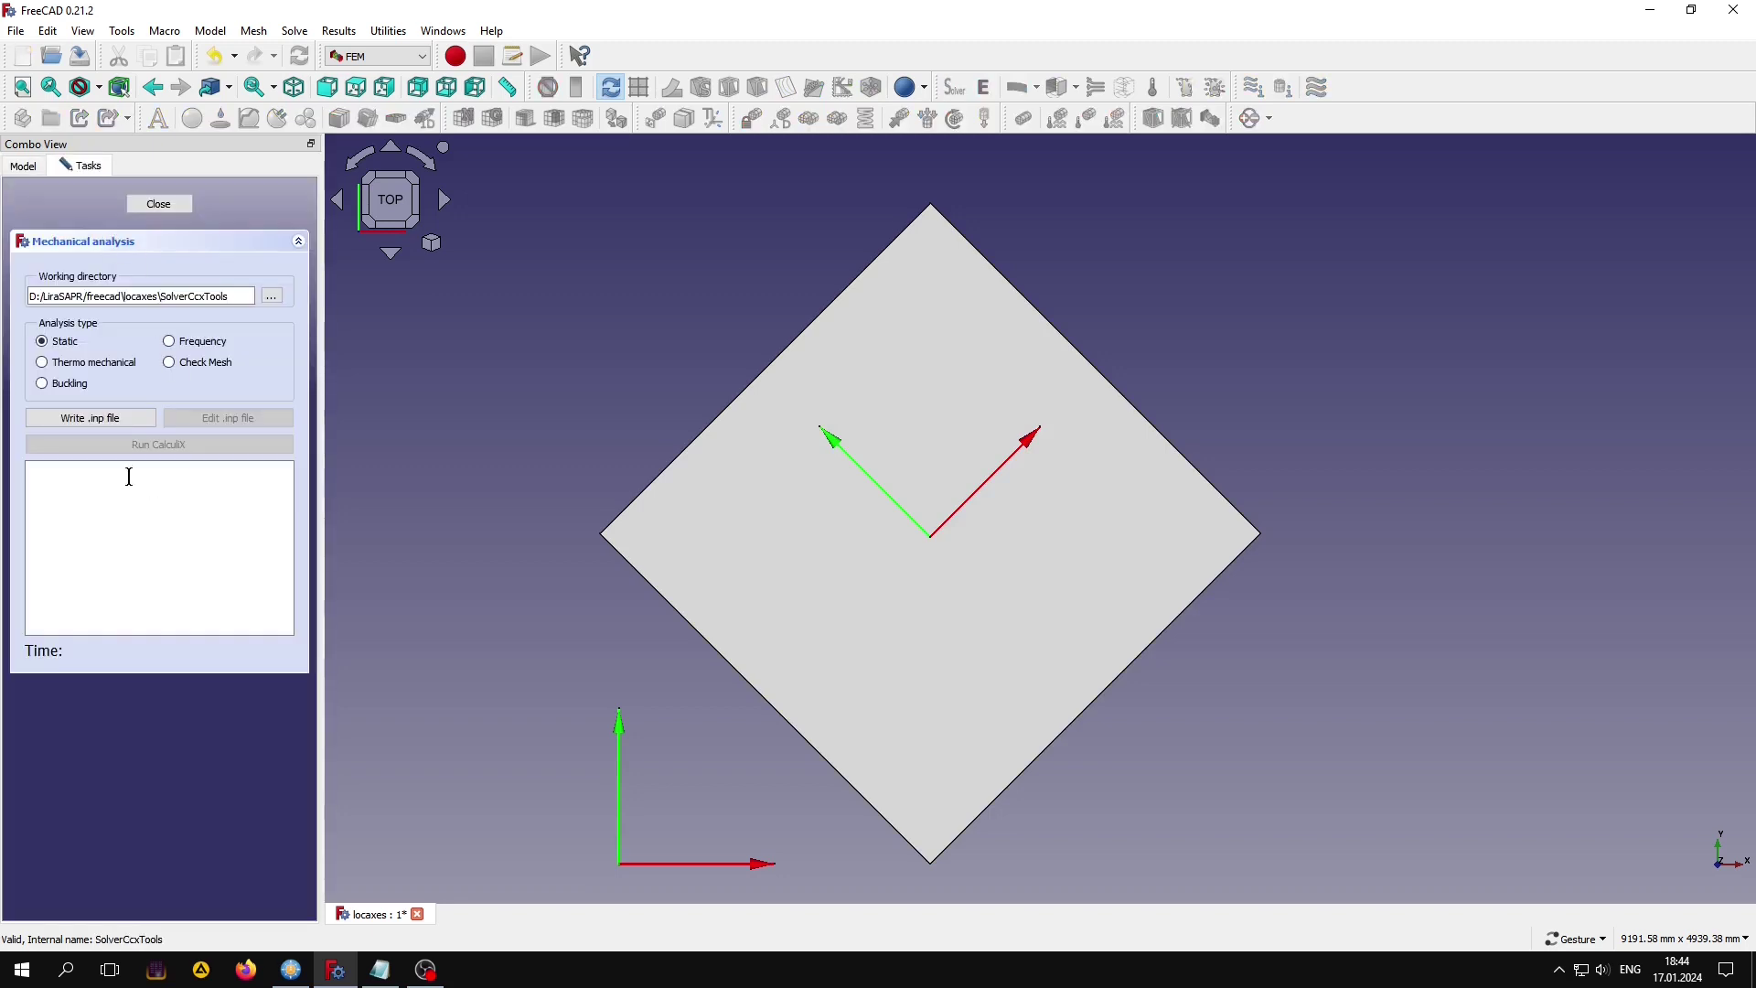
{"action": "left_click", "coordinate": [87, 418]}
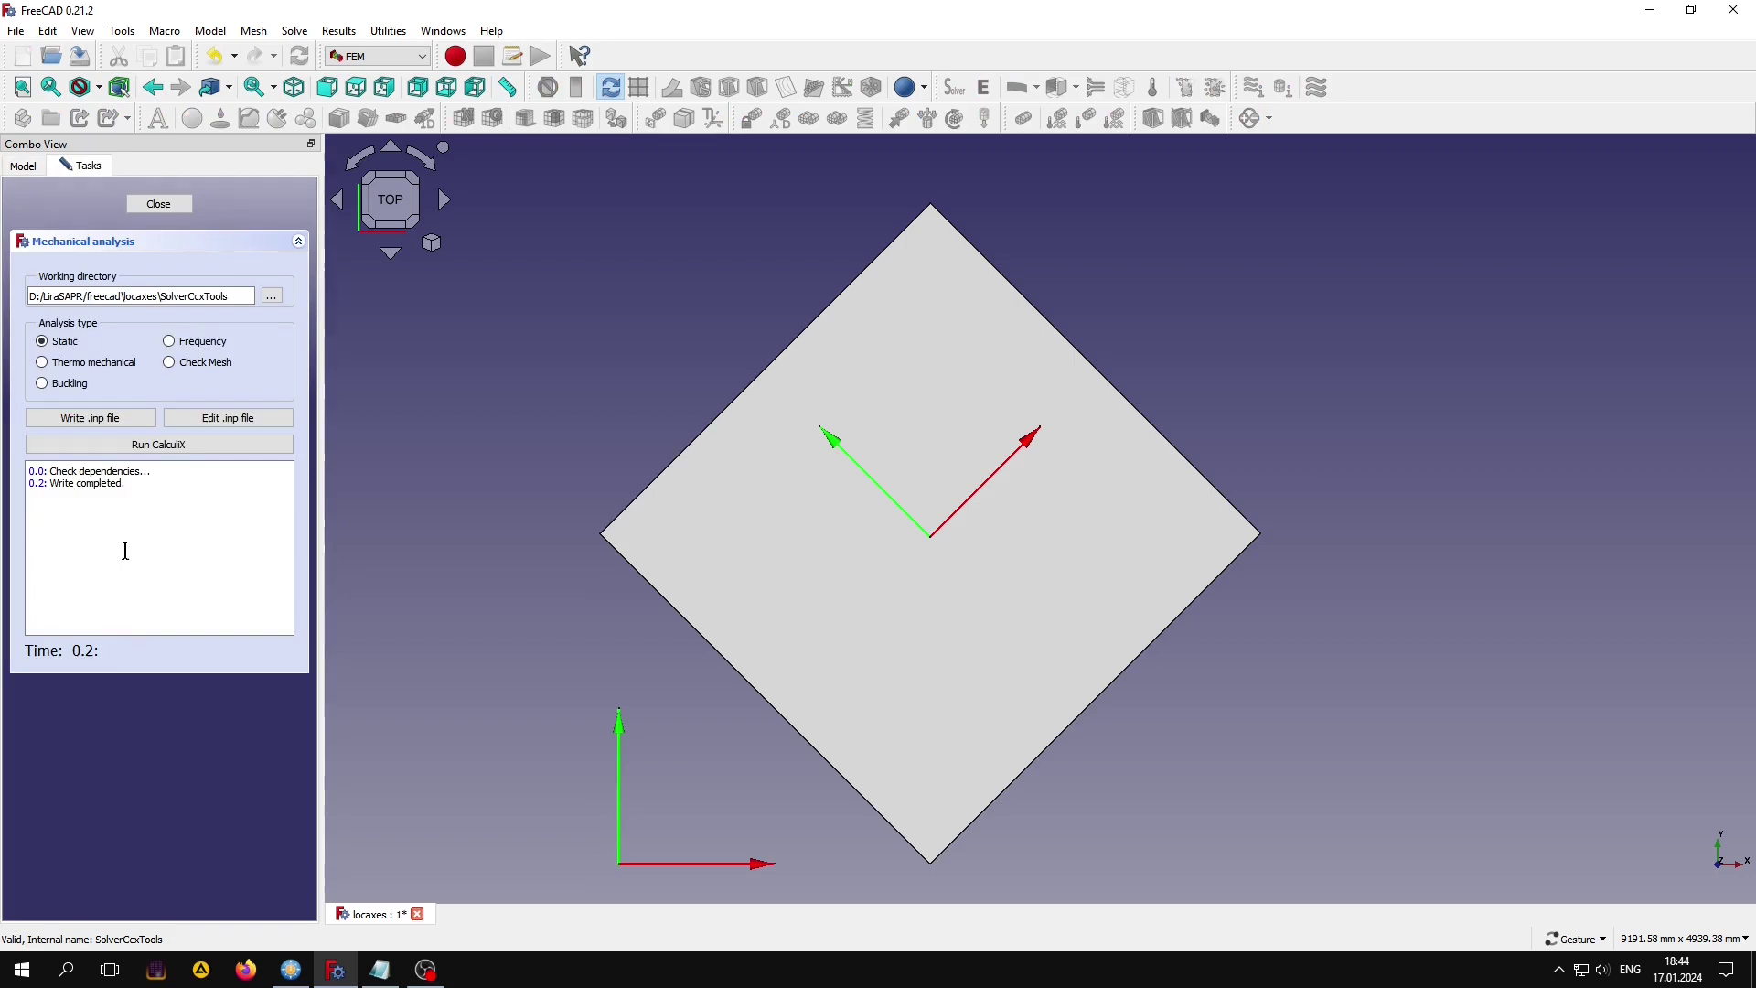
Open FEMMeshGmsh.inp for editing at the Wood material and section definitions.
{"action": "left_click", "coordinate": [236, 417]}
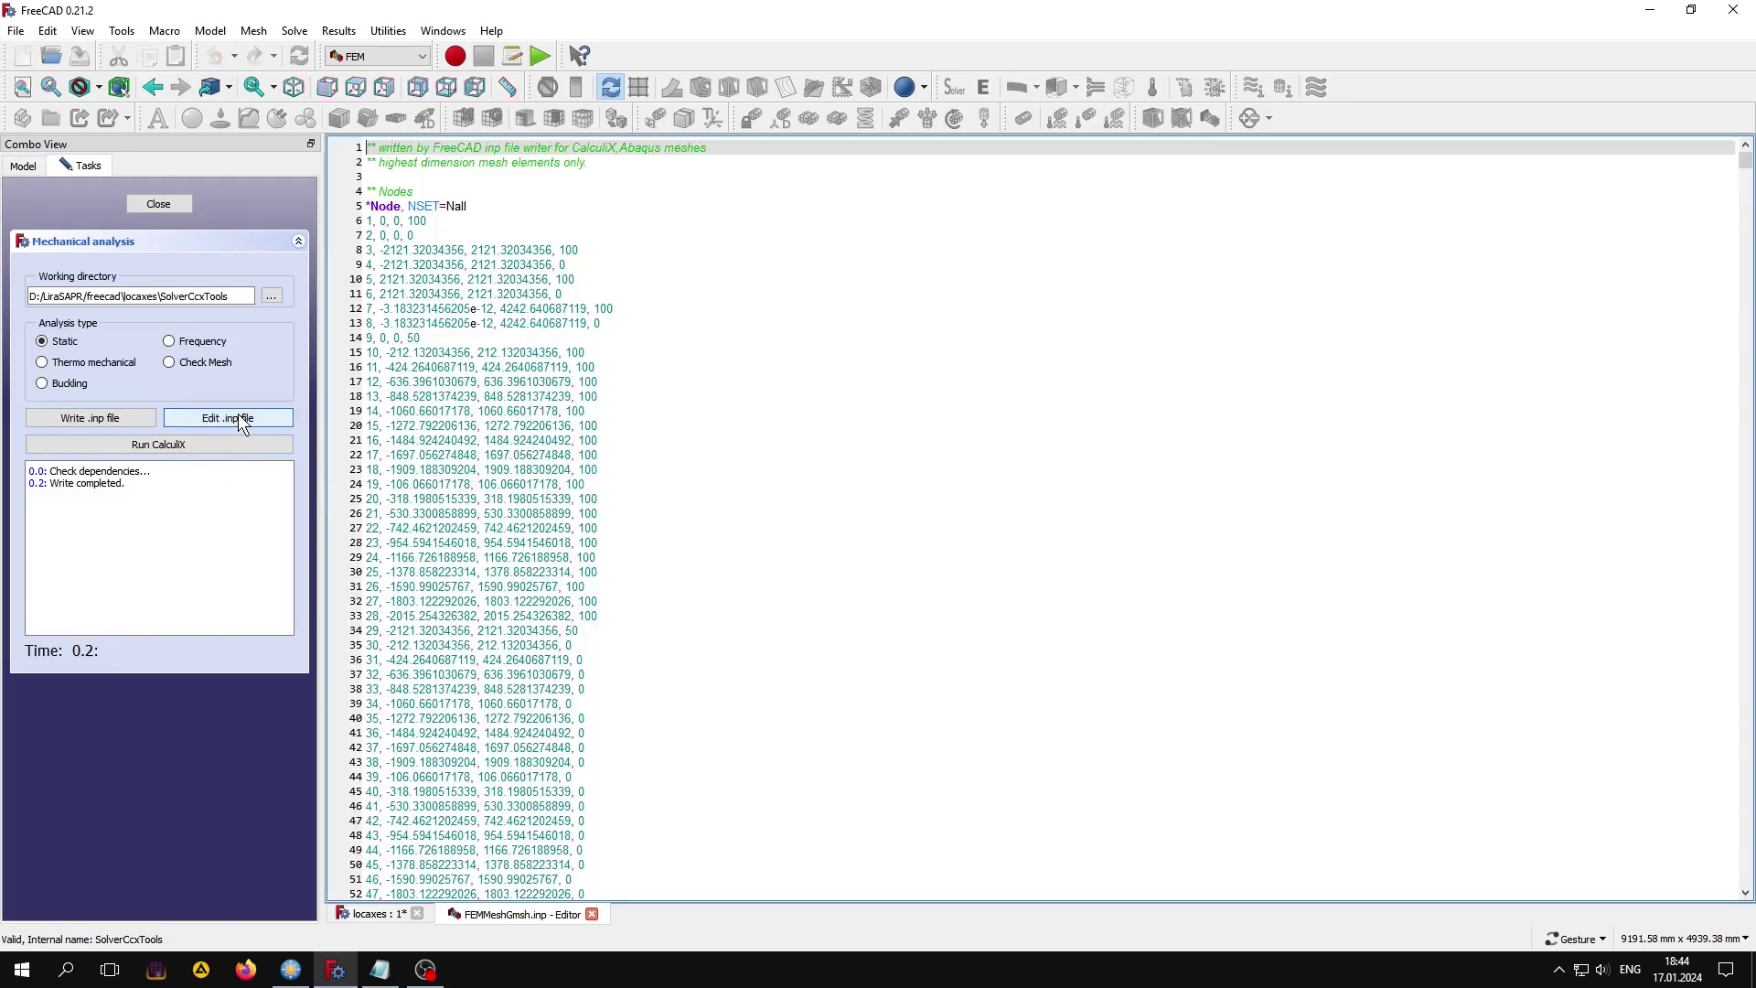
{"action": "scroll", "coordinate": [677, 648], "scroll_direction": "down", "scroll_amount": 8}
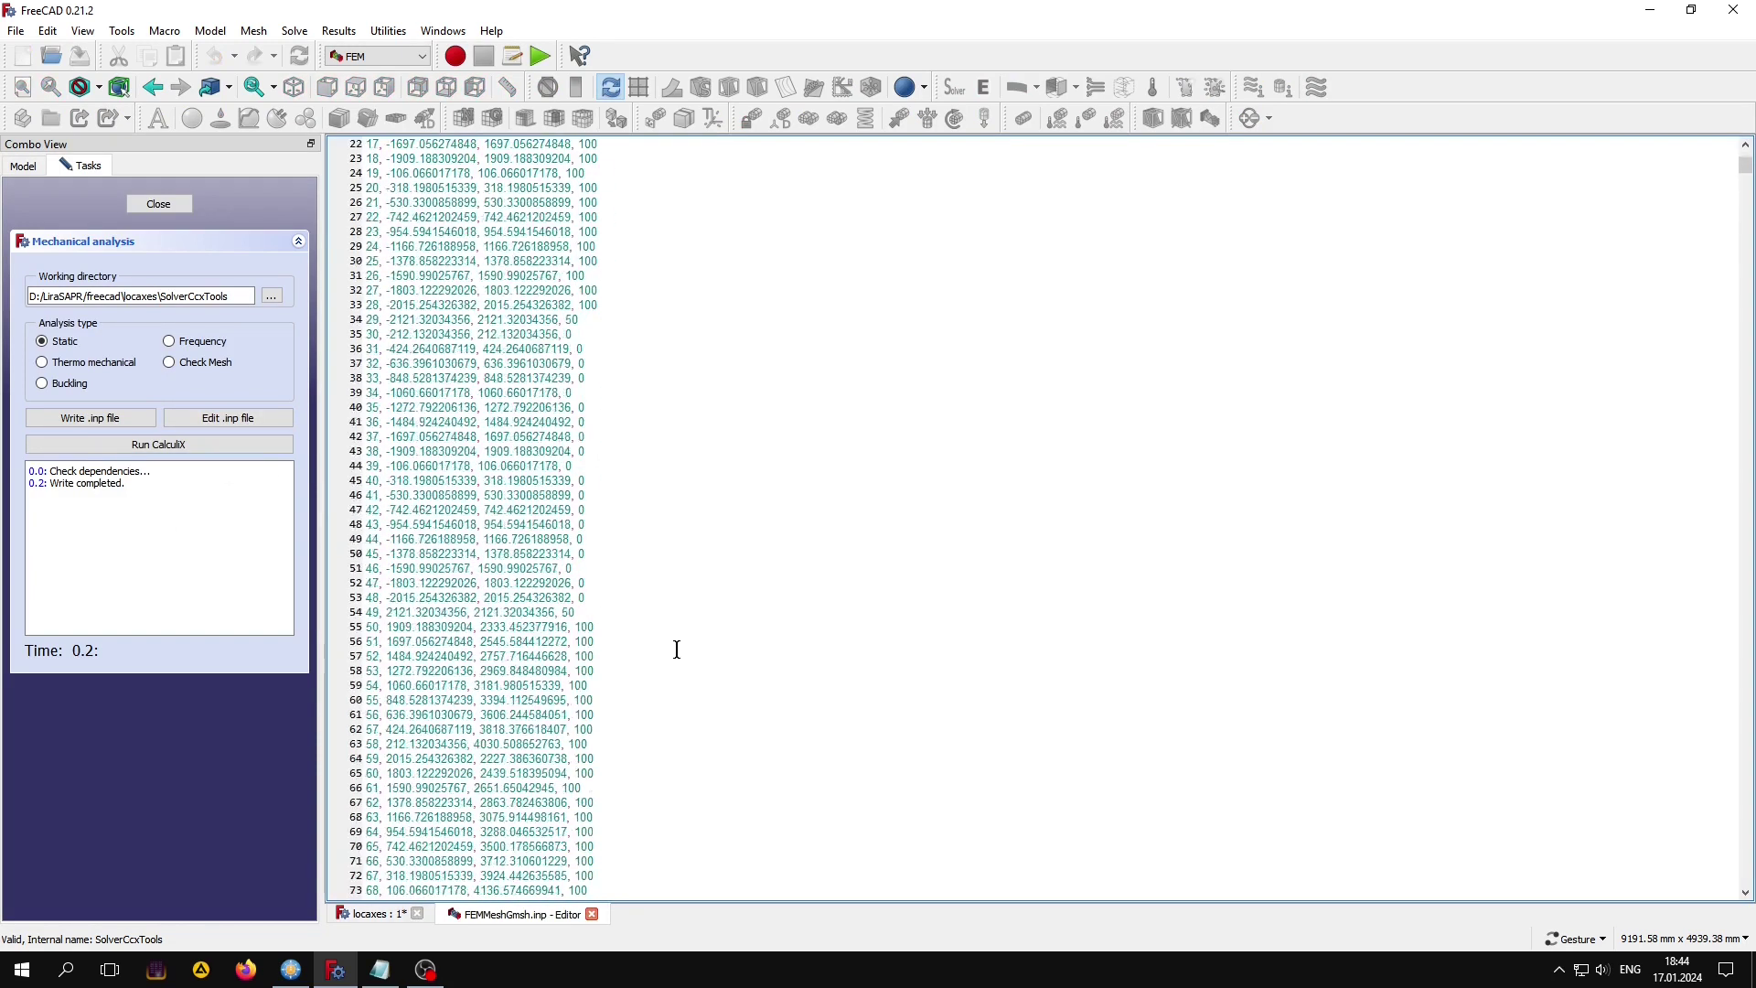
{"action": "scroll", "coordinate": [674, 647], "scroll_direction": "down", "scroll_amount": 8}
{"action": "scroll", "coordinate": [677, 649], "scroll_direction": "down", "scroll_amount": 9}
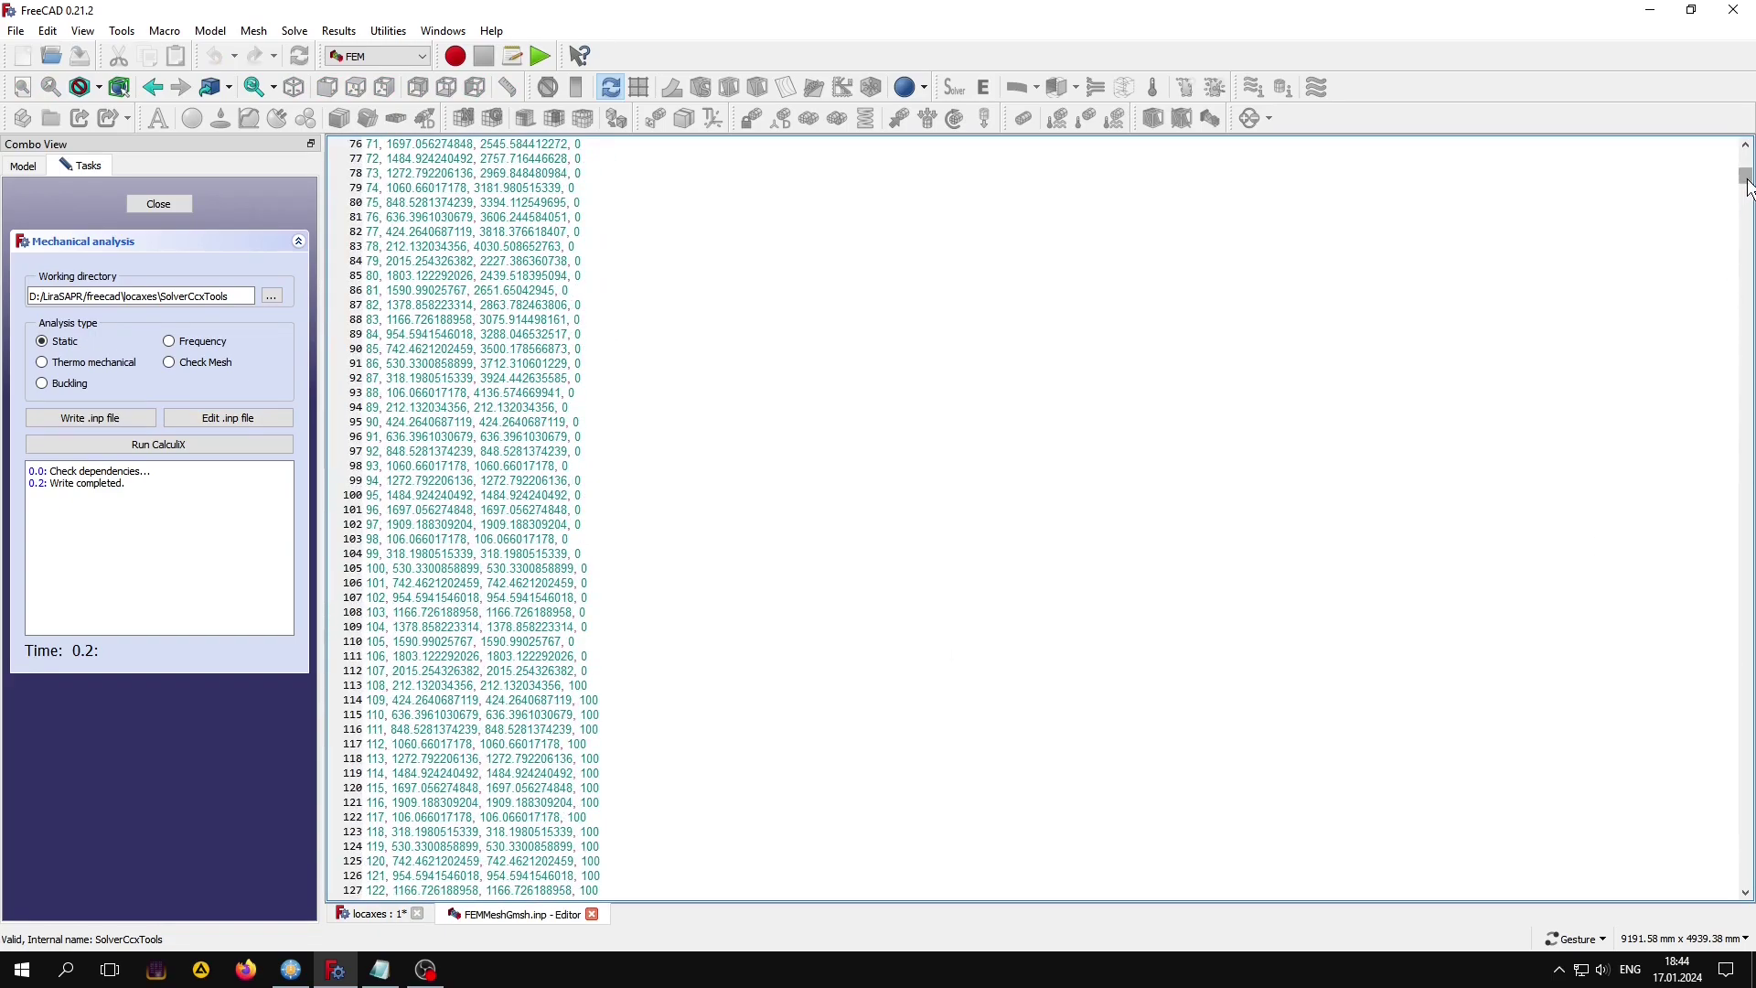
{"action": "left_click_drag", "start_coordinate": [1745, 176], "coordinate": [1752, 764]}
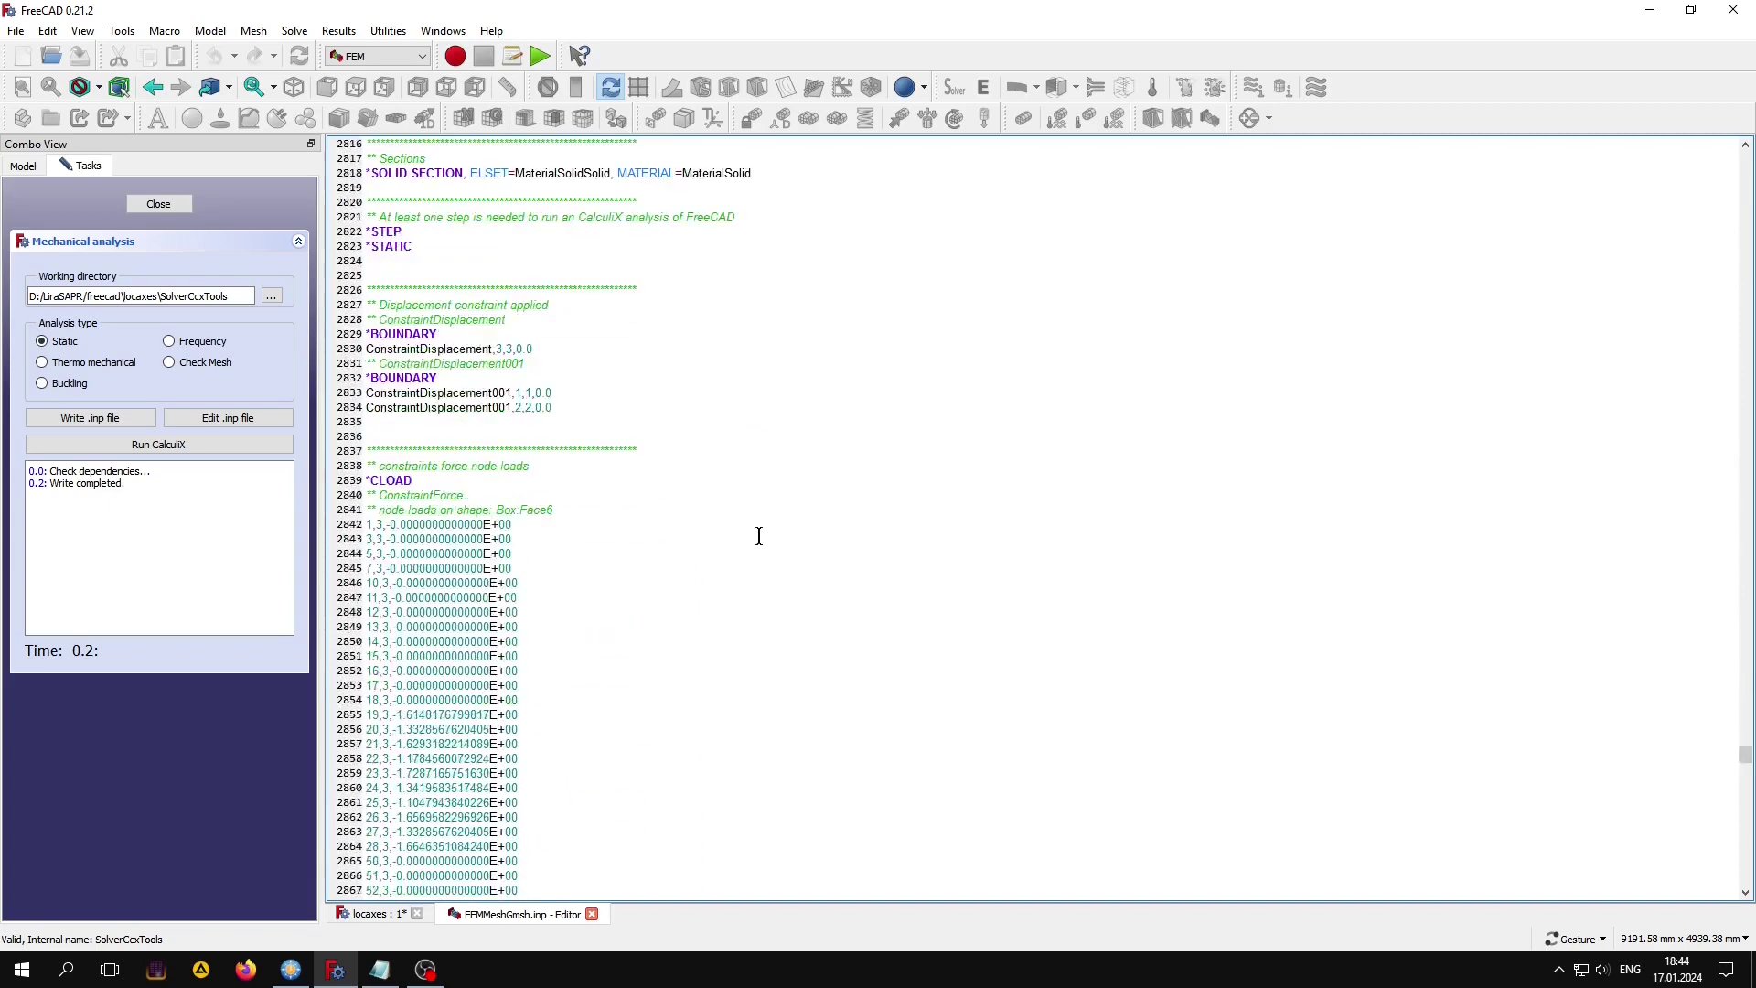
{"action": "scroll", "coordinate": [756, 534], "scroll_direction": "up", "scroll_amount": 4}
{"action": "scroll", "coordinate": [757, 533], "scroll_direction": "up", "scroll_amount": 3}
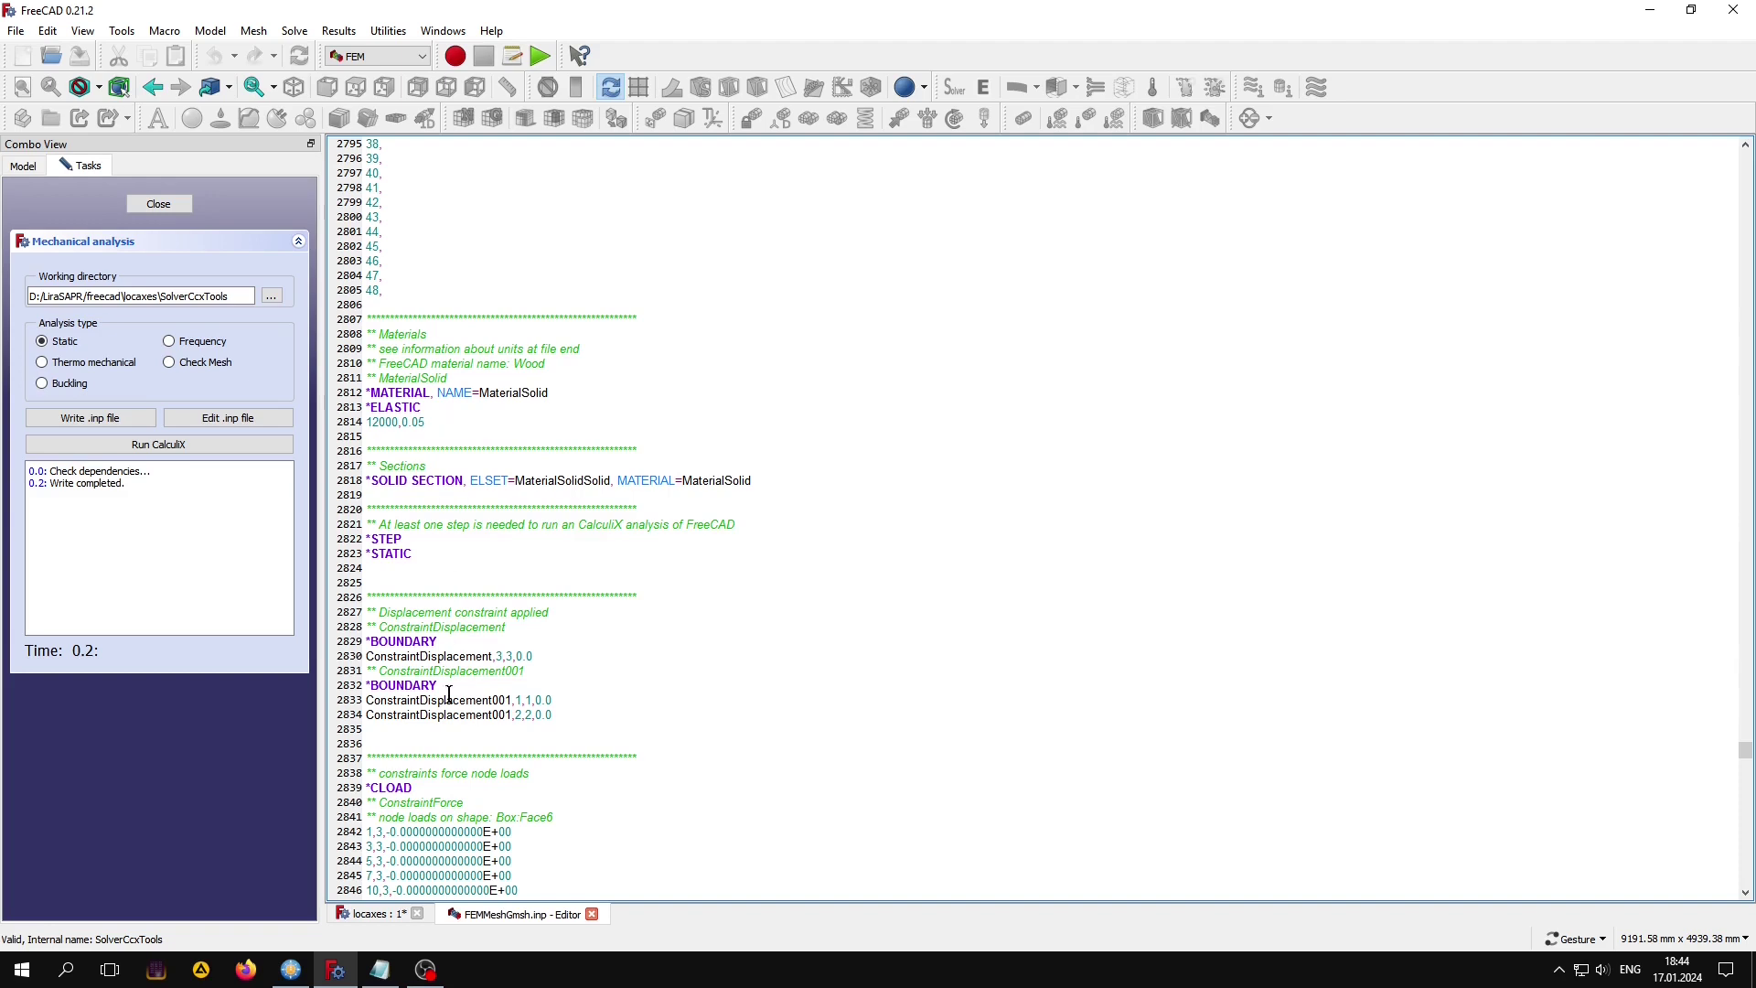
Copy the *ORIENTATION,NAME=название,SYSTEM=RECTANGULAR template line from the Notepad notes.
{"action": "left_click", "coordinate": [379, 969]}
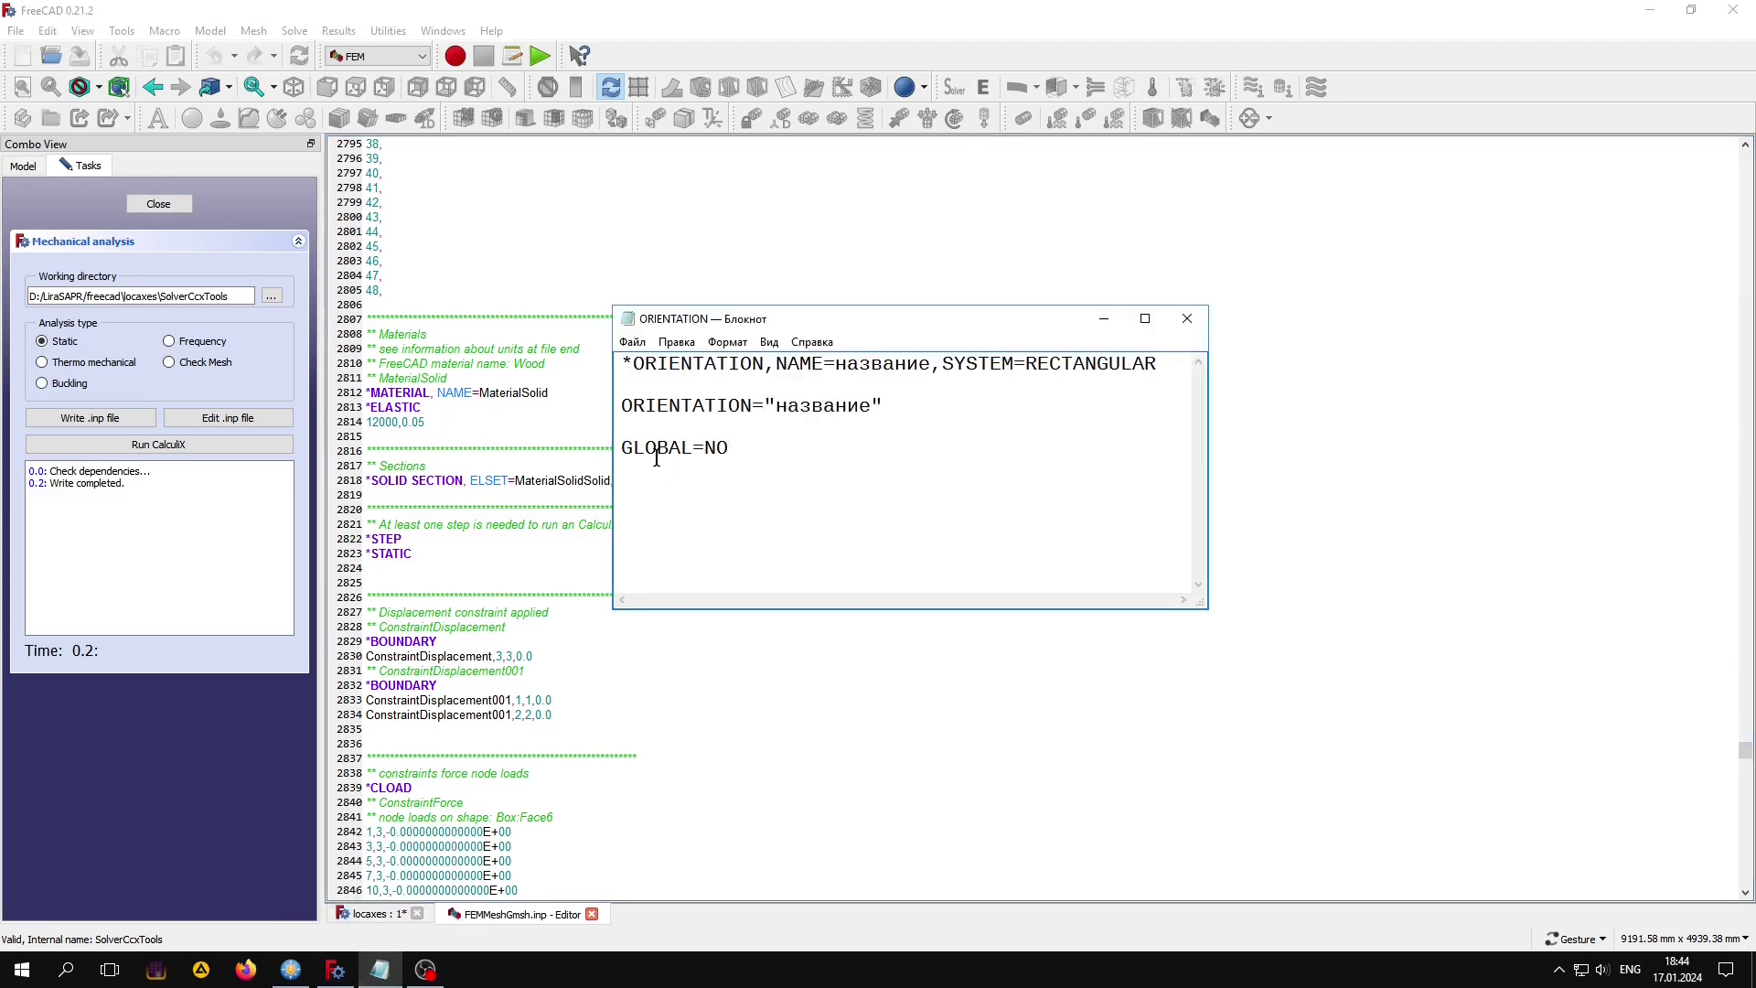
{"action": "left_click_drag", "start_coordinate": [622, 363], "coordinate": [764, 366]}
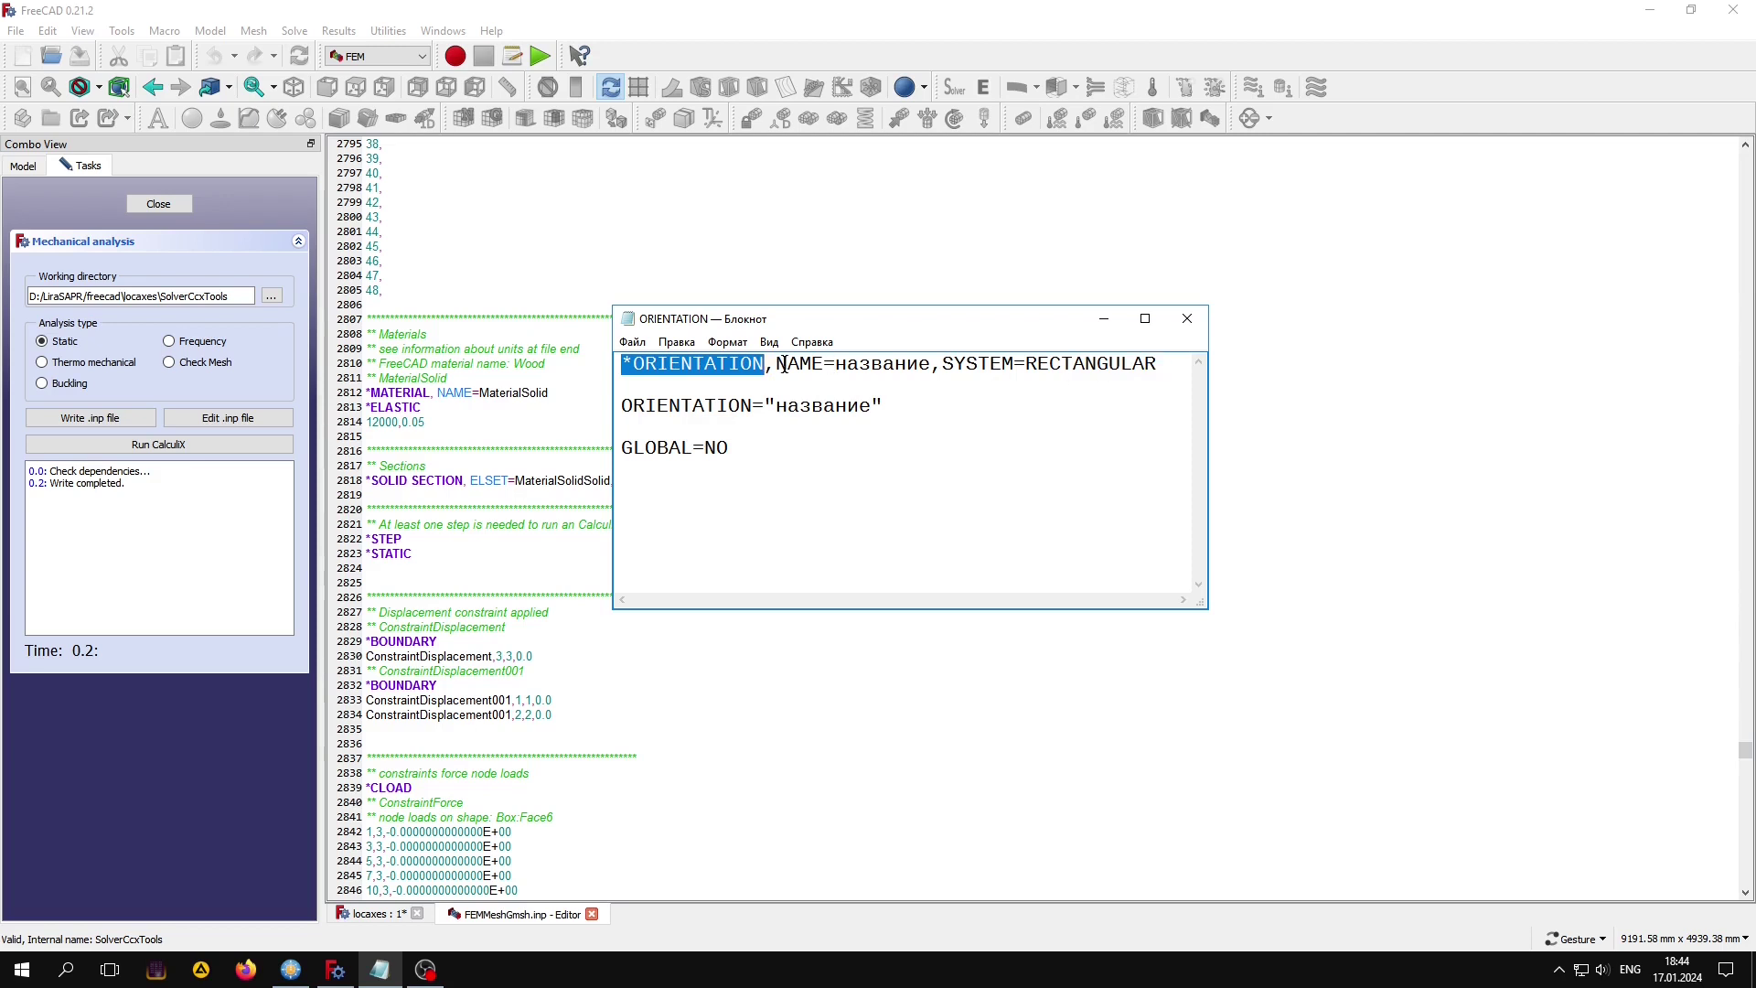
{"action": "left_click_drag", "start_coordinate": [776, 364], "coordinate": [1158, 365]}
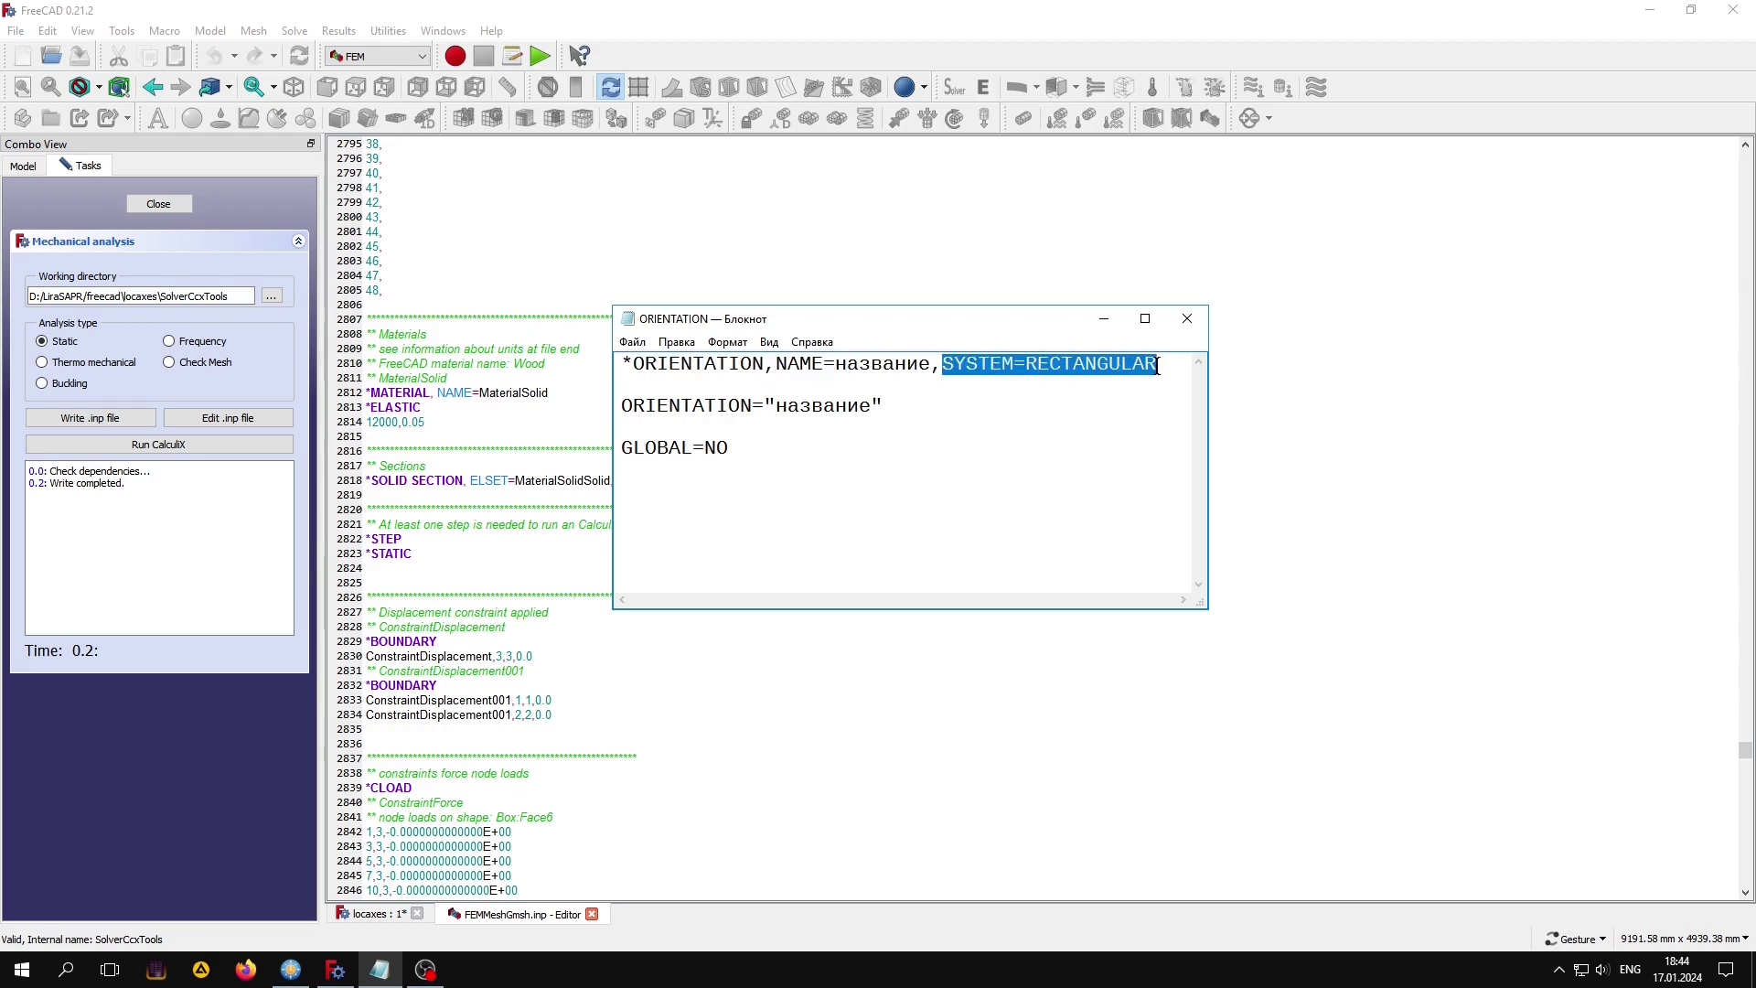
{"action": "left_click", "coordinate": [1040, 460]}
{"action": "left_click_drag", "start_coordinate": [1164, 366], "coordinate": [622, 355]}
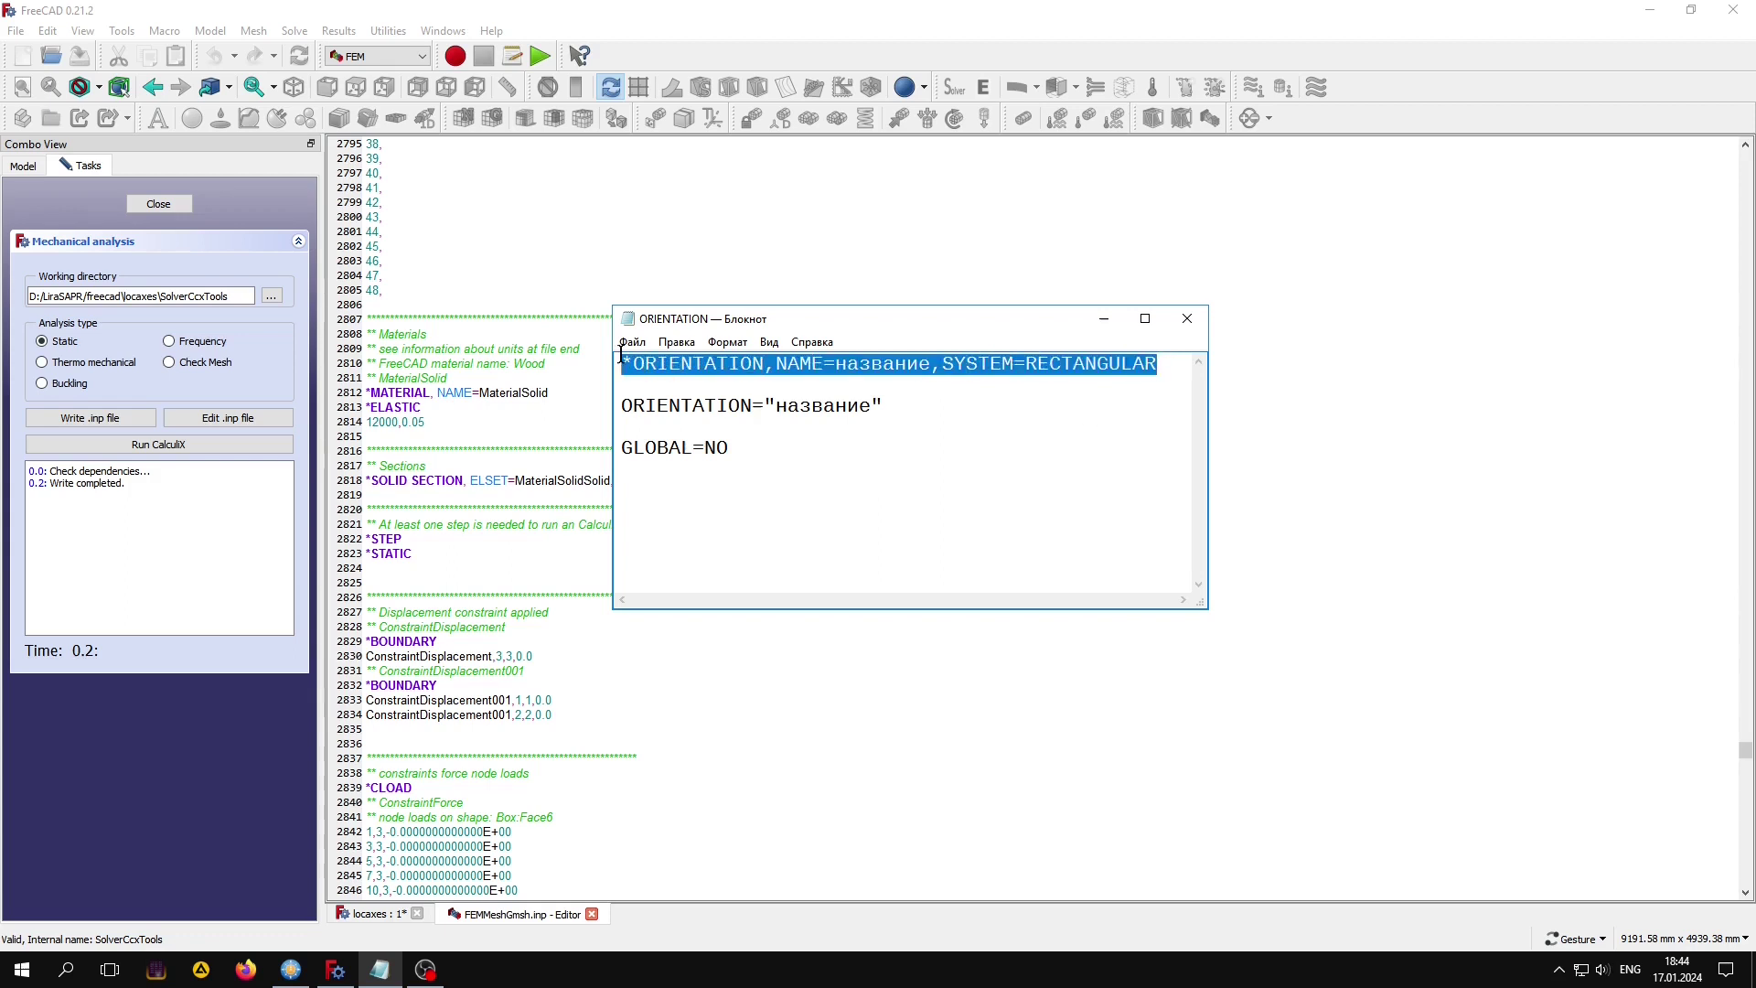
{"action": "right_click", "coordinate": [679, 367]}
{"action": "left_click", "coordinate": [711, 425]}
{"action": "left_click", "coordinate": [431, 426]}
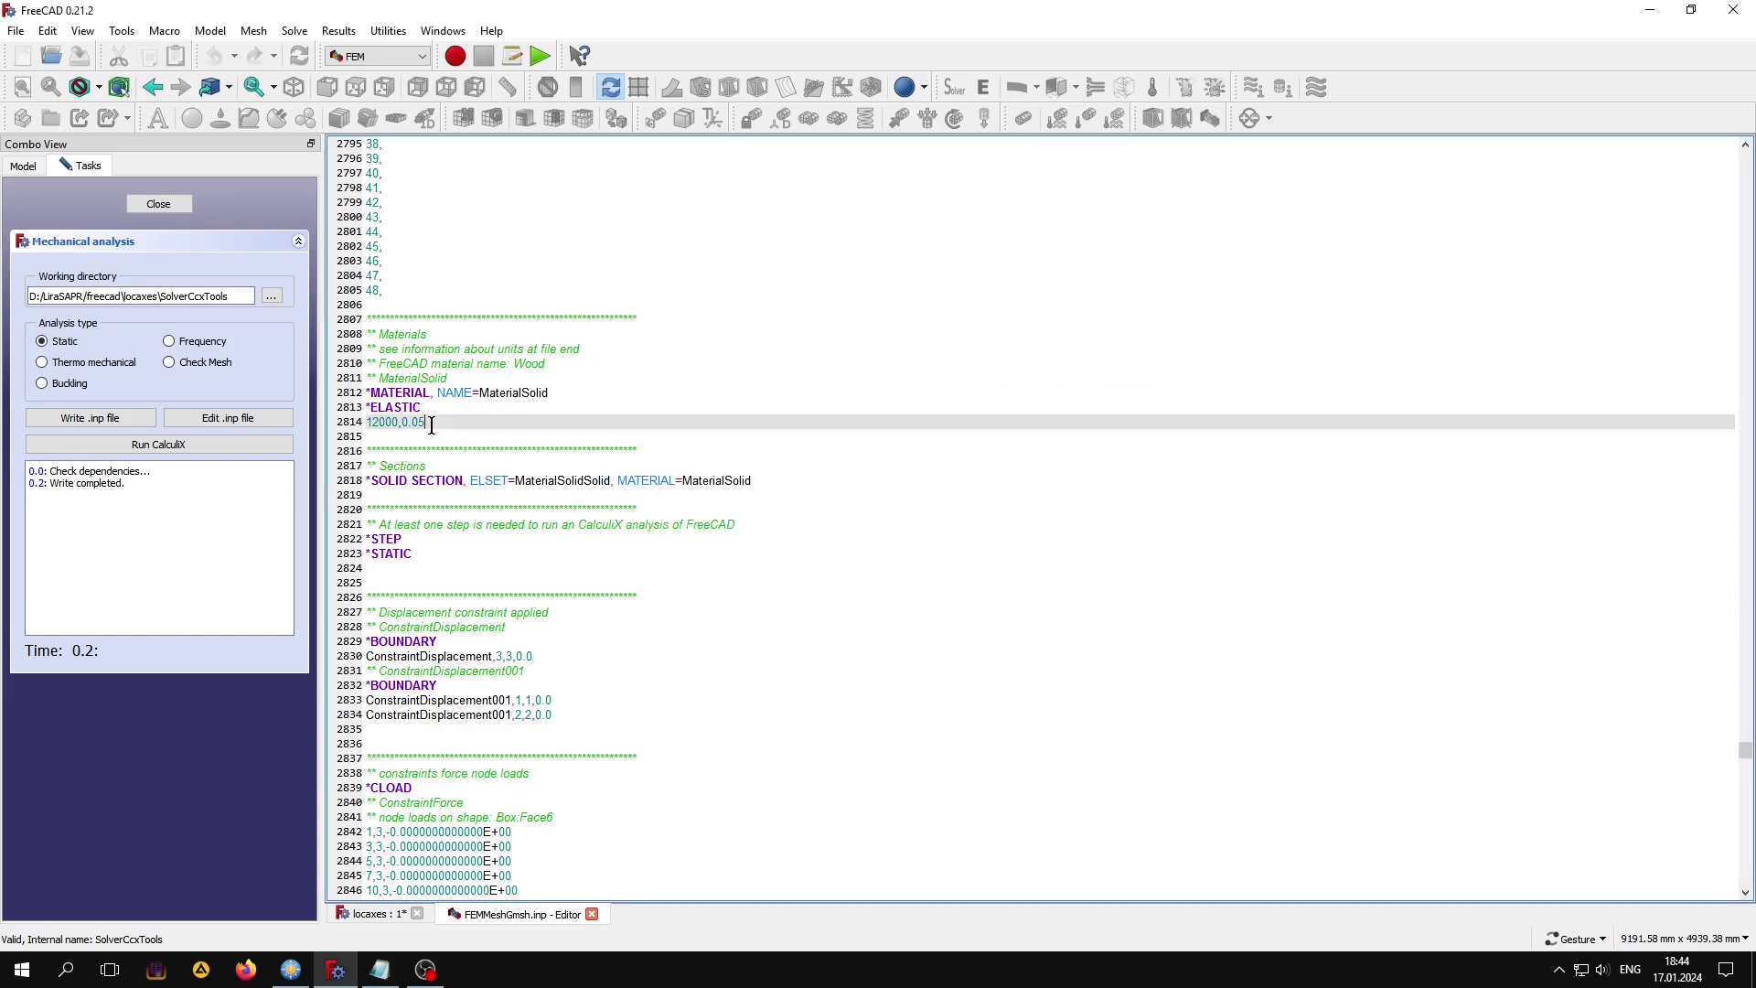
Insert *ORIENTATION,NAME=OR,SYSTEM=RECTANGULAR after the 12000,0.05 elastic constants.
{"action": "key", "text": "Return"}
{"action": "key", "text": "Return"}
{"action": "right_click", "coordinate": [379, 445]}
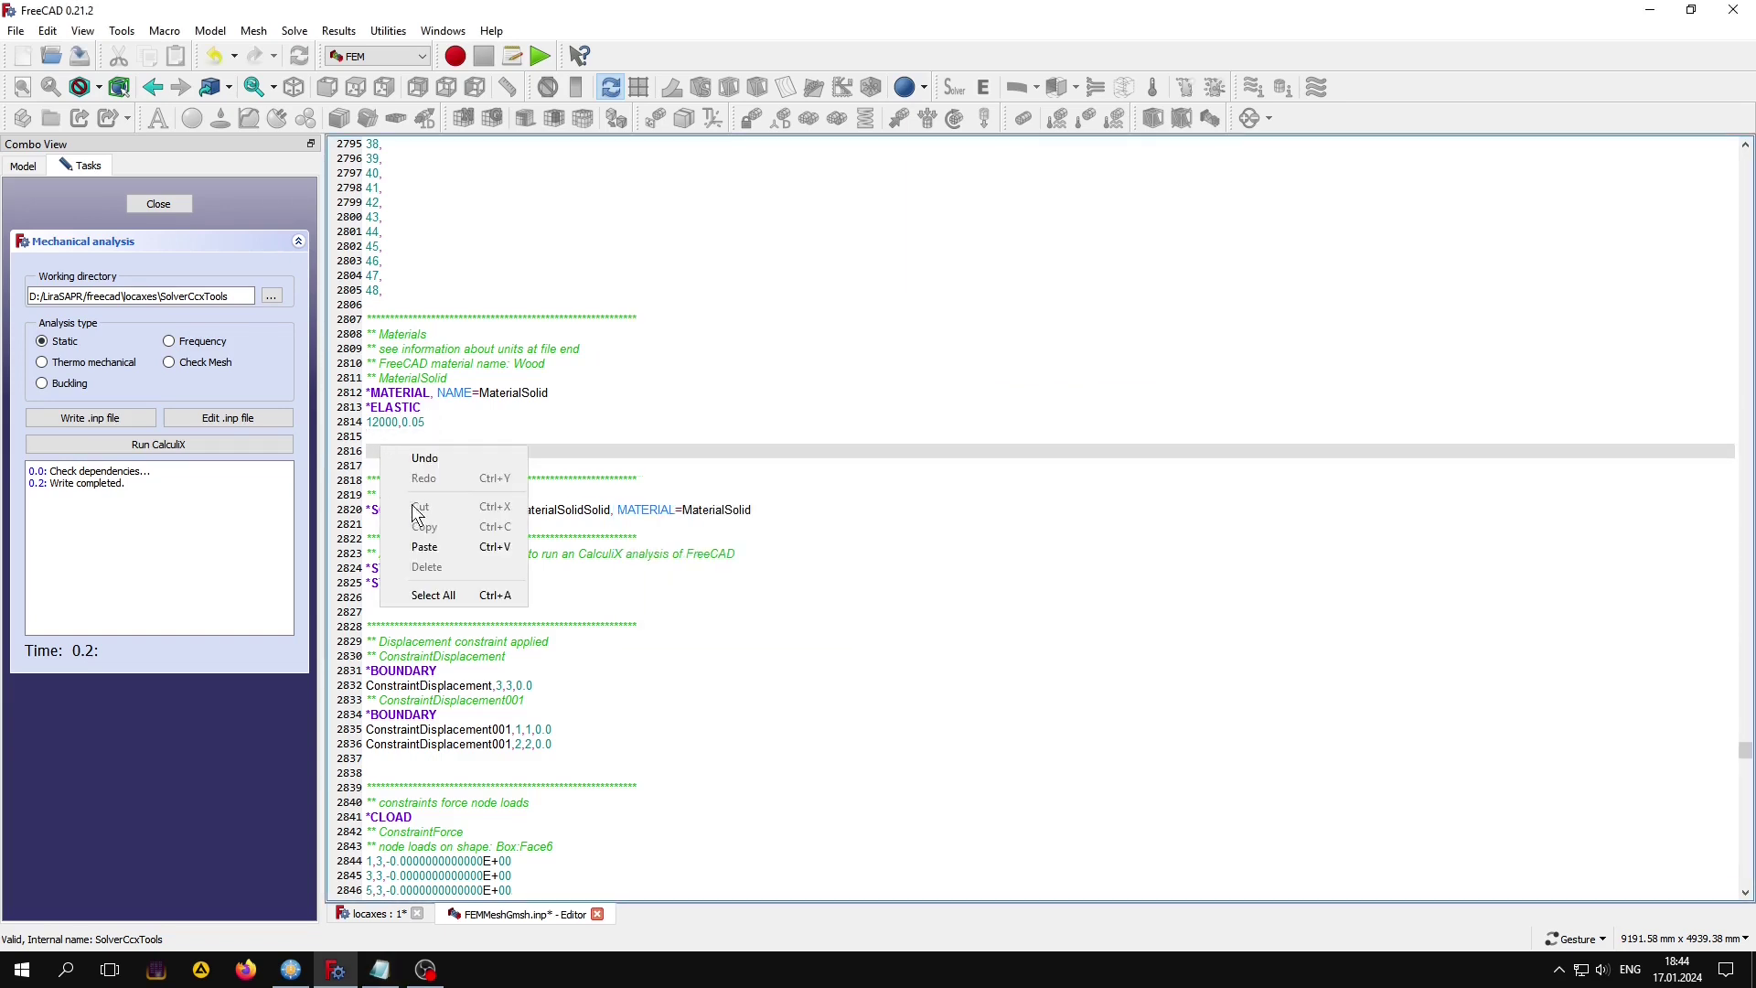
{"action": "left_click", "coordinate": [430, 548]}
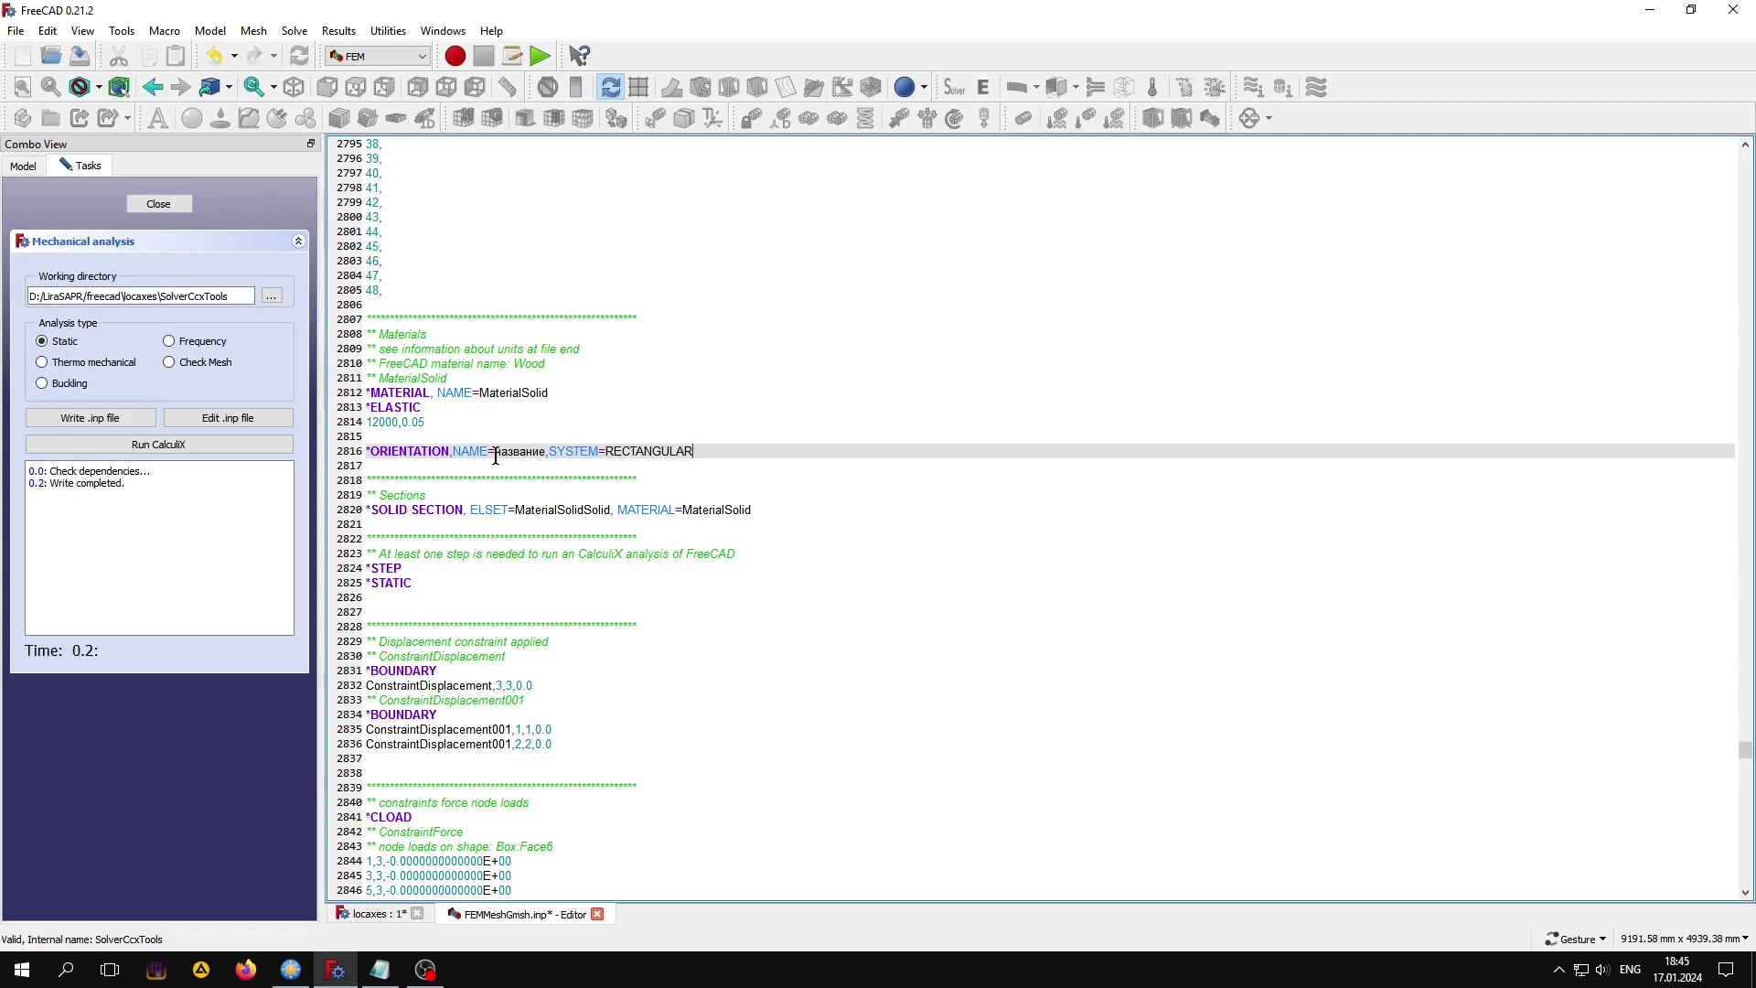
{"action": "left_click_drag", "start_coordinate": [495, 450], "coordinate": [546, 452]}
{"action": "type", "text": "OR"}
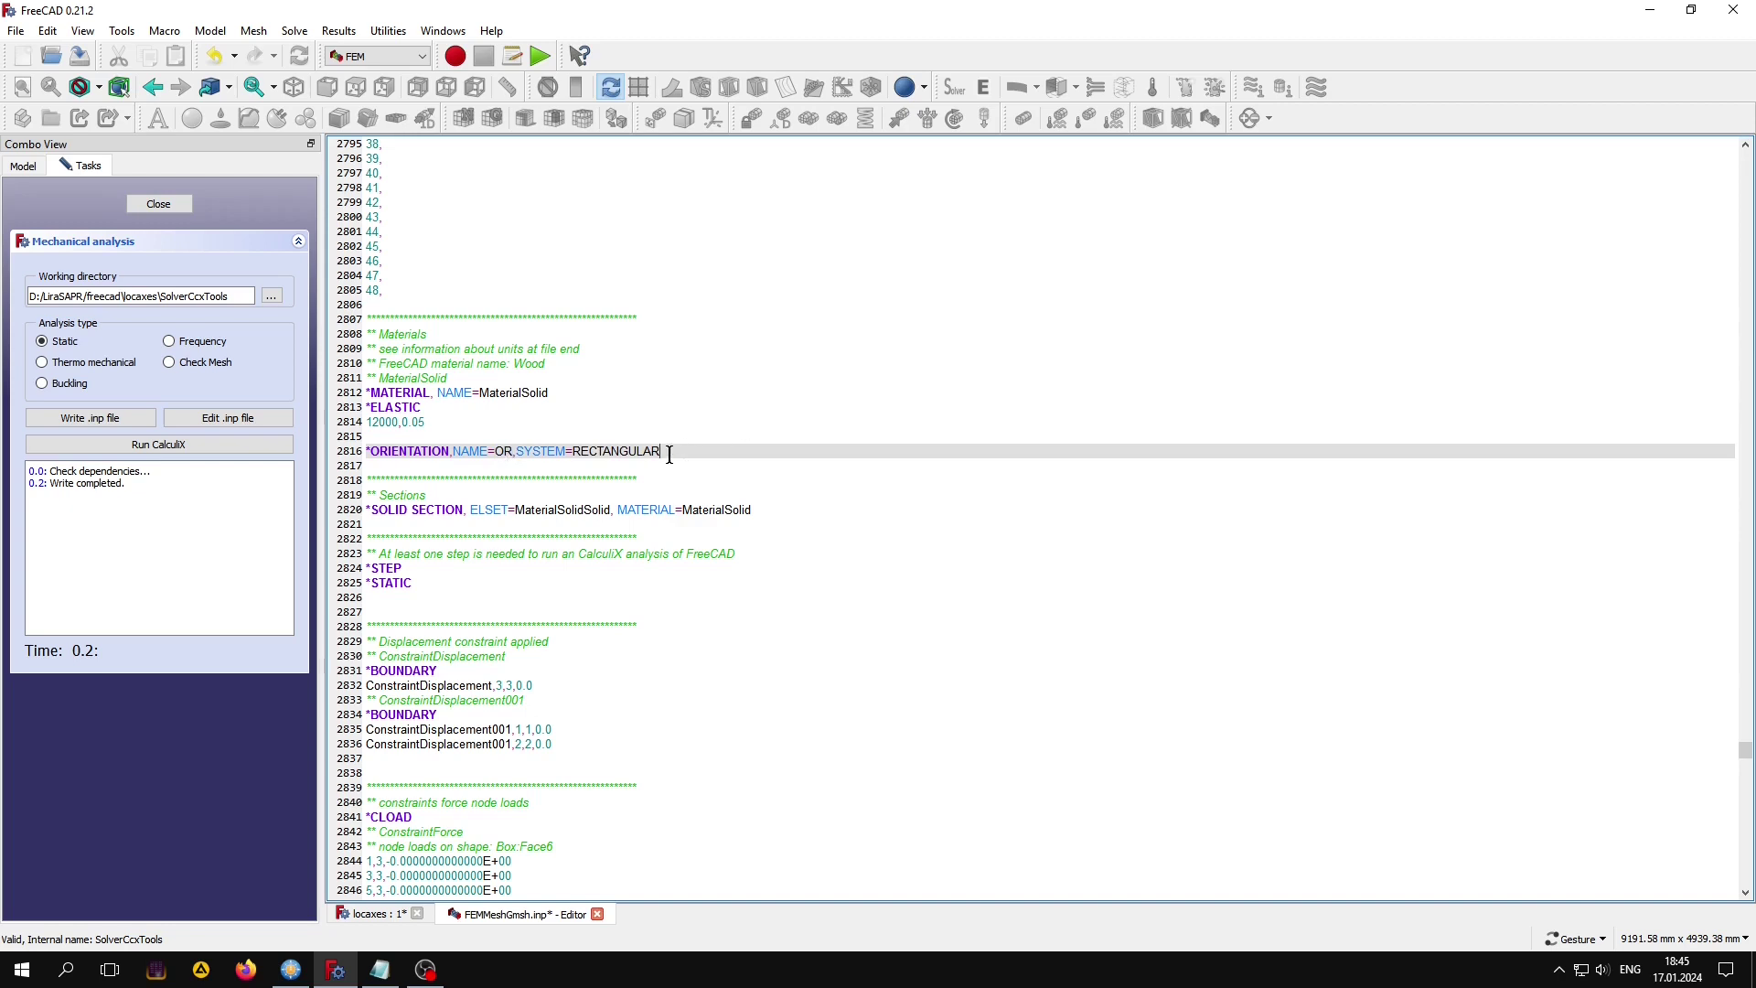
{"action": "key", "text": "Return"}
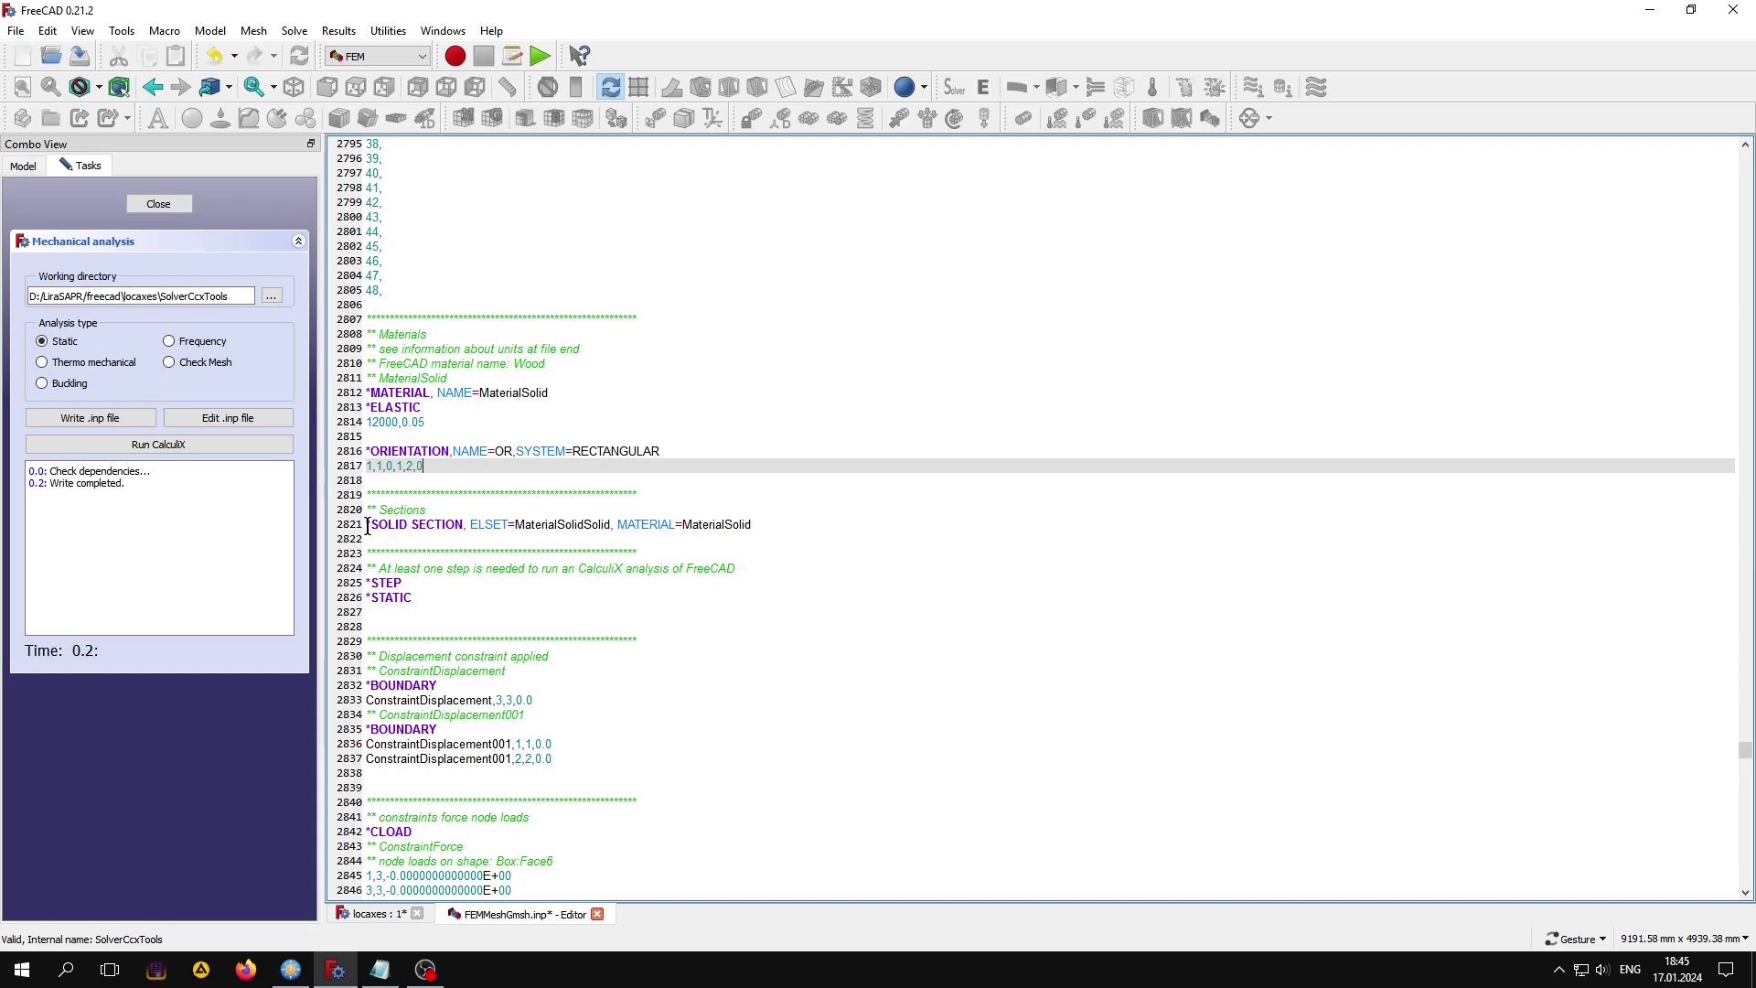
{"action": "left_click_drag", "start_coordinate": [367, 524], "coordinate": [763, 526]}
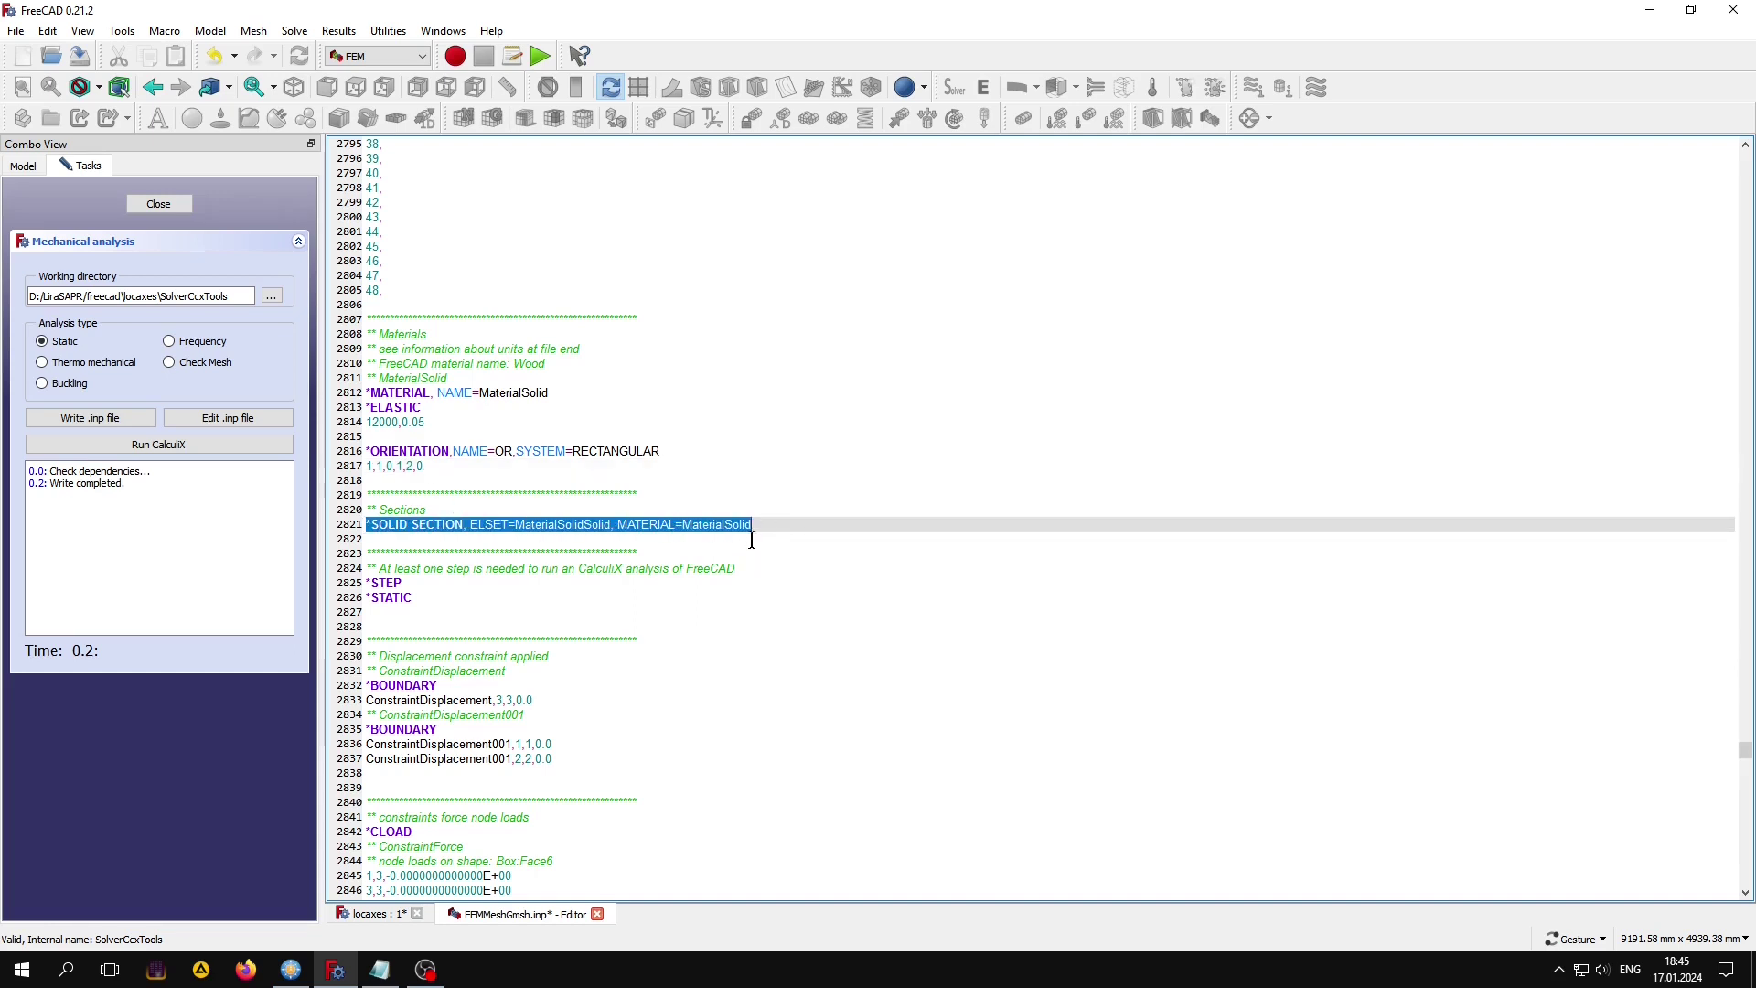
Append ORIENTATION=OR to the *SOLID SECTION line, using the notes' ORIENTATION template.
{"action": "left_click", "coordinate": [761, 525]}
{"action": "type", "text": ","}
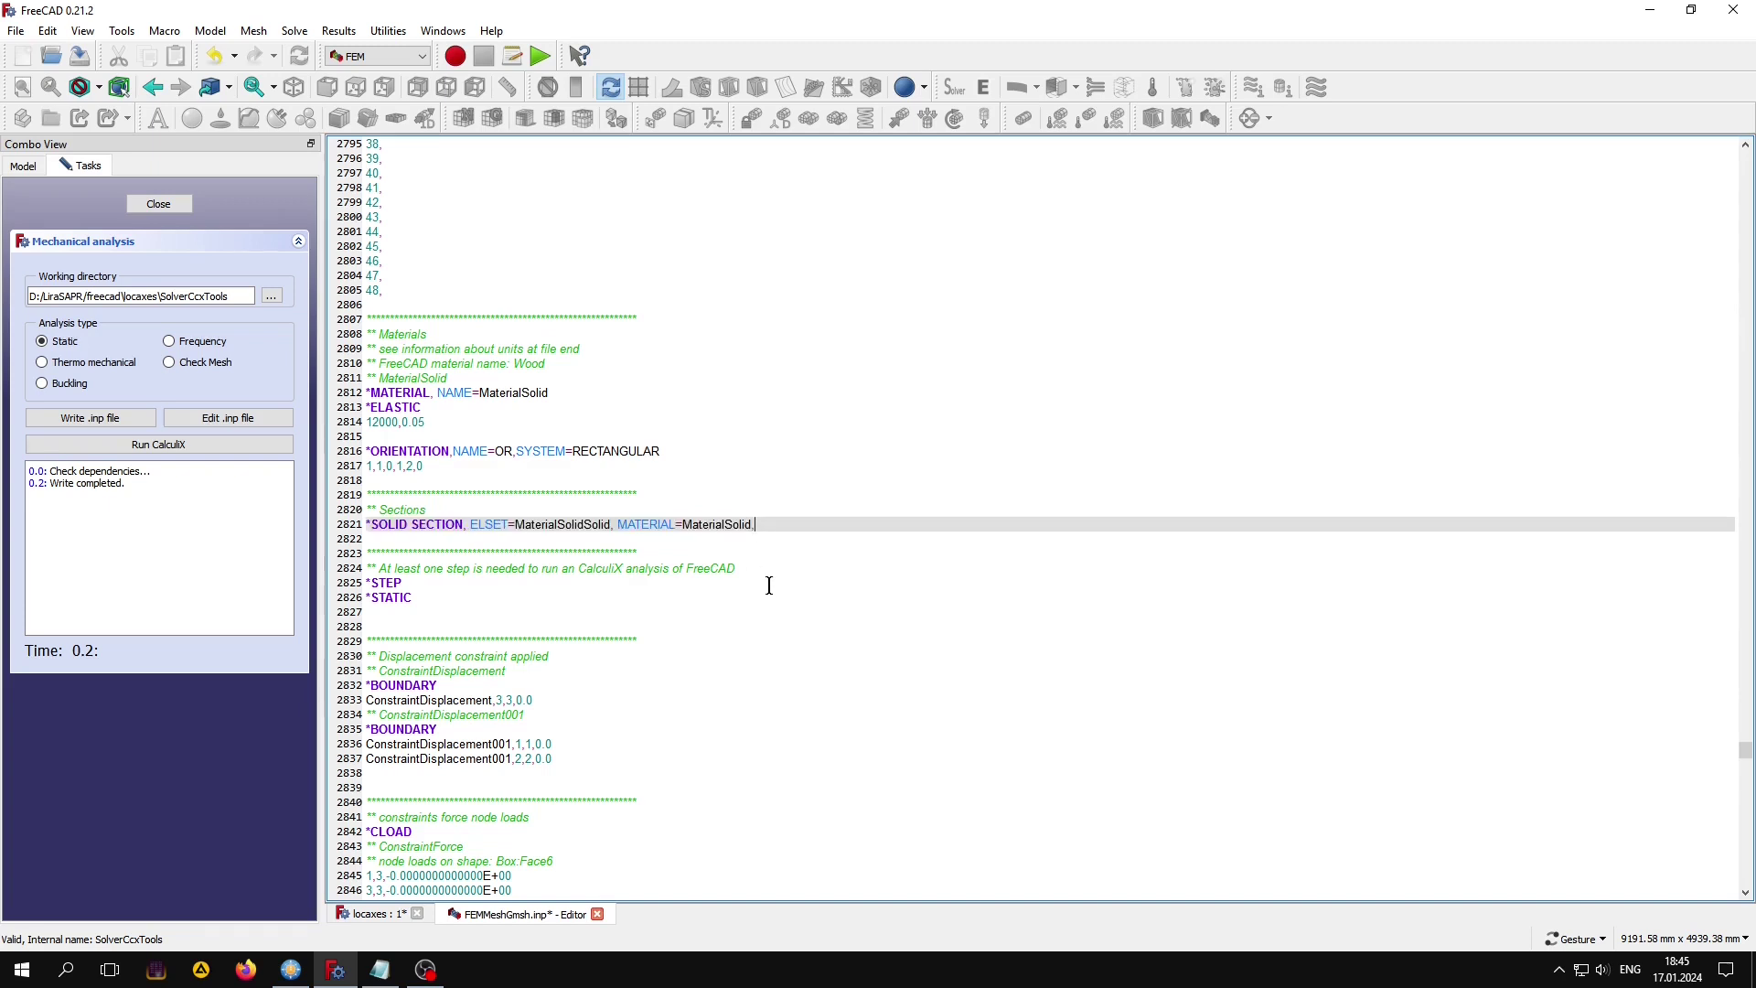
{"action": "left_click", "coordinate": [380, 970]}
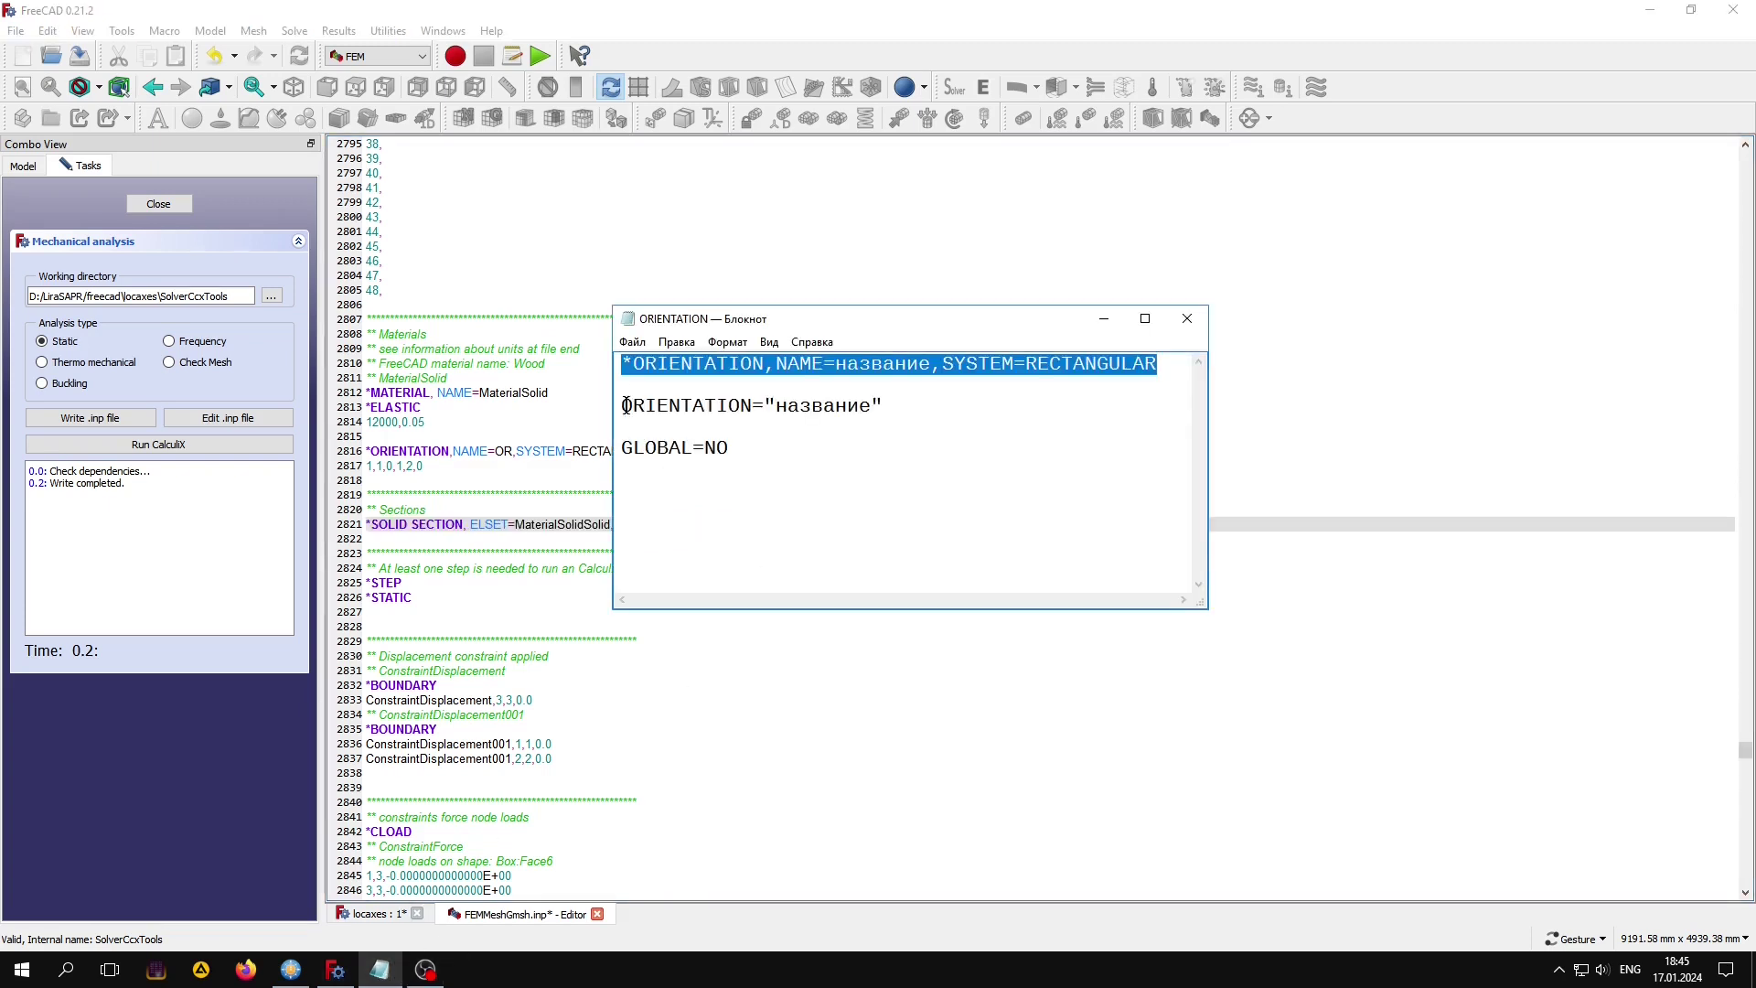
{"action": "left_click_drag", "start_coordinate": [623, 403], "coordinate": [796, 407]}
{"action": "right_click", "coordinate": [798, 408]}
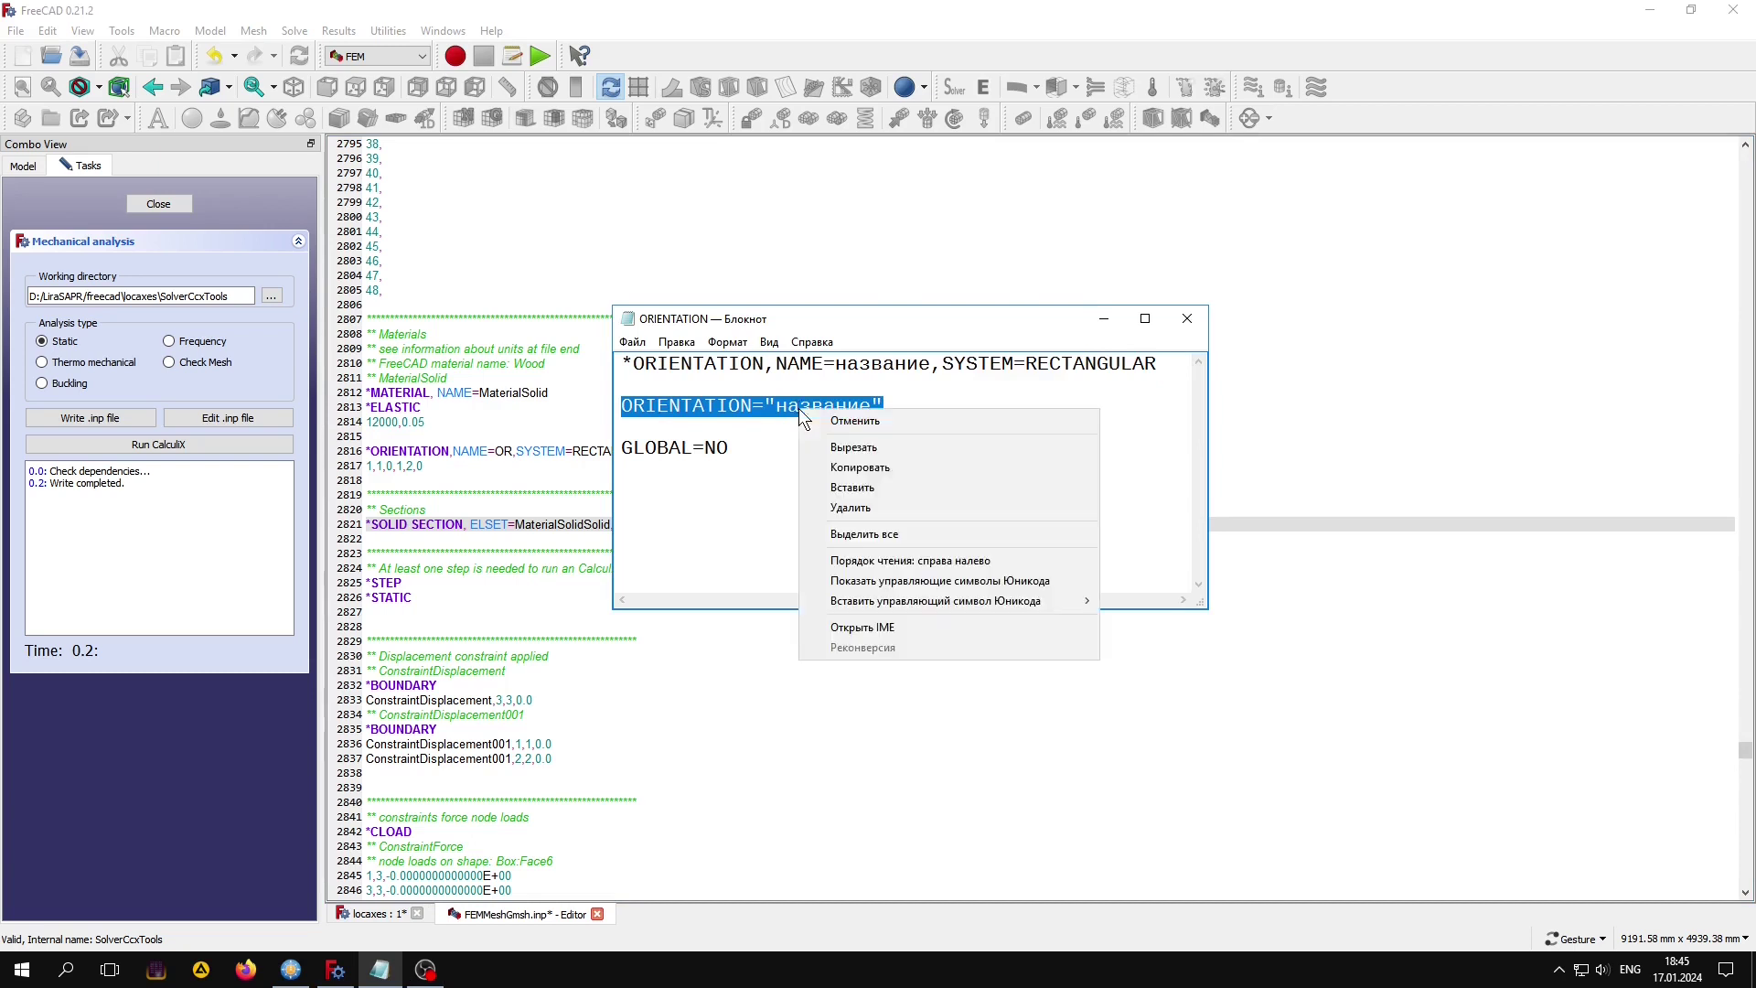
{"action": "left_click", "coordinate": [821, 468]}
{"action": "key", "text": "alt+Tab"}
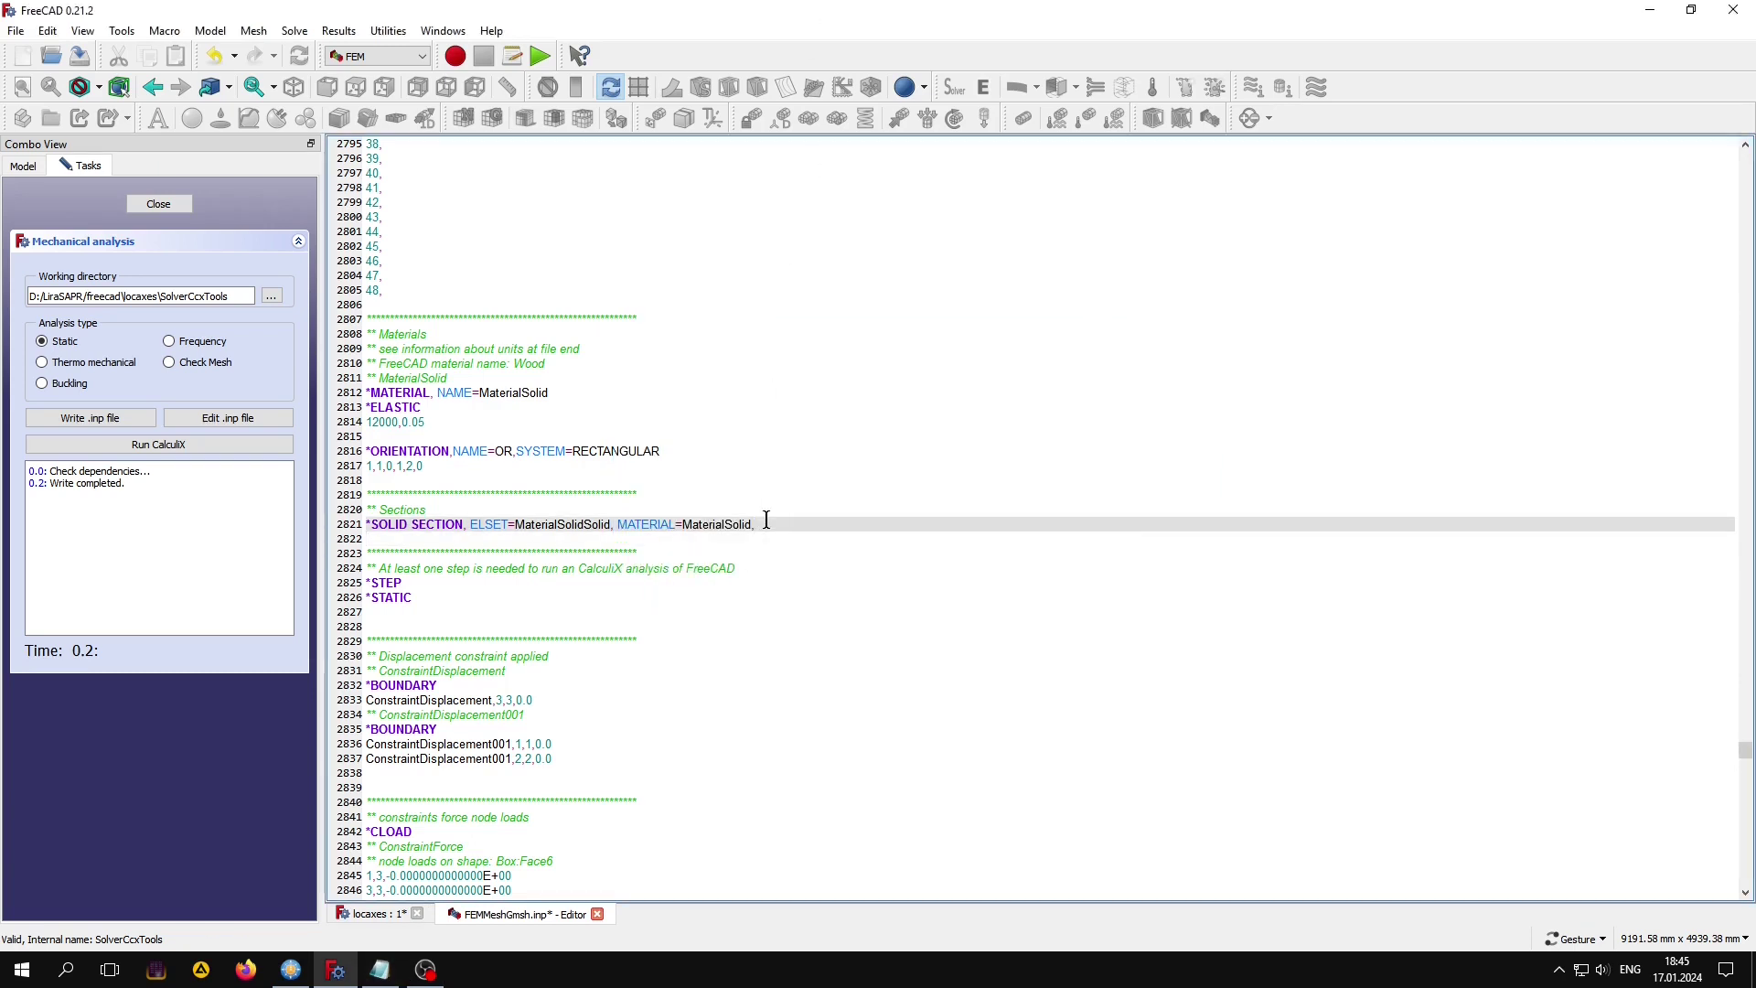
{"action": "key", "text": "ctrl+v"}
{"action": "left_click_drag", "start_coordinate": [838, 524], "coordinate": [910, 530]}
{"action": "type", "text": "O"}
{"action": "type", "text": "R"}
{"action": "left_click", "coordinate": [857, 567]}
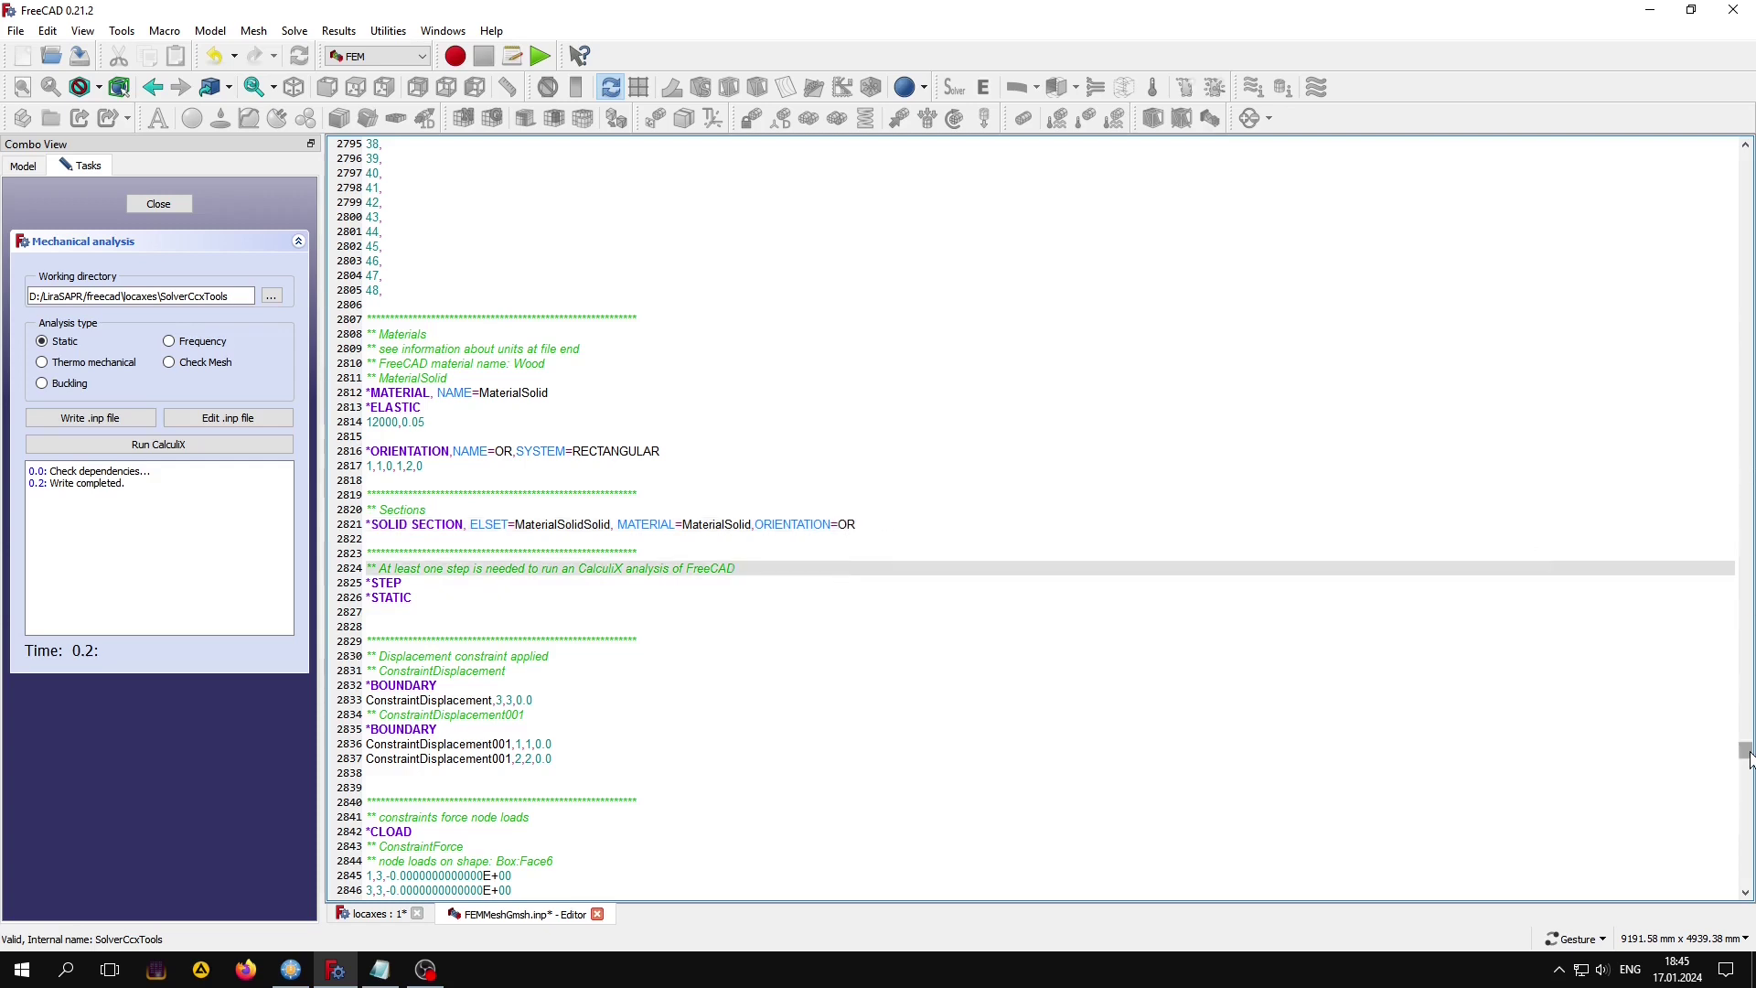
{"action": "left_click_drag", "start_coordinate": [1746, 752], "coordinate": [1746, 878]}
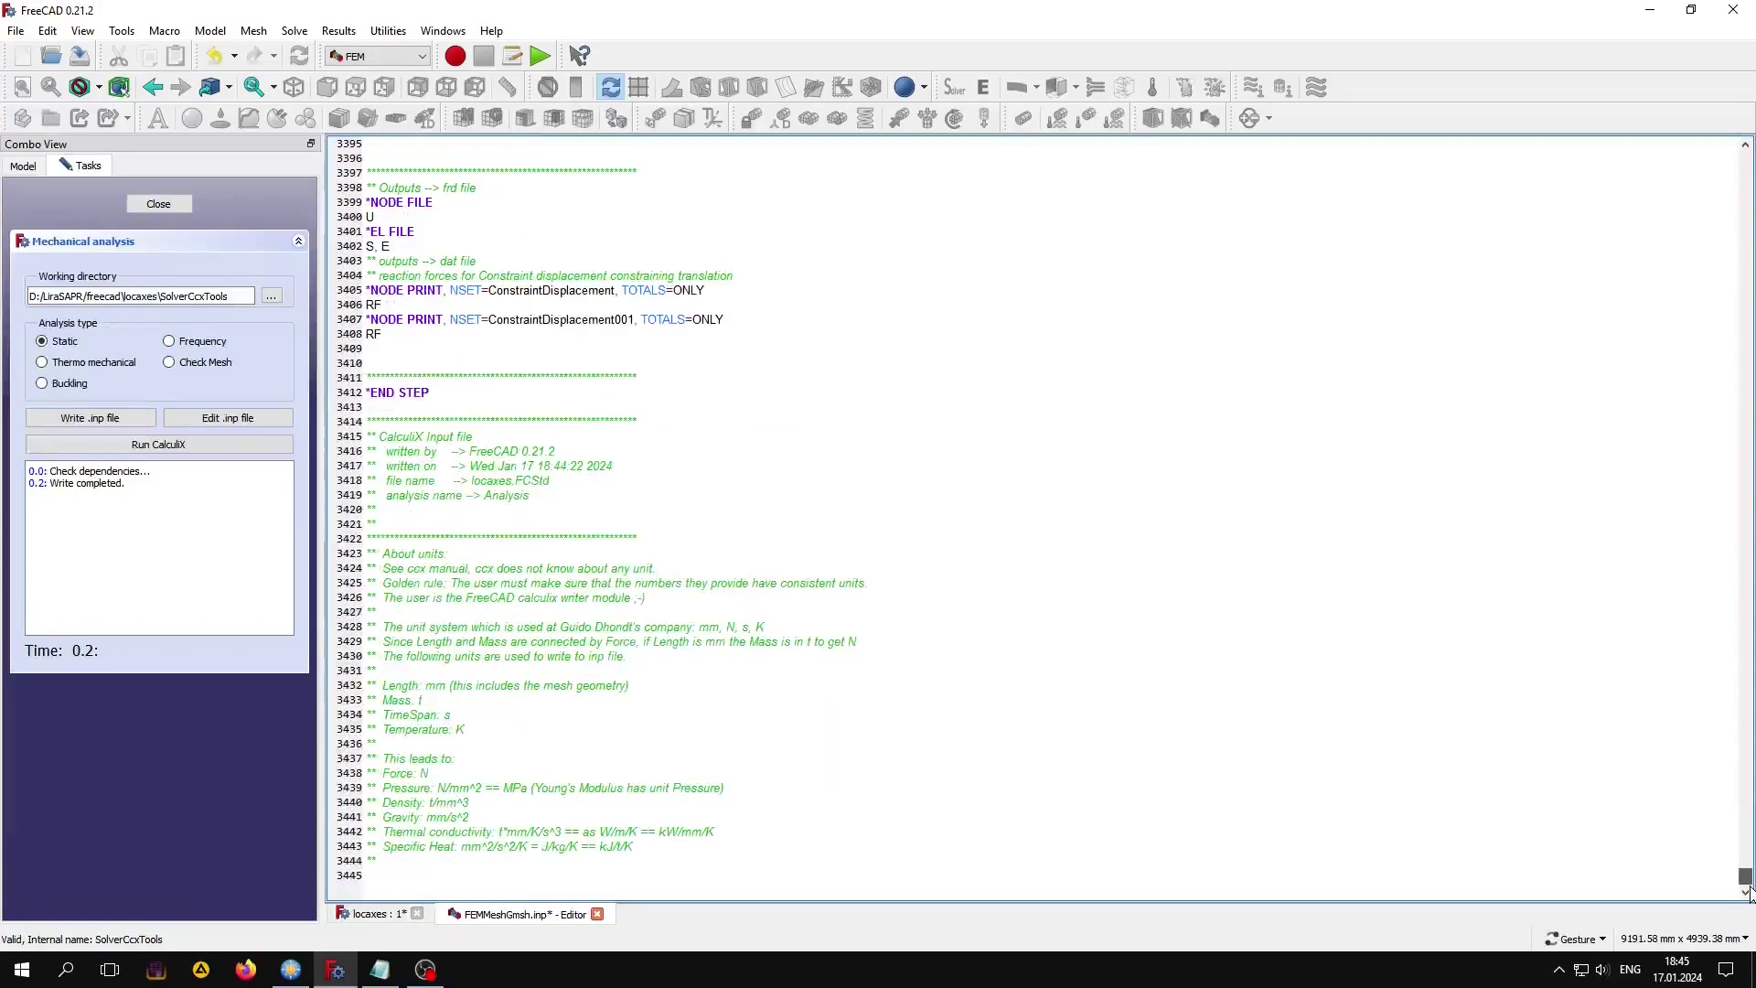
Add GLOBAL=NO from the notes to the *NODE FILE line and remove the blank line.
{"action": "scroll", "coordinate": [832, 456], "scroll_direction": "up", "scroll_amount": 2}
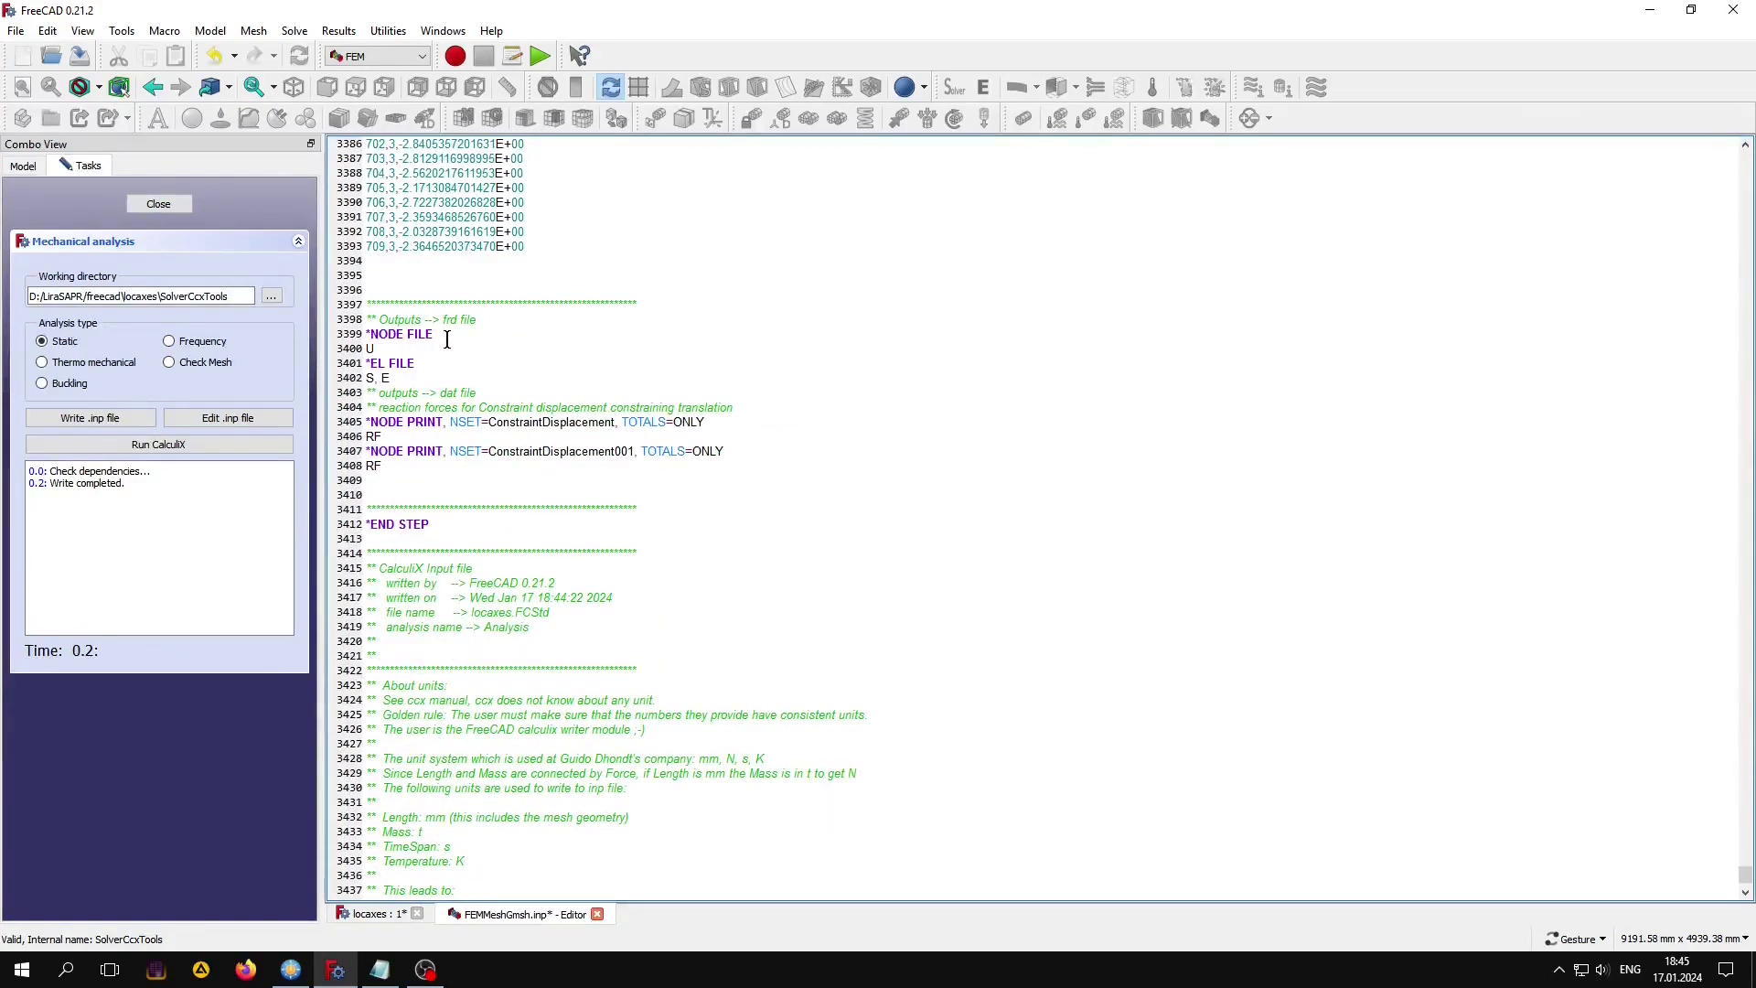
{"action": "left_click", "coordinate": [379, 969]}
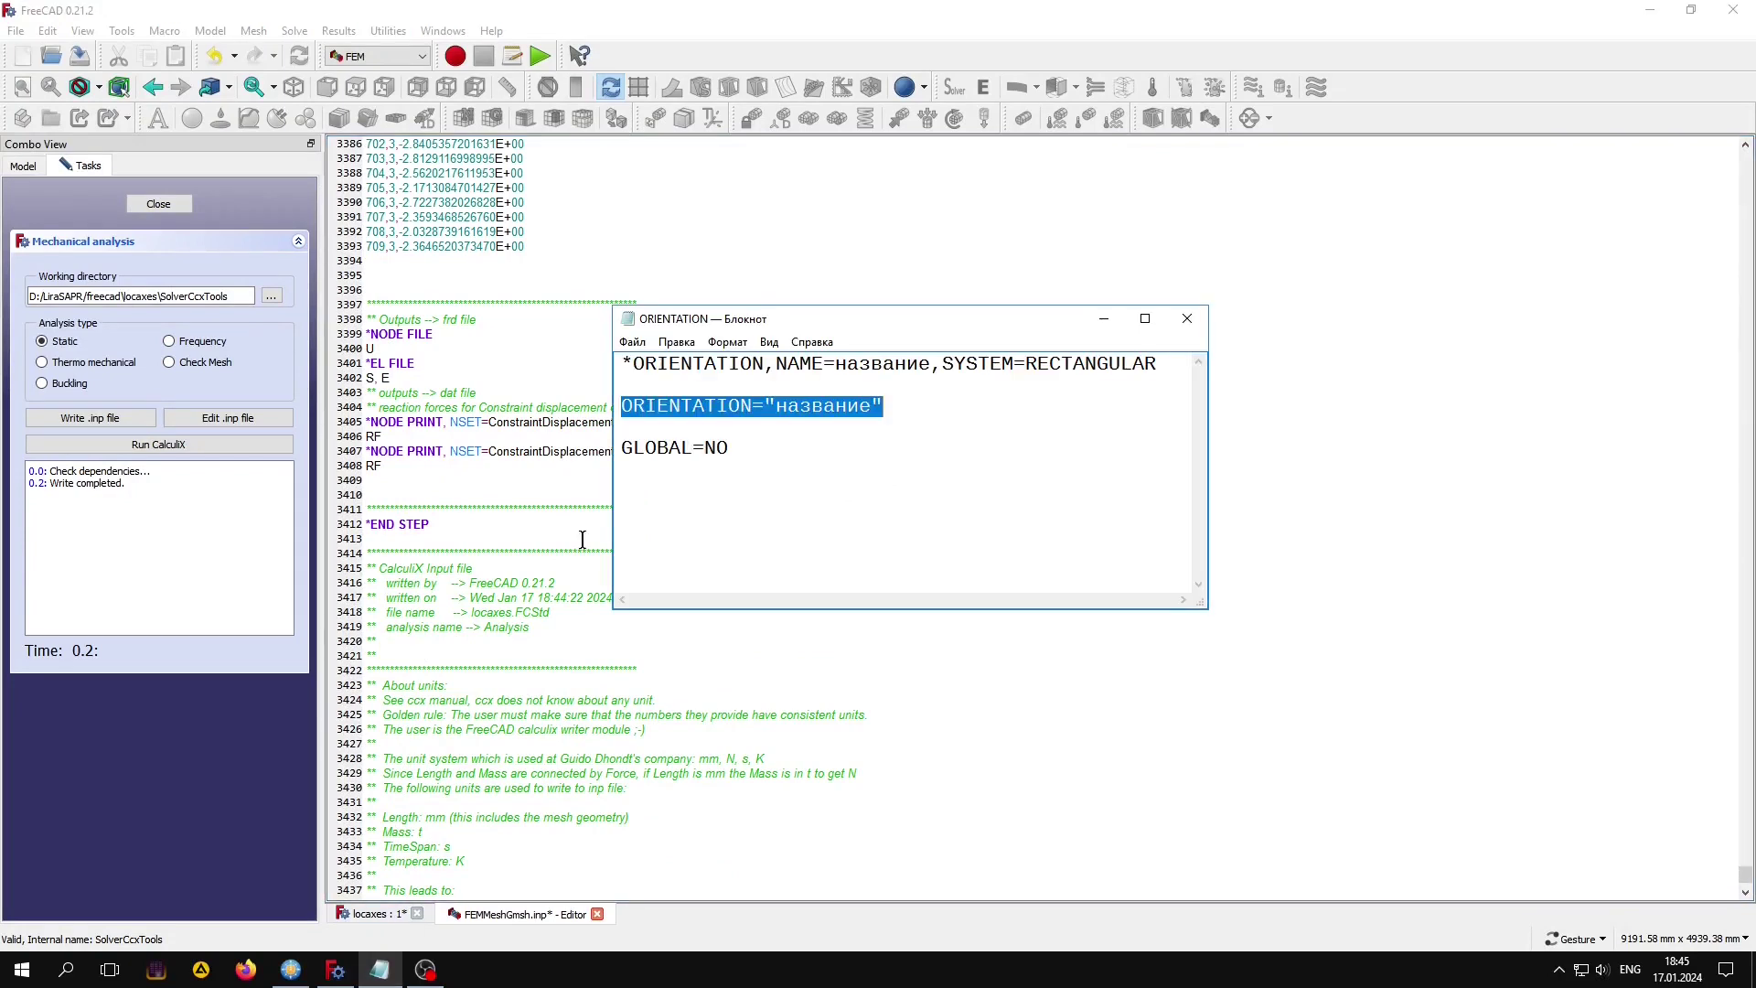
{"action": "left_click_drag", "start_coordinate": [739, 448], "coordinate": [603, 450]}
{"action": "key", "text": "ctrl+c"}
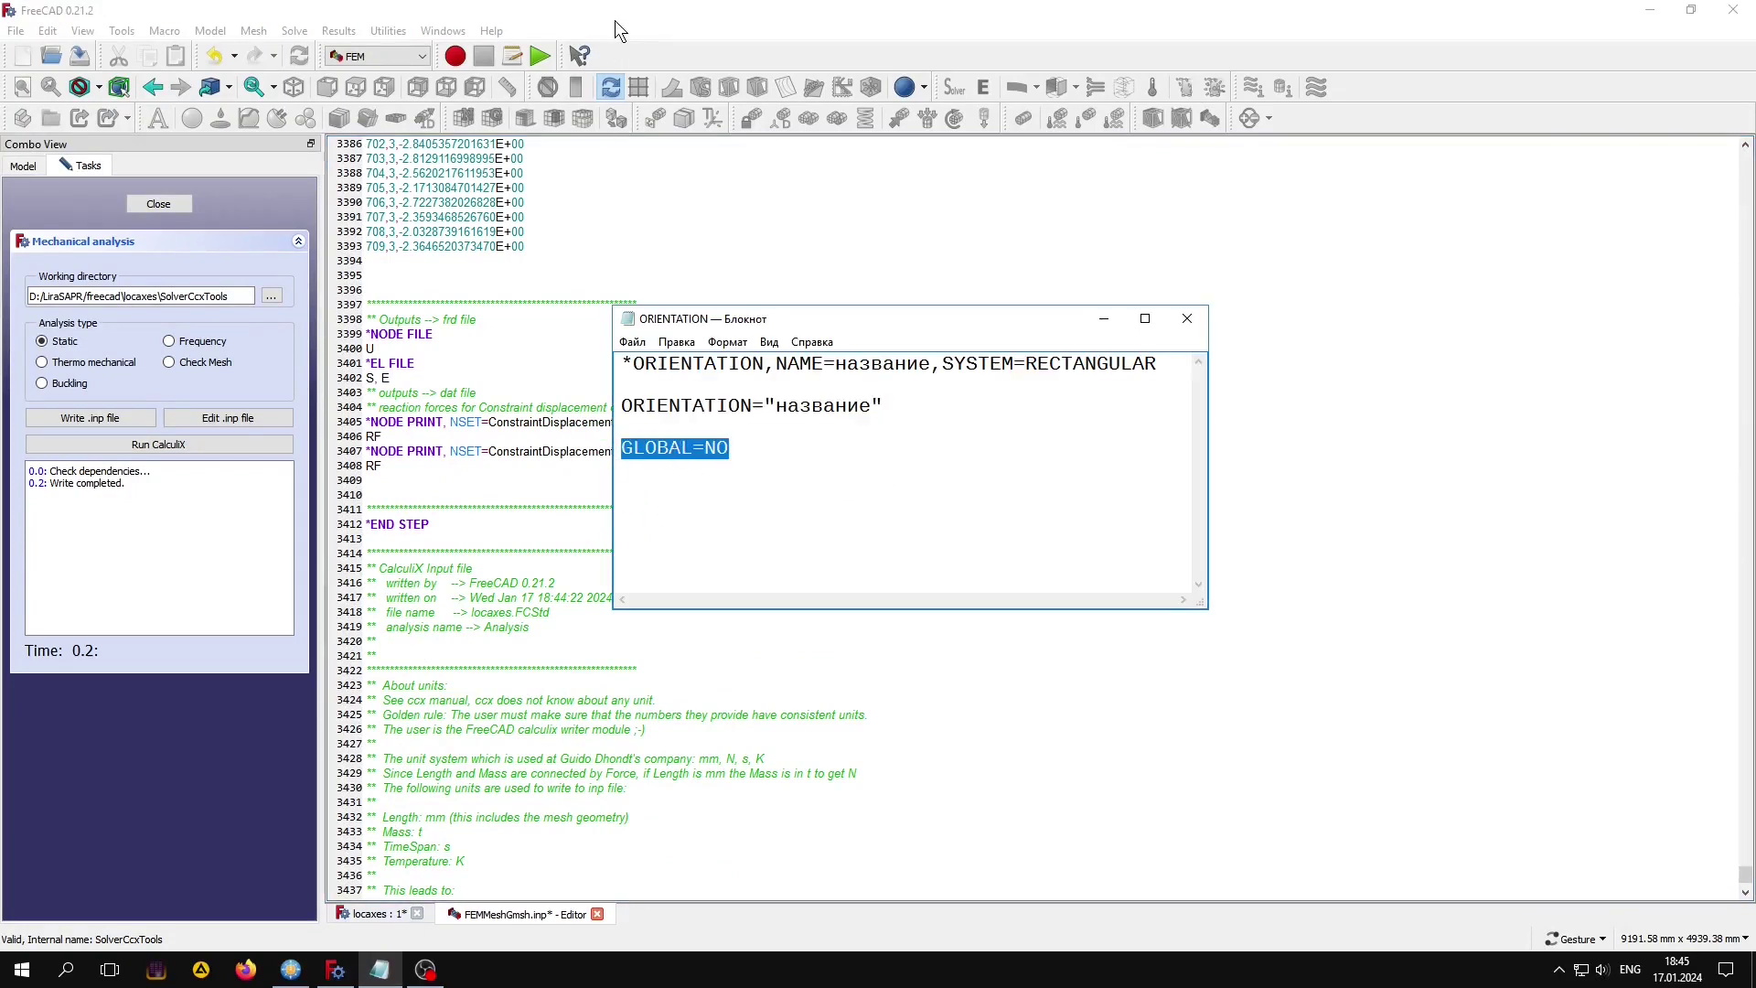
{"action": "left_click", "coordinate": [588, 155]}
{"action": "left_click", "coordinate": [436, 334]}
{"action": "type", "text": ","}
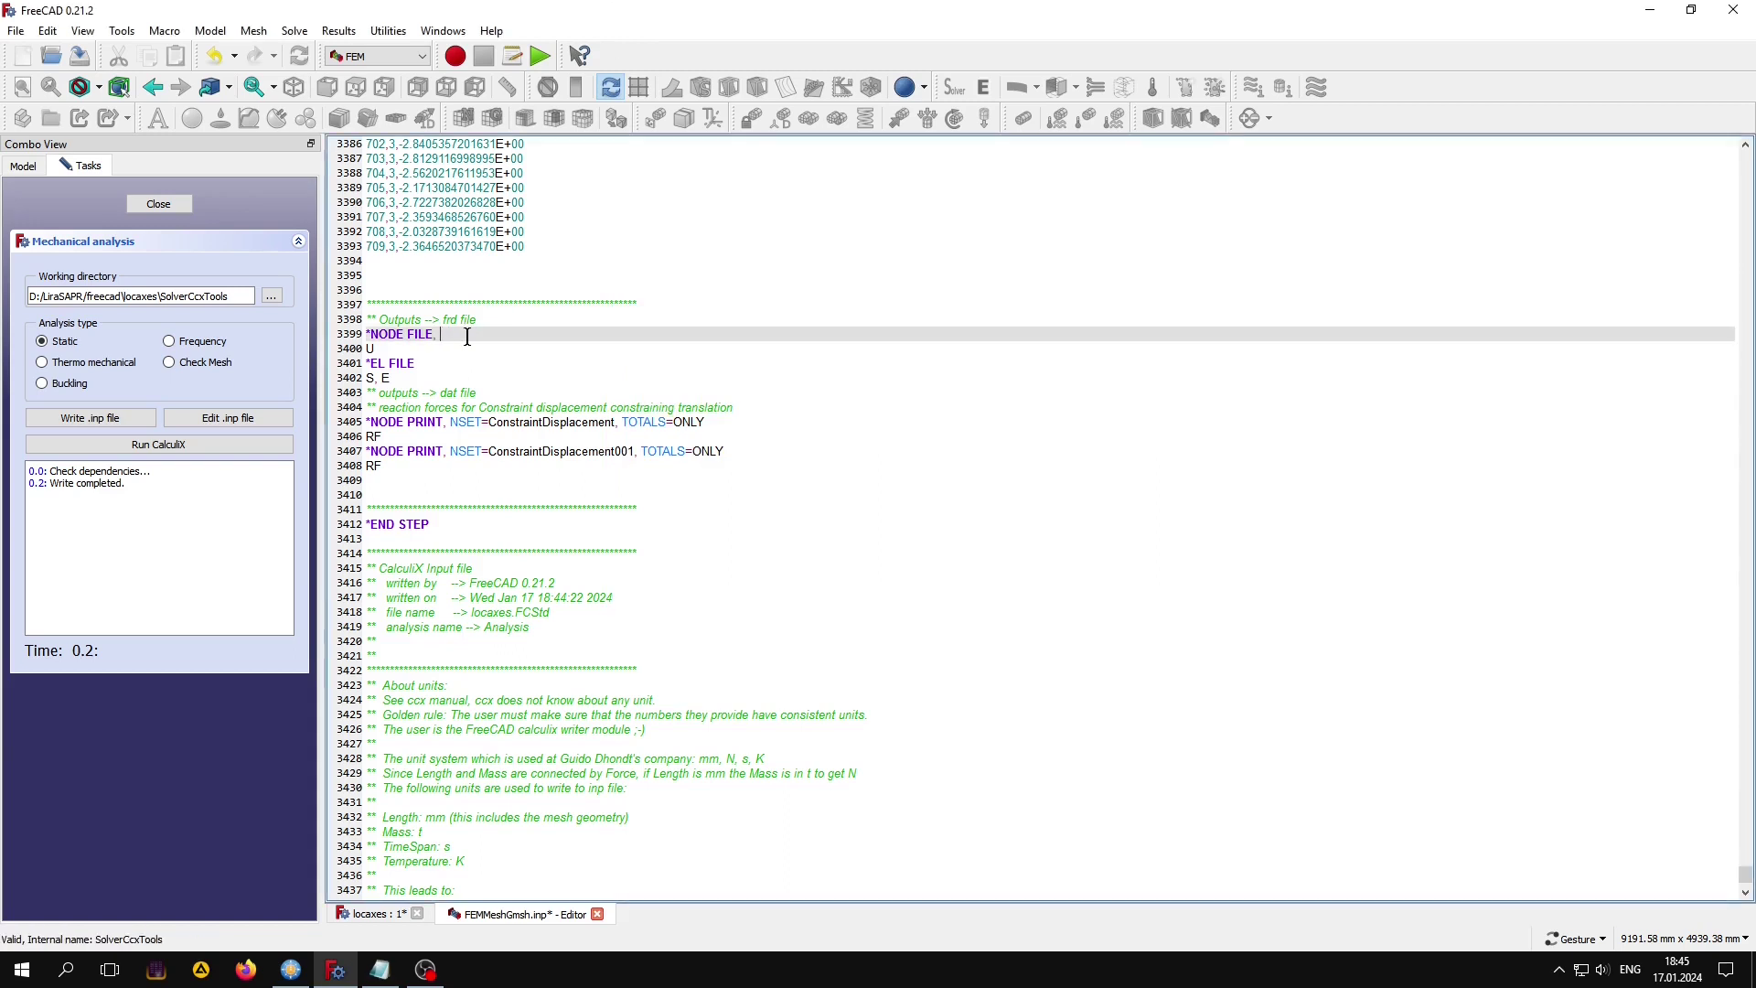
{"action": "key", "text": "ctrl+v"}
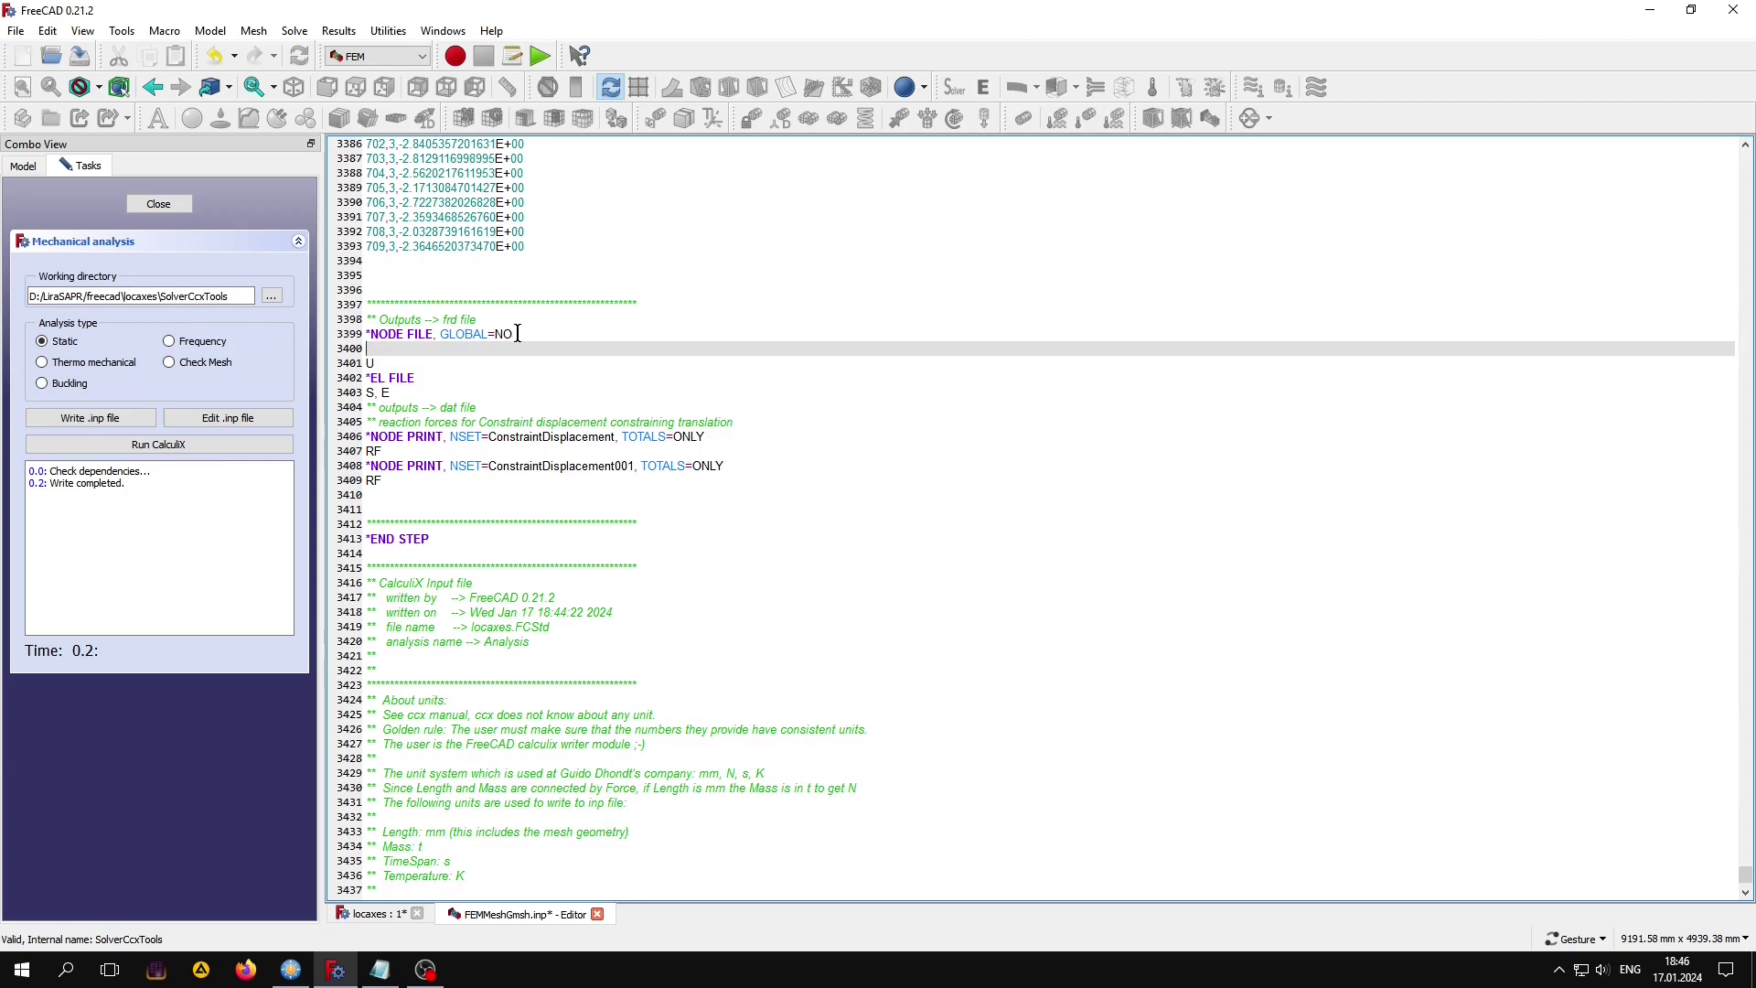
{"action": "left_click", "coordinate": [518, 334]}
{"action": "key", "text": "Delete"}
Add GLOBAL=NO to the *EL FILE line, remove the extra blank line, and close the editor.
{"action": "left_click", "coordinate": [428, 363]}
{"action": "type", "text": ","}
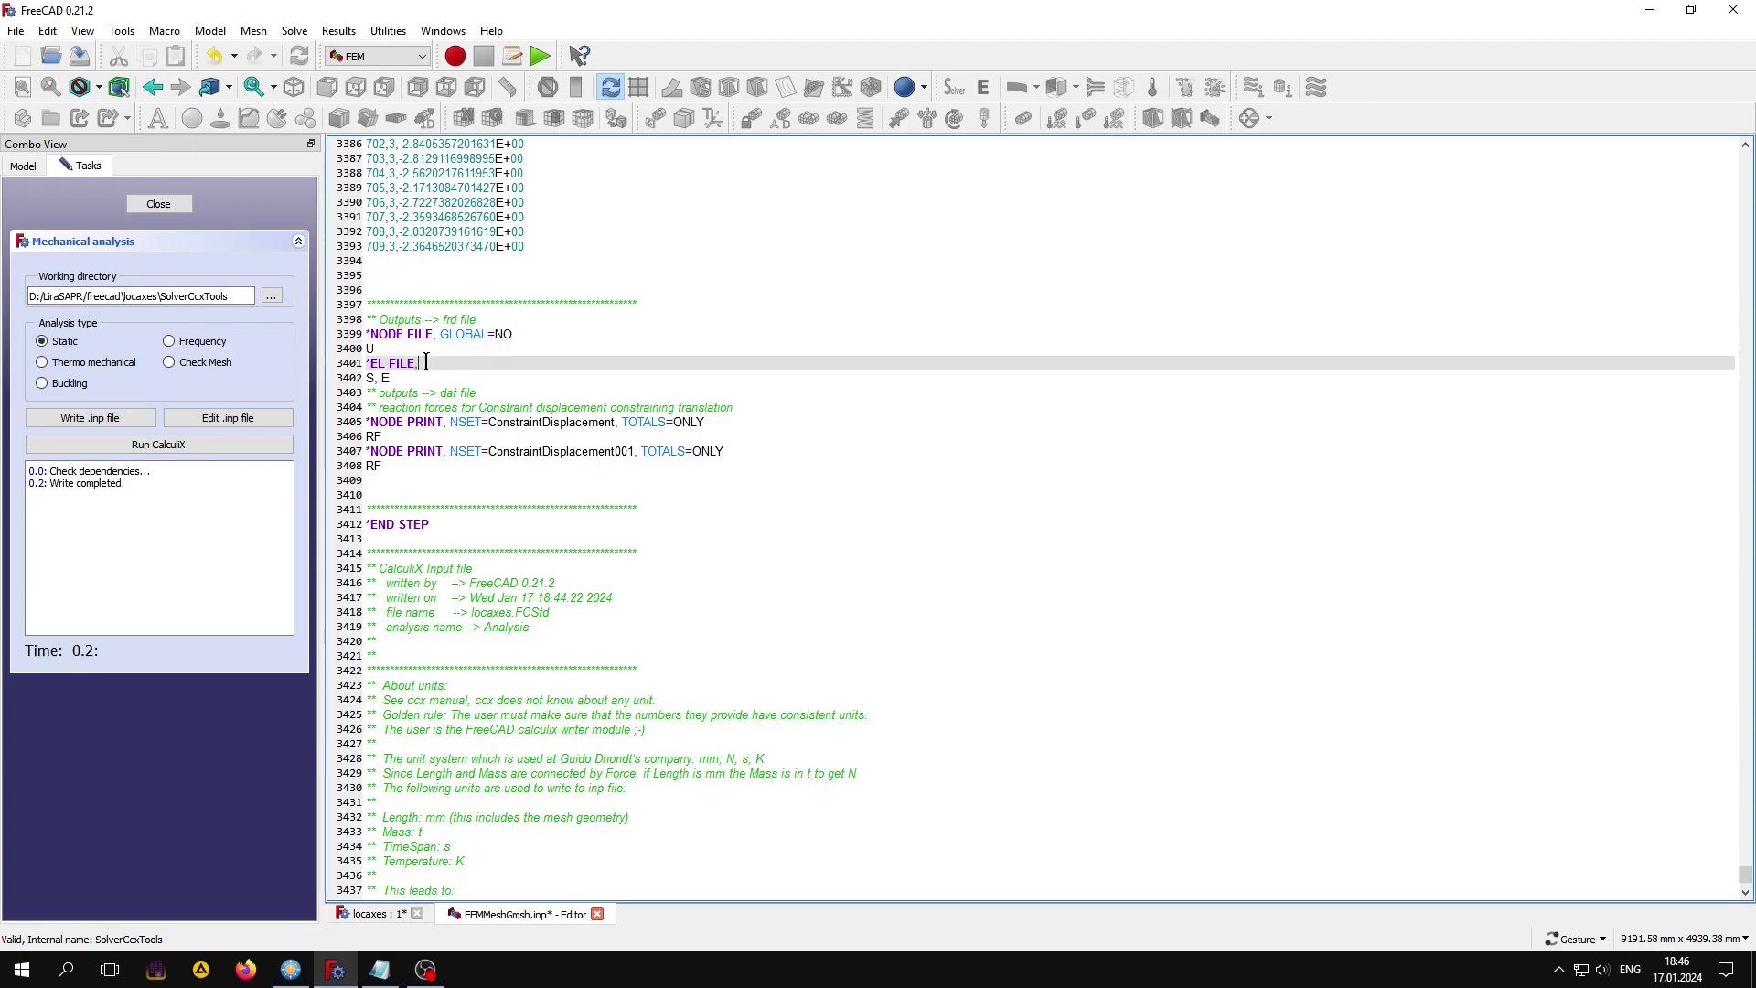
{"action": "key", "text": "ctrl+v"}
{"action": "left_click", "coordinate": [497, 364]}
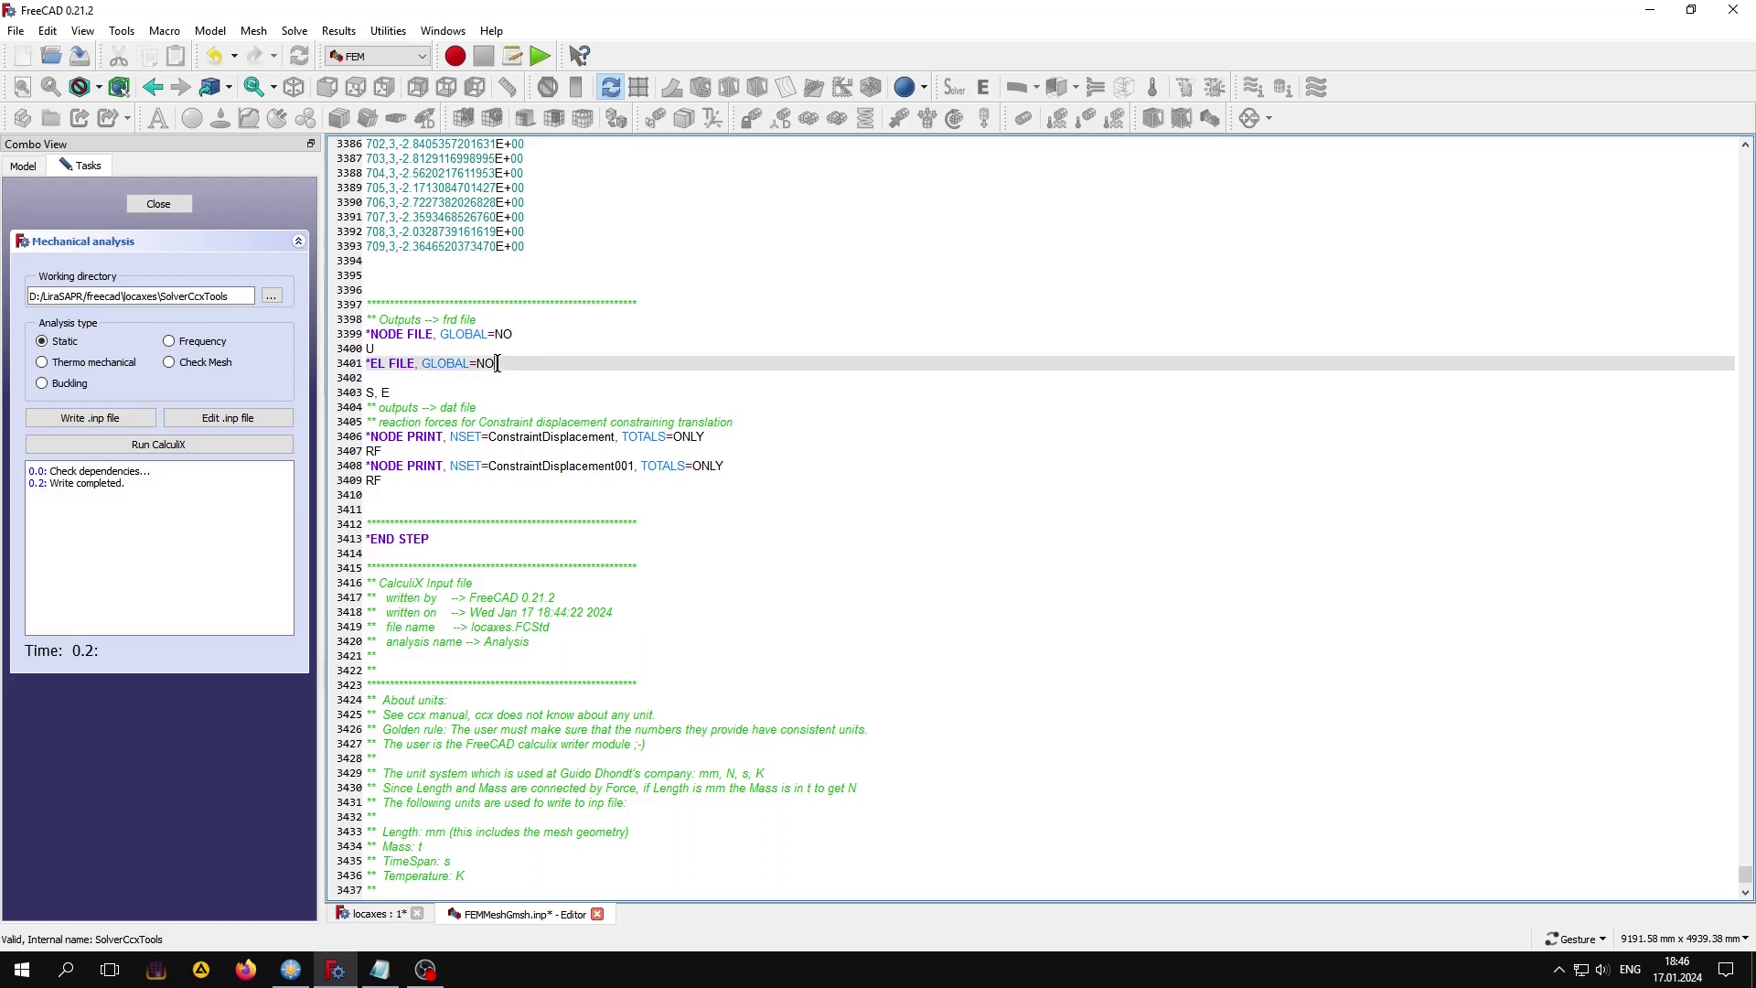
{"action": "key", "text": "Delete"}
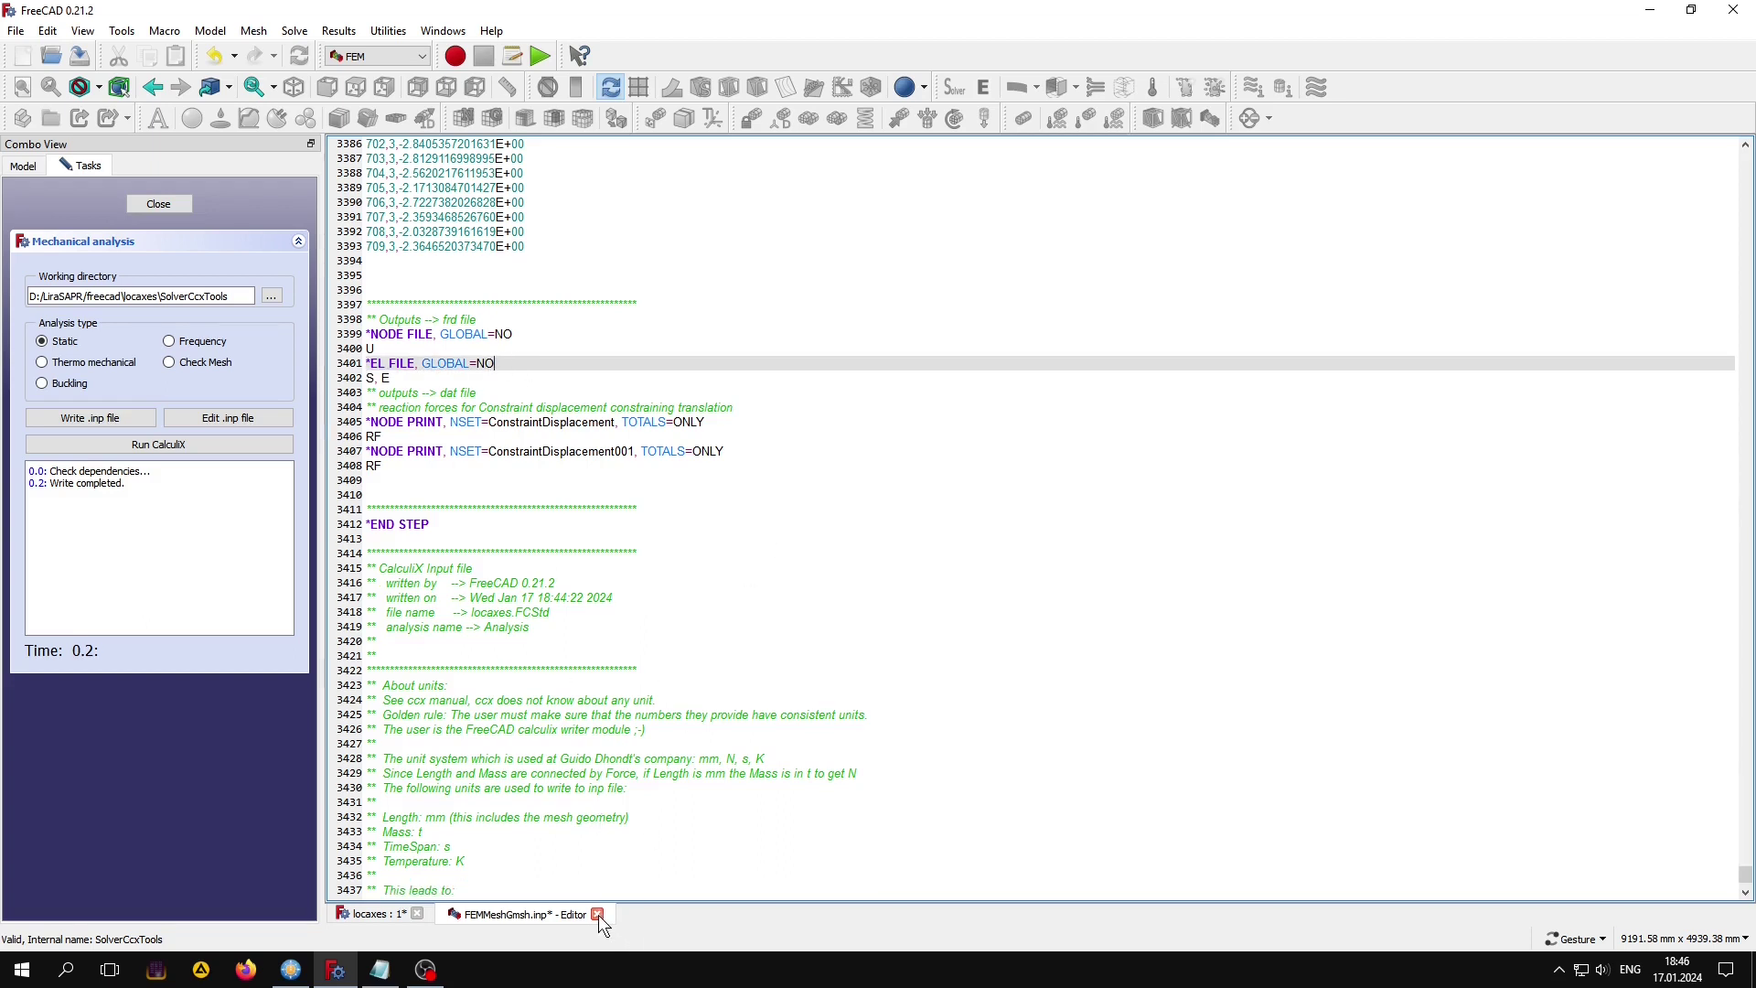
{"action": "left_click", "coordinate": [598, 915]}
Save the edited input file and run the CalculiX solve on the plate.
{"action": "left_click", "coordinate": [792, 514]}
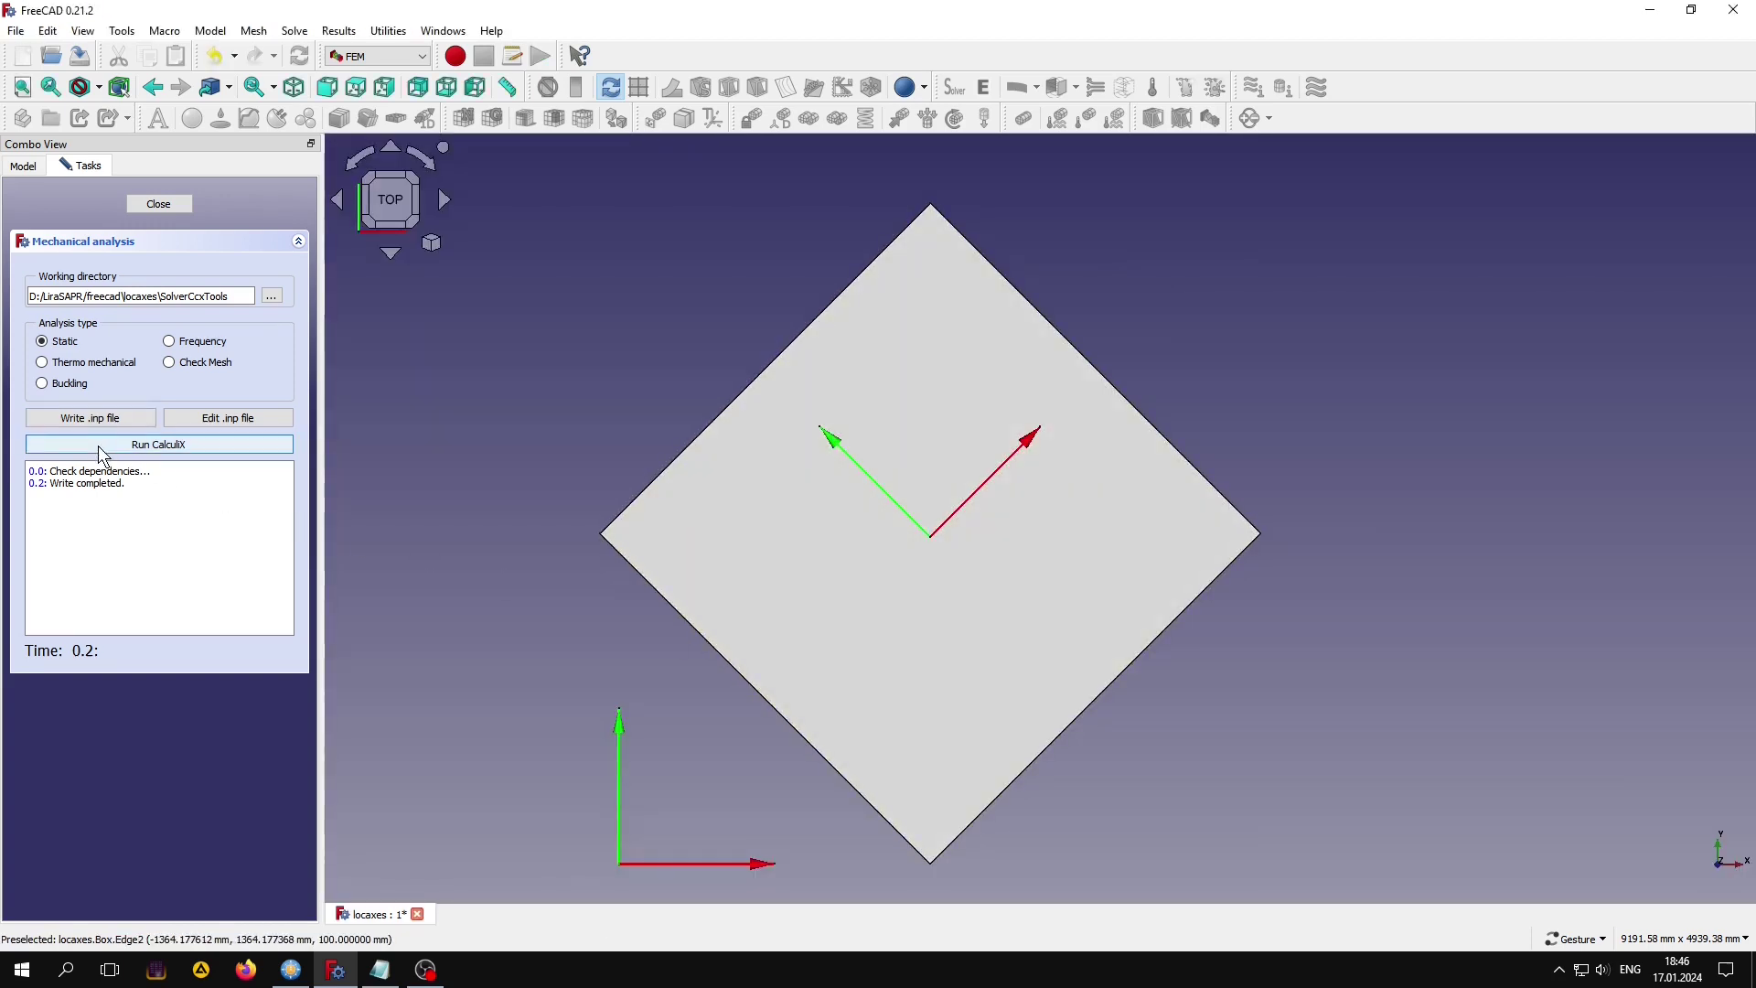
{"action": "left_click", "coordinate": [97, 447]}
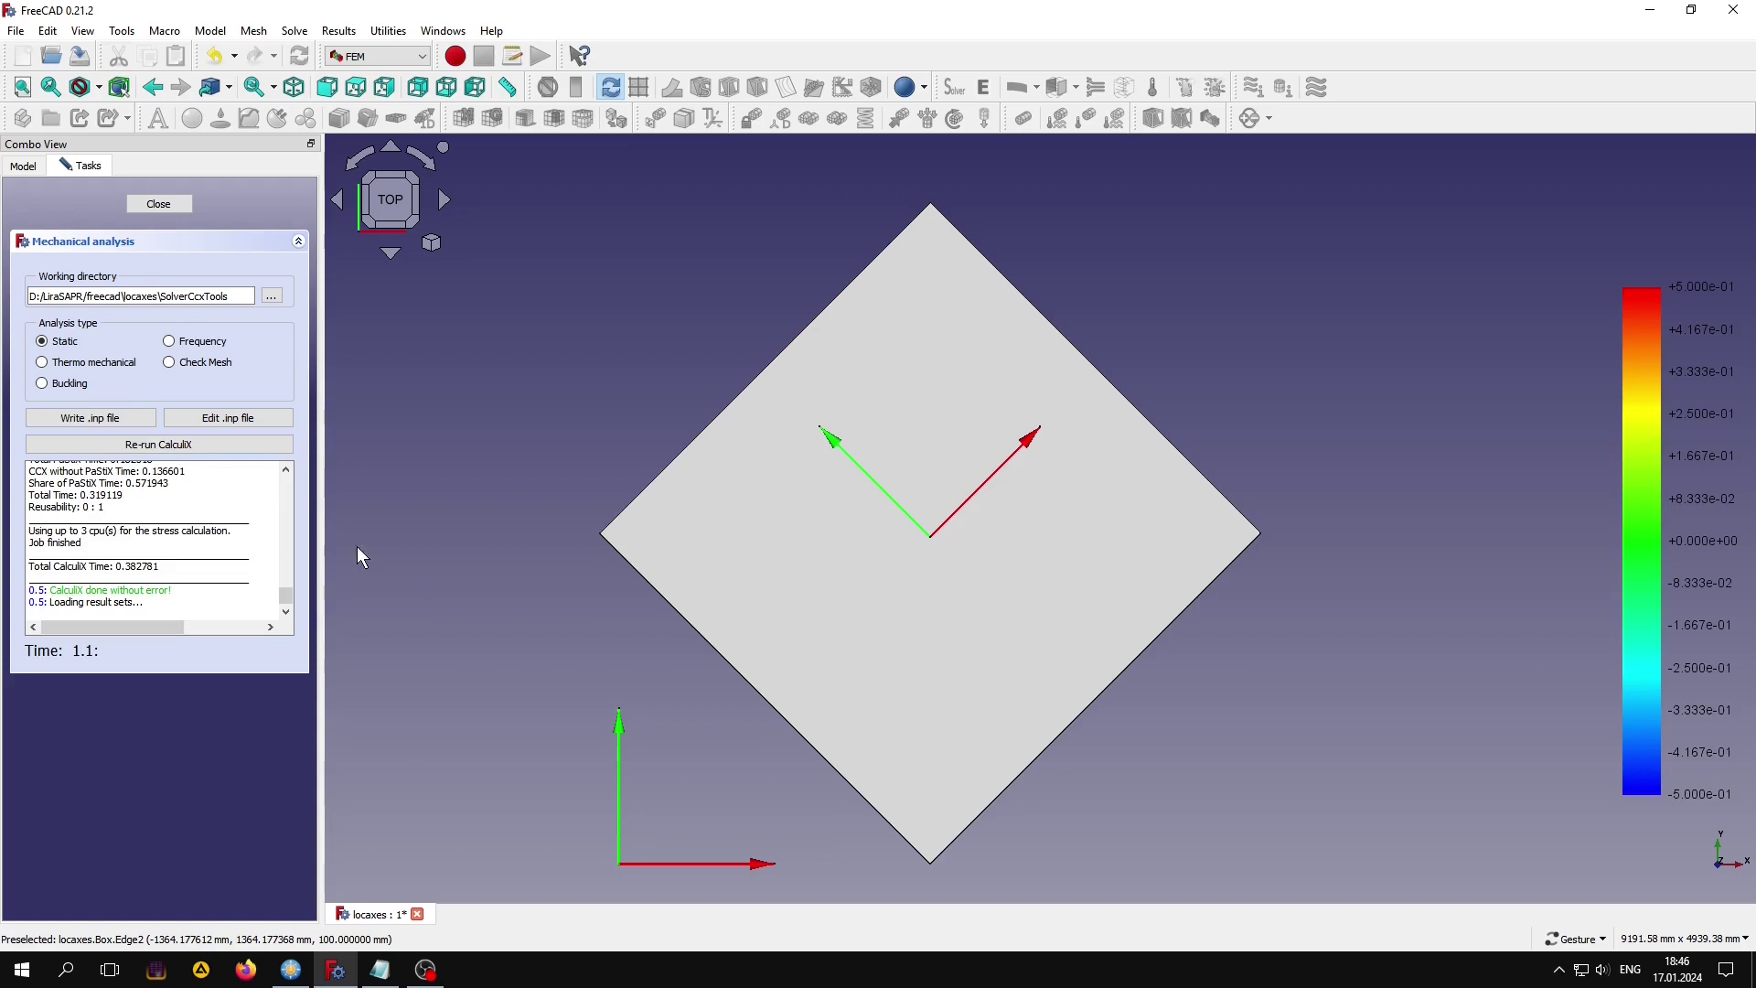
{"action": "left_click", "coordinate": [158, 203]}
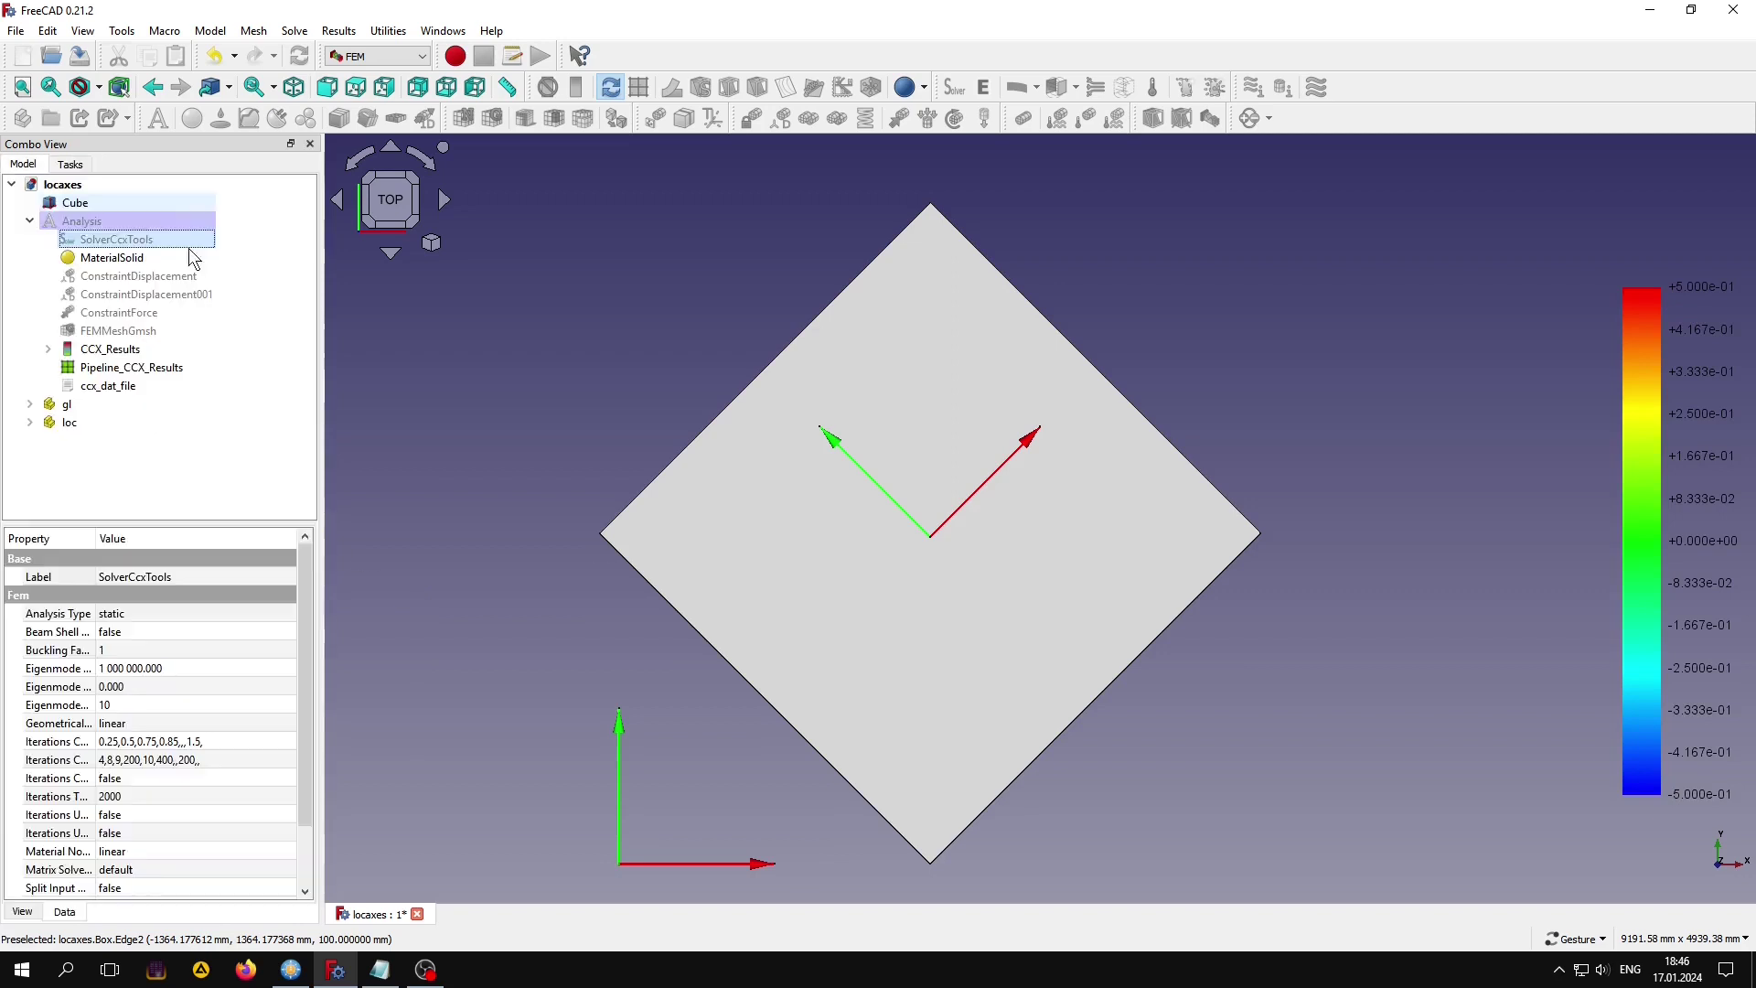
{"action": "left_click", "coordinate": [408, 622]}
{"action": "left_click", "coordinate": [88, 201]}
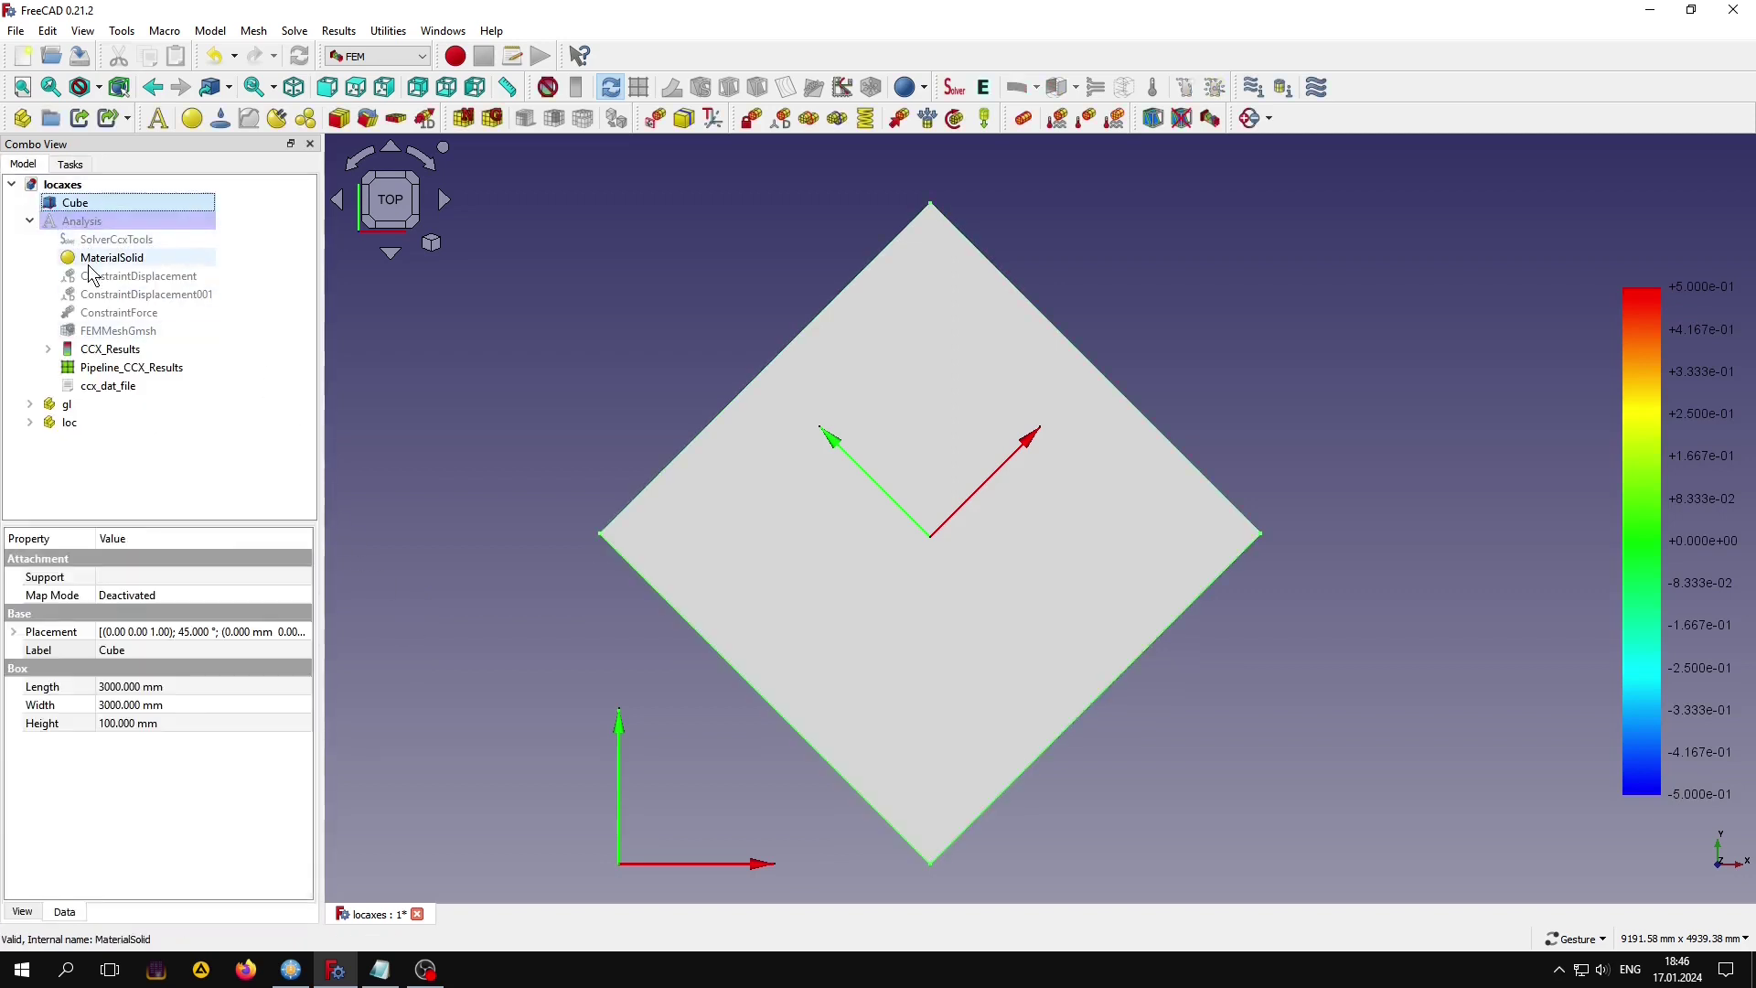
Colour the plate results by the Stress xx component.
{"action": "double_click", "coordinate": [100, 368]}
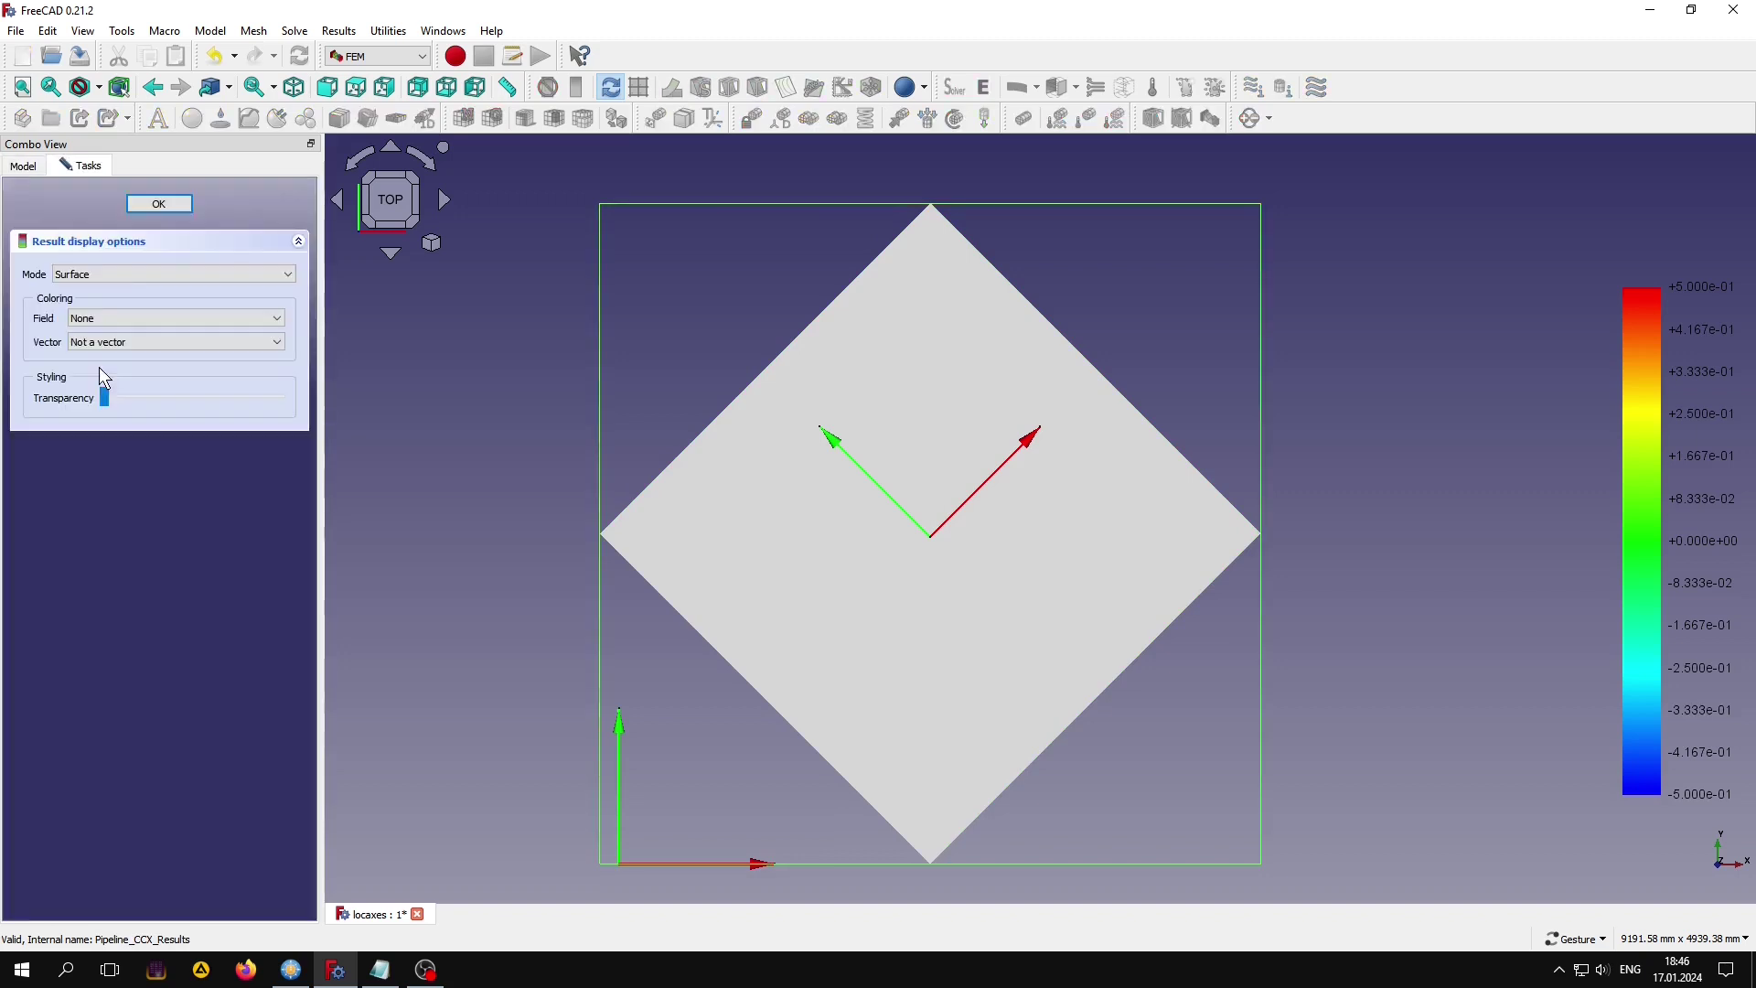
{"action": "left_click", "coordinate": [111, 318]}
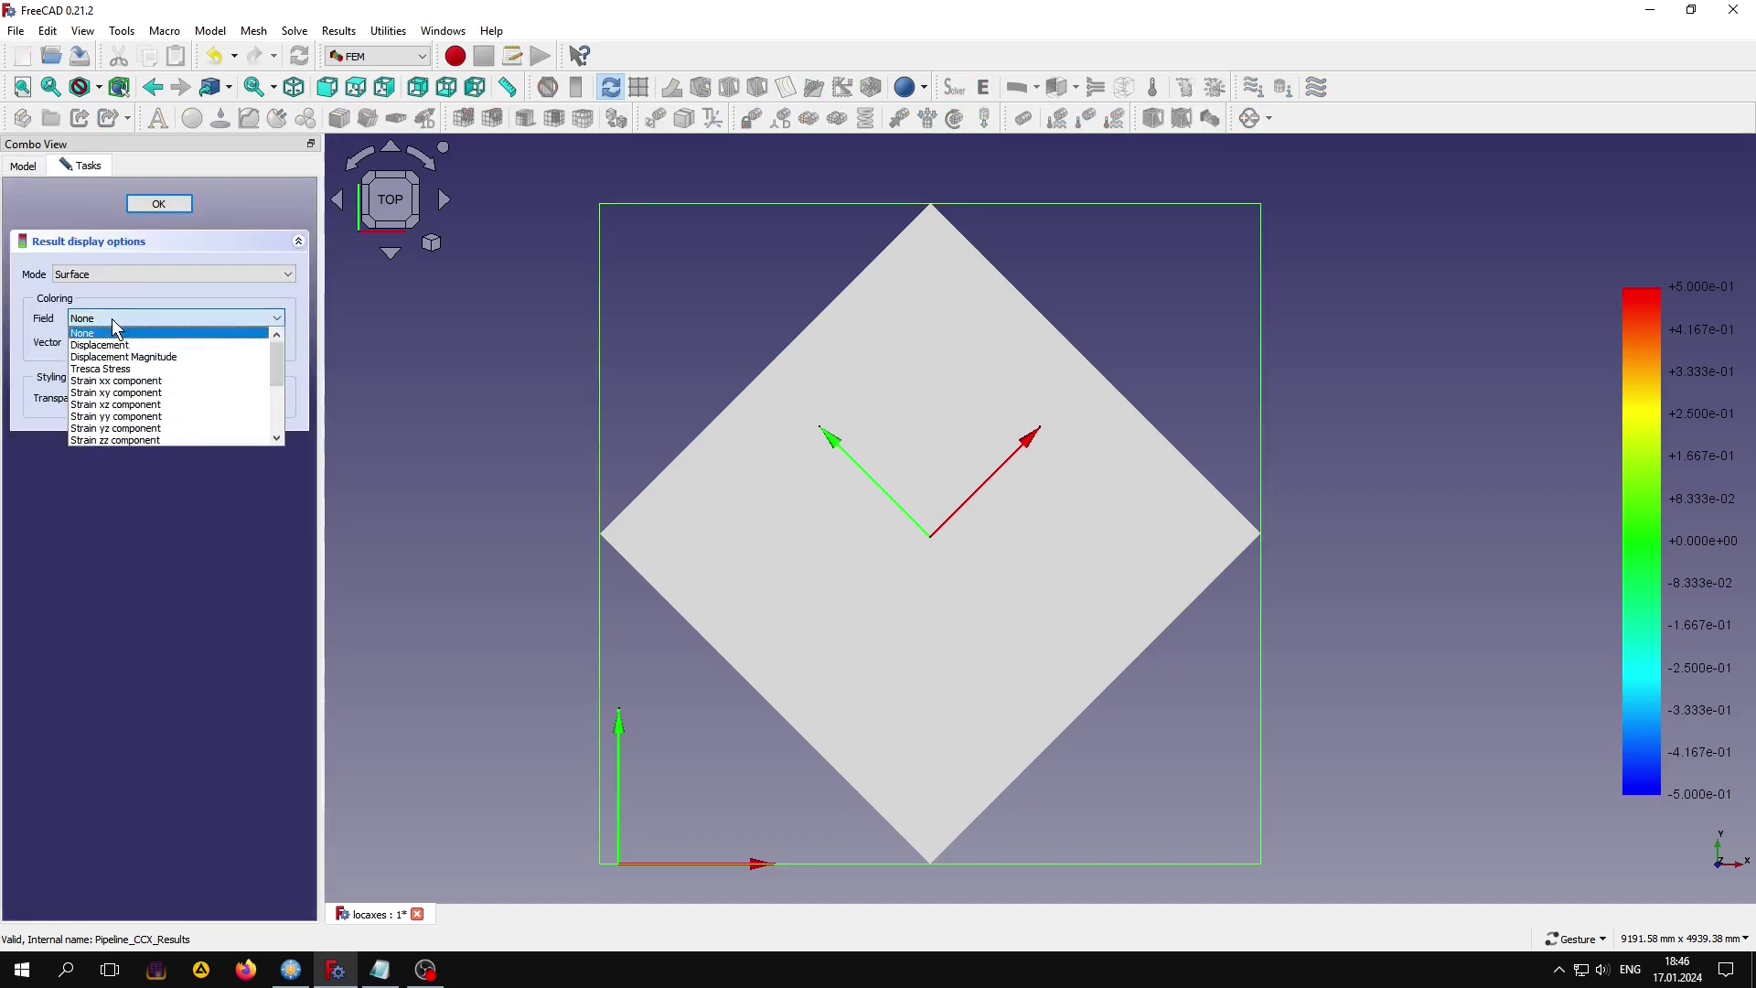
{"action": "scroll", "coordinate": [128, 361], "scroll_direction": "down", "scroll_amount": 4}
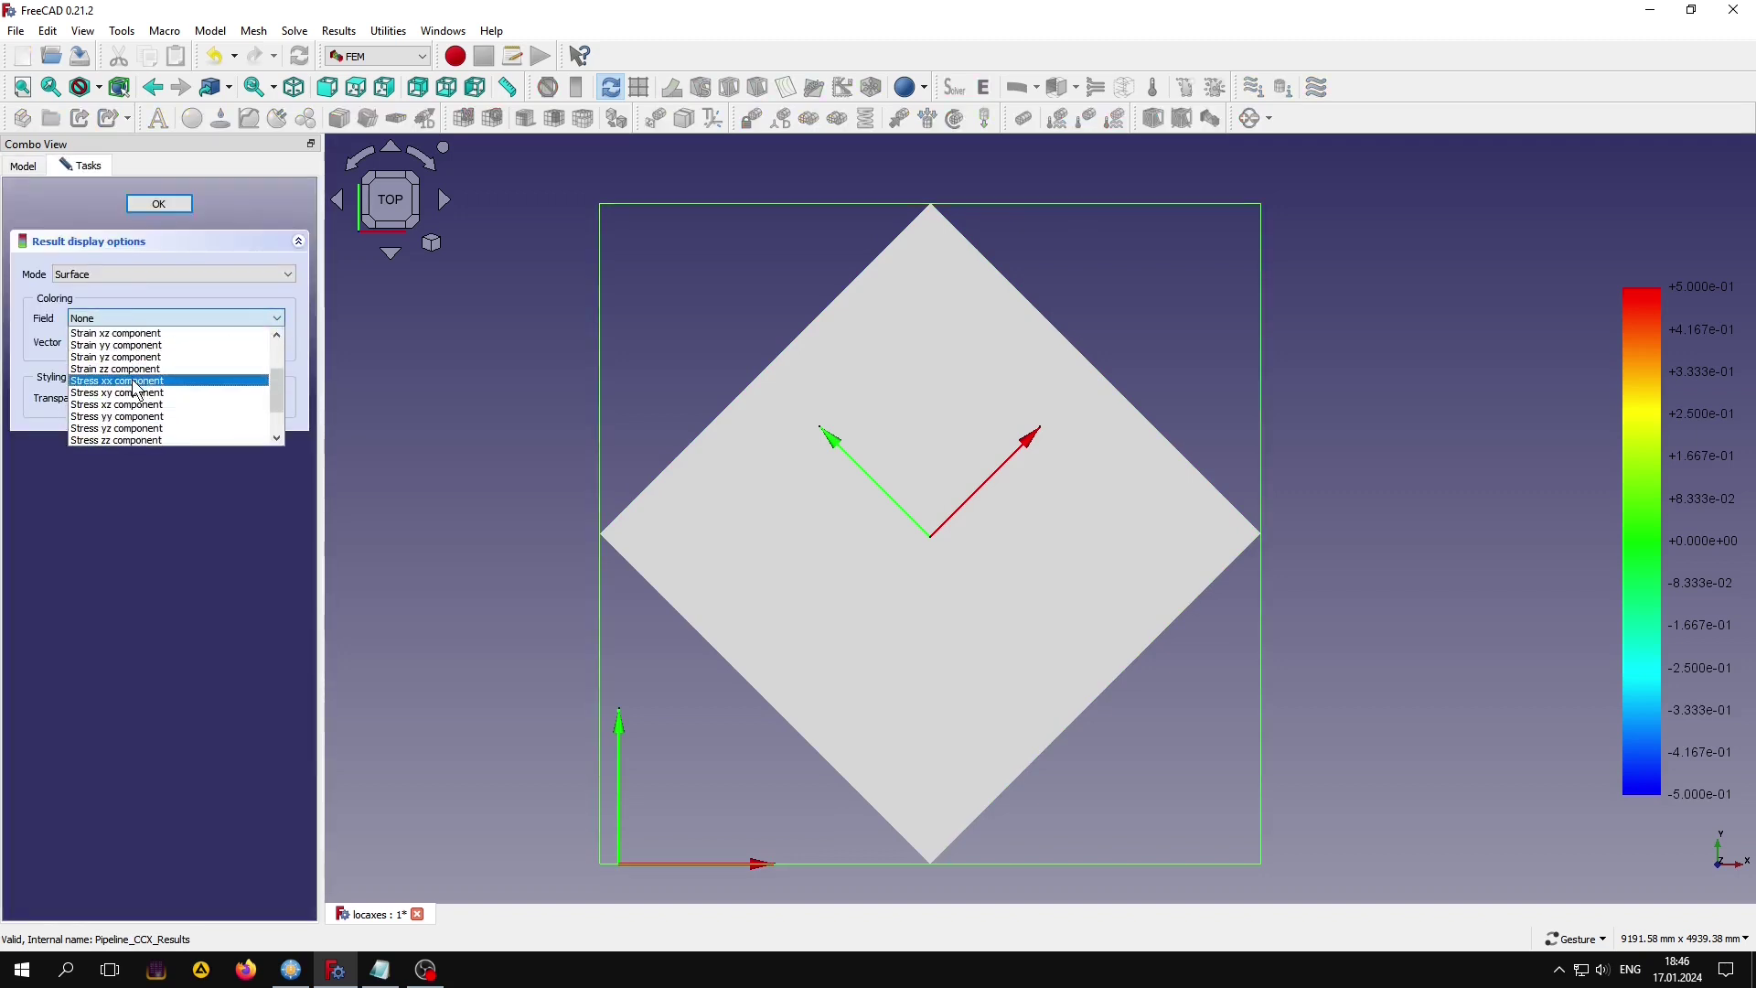
{"action": "left_click", "coordinate": [137, 381]}
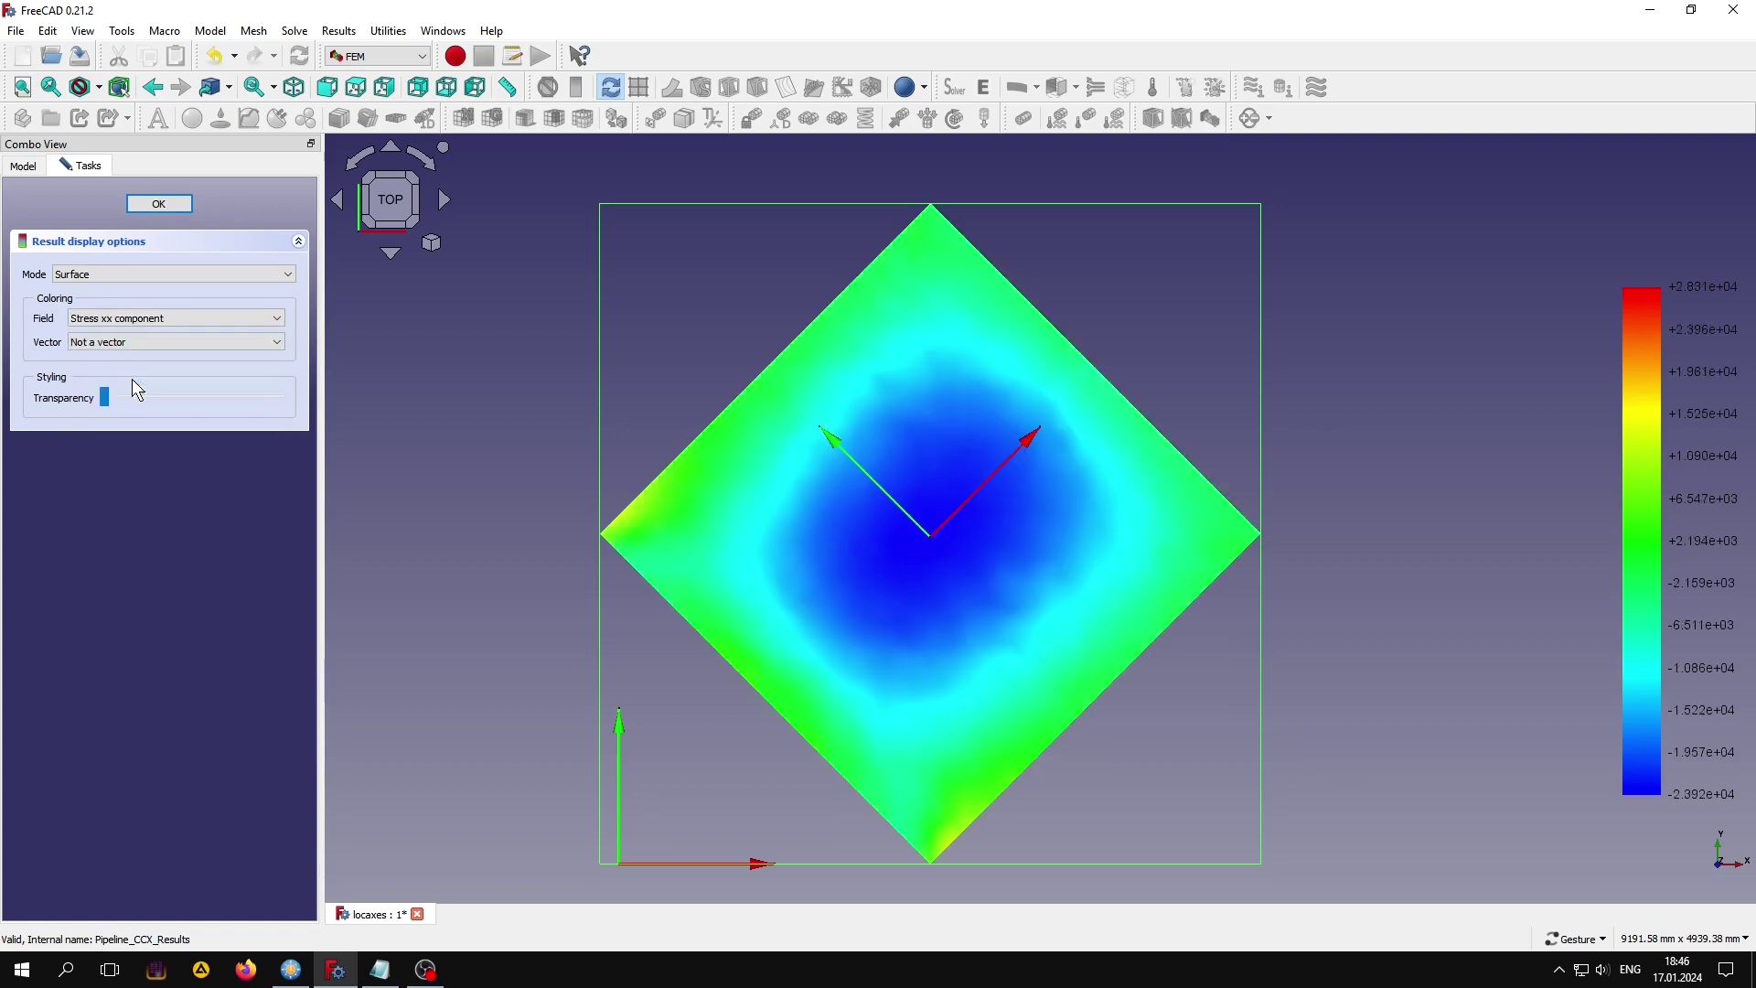
{"action": "left_click", "coordinate": [375, 587]}
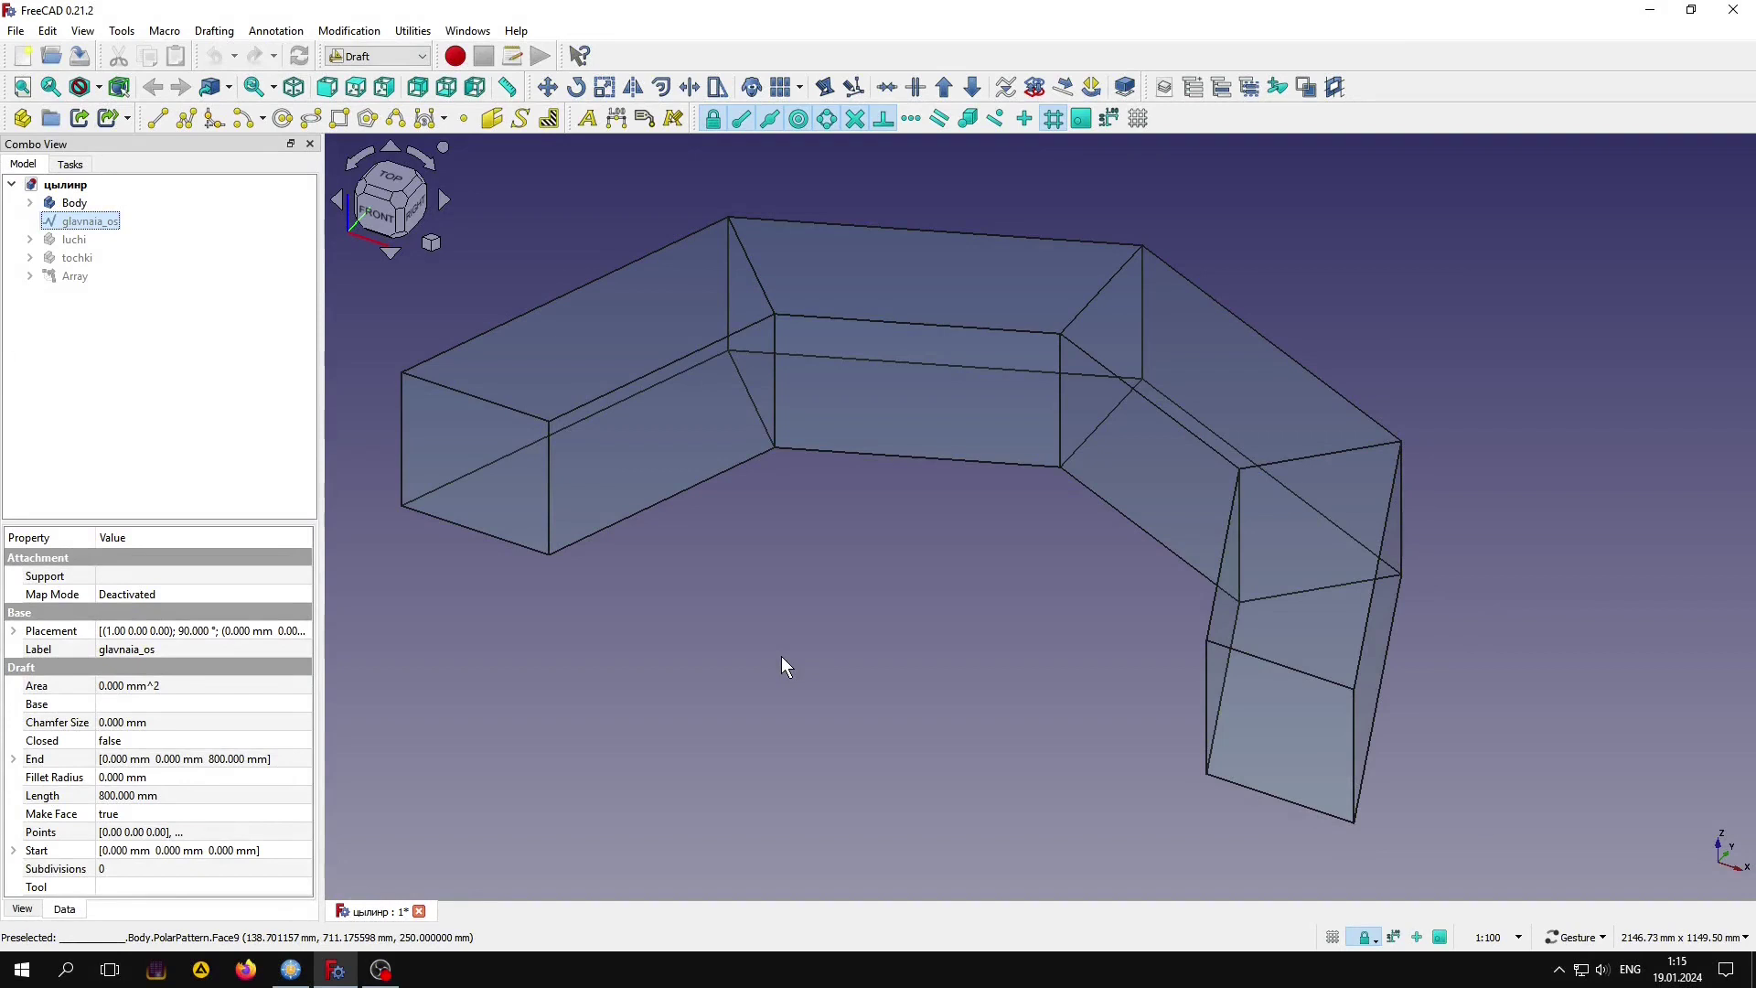
Switch to top view, orbit the bent bar, and make points A and B (tochki) visible.
{"action": "key", "text": "2"}
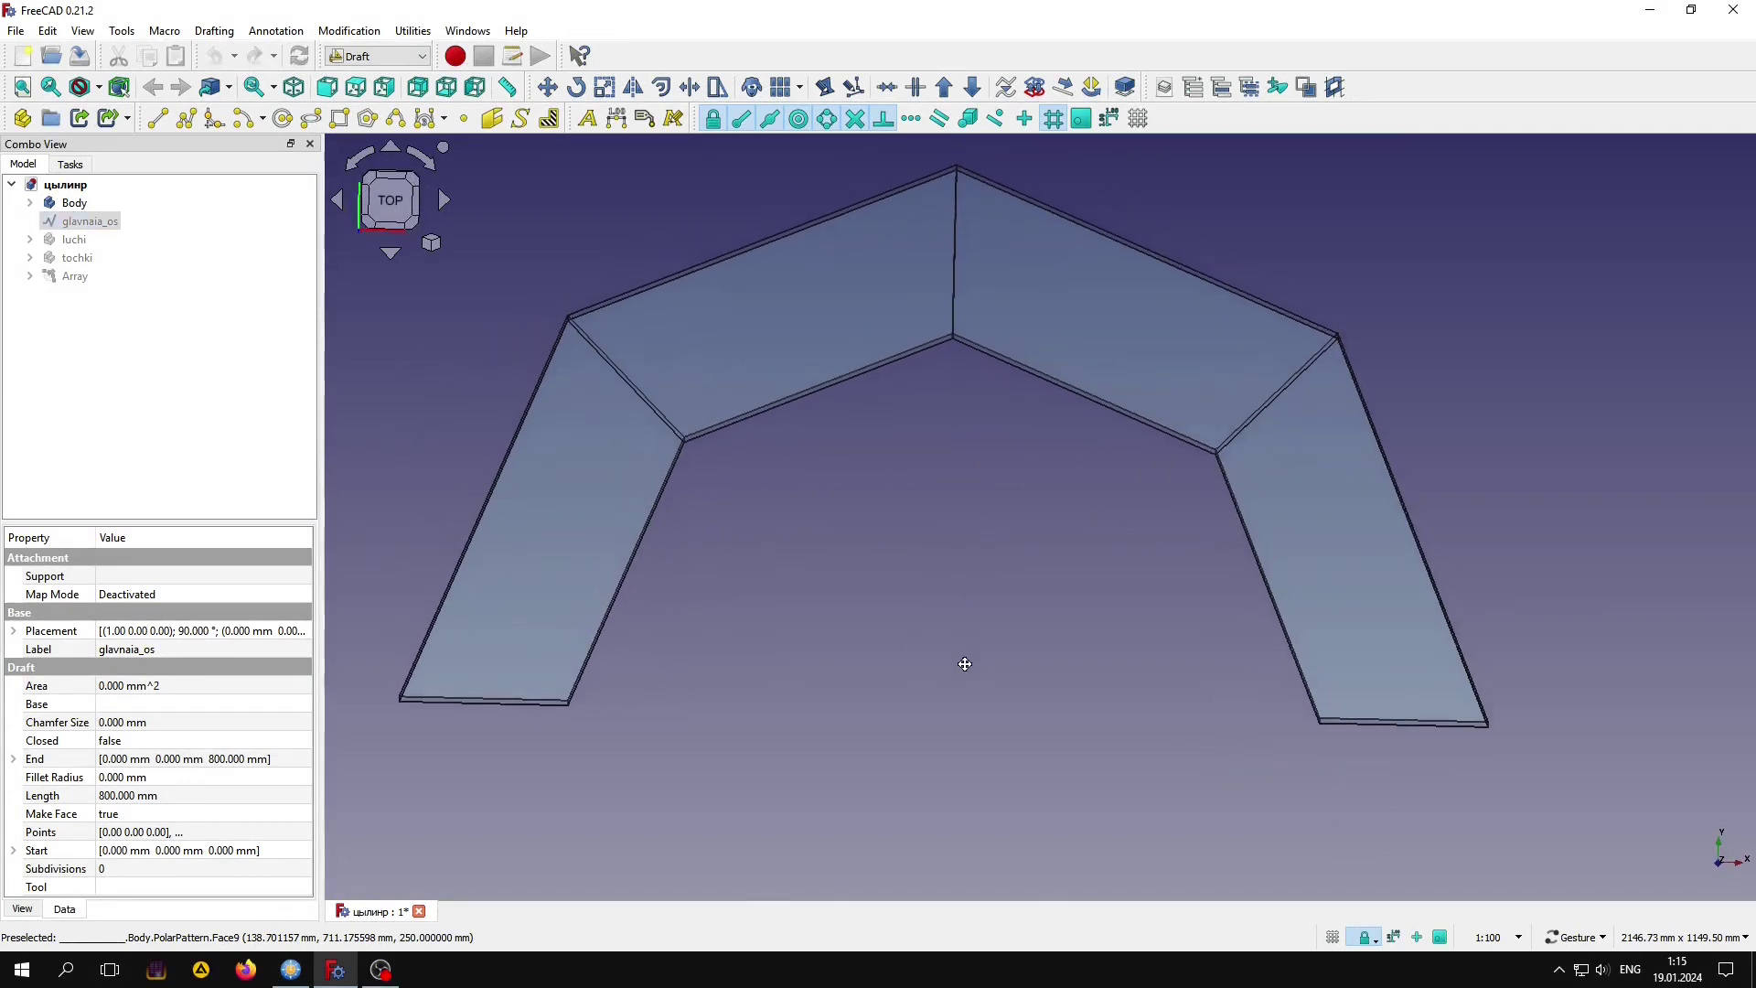
{"action": "mouse_move", "coordinate": [972, 645]}
{"action": "left_mouse_down"}
{"action": "mouse_move", "coordinate": [972, 709]}
{"action": "mouse_move", "coordinate": [796, 601]}
{"action": "left_mouse_up"}
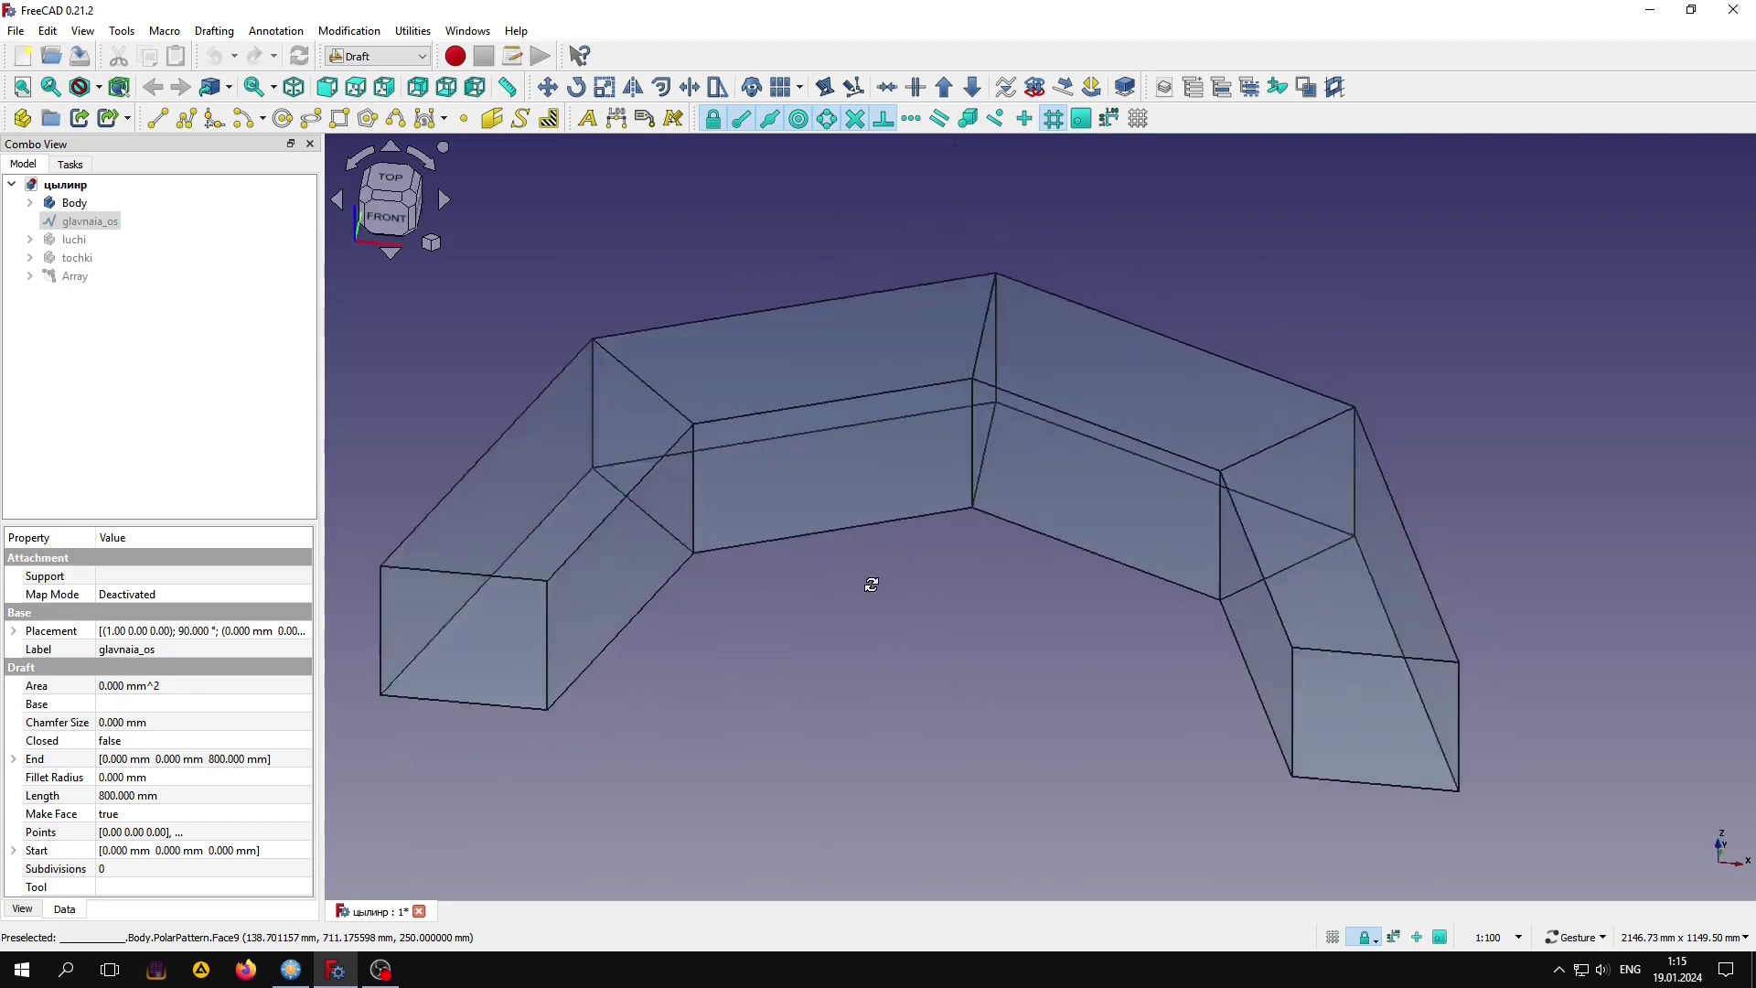
{"action": "right_click_drag", "start_coordinate": [795, 601], "coordinate": [883, 549]}
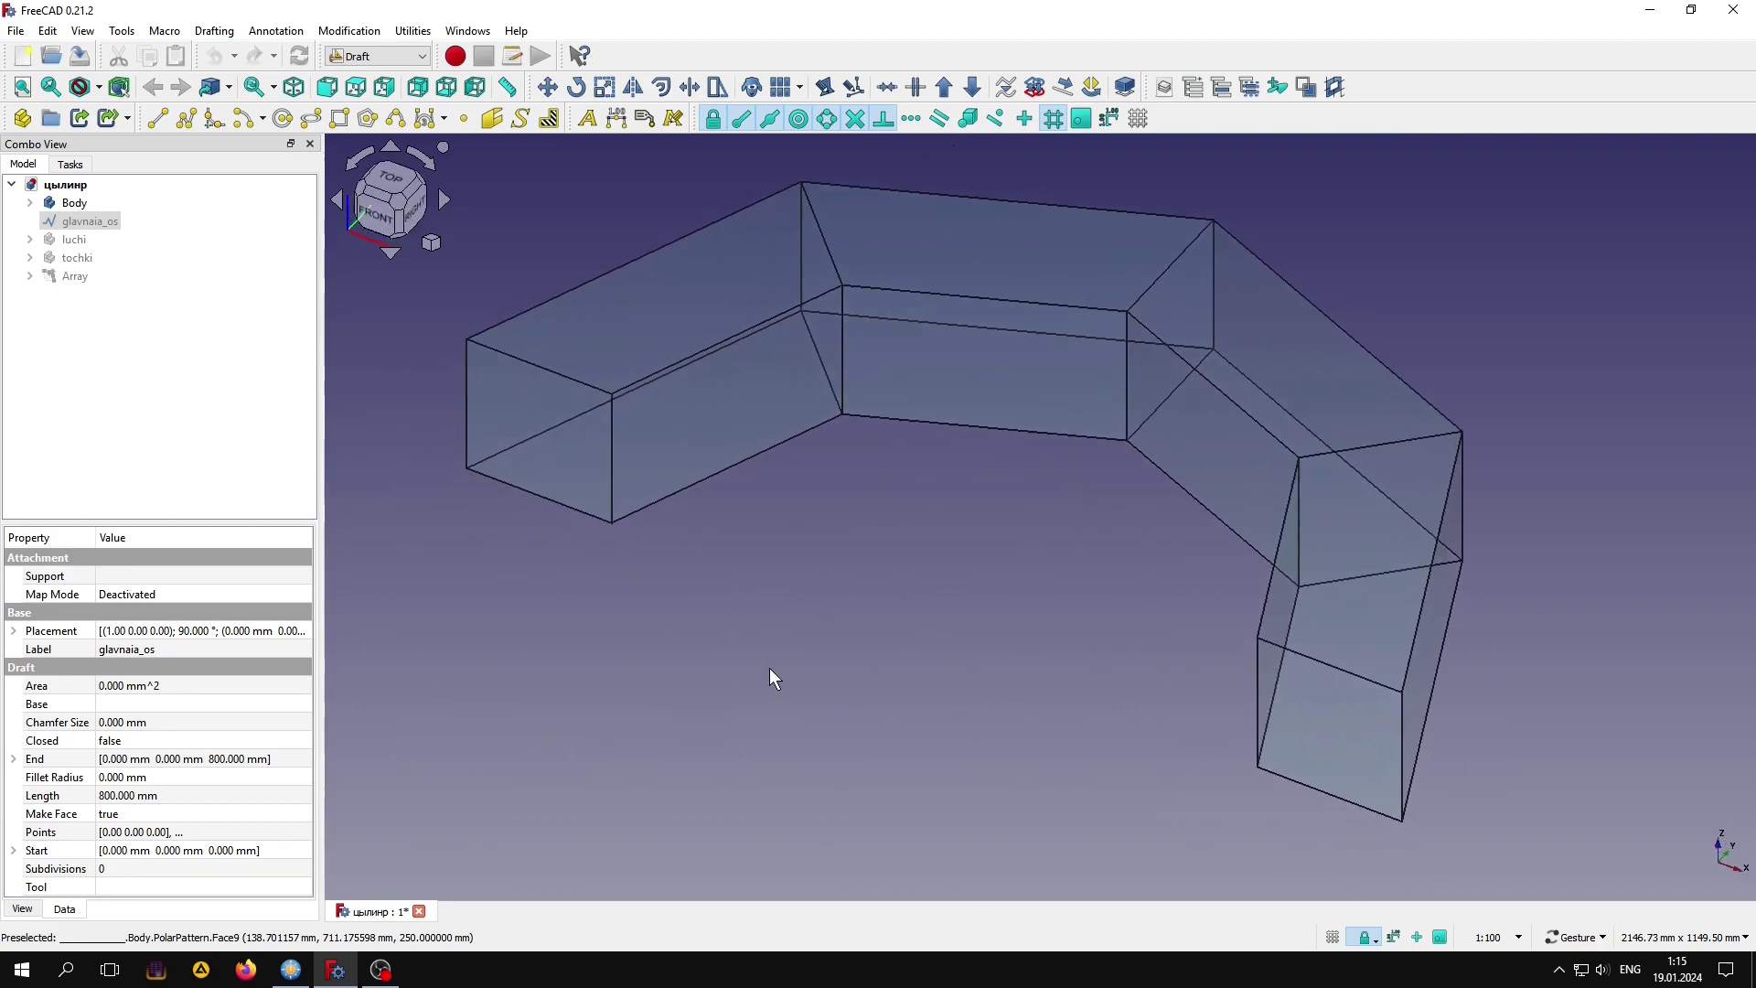
{"action": "left_click", "coordinate": [77, 257]}
{"action": "key", "text": "space"}
{"action": "left_click", "coordinate": [737, 772]}
{"action": "mouse_move", "coordinate": [738, 772]}
{"action": "left_mouse_down"}
{"action": "mouse_move", "coordinate": [759, 686]}
{"action": "mouse_move", "coordinate": [830, 694]}
{"action": "mouse_move", "coordinate": [843, 721]}
{"action": "mouse_move", "coordinate": [758, 777]}
{"action": "left_mouse_up"}
Select glavnaia_os and the luchi rays, then make the Array of local axis markers visible.
{"action": "left_click", "coordinate": [90, 220]}
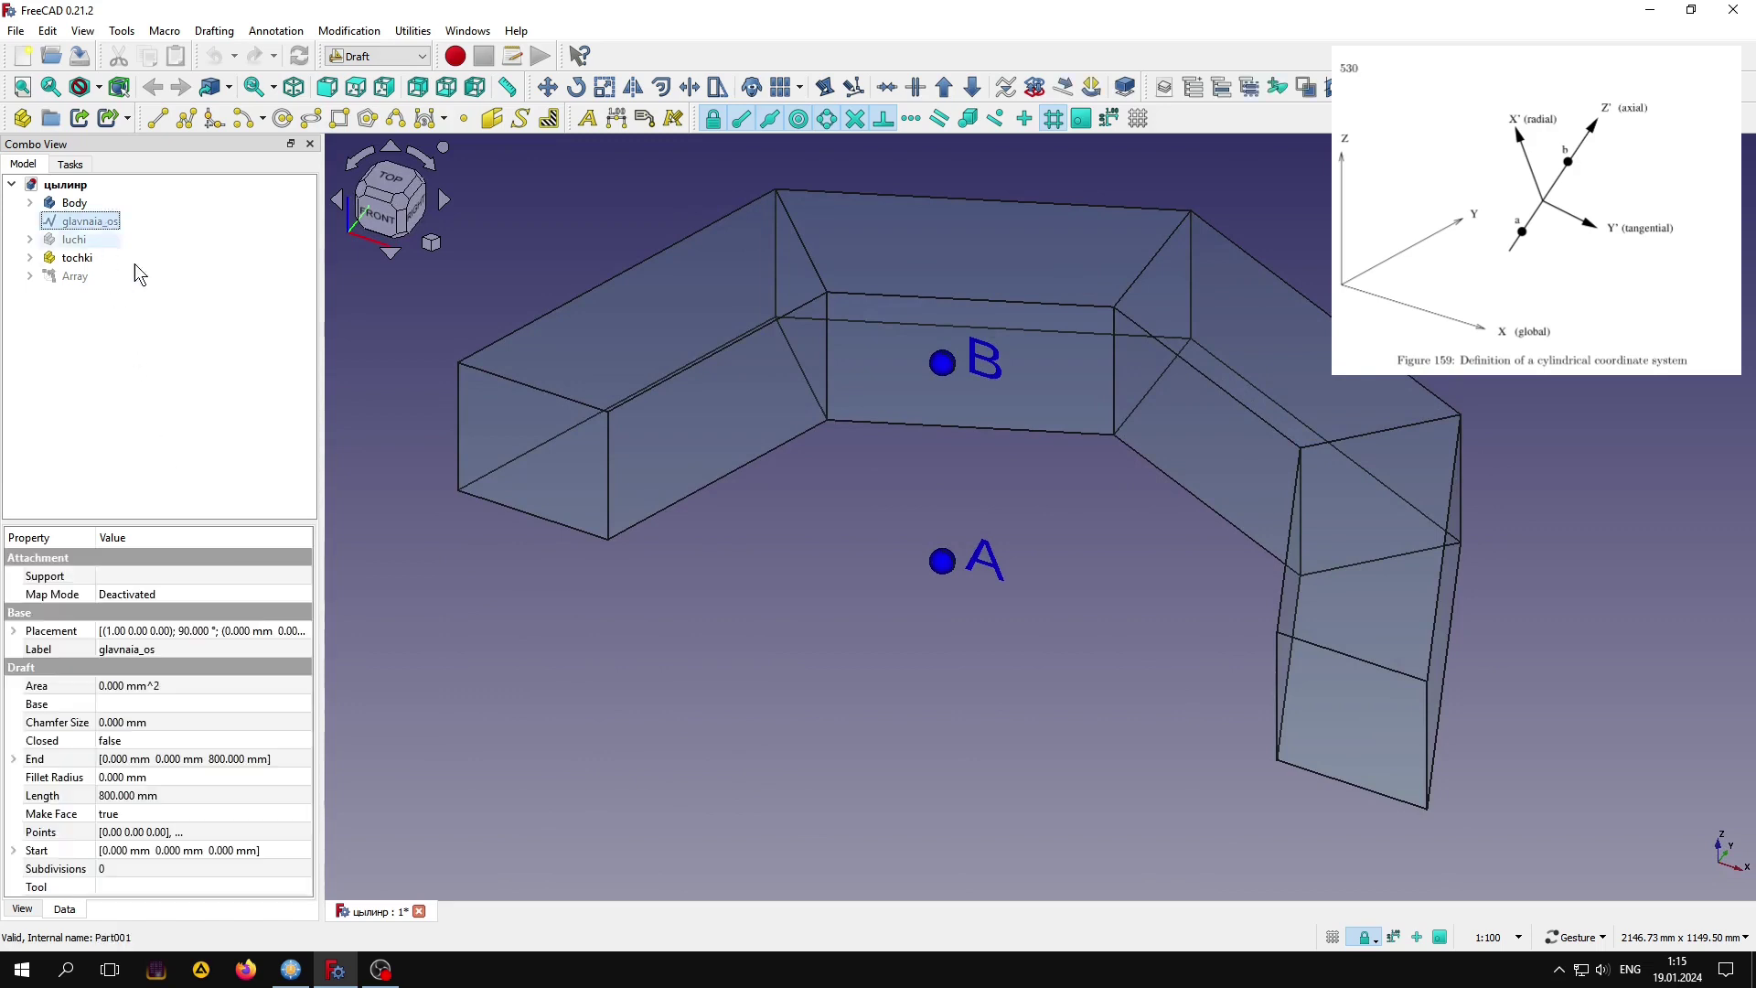
{"action": "left_click", "coordinate": [741, 705]}
{"action": "mouse_move", "coordinate": [792, 717]}
{"action": "left_mouse_down"}
{"action": "mouse_move", "coordinate": [805, 705]}
{"action": "mouse_move", "coordinate": [815, 756]}
{"action": "mouse_move", "coordinate": [815, 738]}
{"action": "left_mouse_up"}
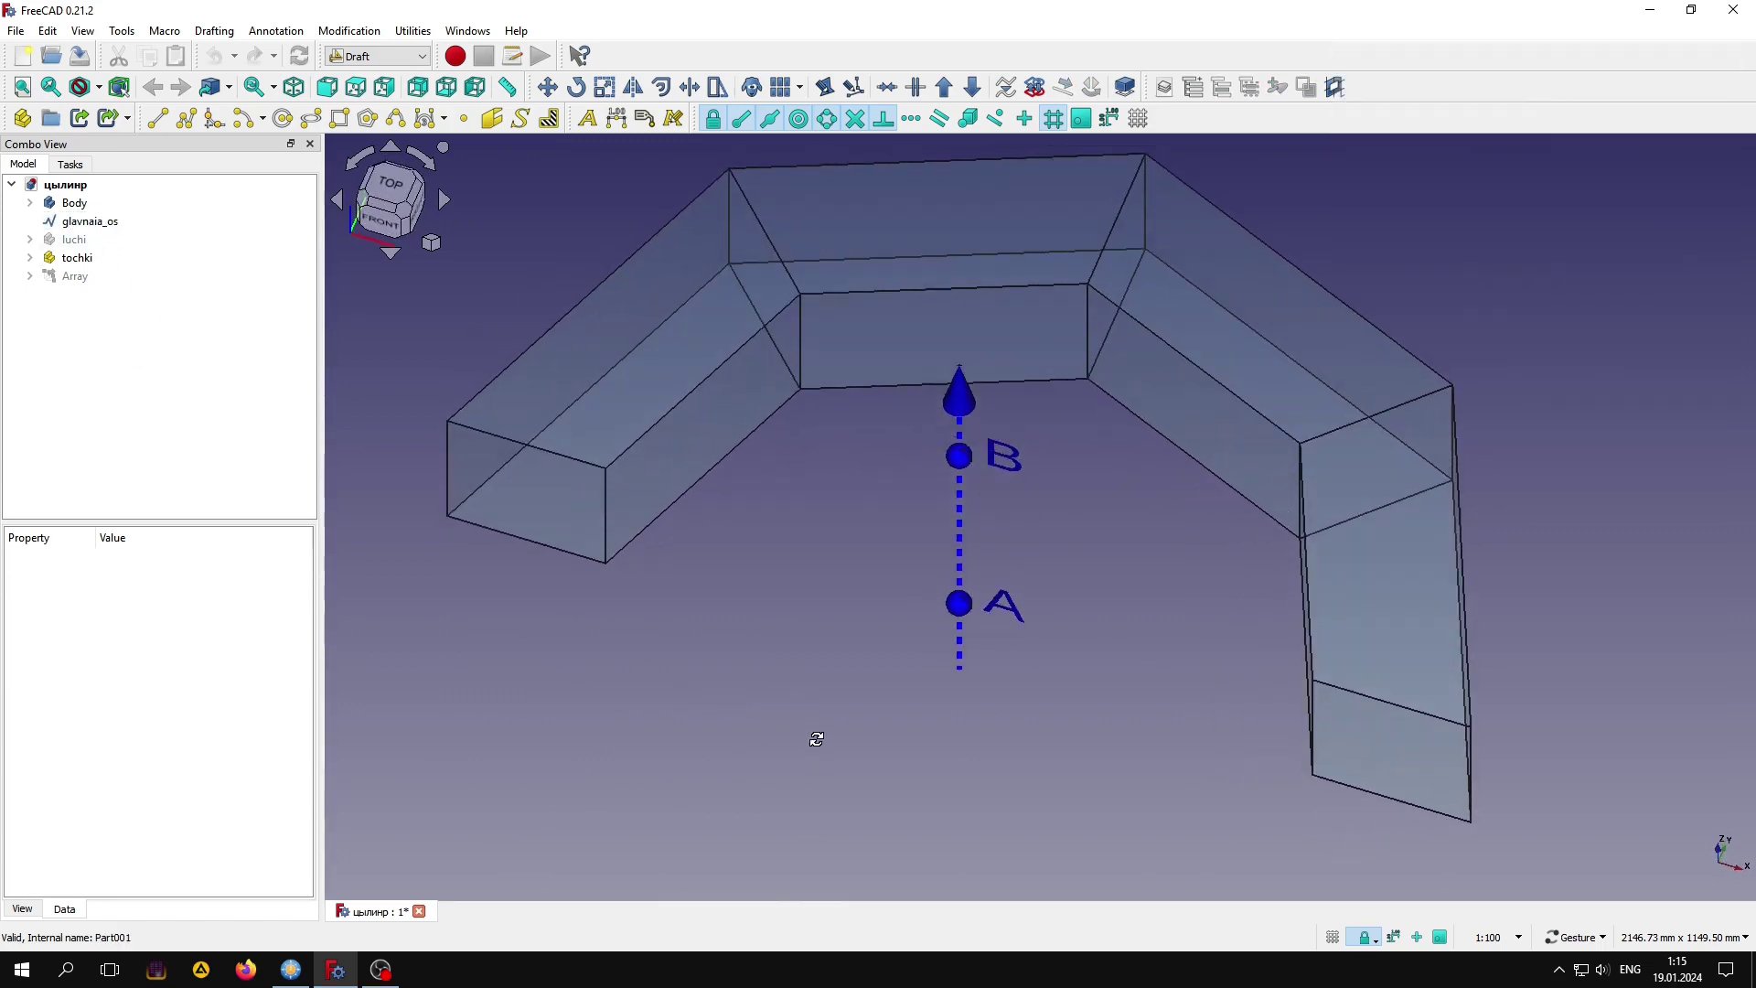
{"action": "left_click", "coordinate": [75, 239]}
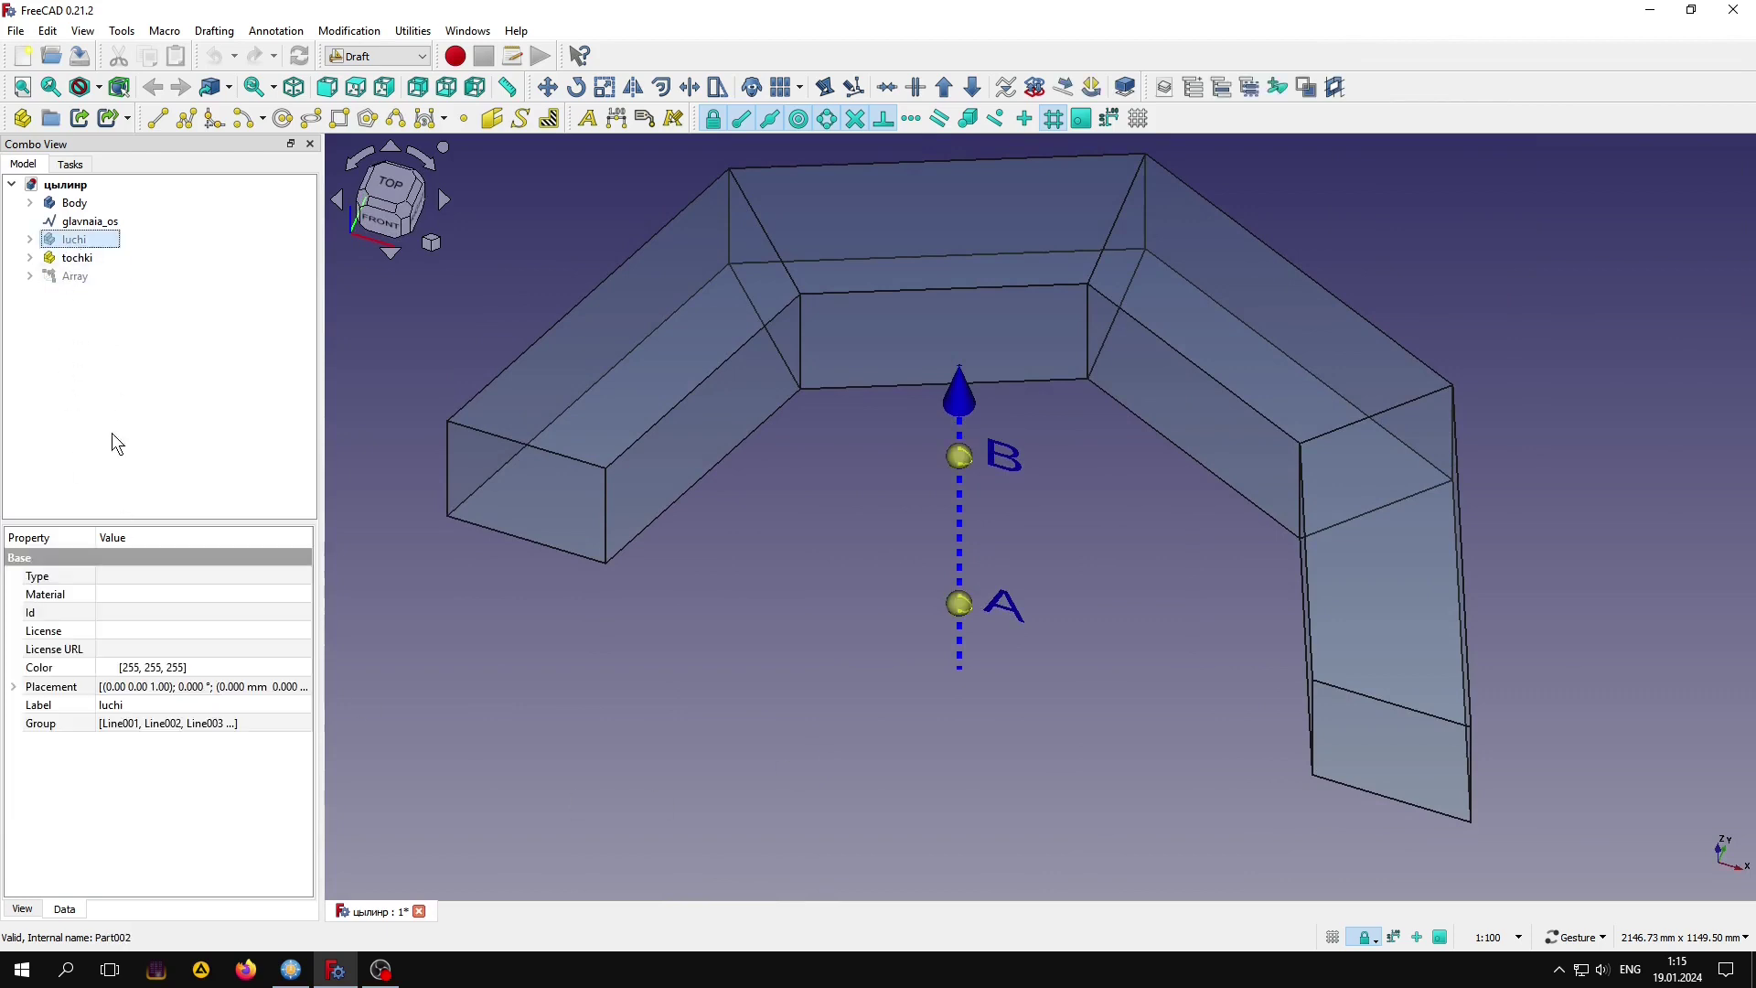
{"action": "left_click", "coordinate": [619, 737]}
{"action": "mouse_move", "coordinate": [635, 732]}
{"action": "left_mouse_down"}
{"action": "mouse_move", "coordinate": [768, 710]}
{"action": "mouse_move", "coordinate": [773, 690]}
{"action": "left_mouse_up"}
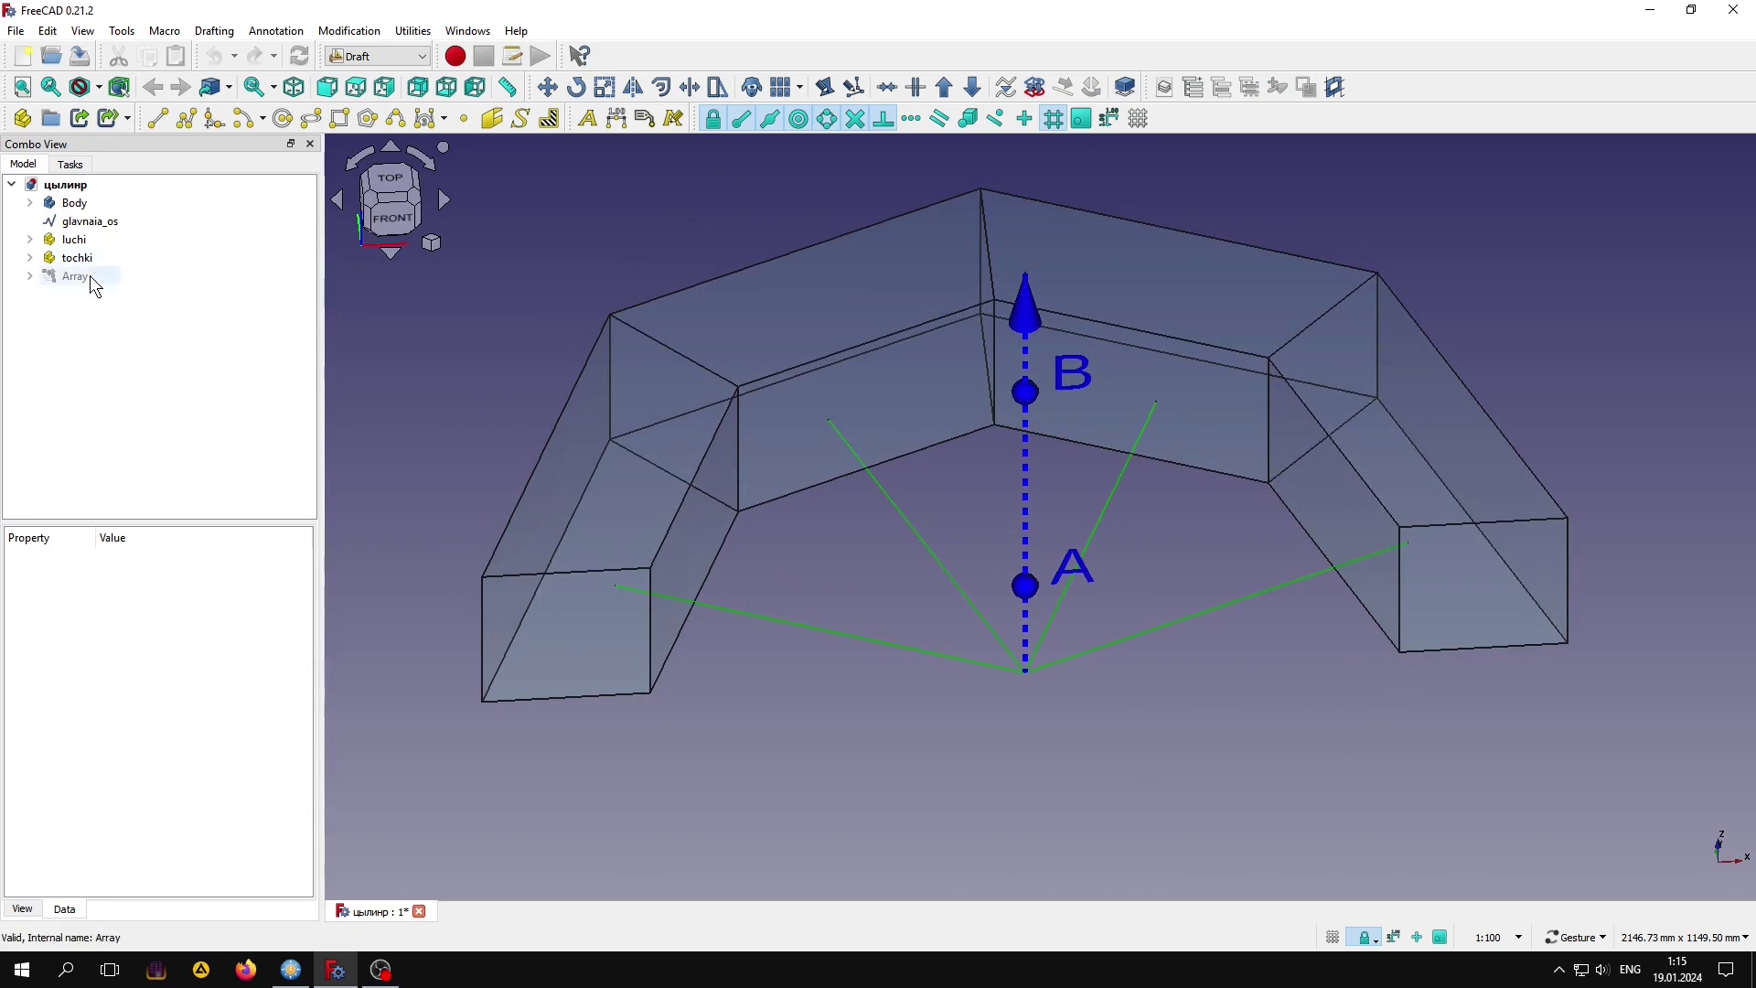
{"action": "left_click", "coordinate": [88, 276]}
{"action": "key", "text": "space"}
{"action": "left_click", "coordinate": [689, 784]}
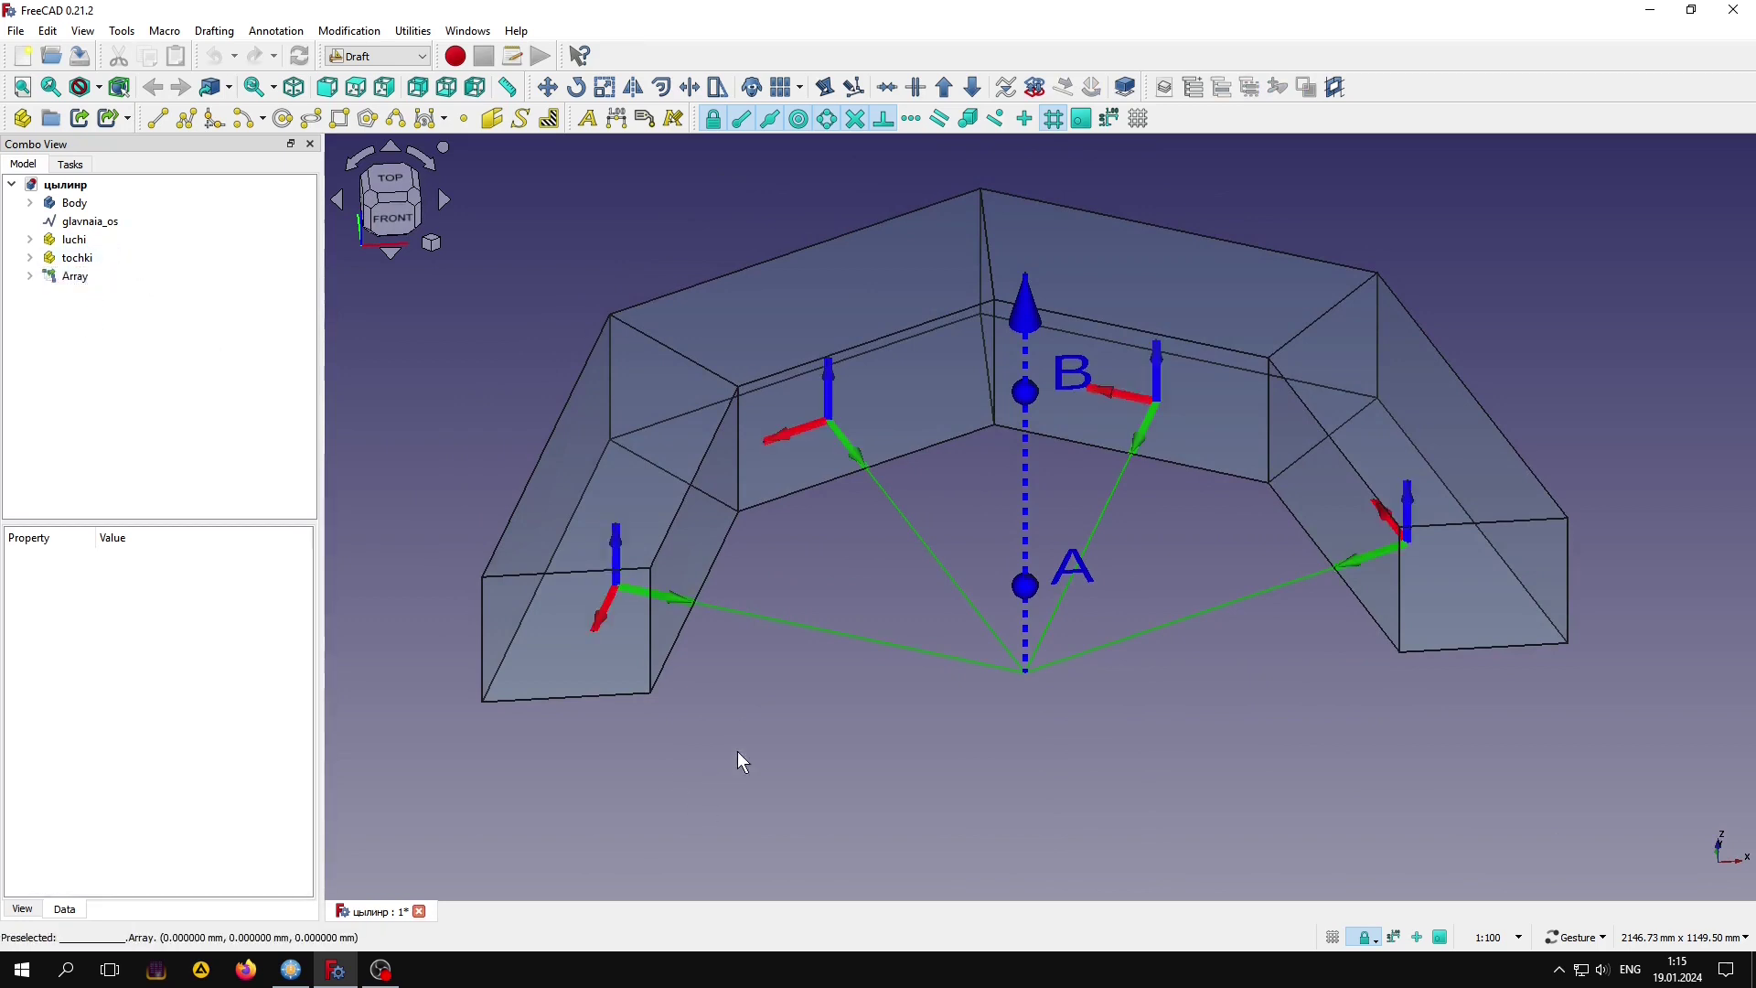
{"action": "mouse_move", "coordinate": [737, 750]}
{"action": "left_mouse_down"}
{"action": "mouse_move", "coordinate": [836, 748]}
{"action": "mouse_move", "coordinate": [850, 810]}
{"action": "mouse_move", "coordinate": [671, 752]}
{"action": "mouse_move", "coordinate": [678, 628]}
{"action": "mouse_move", "coordinate": [836, 633]}
{"action": "mouse_move", "coordinate": [794, 743]}
{"action": "left_mouse_up"}
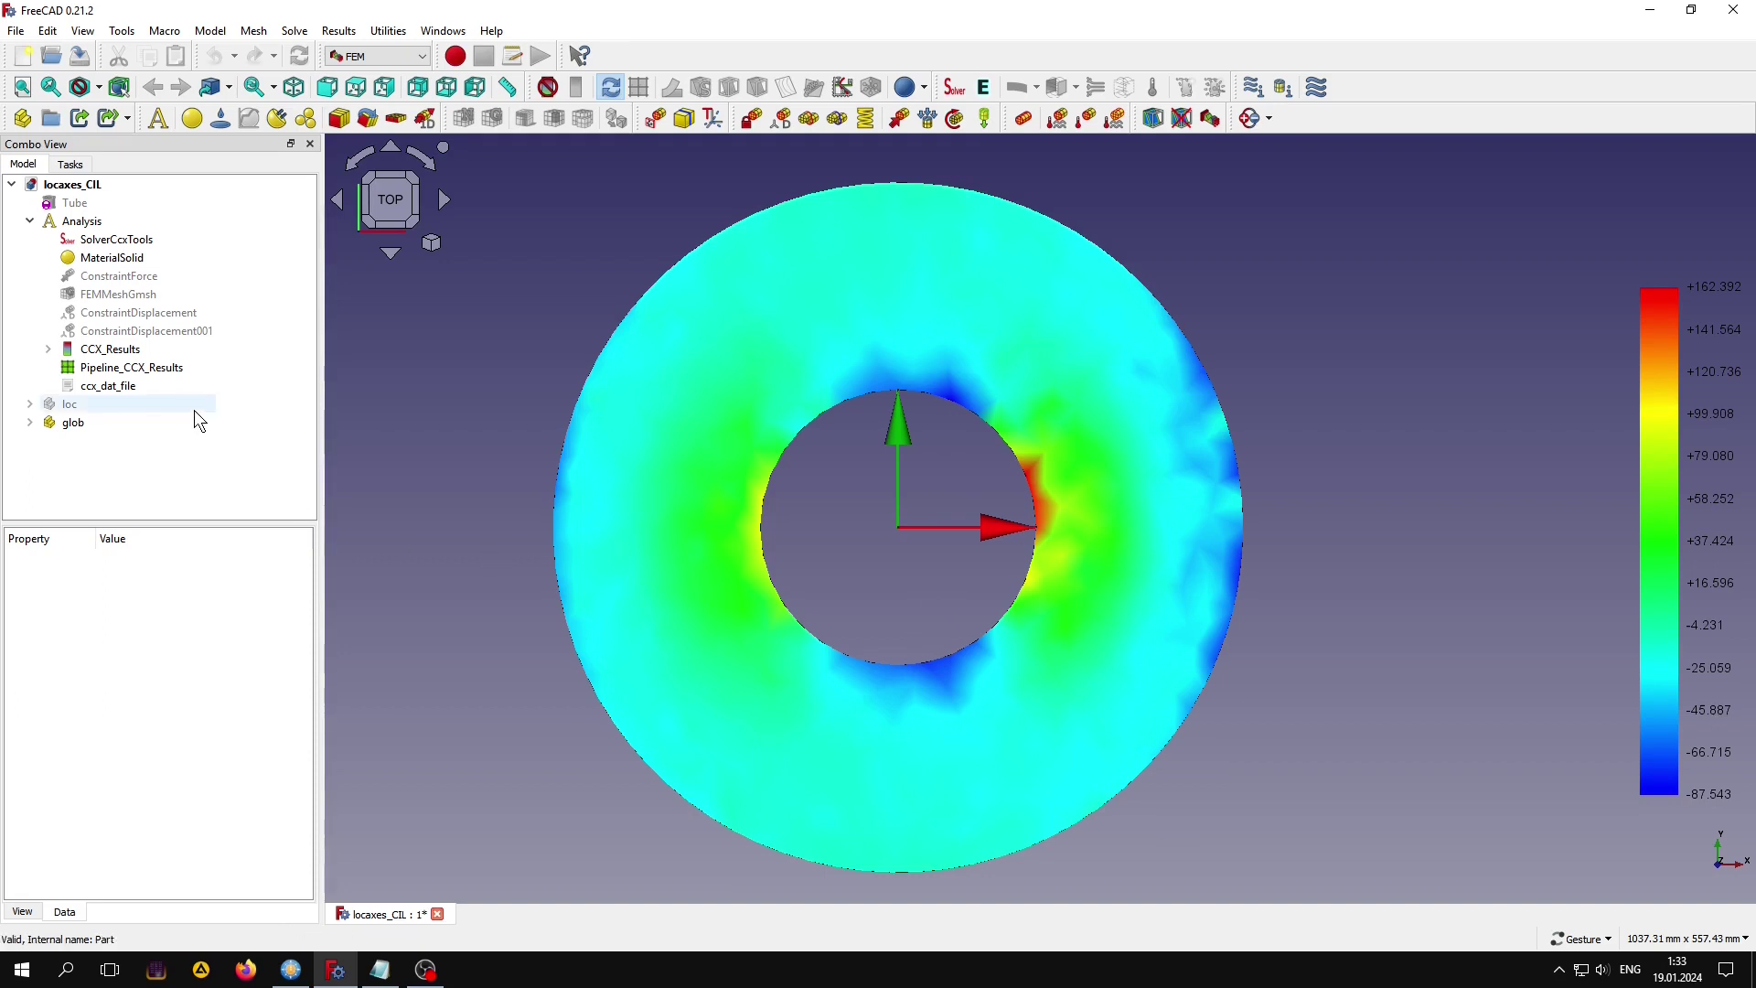
Show the loc axes, delete the results pipeline, and purge the old CalculiX results.
{"action": "left_click", "coordinate": [74, 404]}
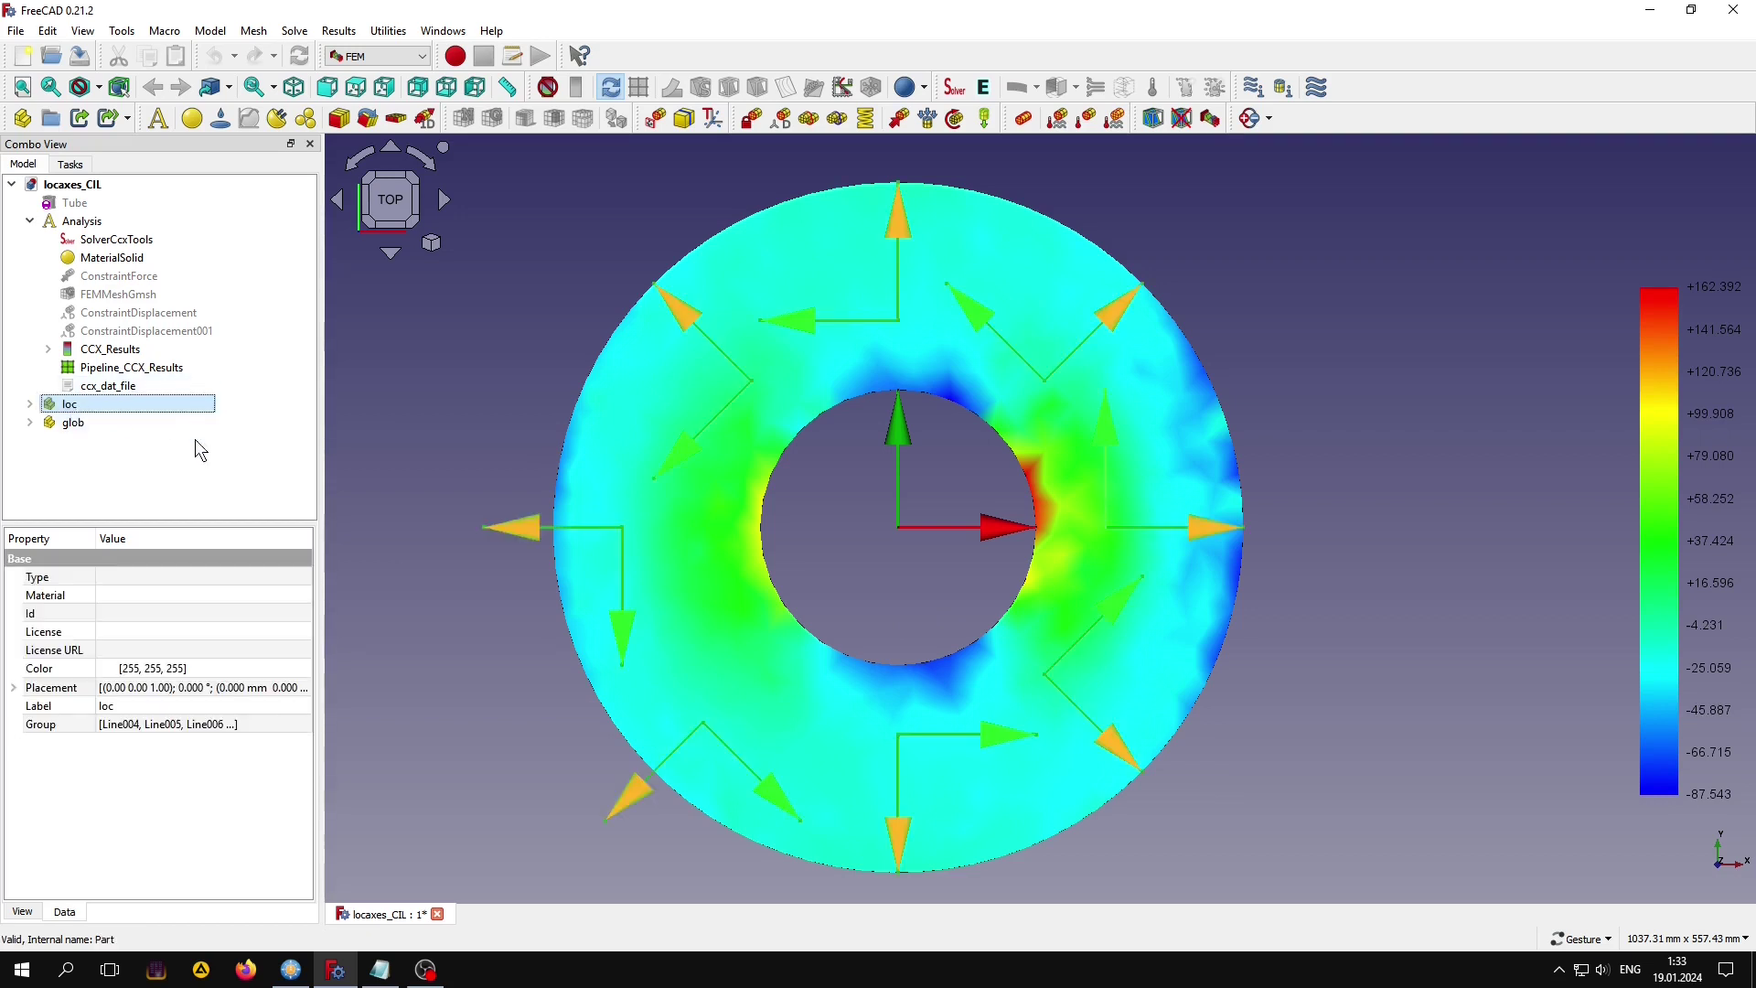
{"action": "left_click", "coordinate": [421, 480]}
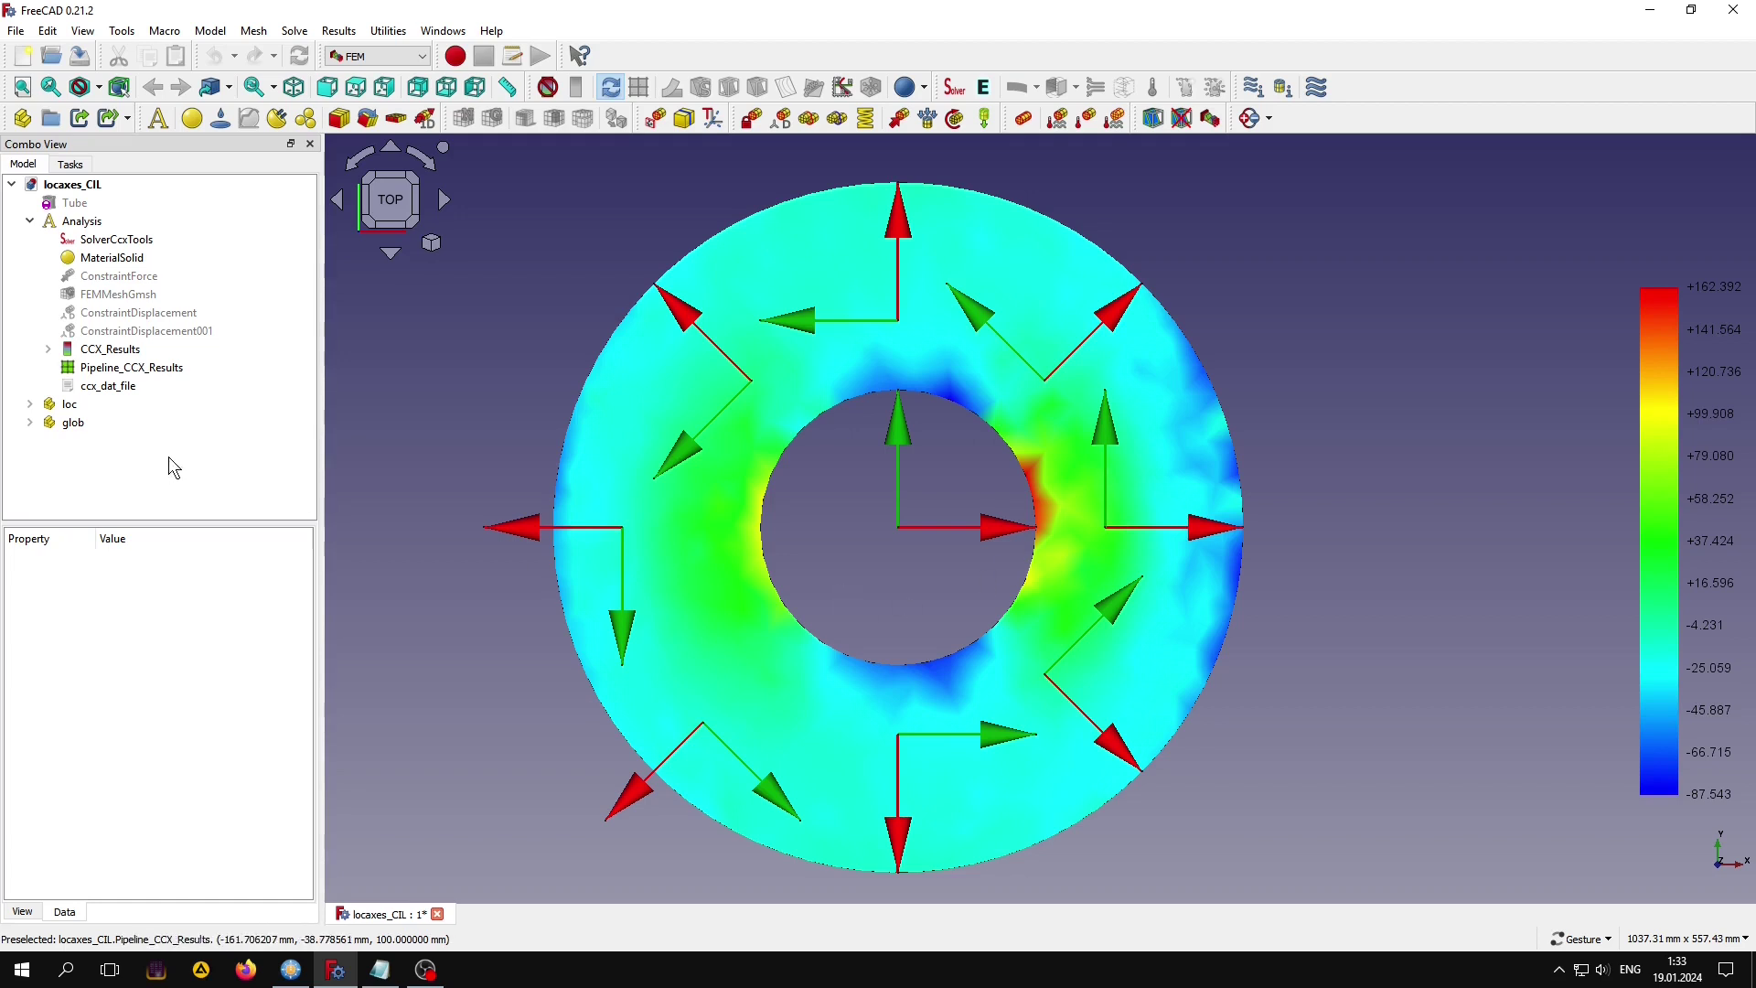
{"action": "left_click", "coordinate": [134, 368]}
{"action": "key", "text": "space"}
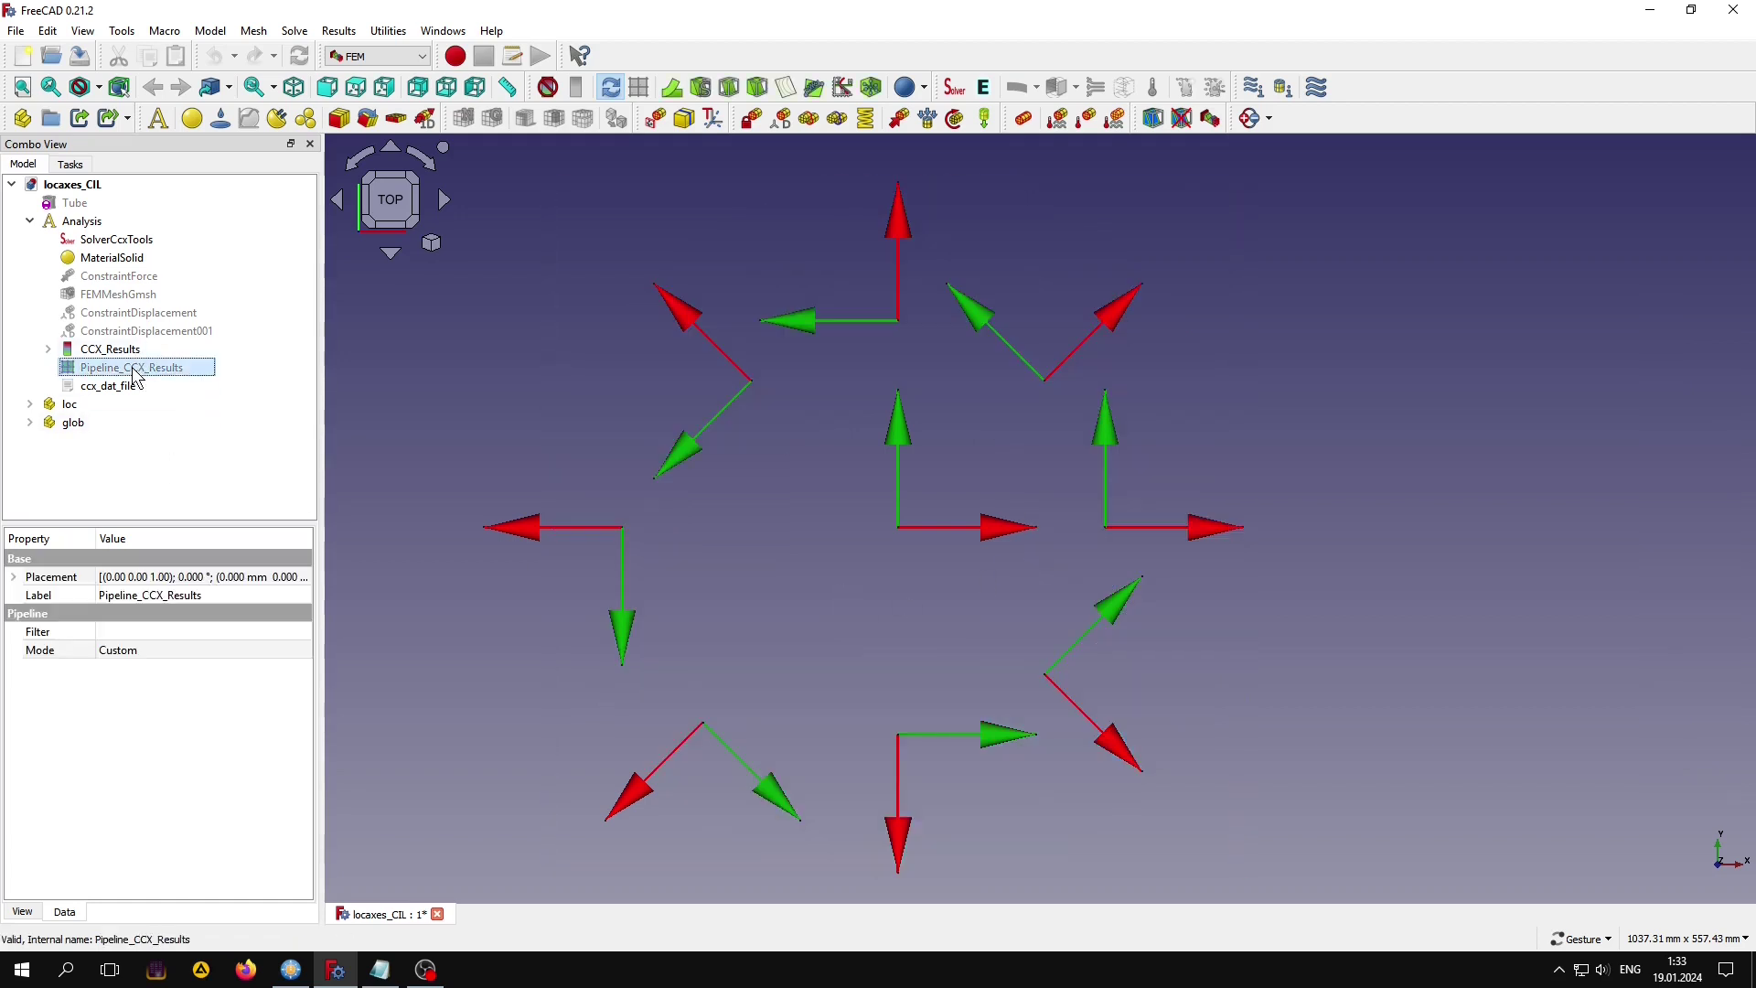
{"action": "key", "text": "Delete"}
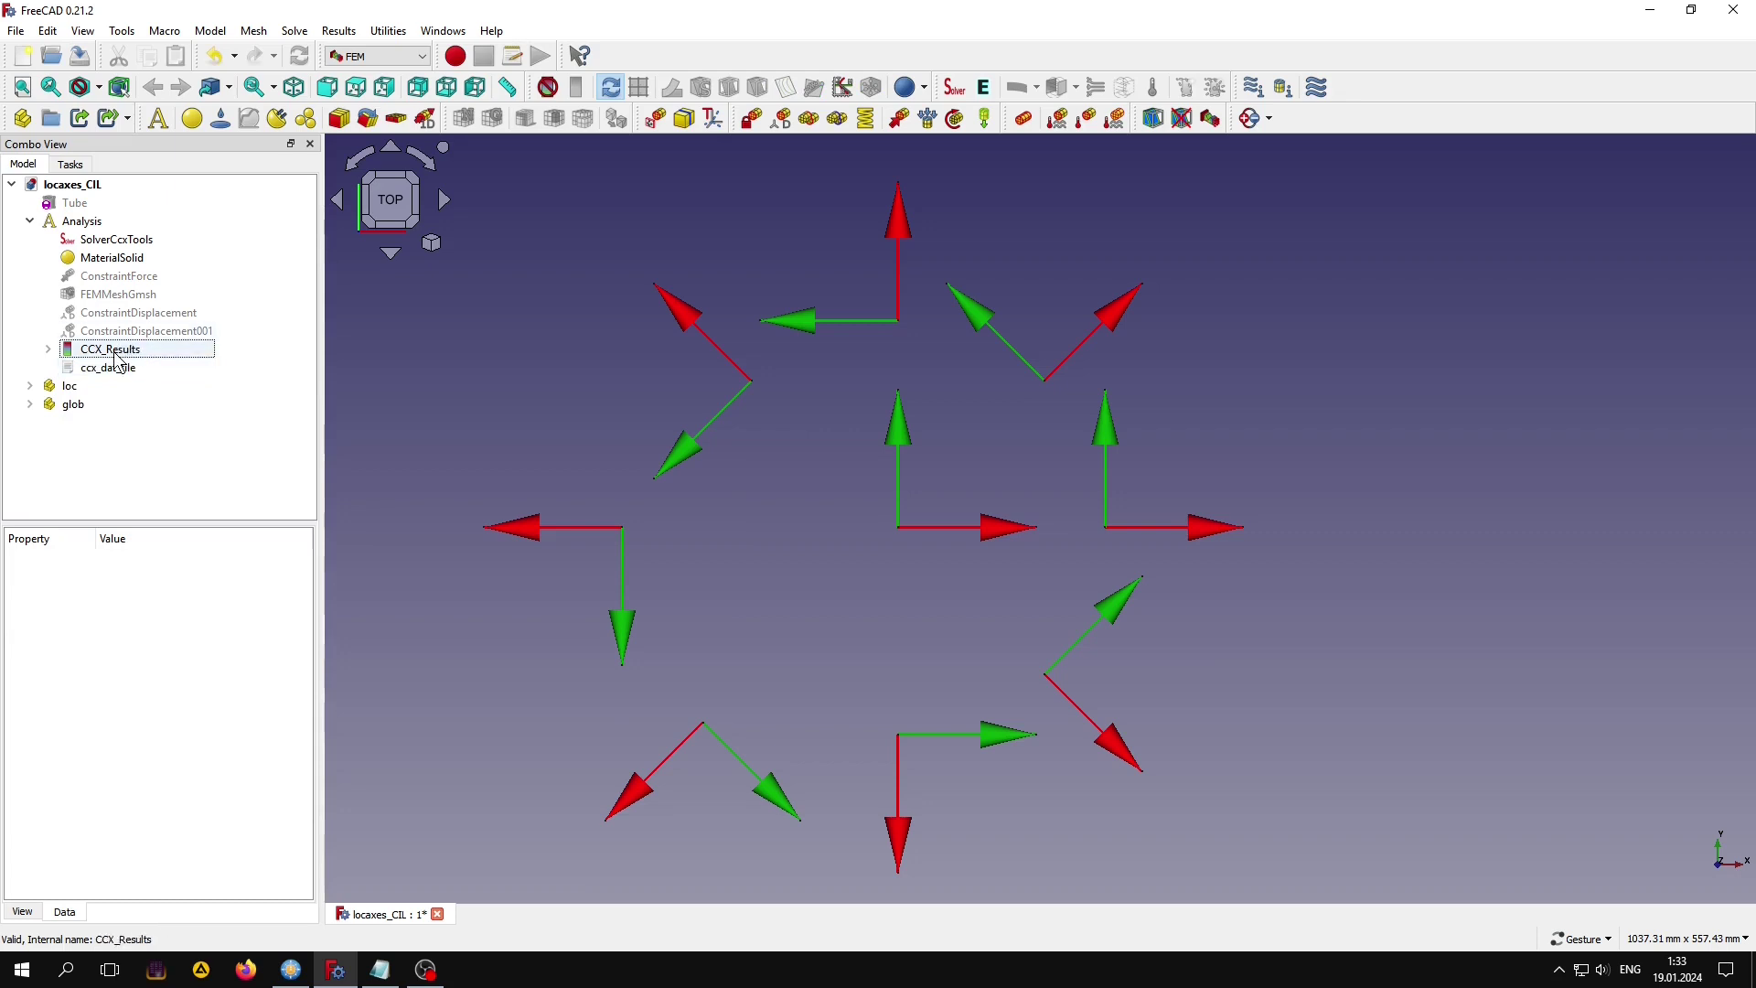
{"action": "left_click", "coordinate": [117, 358]}
{"action": "left_click", "coordinate": [548, 87]}
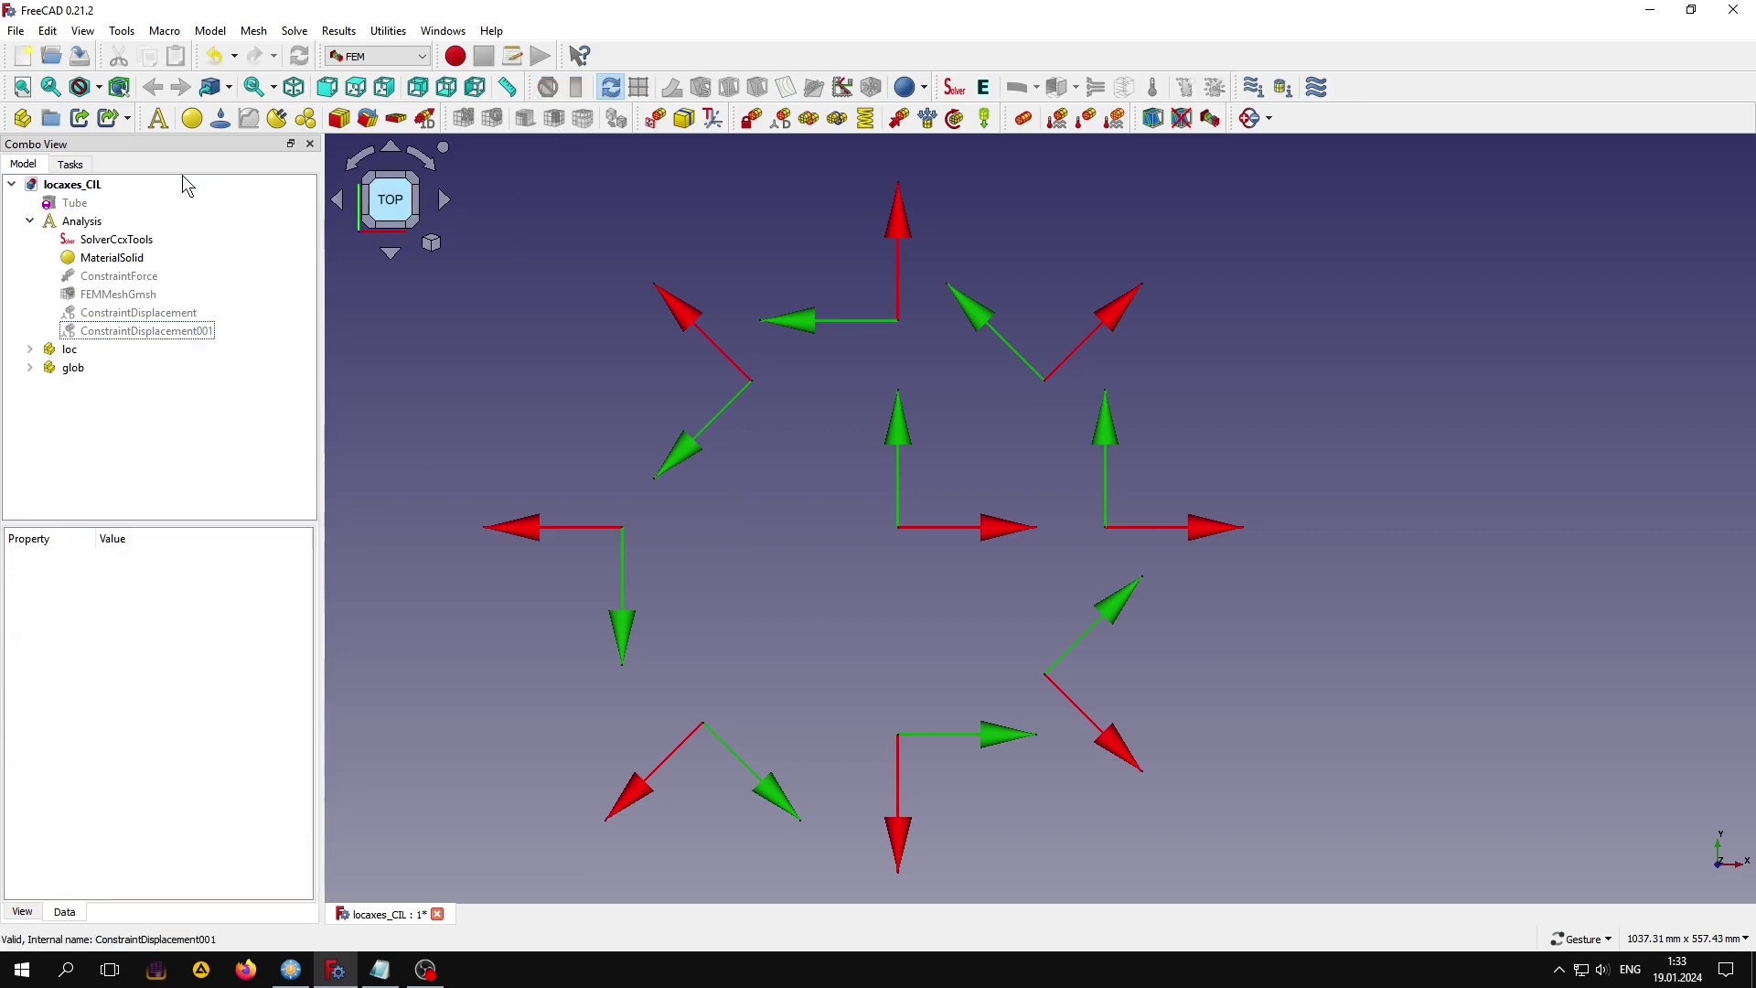
Show the plain Tube ring and open the CalculiX analysis settings.
{"action": "left_click", "coordinate": [120, 203]}
{"action": "key", "text": "space"}
{"action": "left_click", "coordinate": [428, 372]}
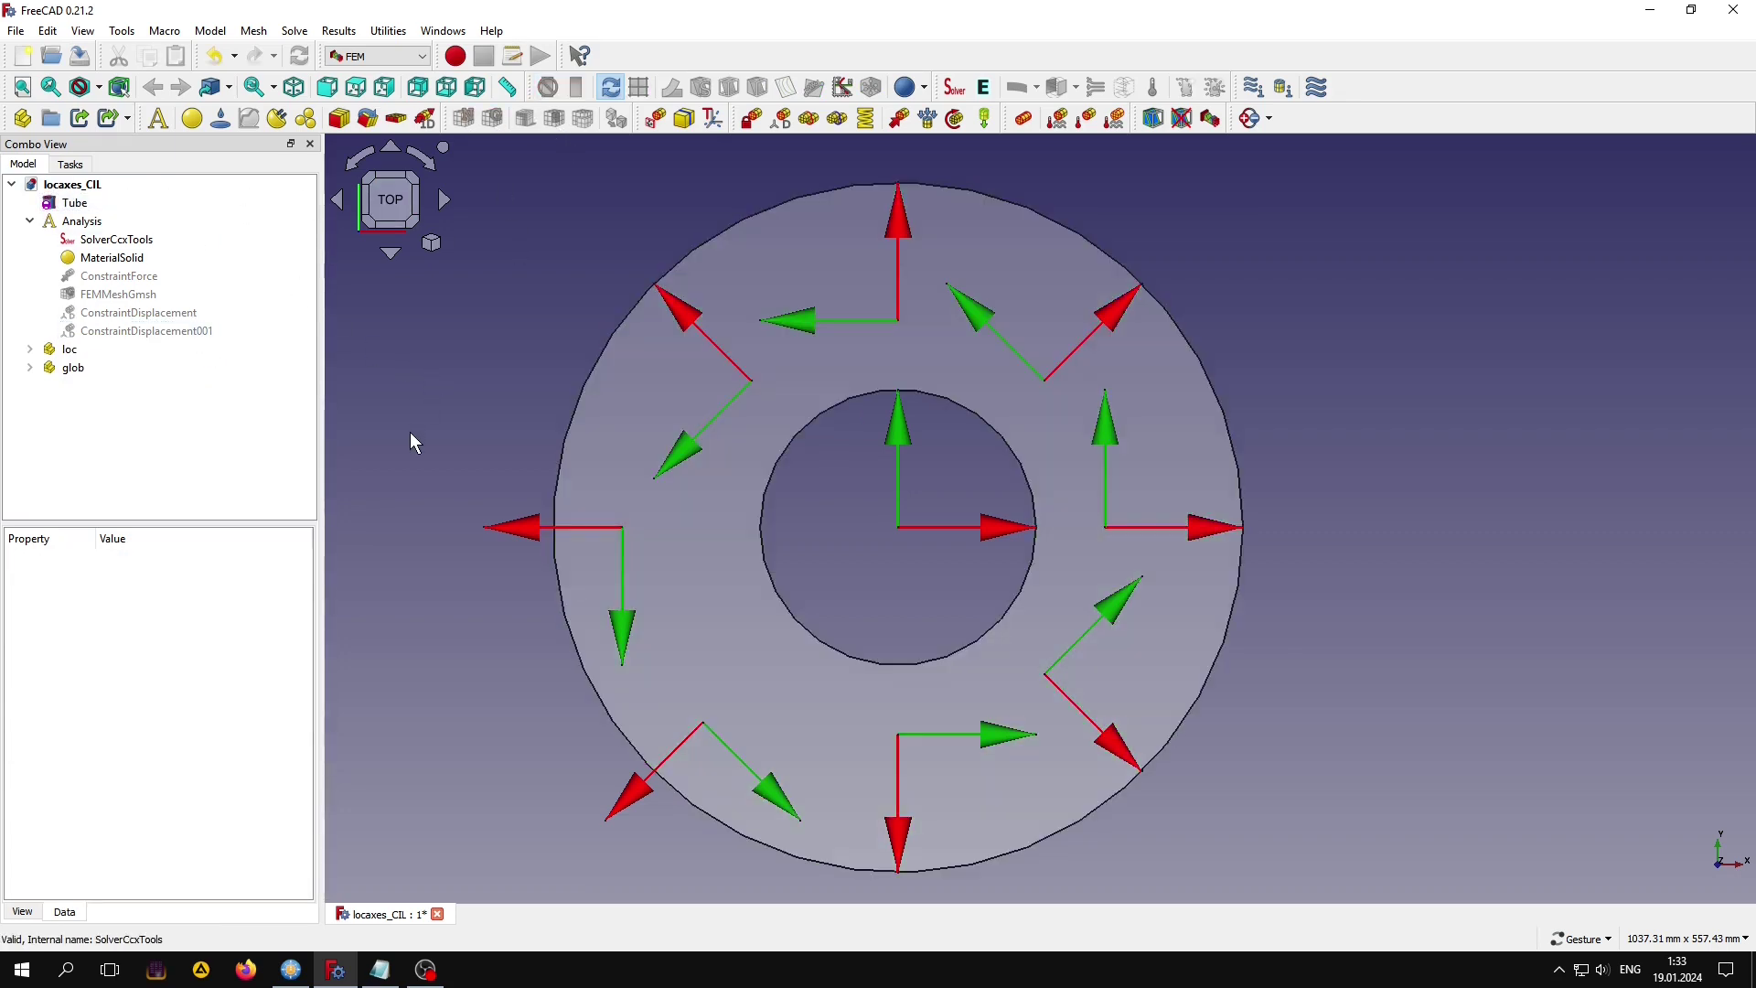
{"action": "double_click", "coordinate": [116, 239]}
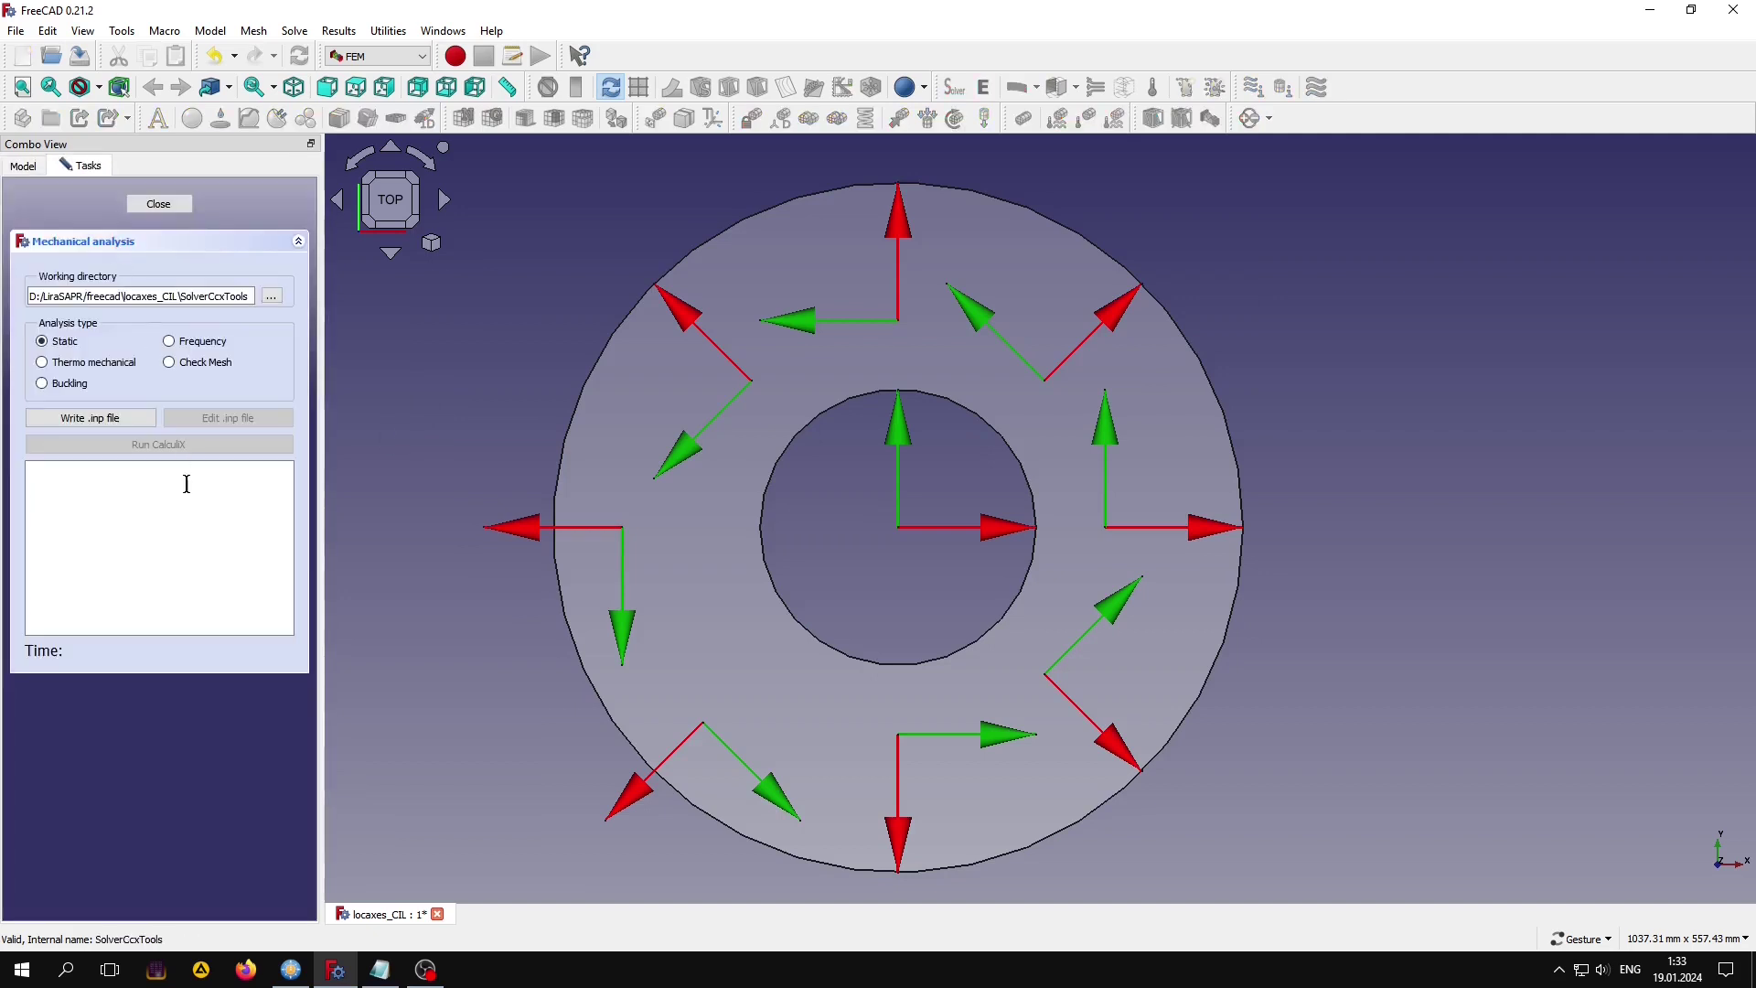
Write and open the solver input file, adding two blank lines after the elastic material values.
{"action": "left_click", "coordinate": [87, 418]}
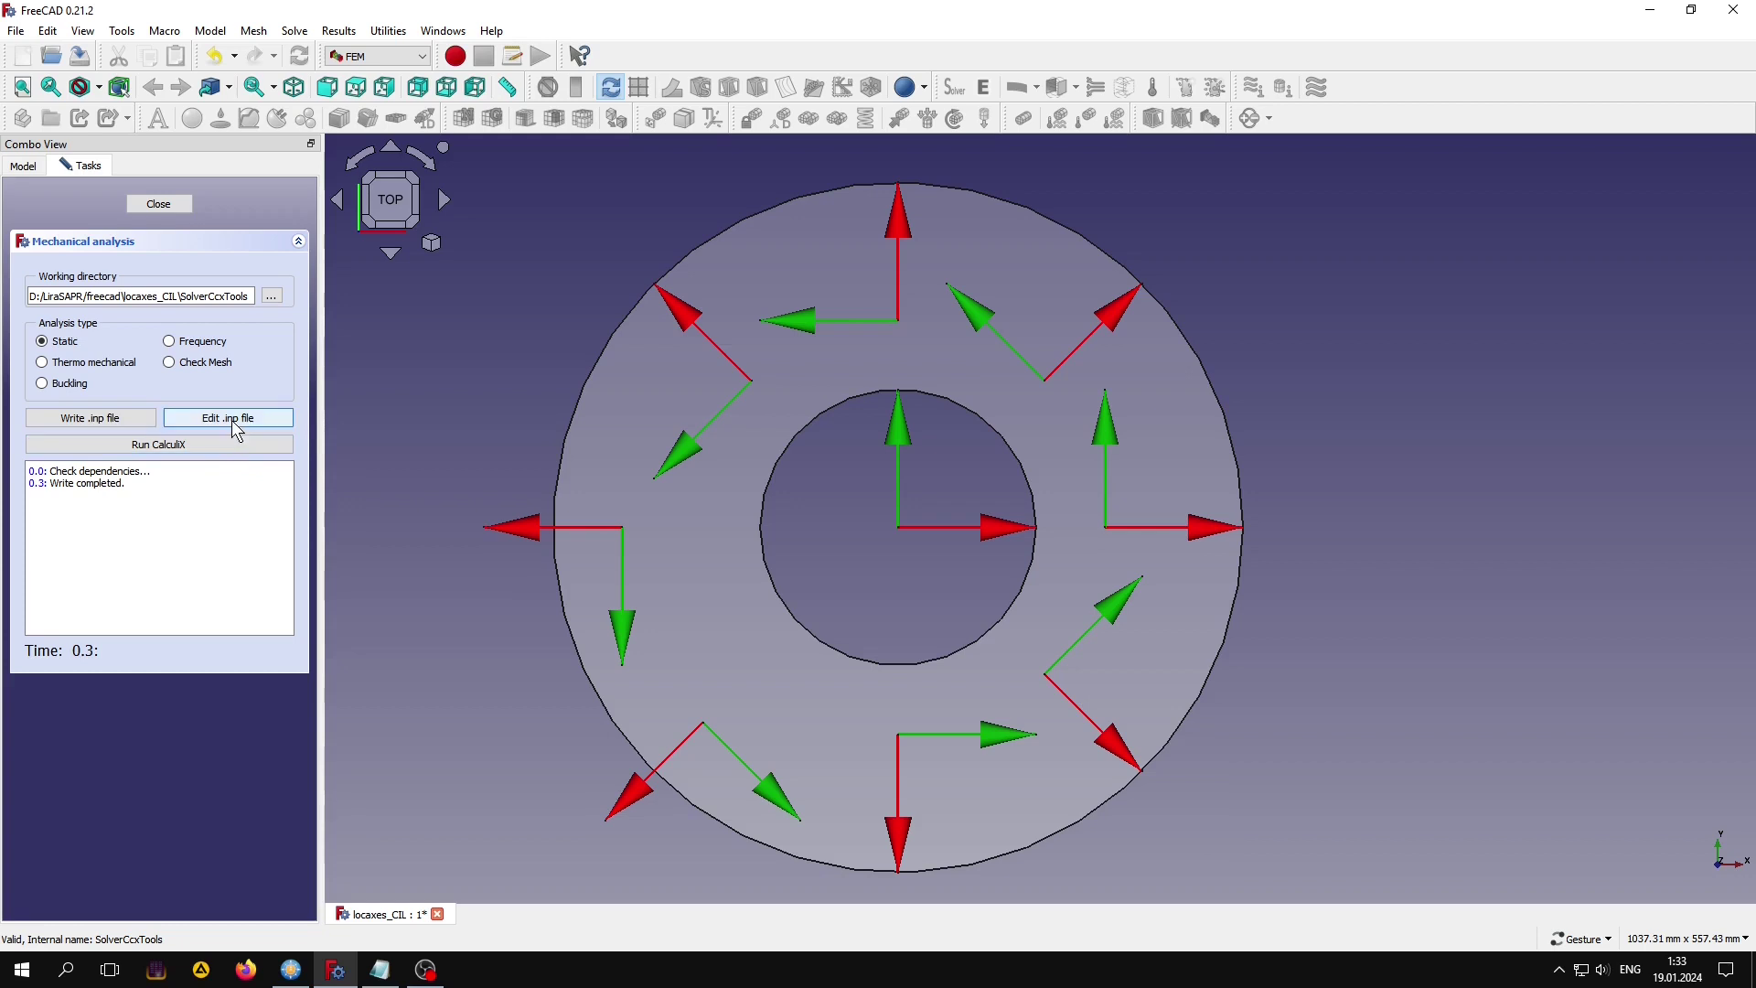
{"action": "left_click", "coordinate": [233, 420]}
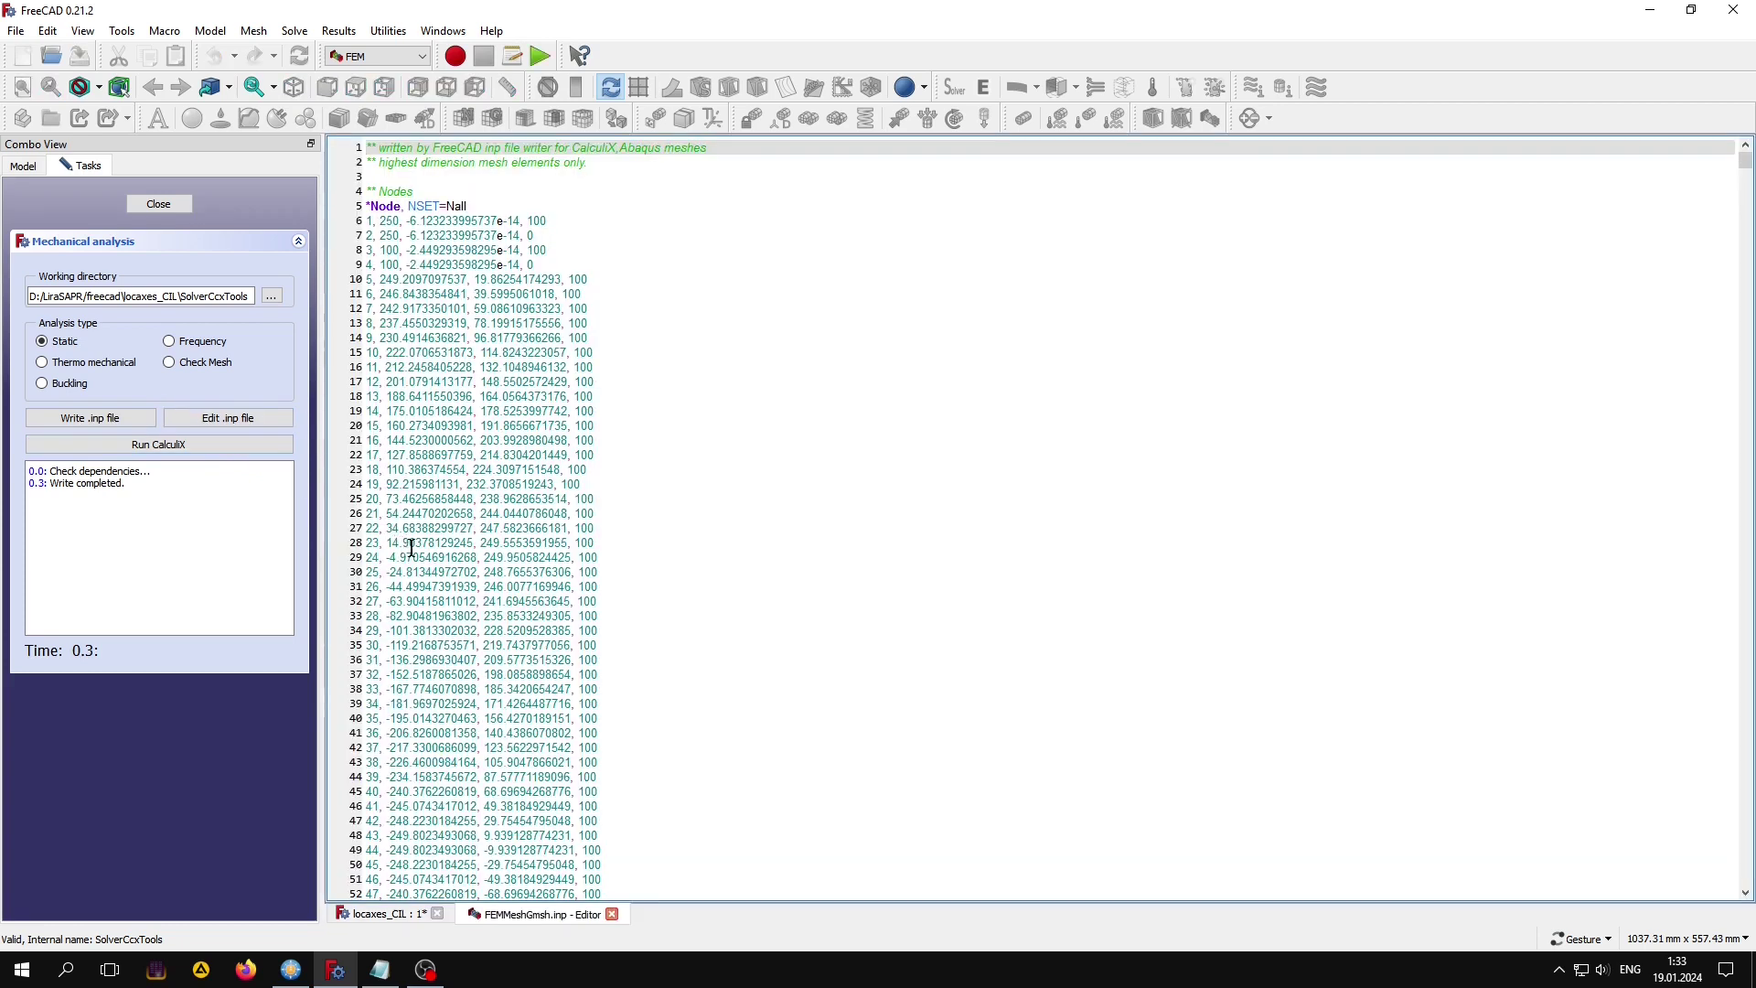
{"action": "left_click_drag", "start_coordinate": [1749, 164], "coordinate": [1698, 842]}
{"action": "scroll", "coordinate": [935, 506], "scroll_direction": "down", "scroll_amount": 1}
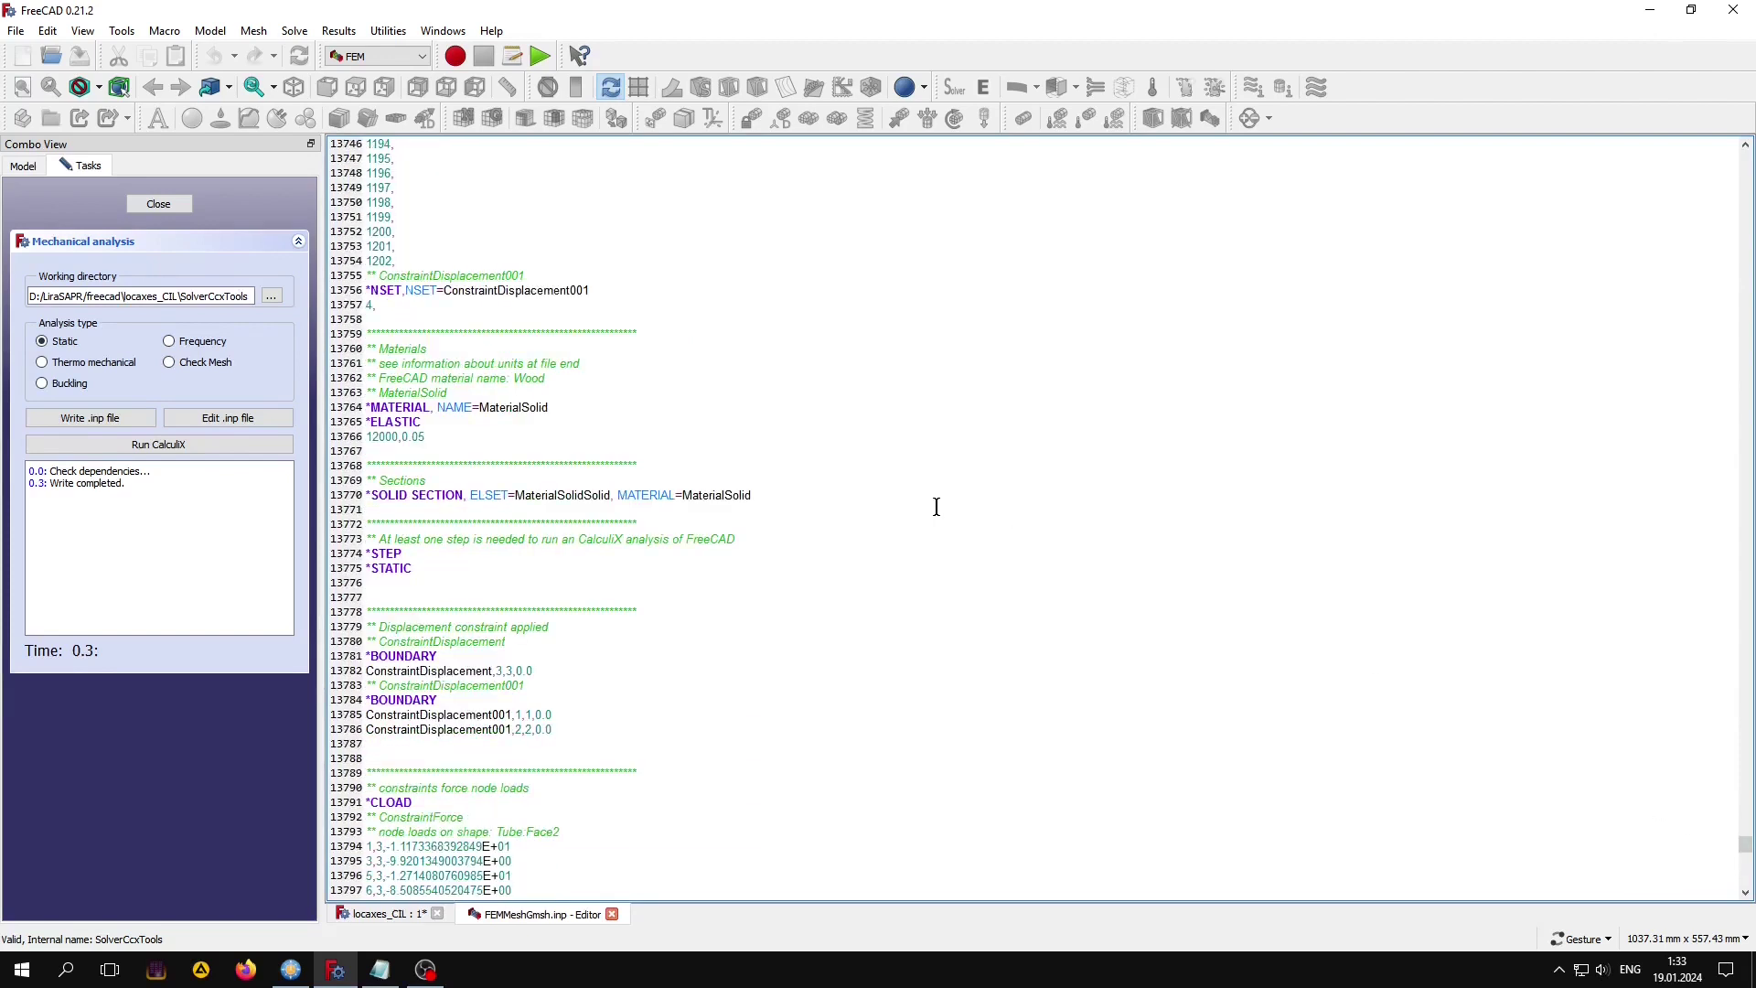
{"action": "scroll", "coordinate": [731, 556], "scroll_direction": "down", "scroll_amount": 2}
{"action": "left_click", "coordinate": [489, 393]}
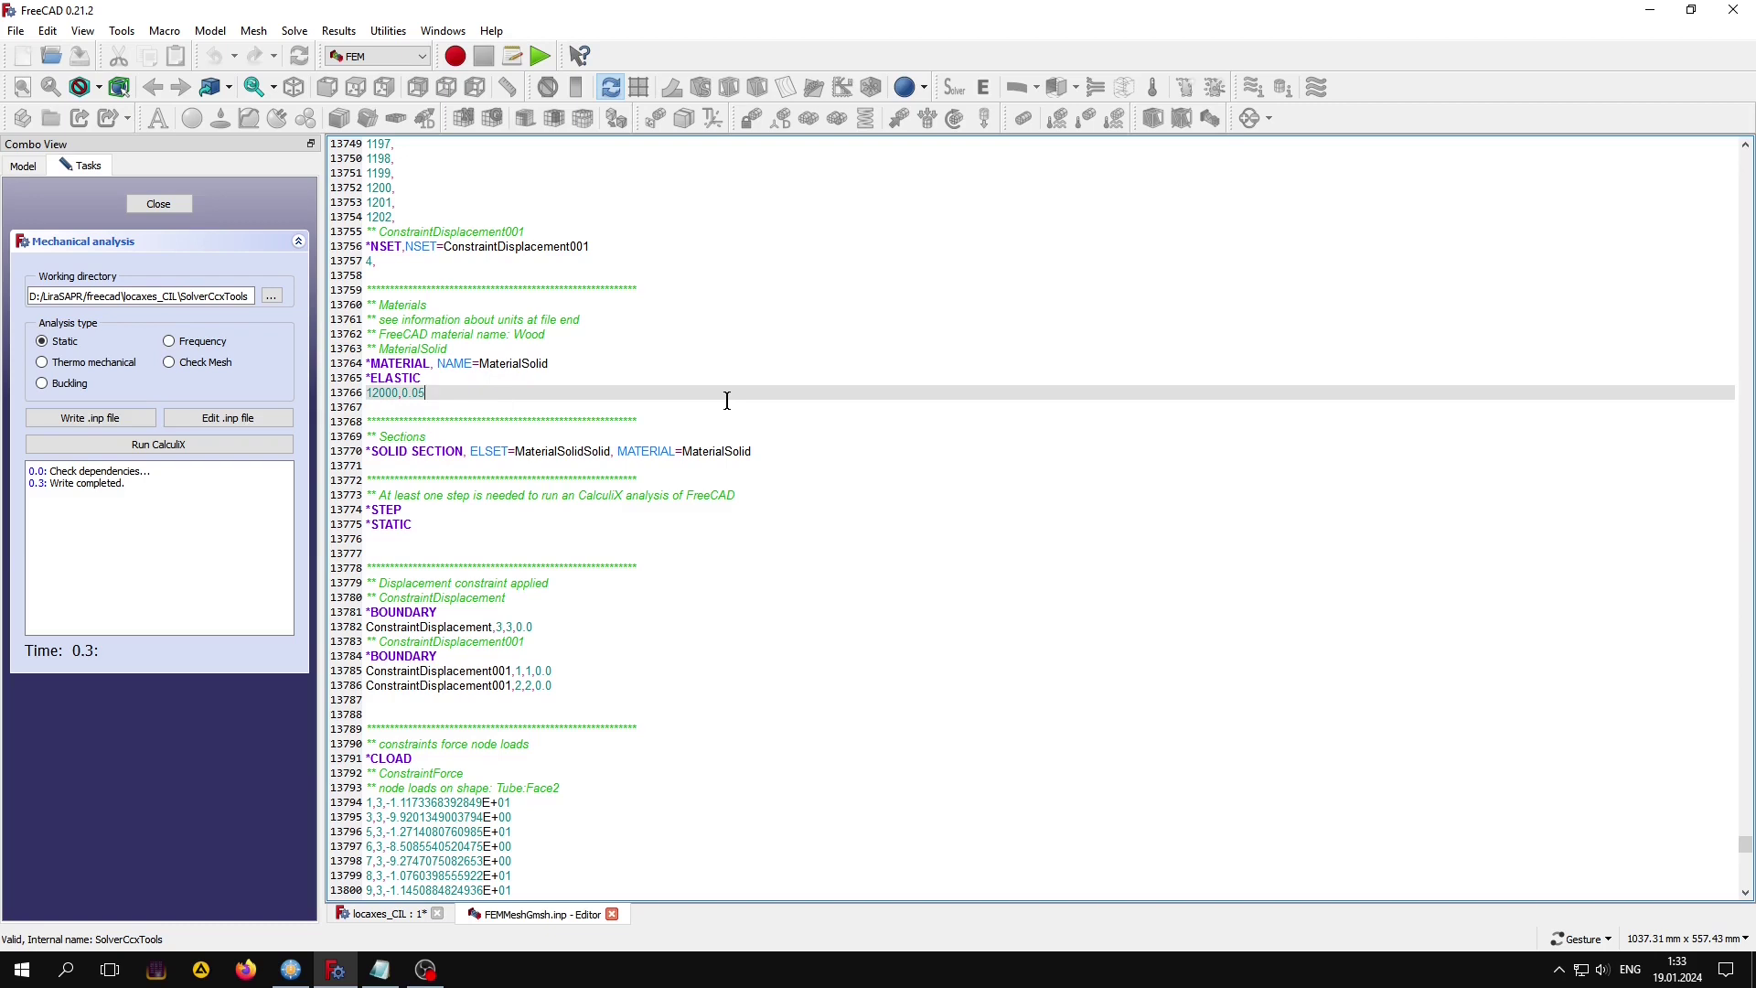
{"action": "key", "text": "Return"}
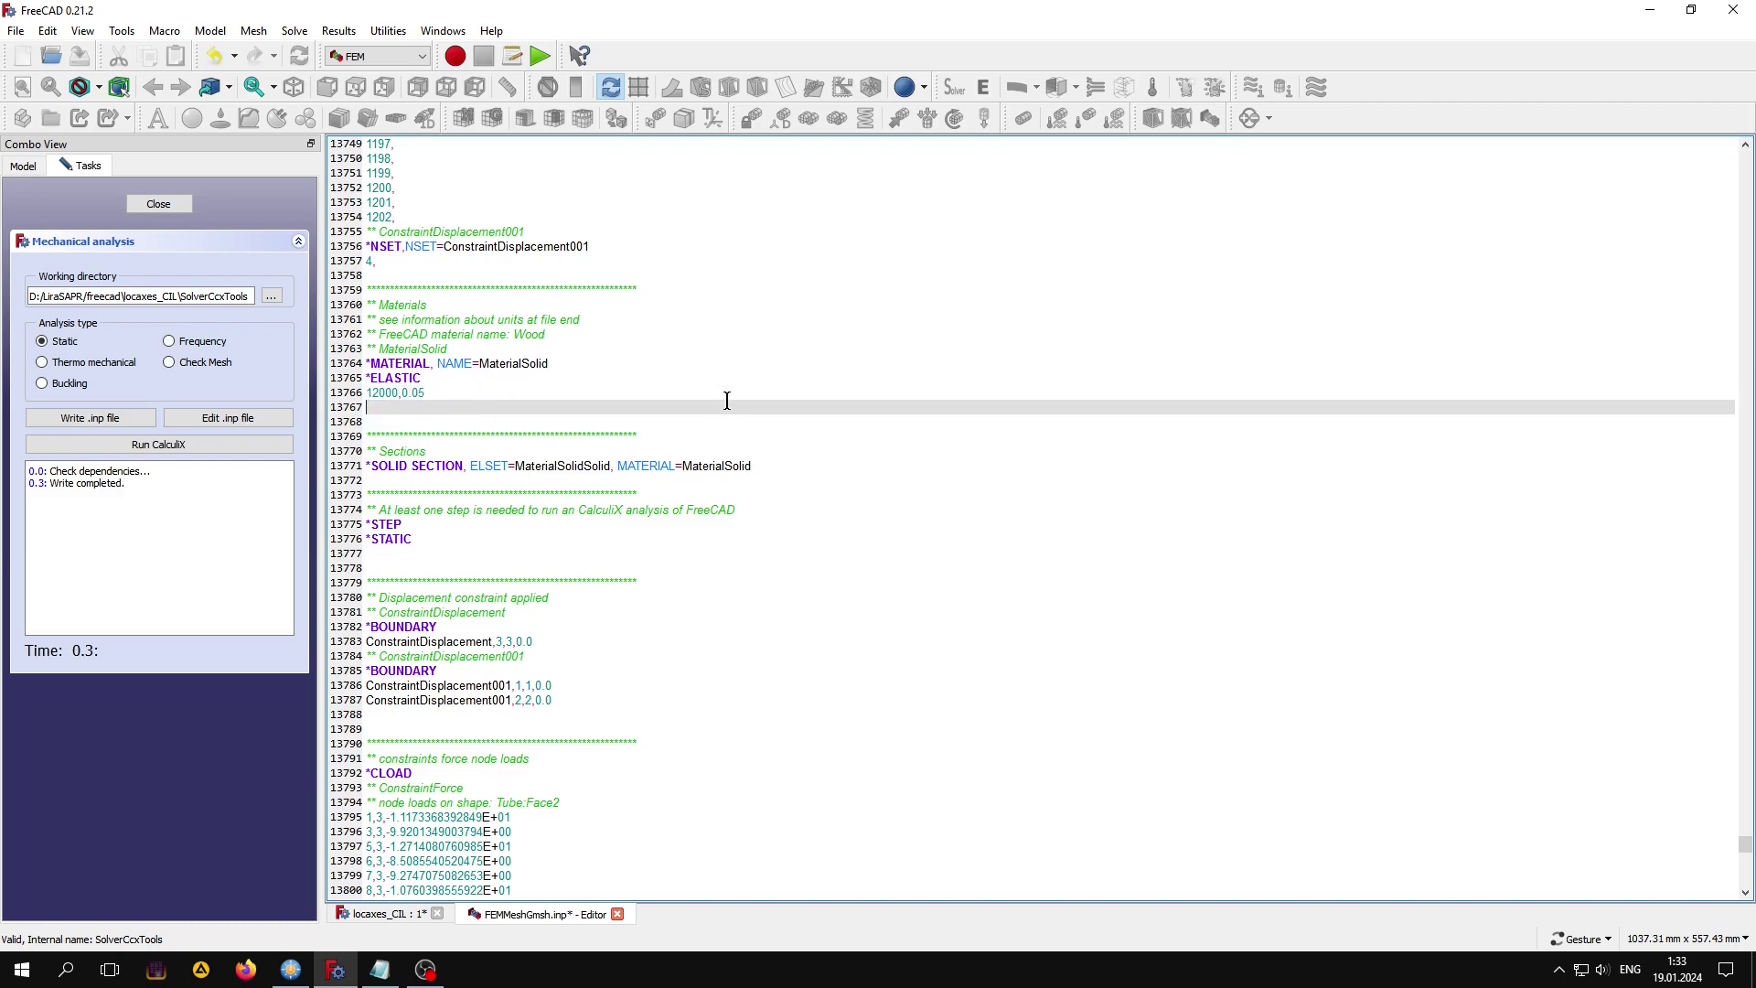
{"action": "key", "text": "Return"}
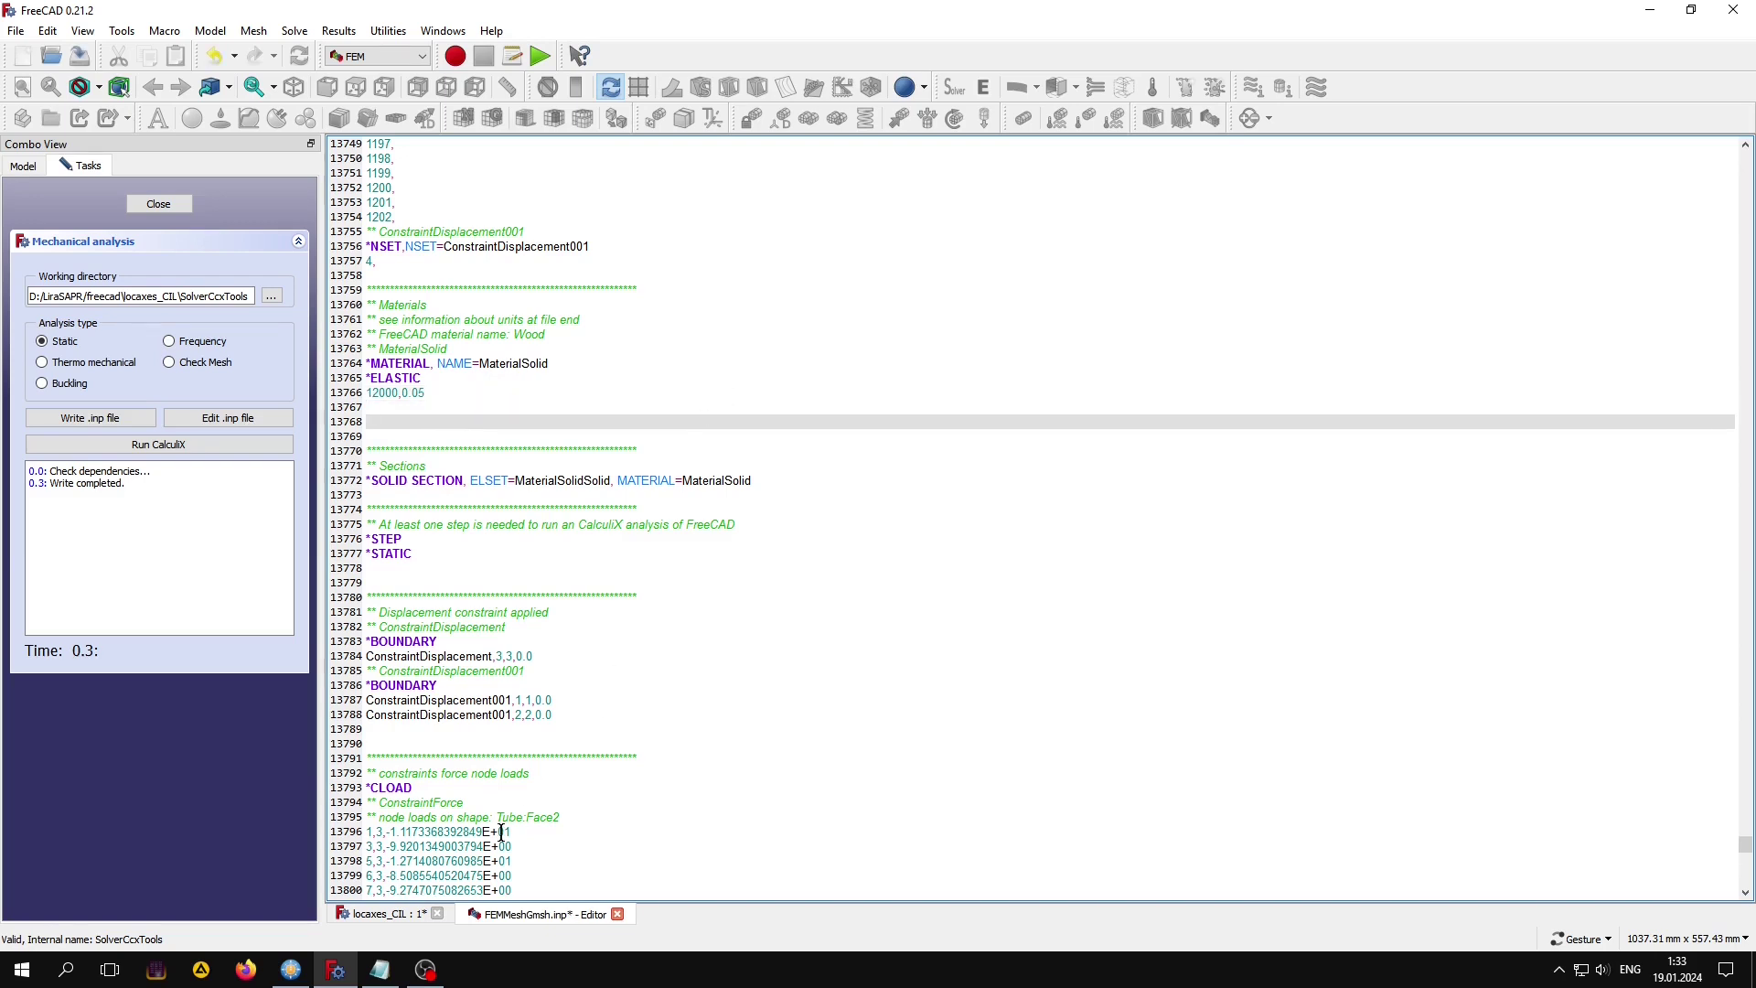
Copy the *ORIENTATION template line with SYSTEM=CYLINDRICAL from the notes.
{"action": "left_click", "coordinate": [380, 970]}
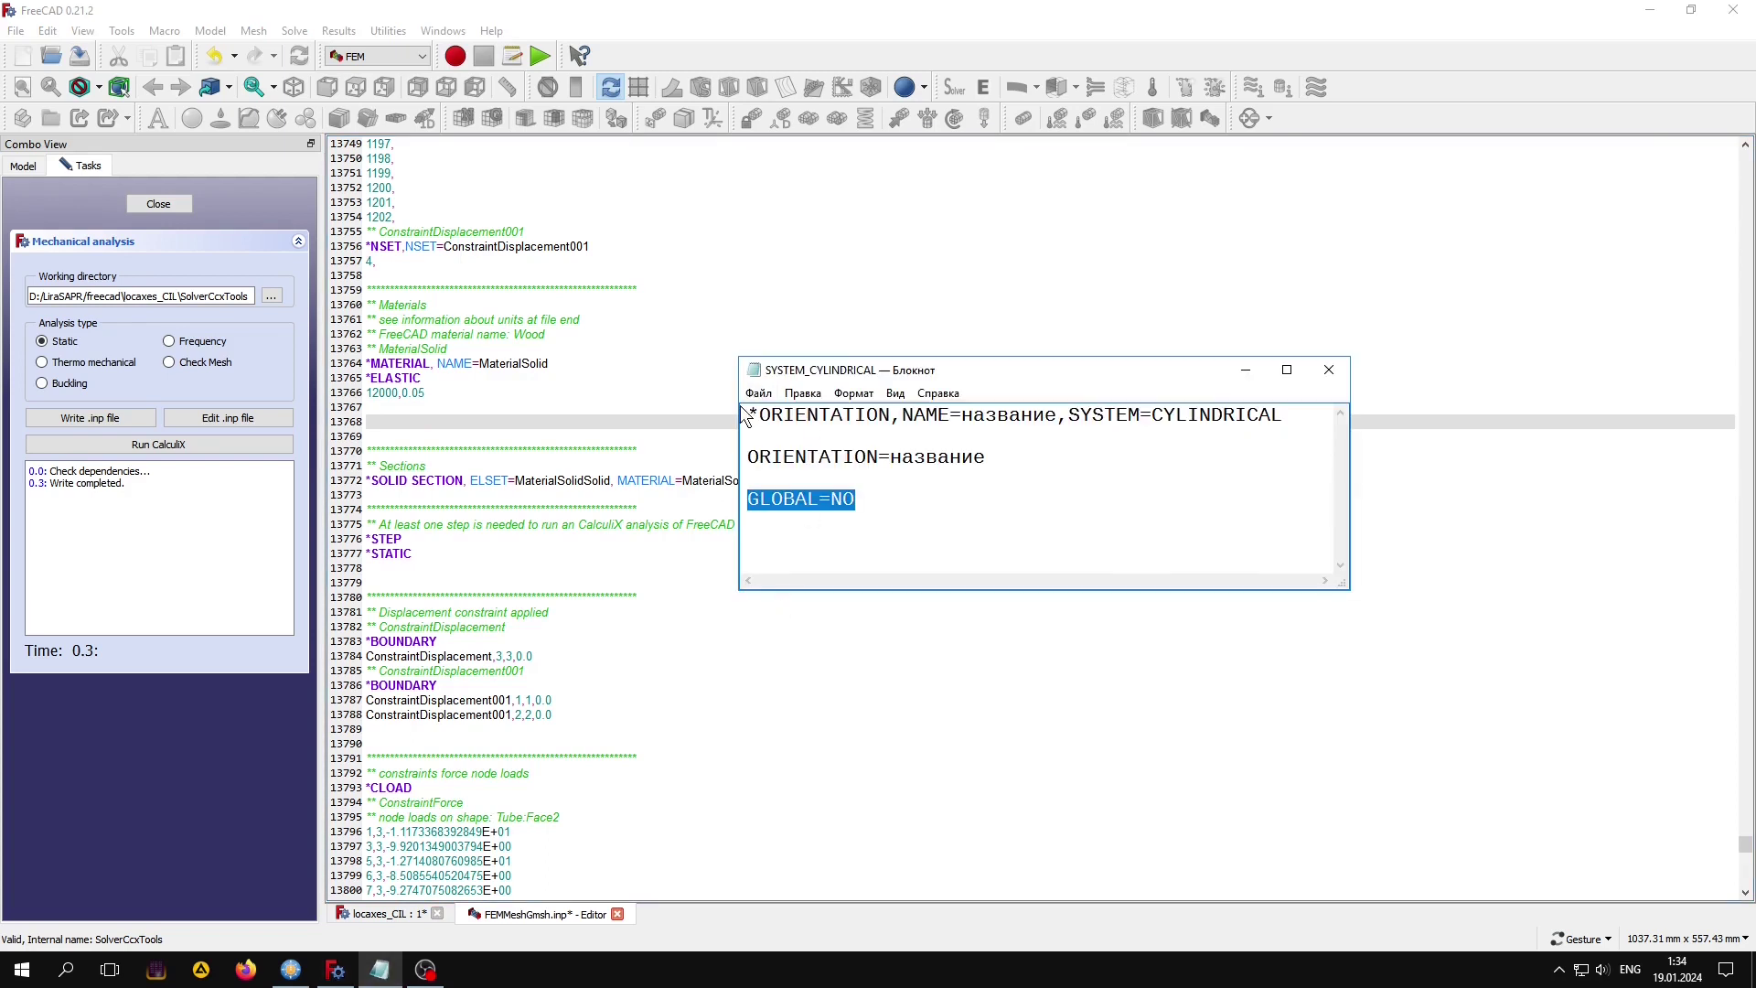
{"action": "left_click_drag", "start_coordinate": [747, 416], "coordinate": [1056, 415]}
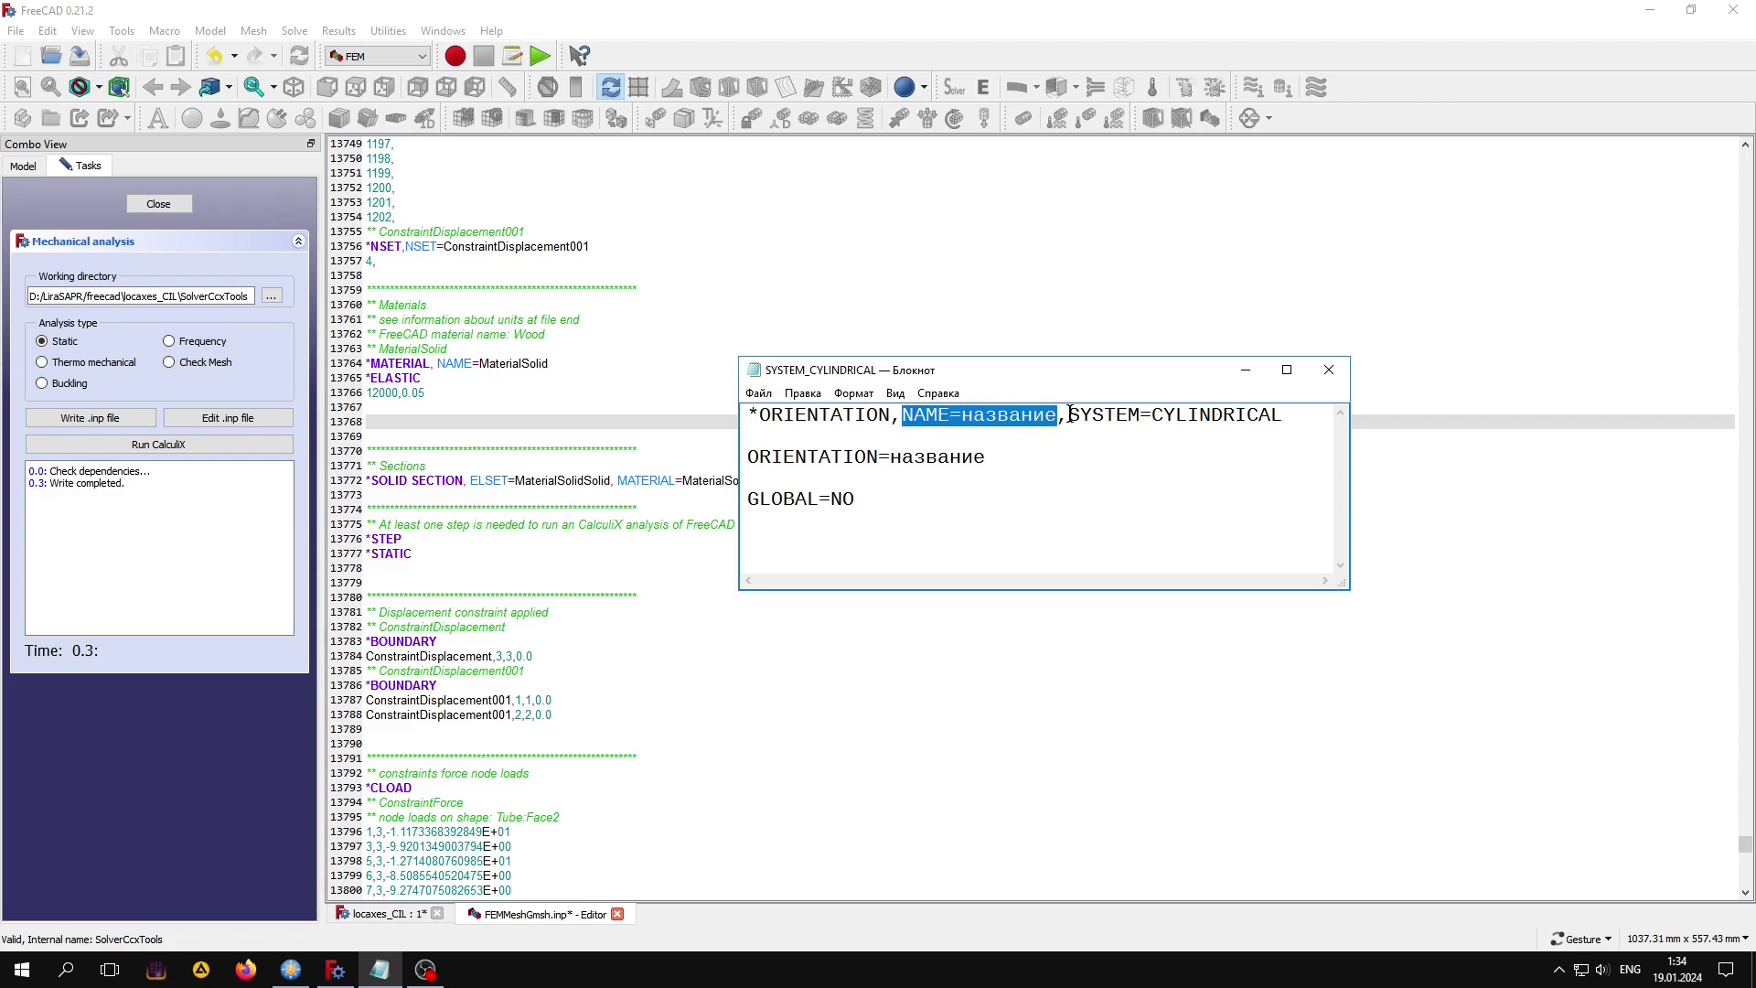
{"action": "left_click_drag", "start_coordinate": [1070, 415], "coordinate": [1292, 418]}
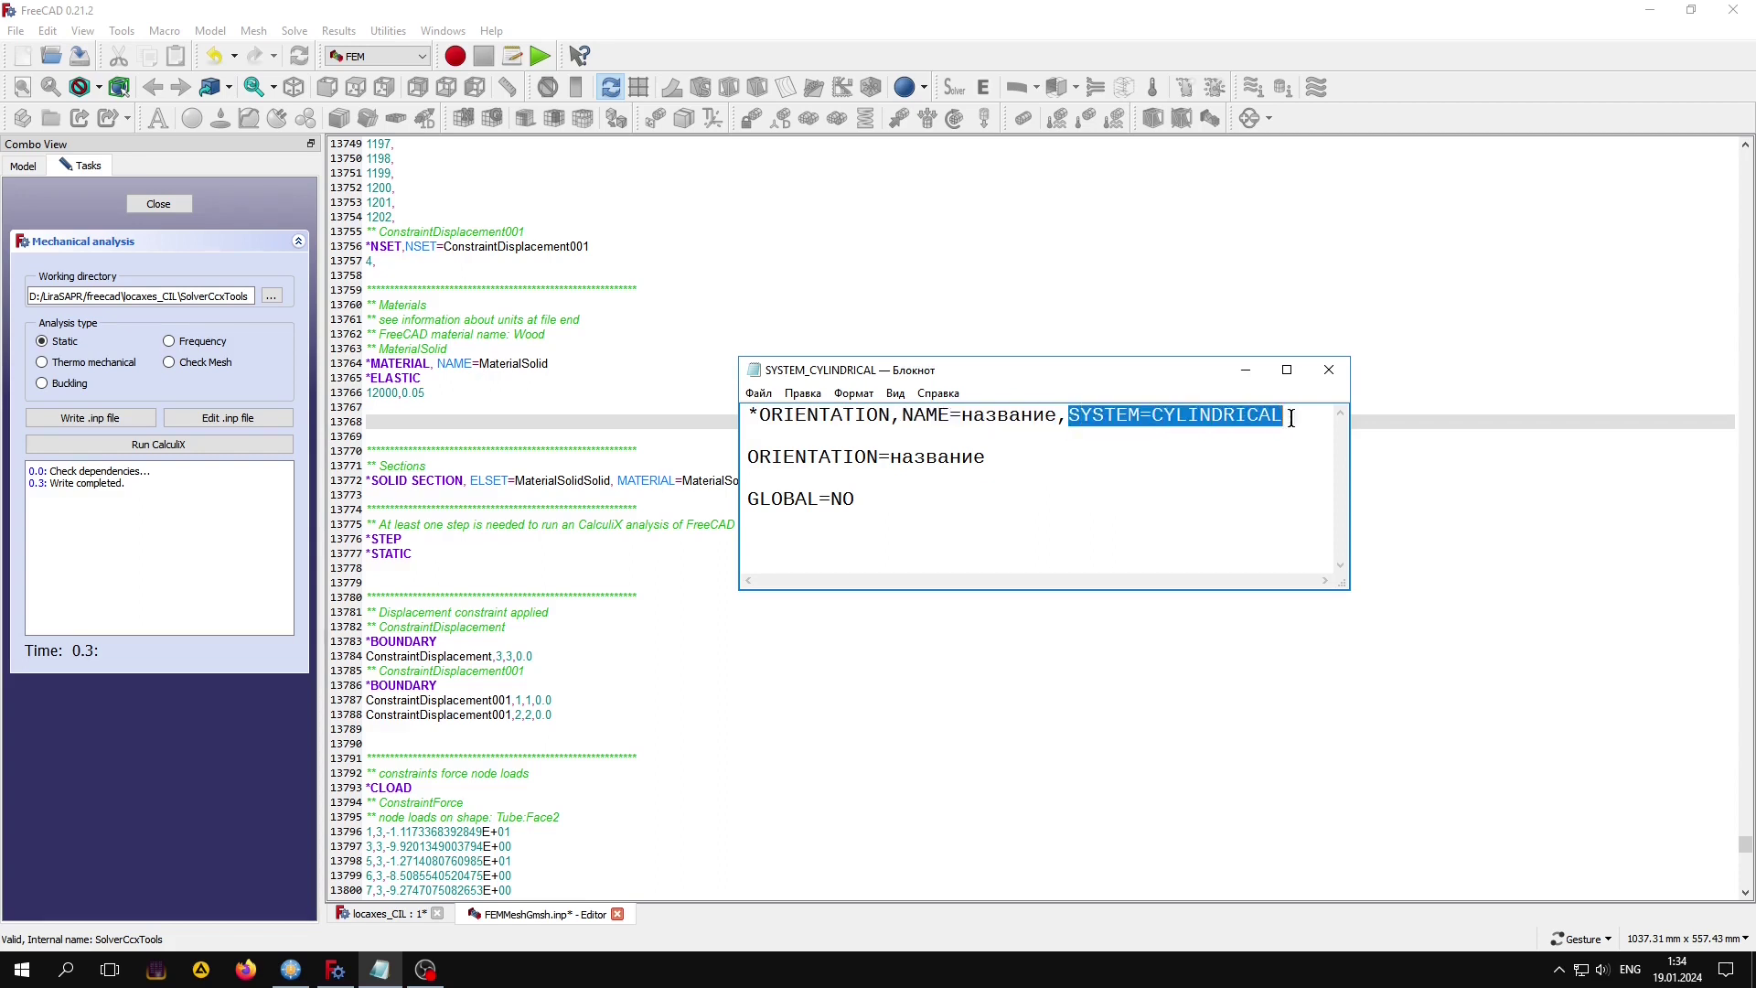
{"action": "left_click", "coordinate": [1127, 480]}
{"action": "left_click_drag", "start_coordinate": [1280, 416], "coordinate": [748, 416]}
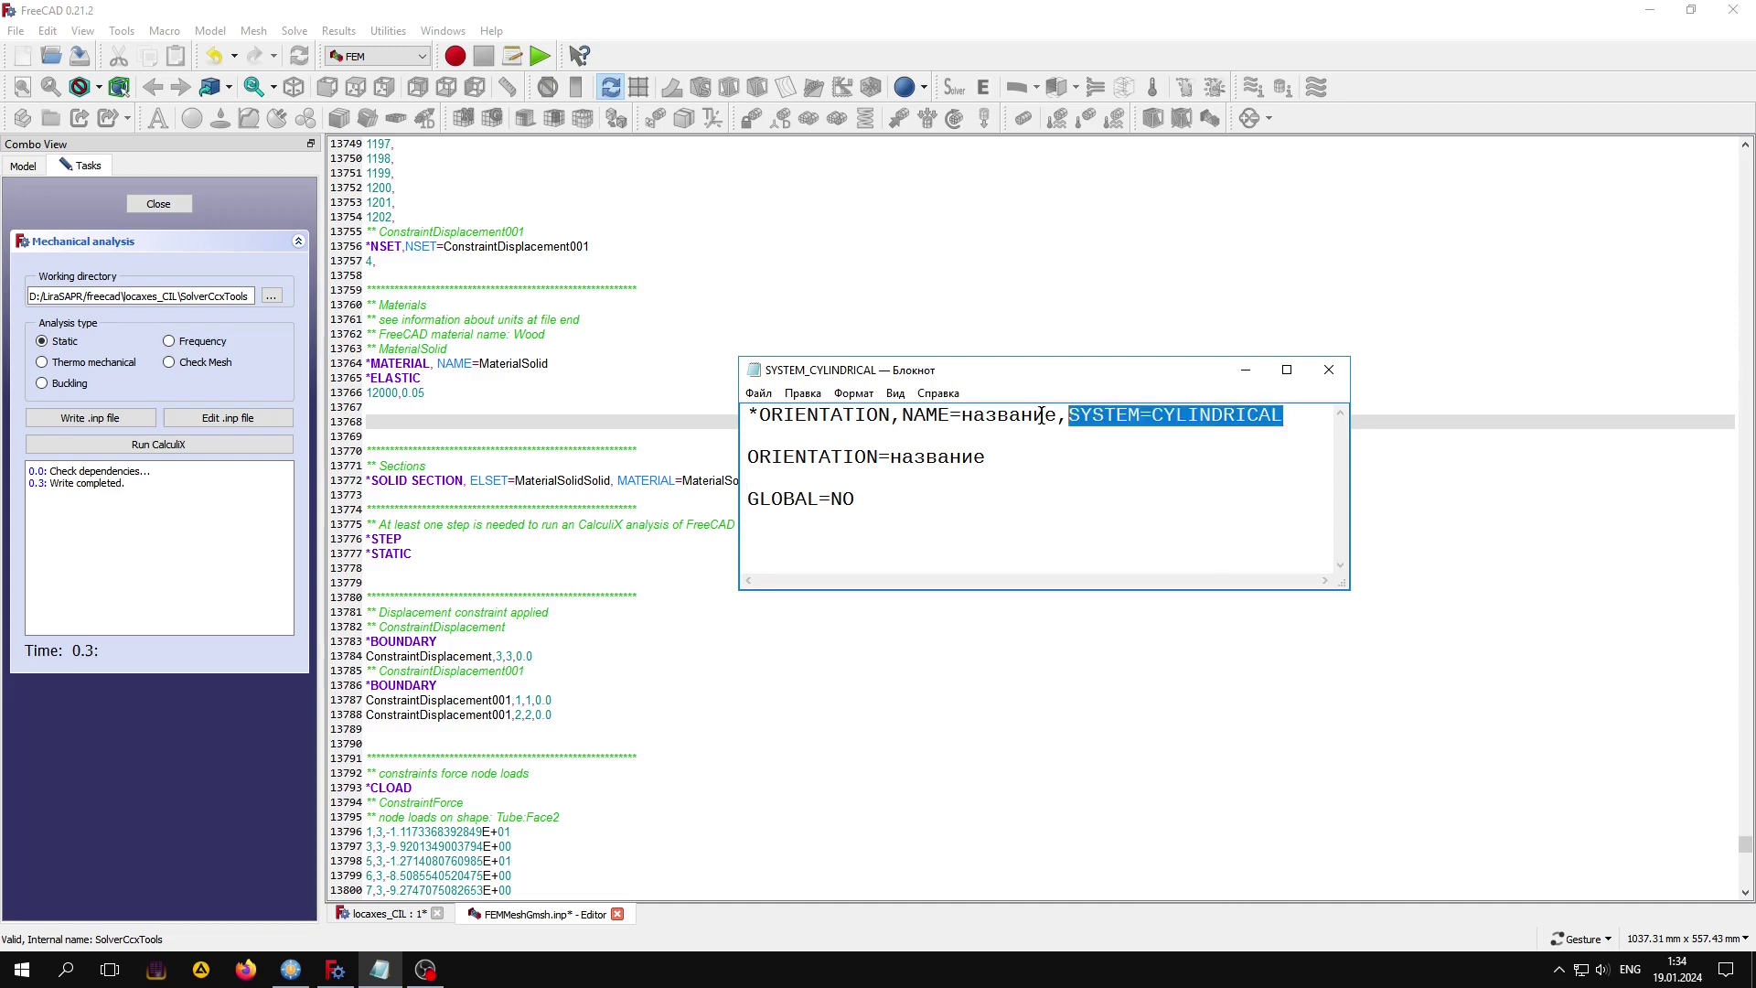
{"action": "right_click", "coordinate": [769, 418]}
{"action": "left_click", "coordinate": [828, 472]}
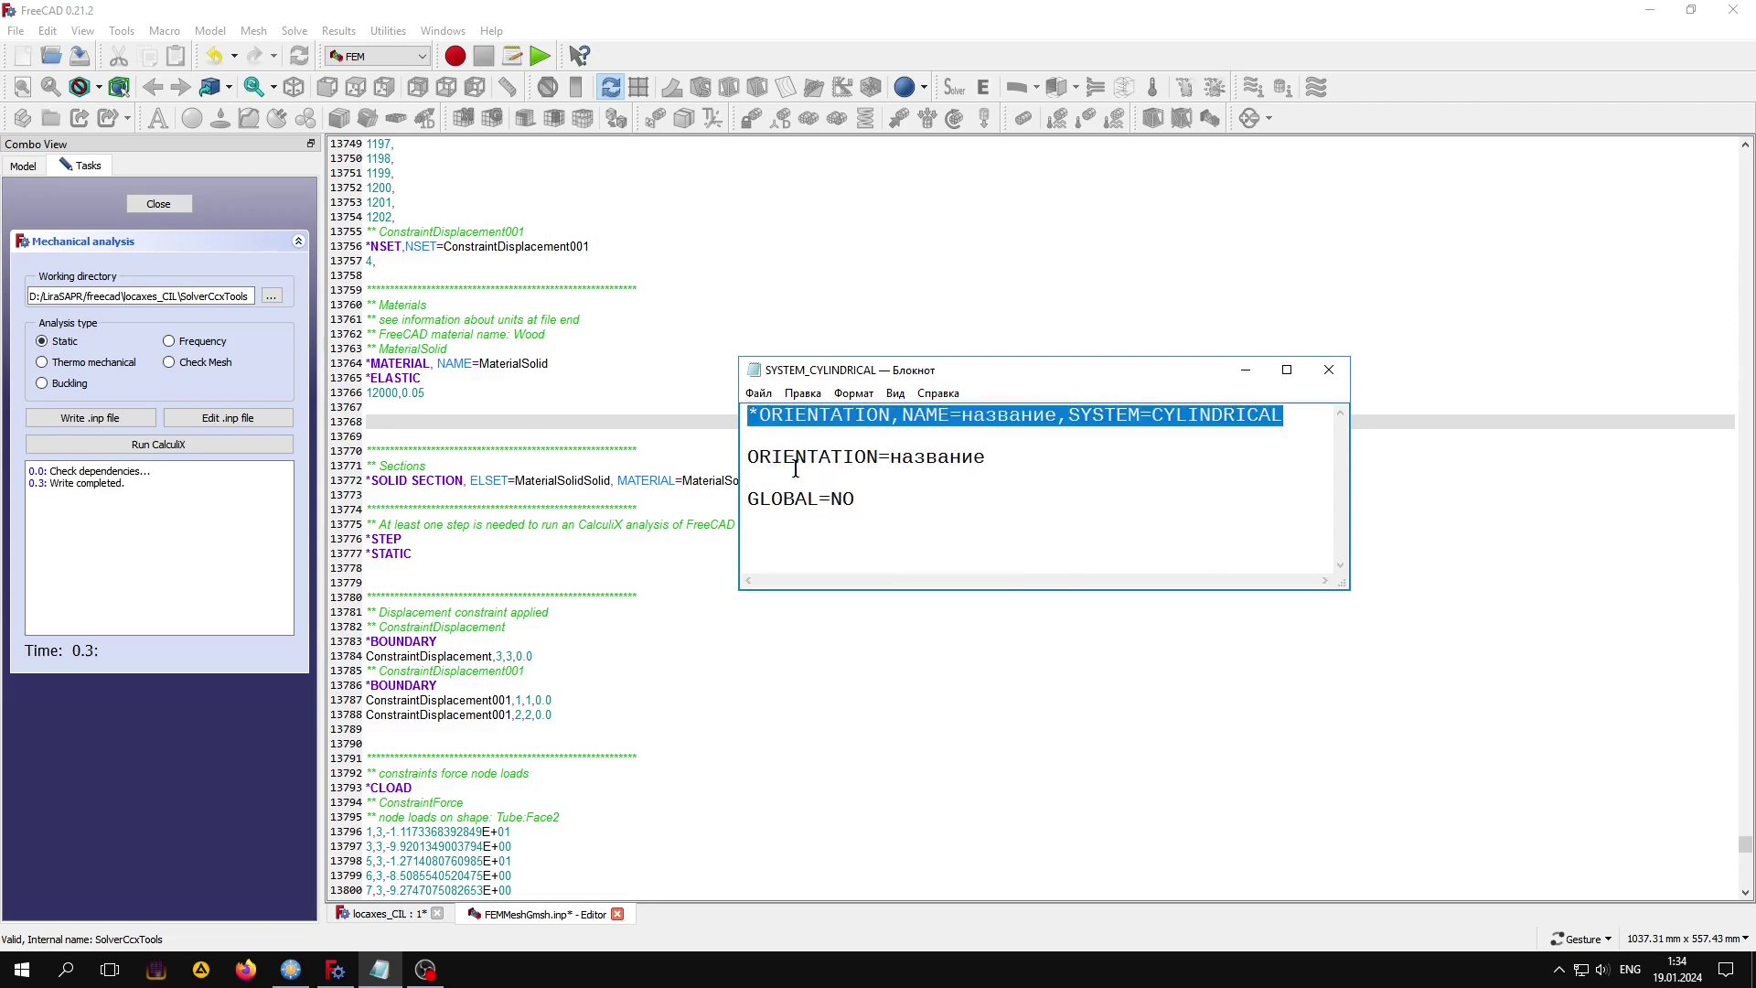
Paste the orientation line onto line 13768, rename название to OR, and start a new line.
{"action": "left_click", "coordinate": [378, 414]}
{"action": "left_click", "coordinate": [376, 423]}
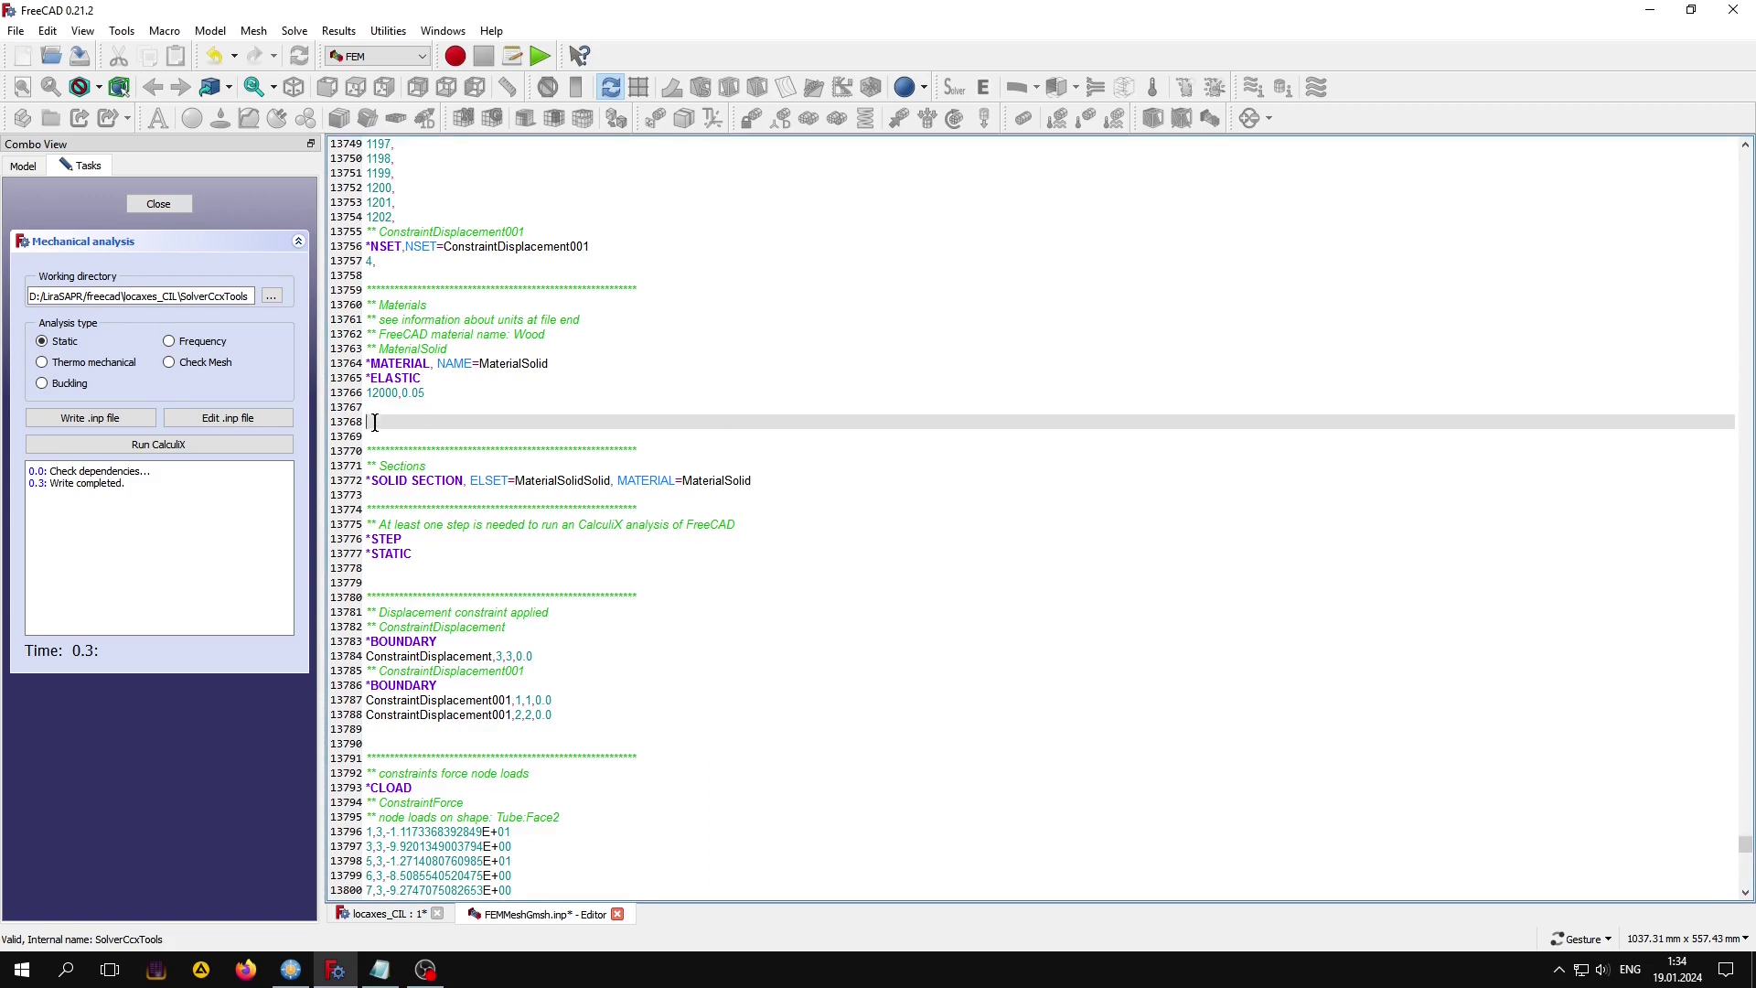
{"action": "right_click", "coordinate": [375, 423]}
{"action": "left_click", "coordinate": [420, 516]}
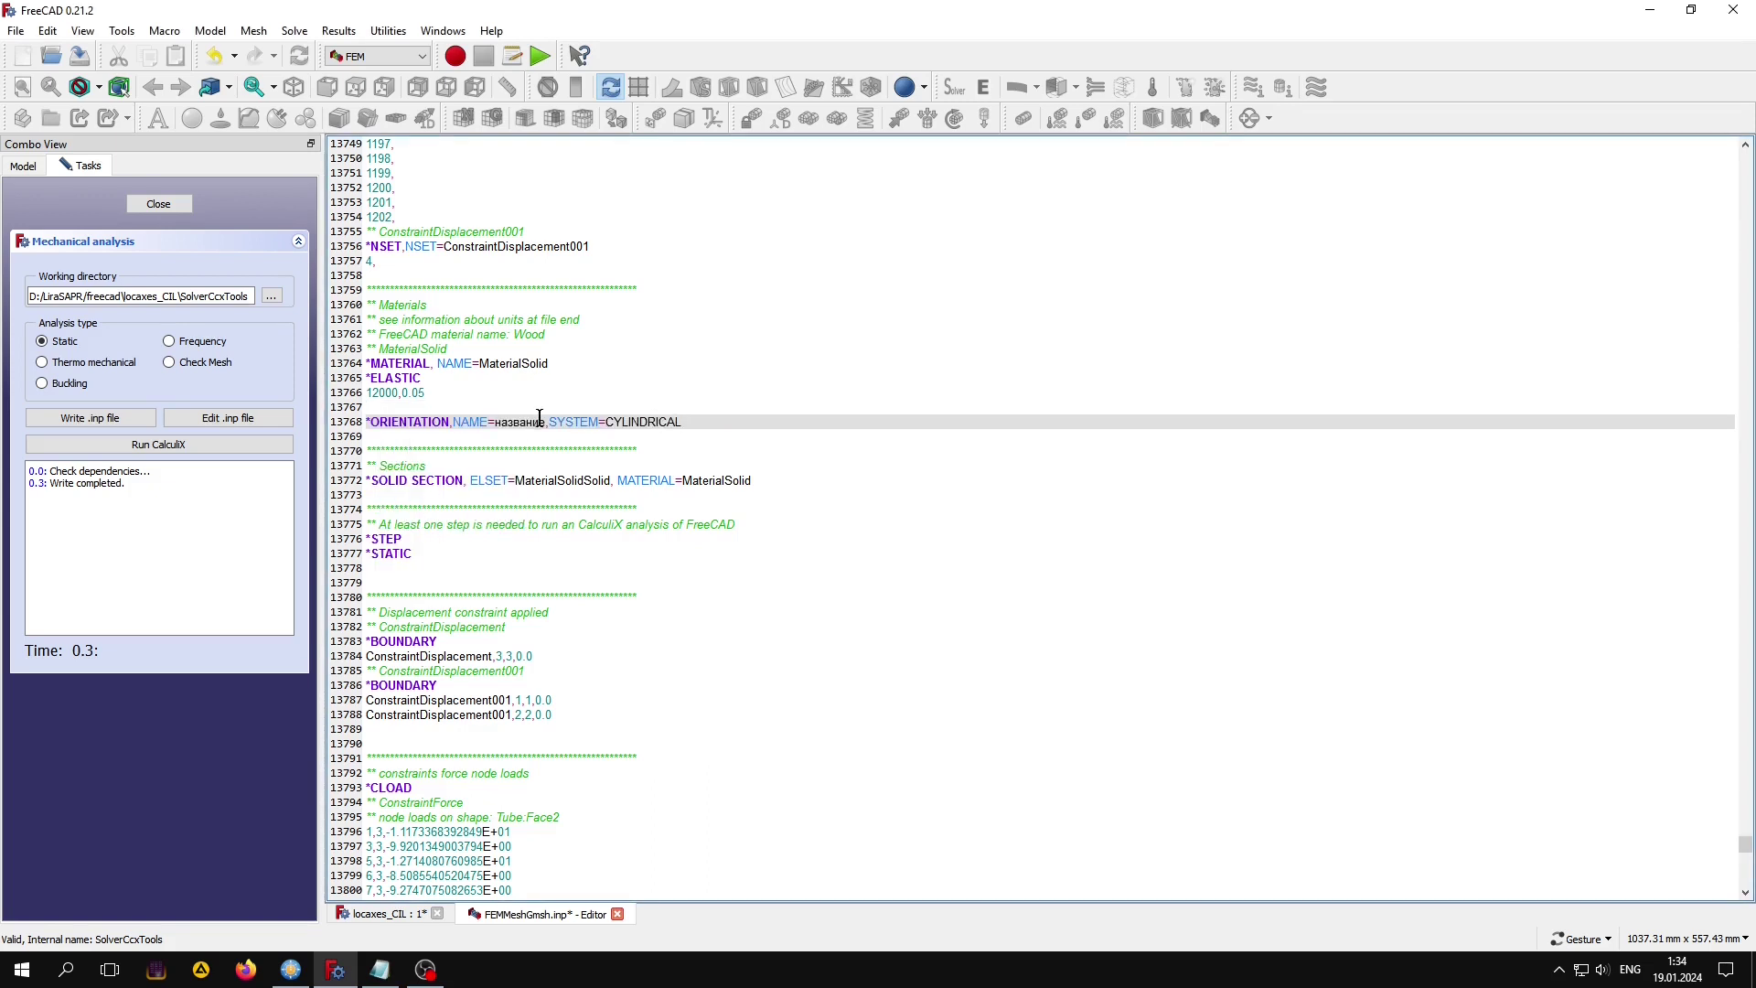
{"action": "left_click_drag", "start_coordinate": [494, 423], "coordinate": [544, 423]}
{"action": "type", "text": "O"}
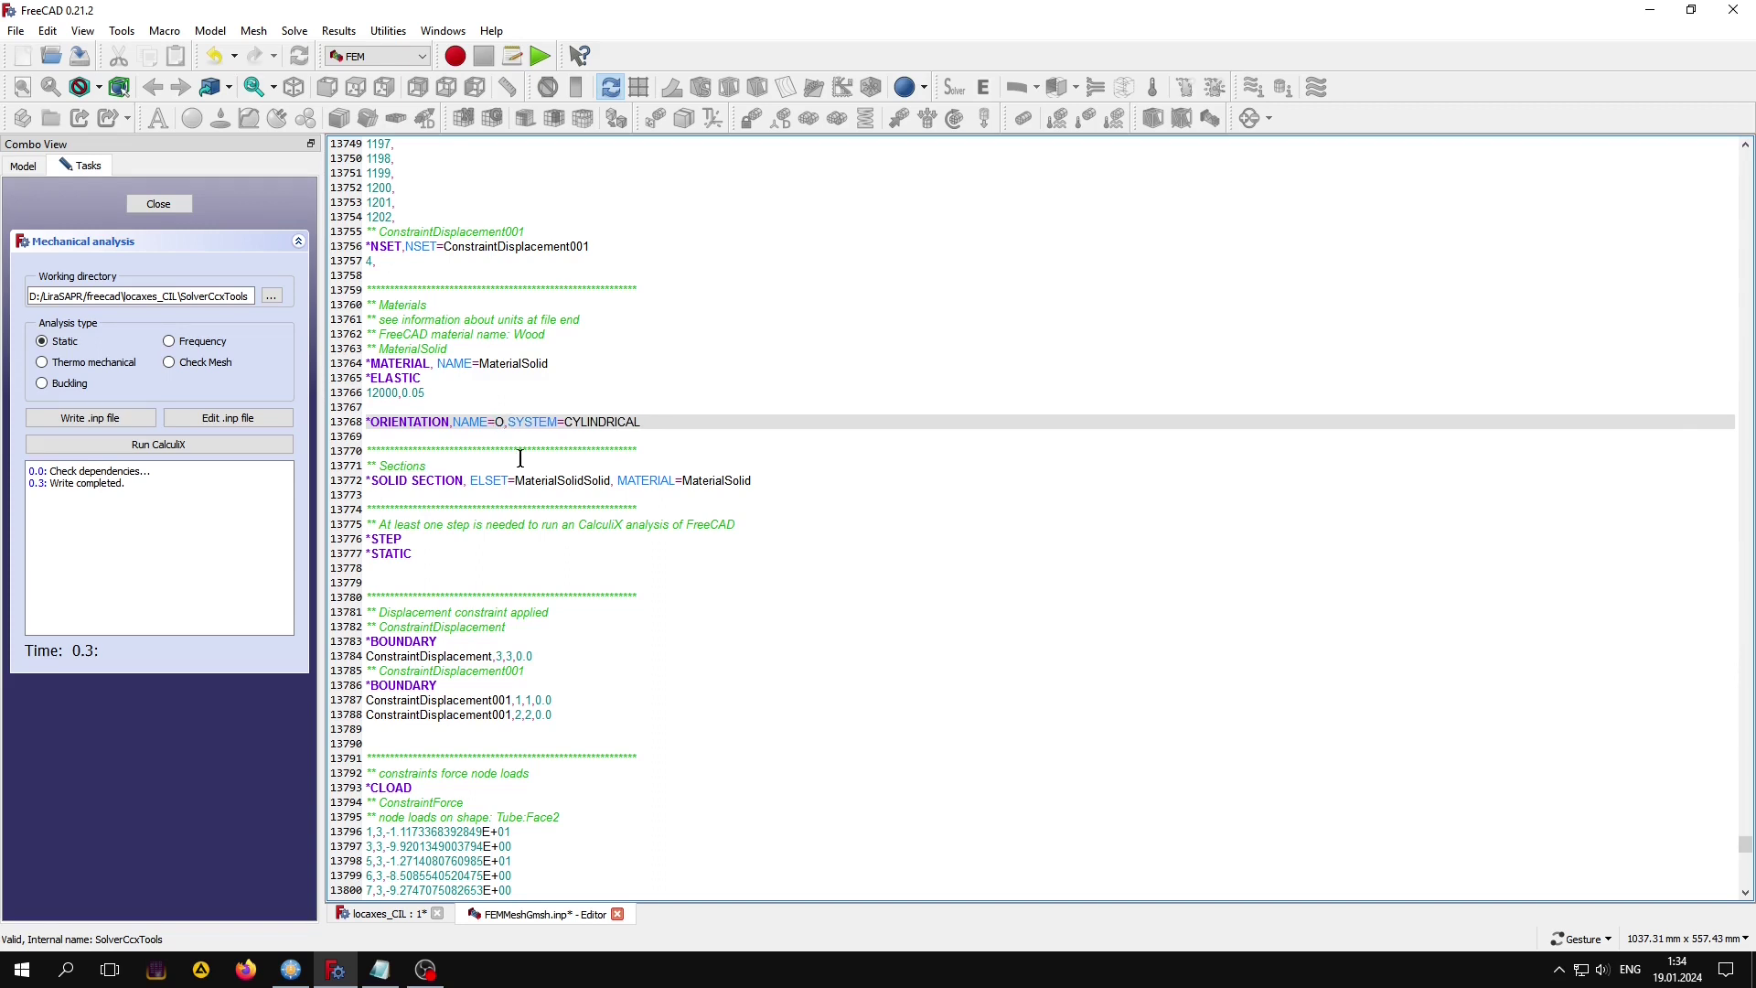
{"action": "type", "text": "R"}
{"action": "left_click", "coordinate": [675, 425]}
{"action": "key", "text": "Return"}
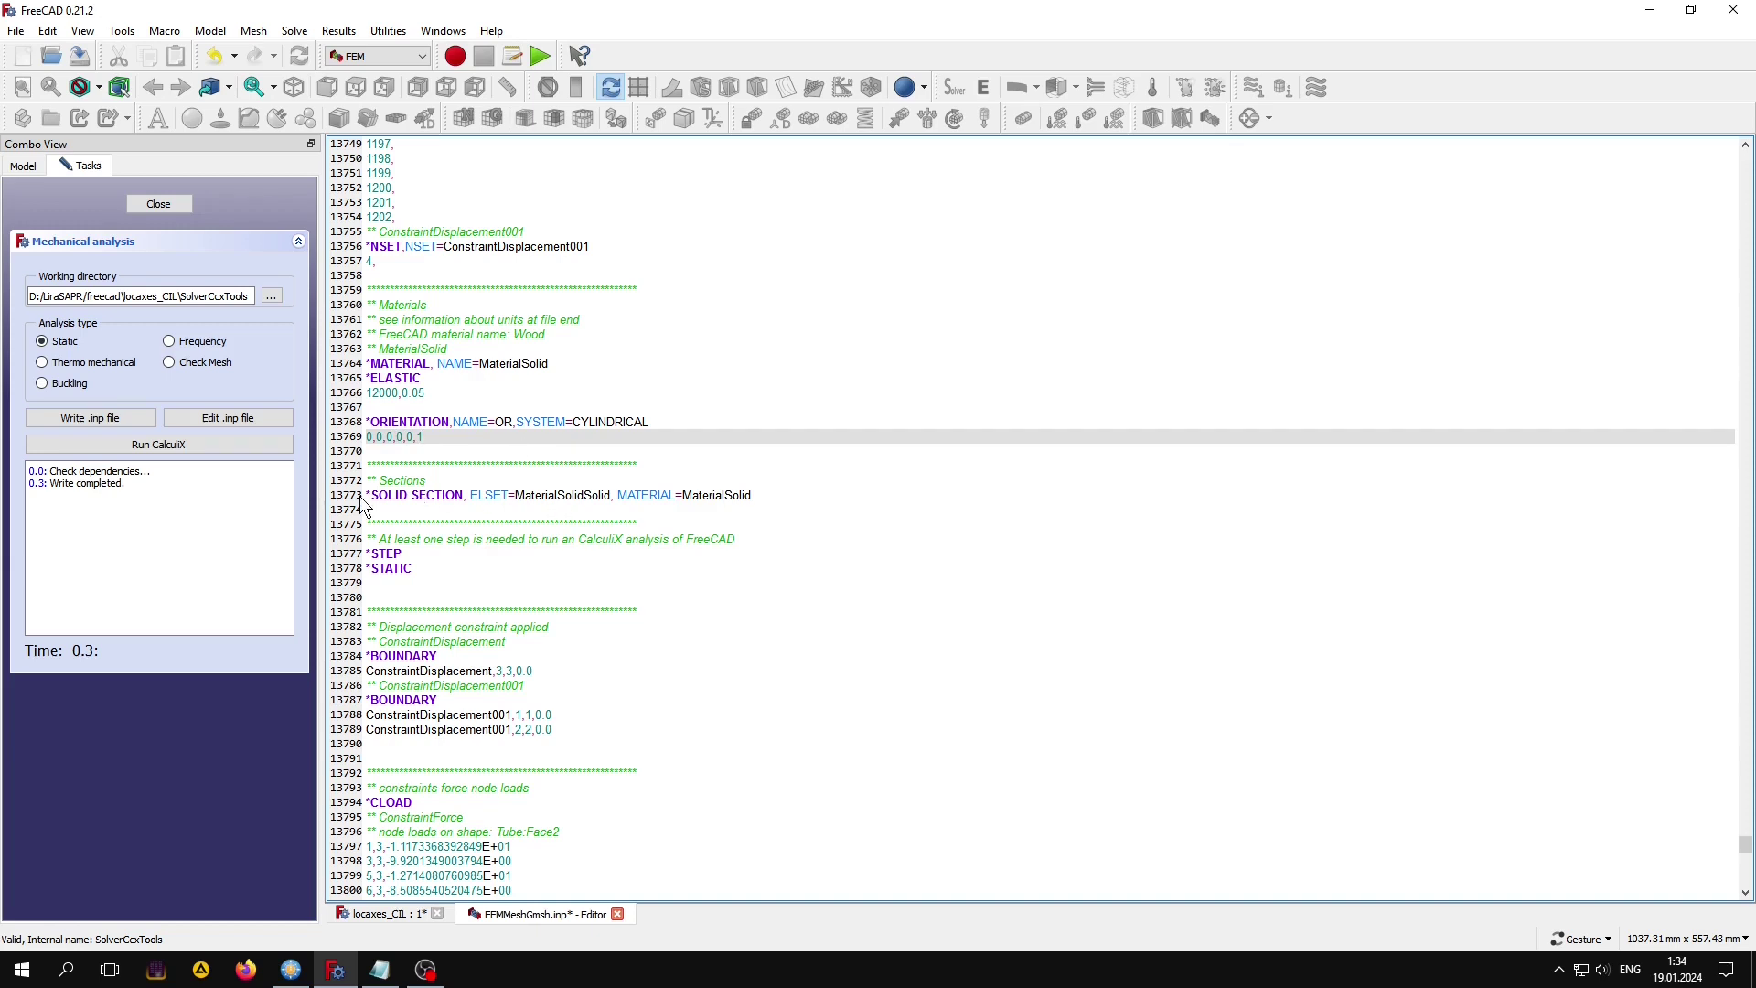
Copy the ORIENTATION=название template text from the notes for line 13773.
{"action": "left_click_drag", "start_coordinate": [362, 495], "coordinate": [775, 494]}
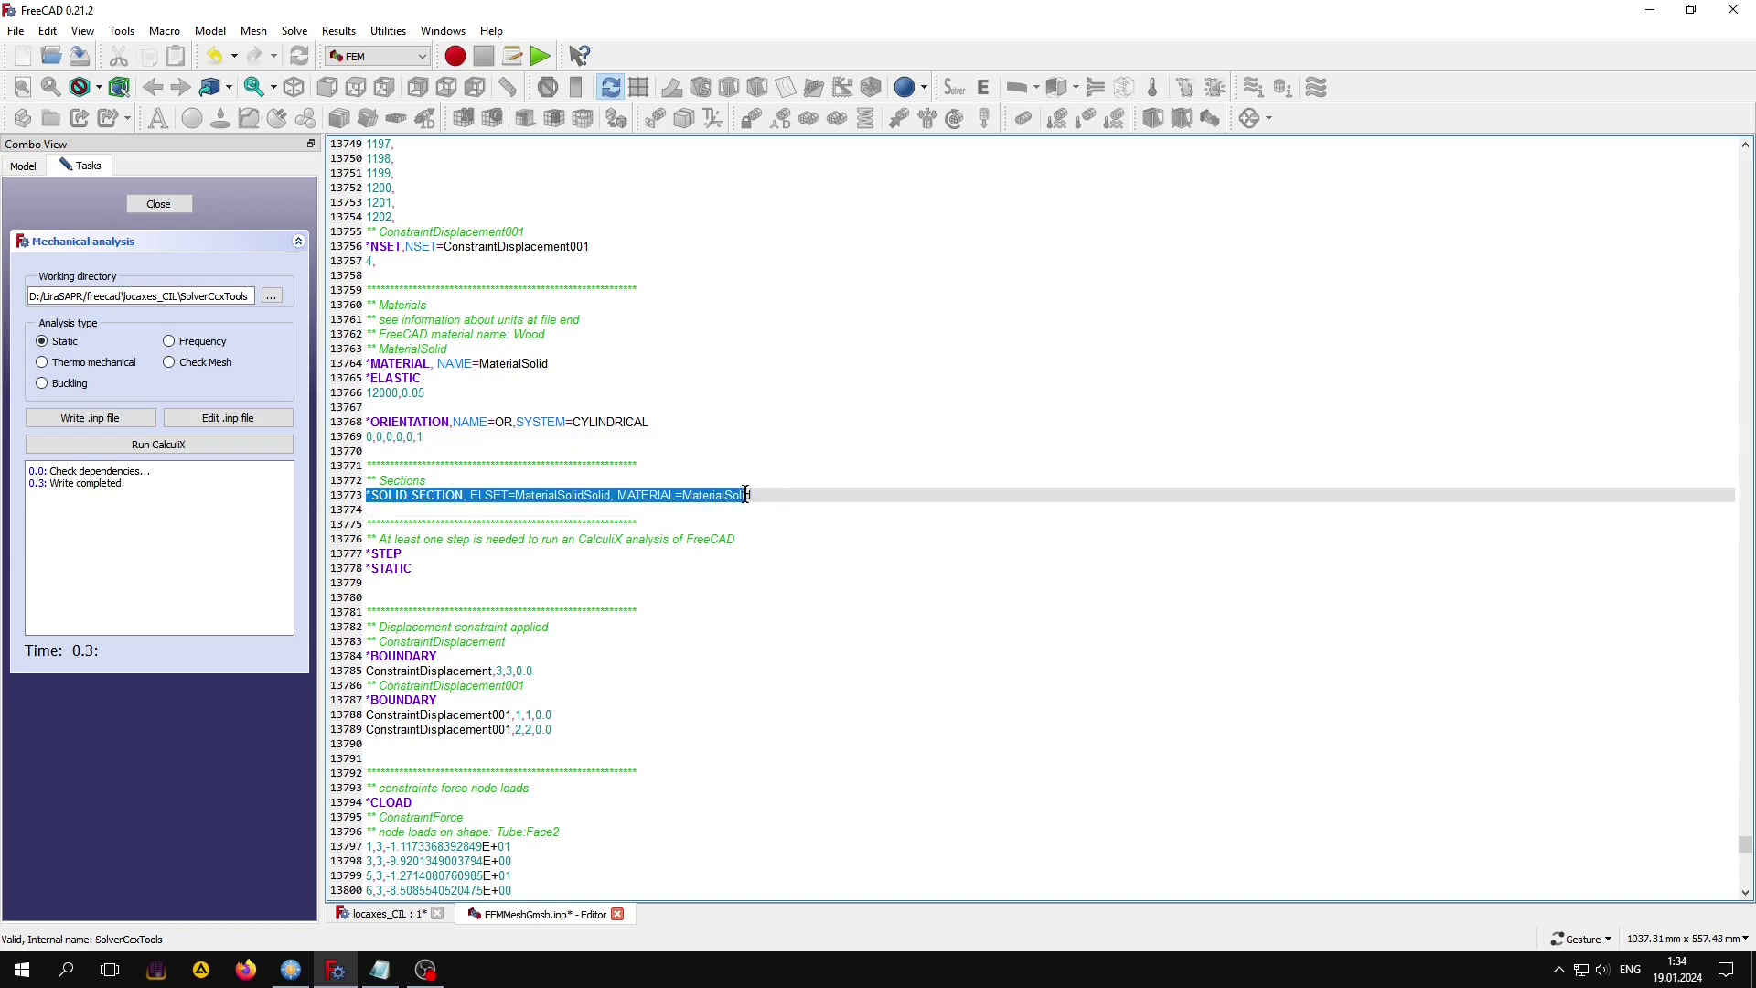
{"action": "left_click", "coordinate": [775, 495]}
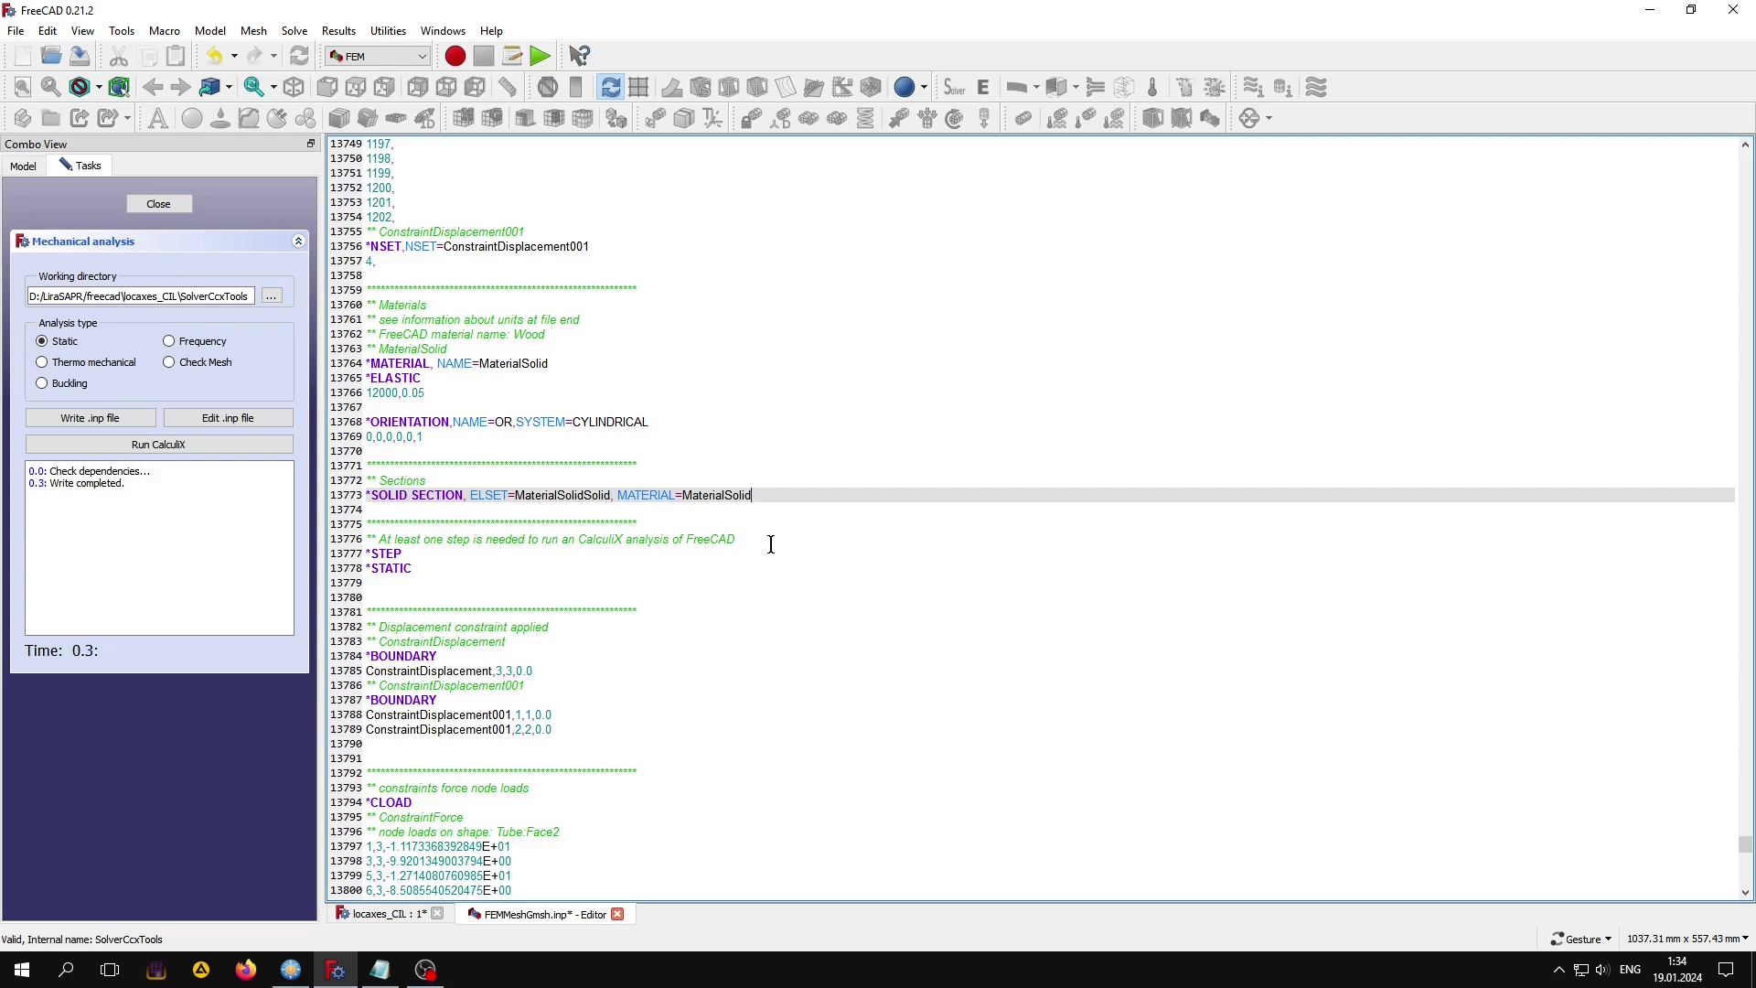
{"action": "left_click", "coordinate": [380, 969]}
{"action": "left_click_drag", "start_coordinate": [751, 451], "coordinate": [986, 458]}
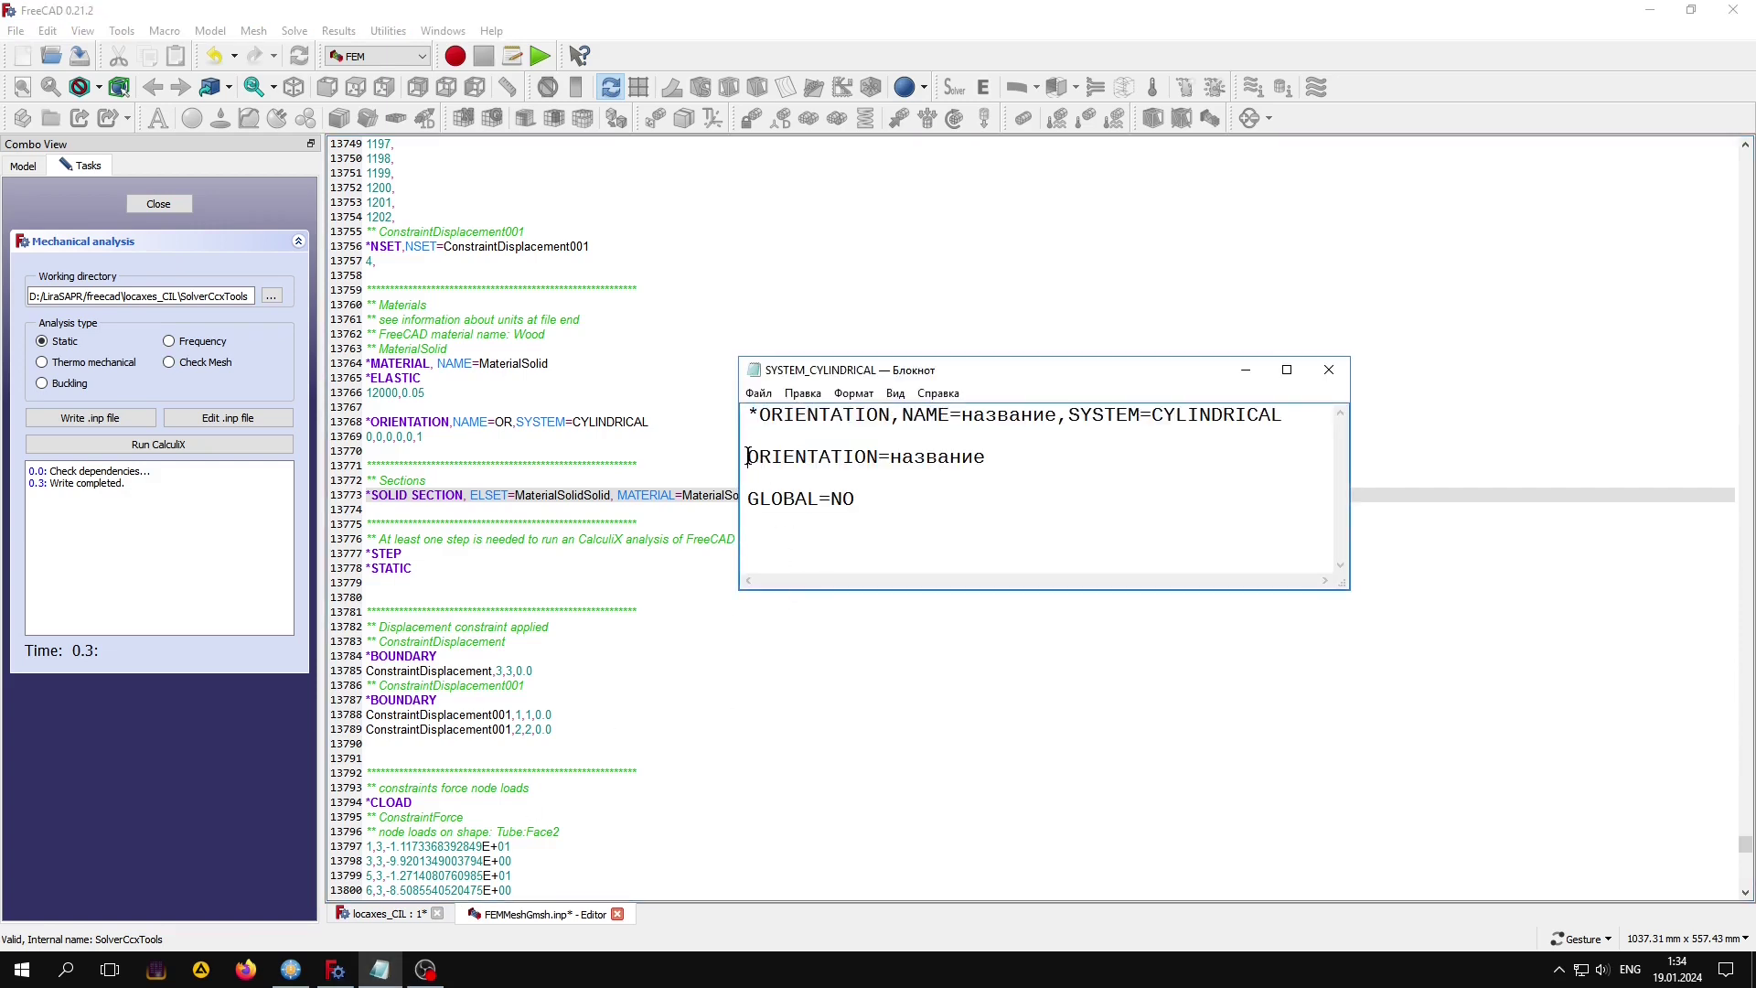
{"action": "right_click", "coordinate": [899, 465]}
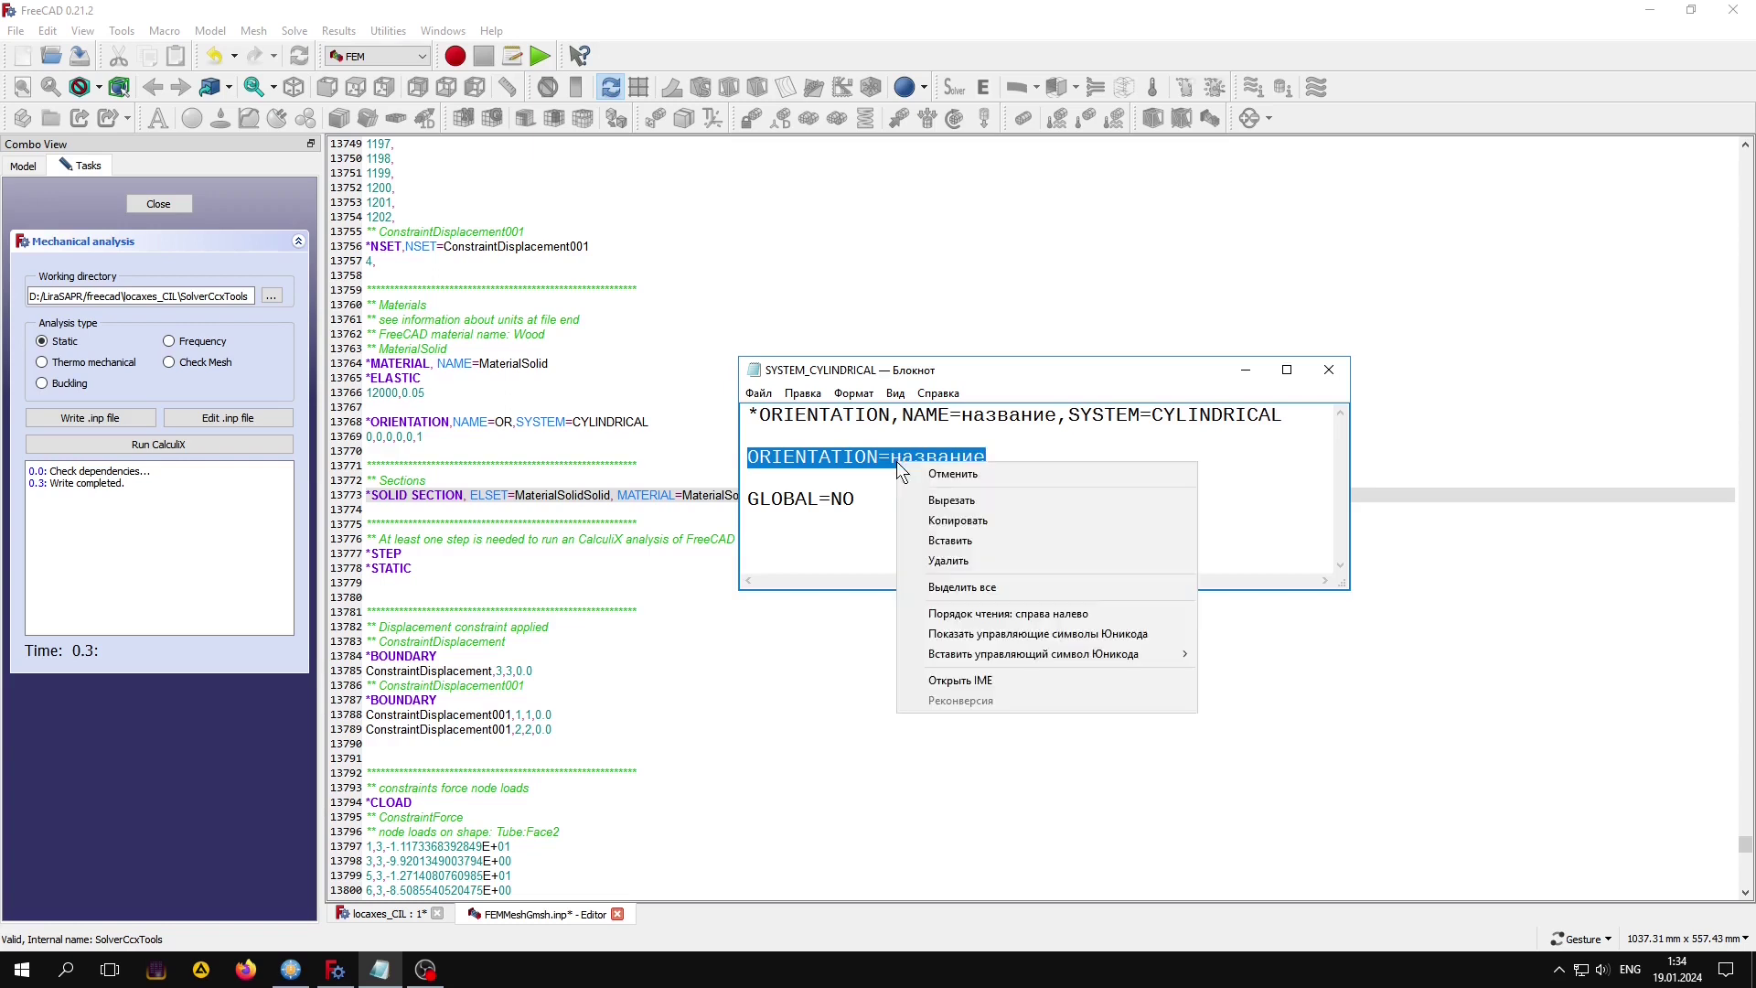
{"action": "left_click", "coordinate": [919, 520]}
Paste it at the end of the *SOLID SECTION line and rename название to OR.
{"action": "left_click", "coordinate": [690, 449]}
{"action": "left_click", "coordinate": [767, 494]}
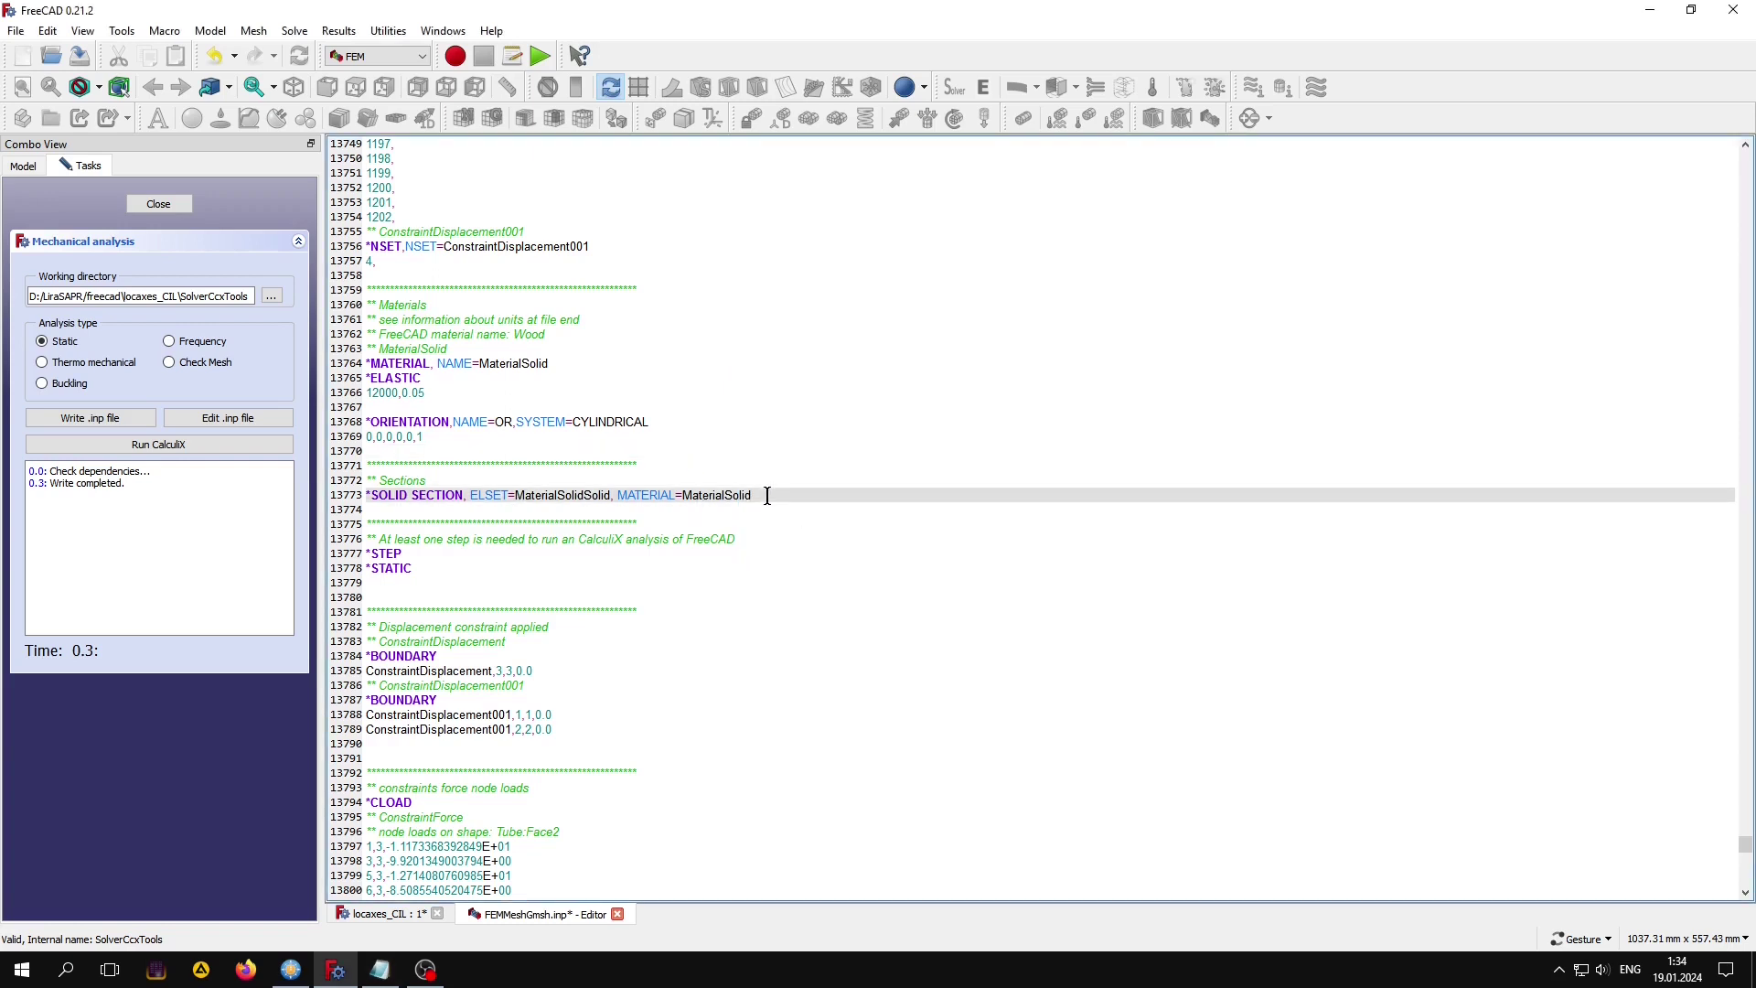
{"action": "type", "text": ","}
{"action": "right_click", "coordinate": [763, 495]}
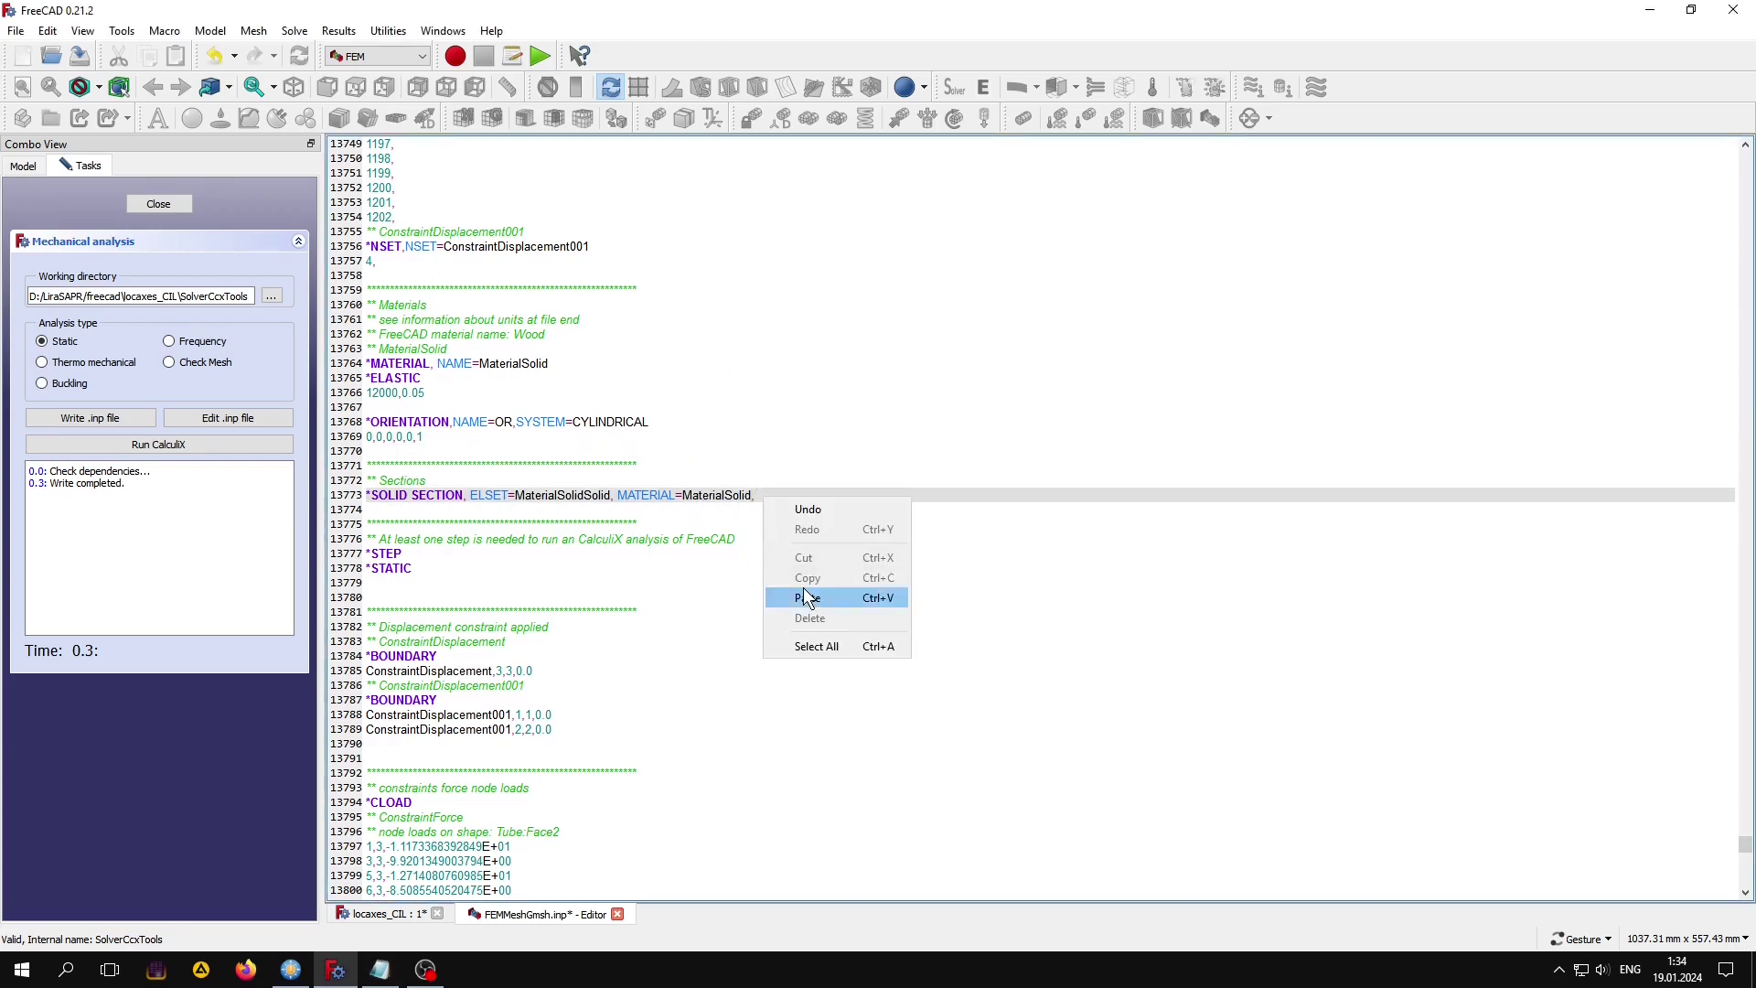
{"action": "left_click", "coordinate": [810, 600]}
{"action": "left_click", "coordinate": [860, 515]}
{"action": "left_click_drag", "start_coordinate": [838, 498], "coordinate": [903, 502]}
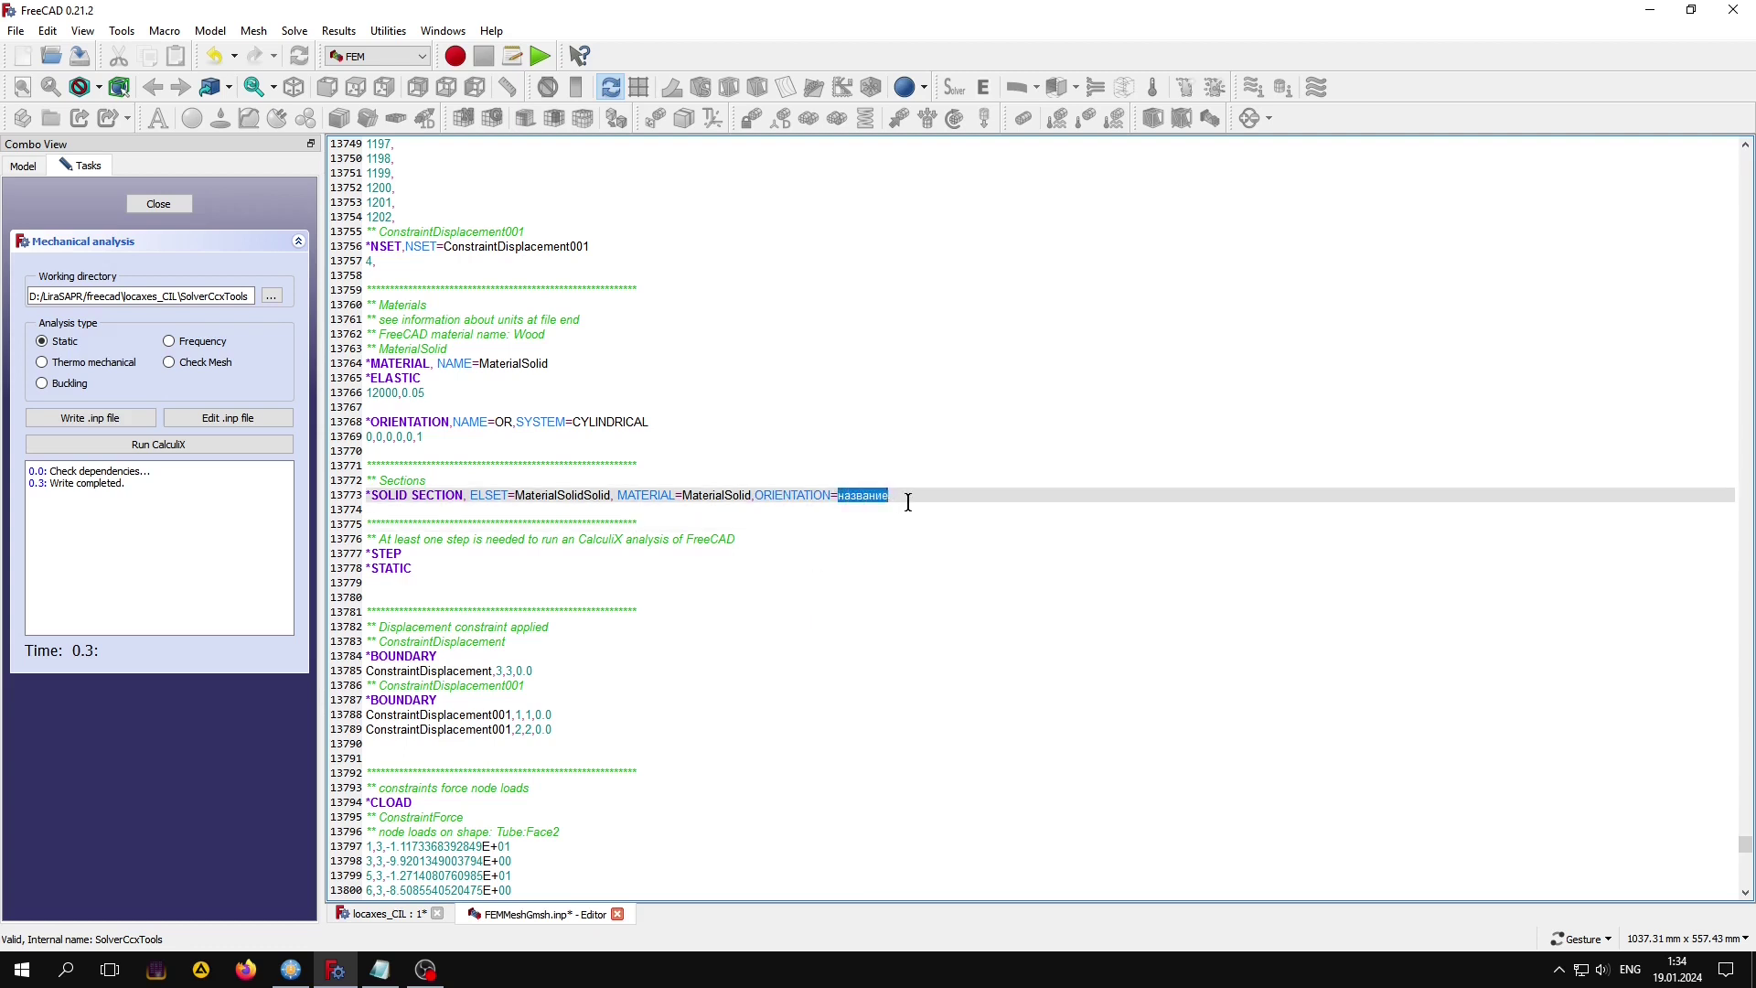
{"action": "type", "text": "OR"}
{"action": "left_click", "coordinate": [836, 535]}
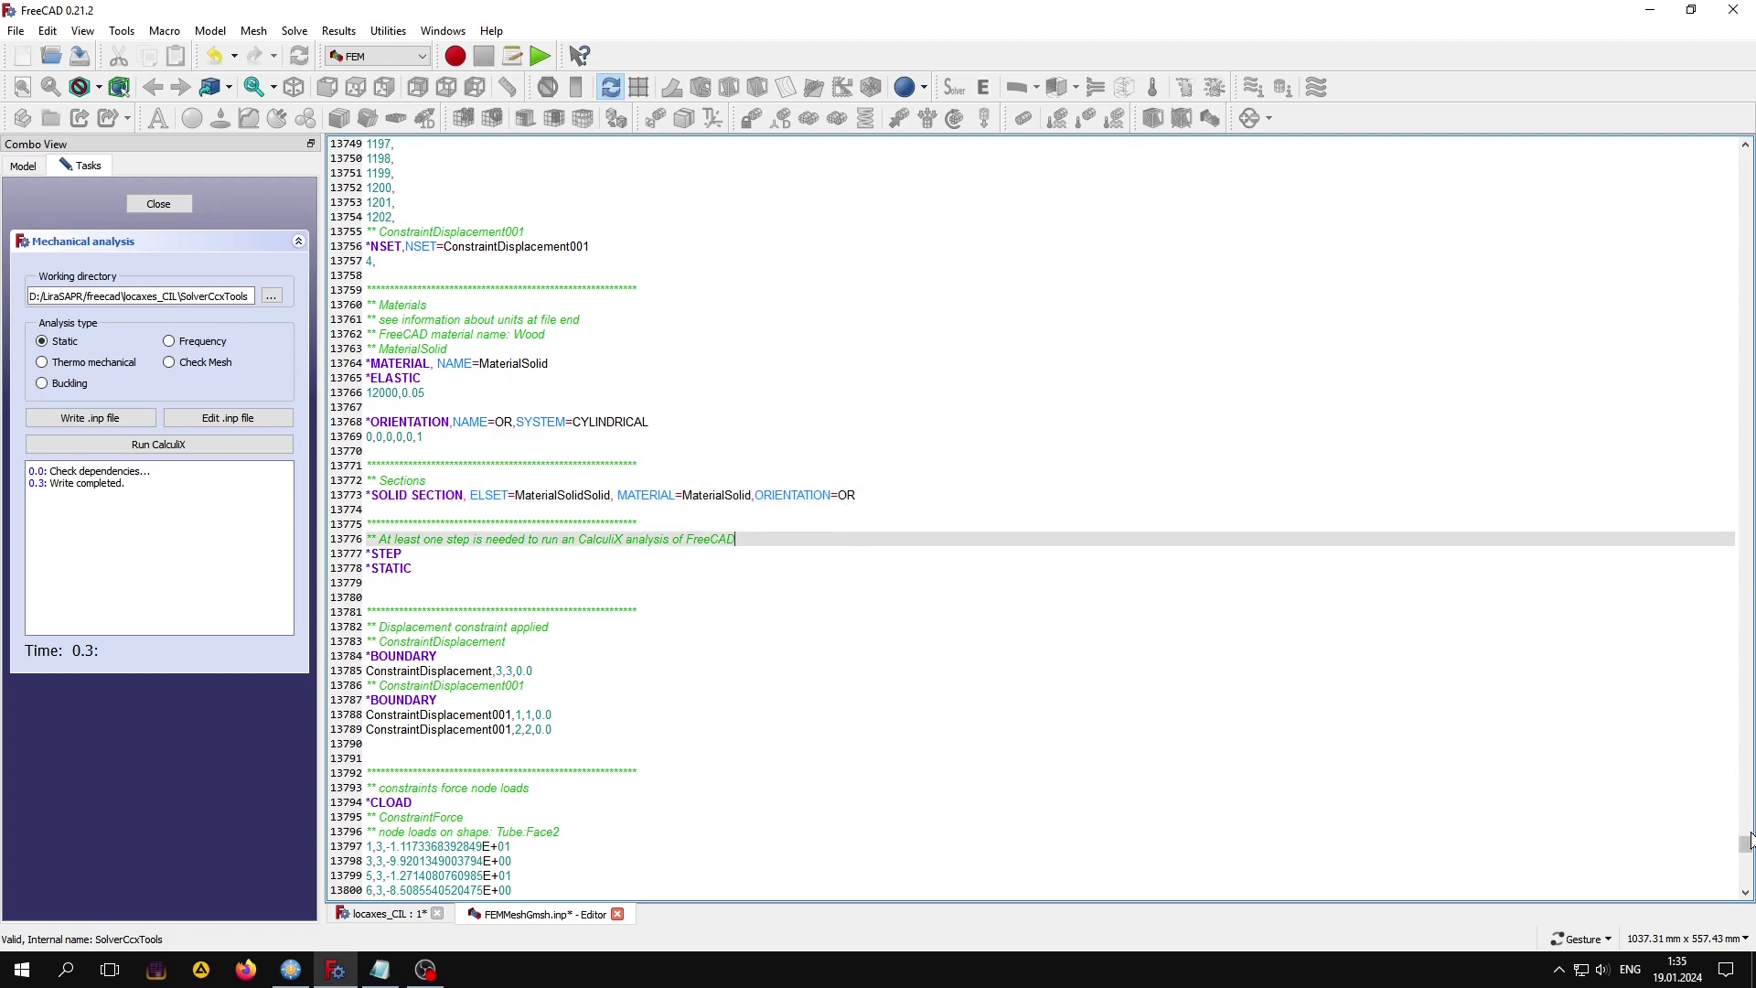
{"action": "left_click_drag", "start_coordinate": [1751, 840], "coordinate": [1749, 876]}
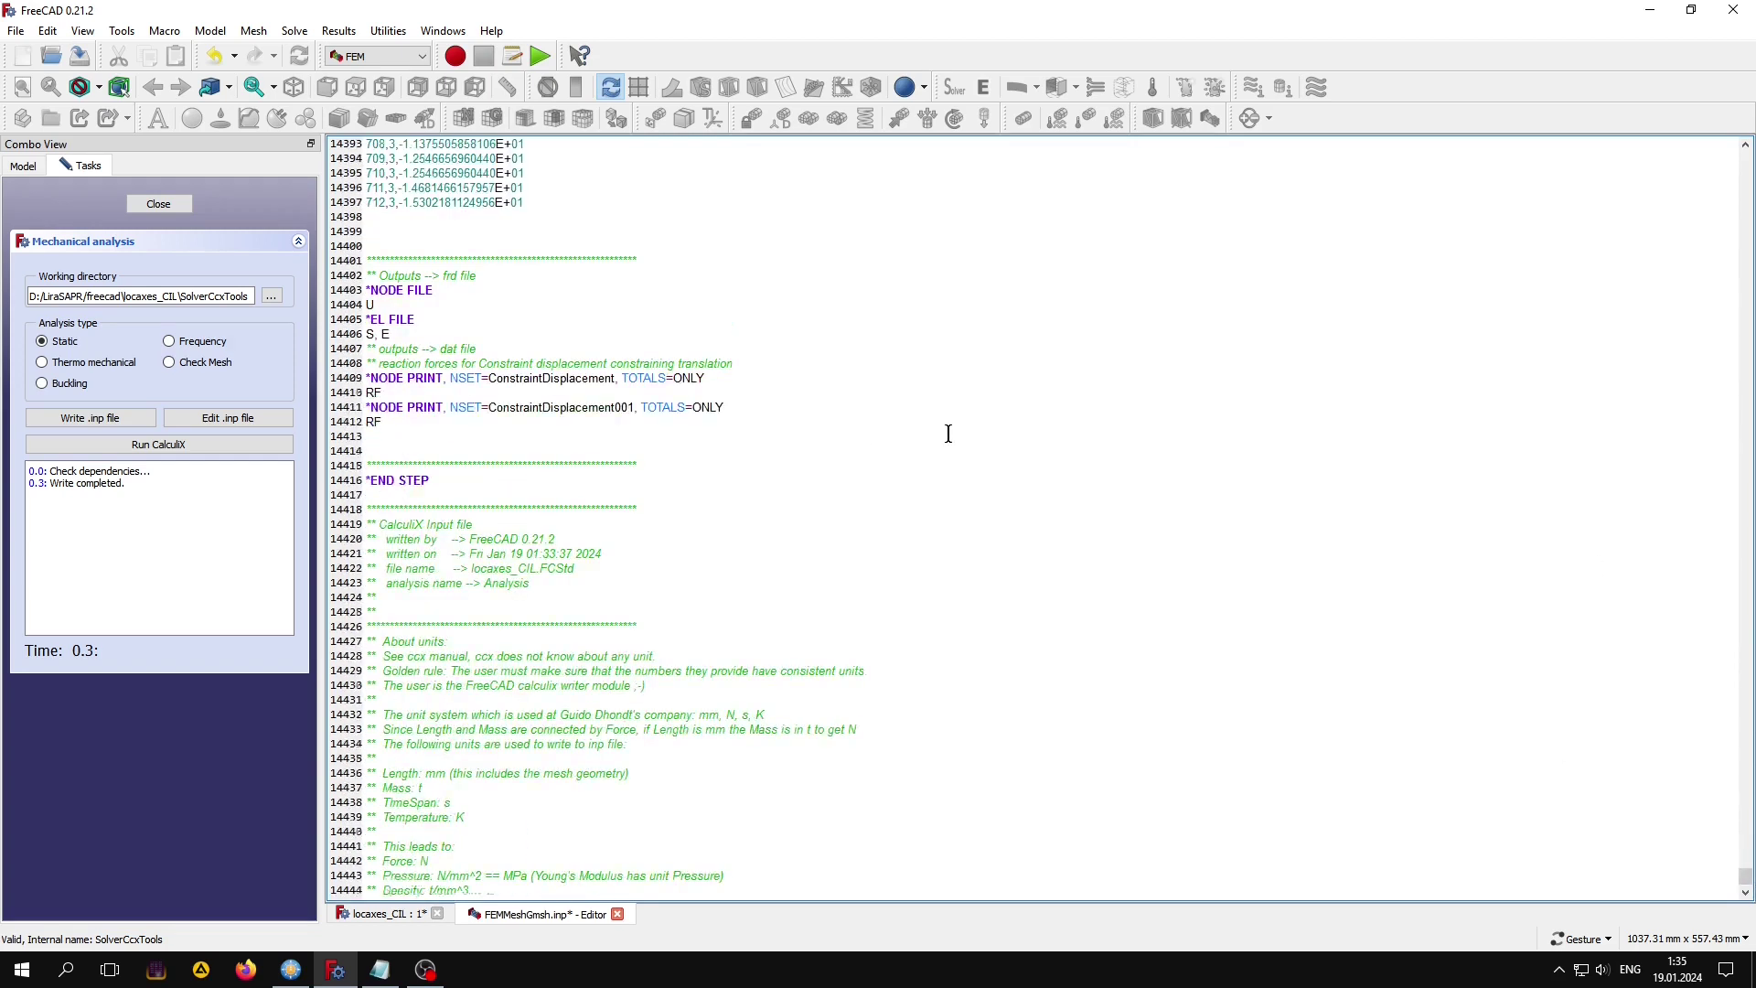
Copy GLOBAL=NO from the notes, add it after '*NODE FILE,', and delete the blank line.
{"action": "scroll", "coordinate": [949, 433], "scroll_direction": "up", "scroll_amount": 1}
{"action": "left_click", "coordinate": [441, 337]}
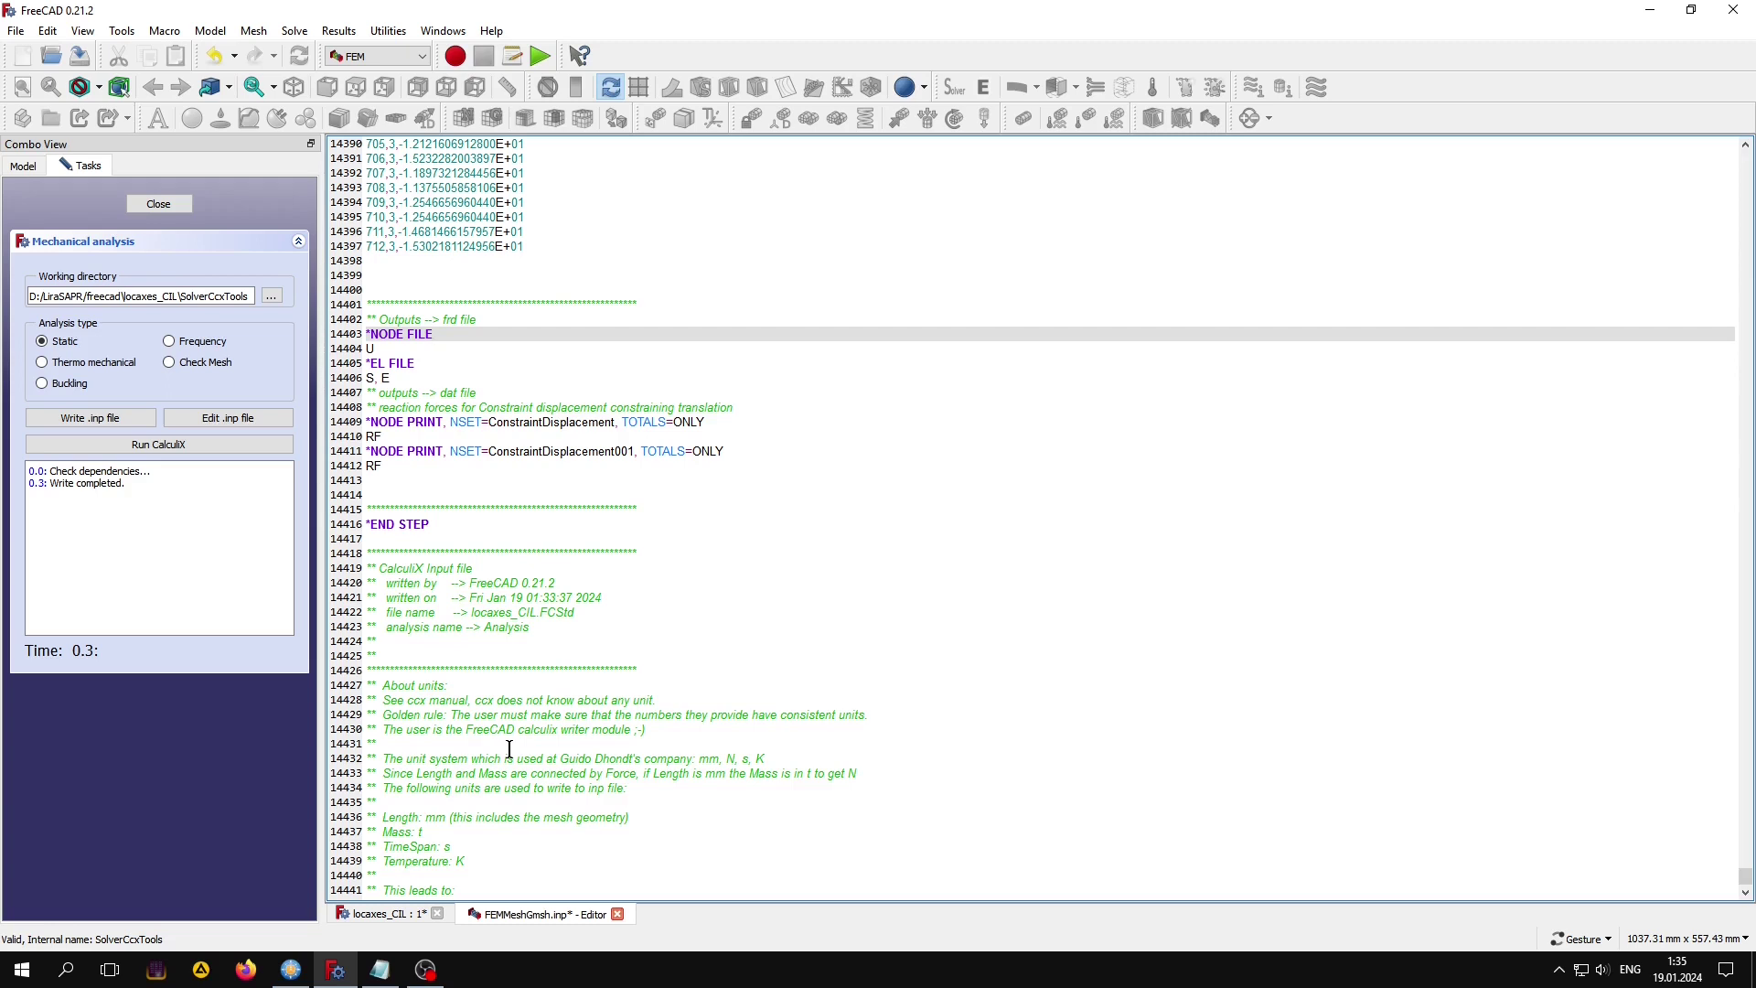
{"action": "left_click", "coordinate": [379, 970]}
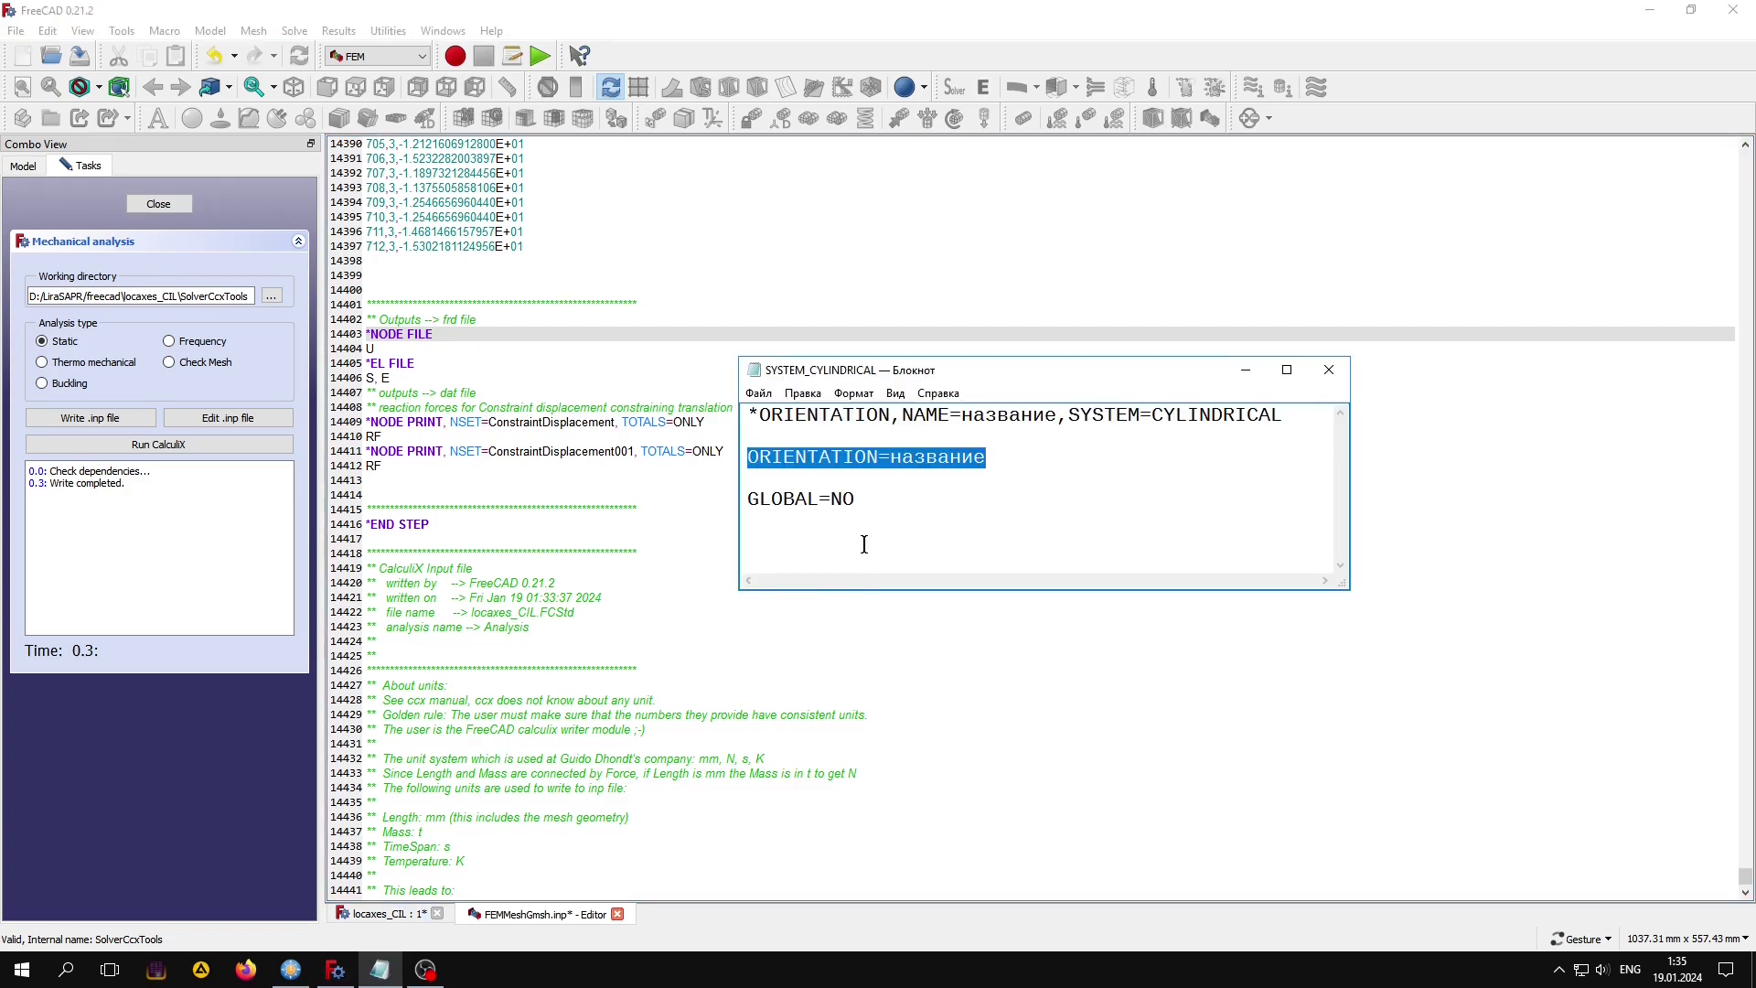
{"action": "left_click_drag", "start_coordinate": [857, 499], "coordinate": [743, 499]}
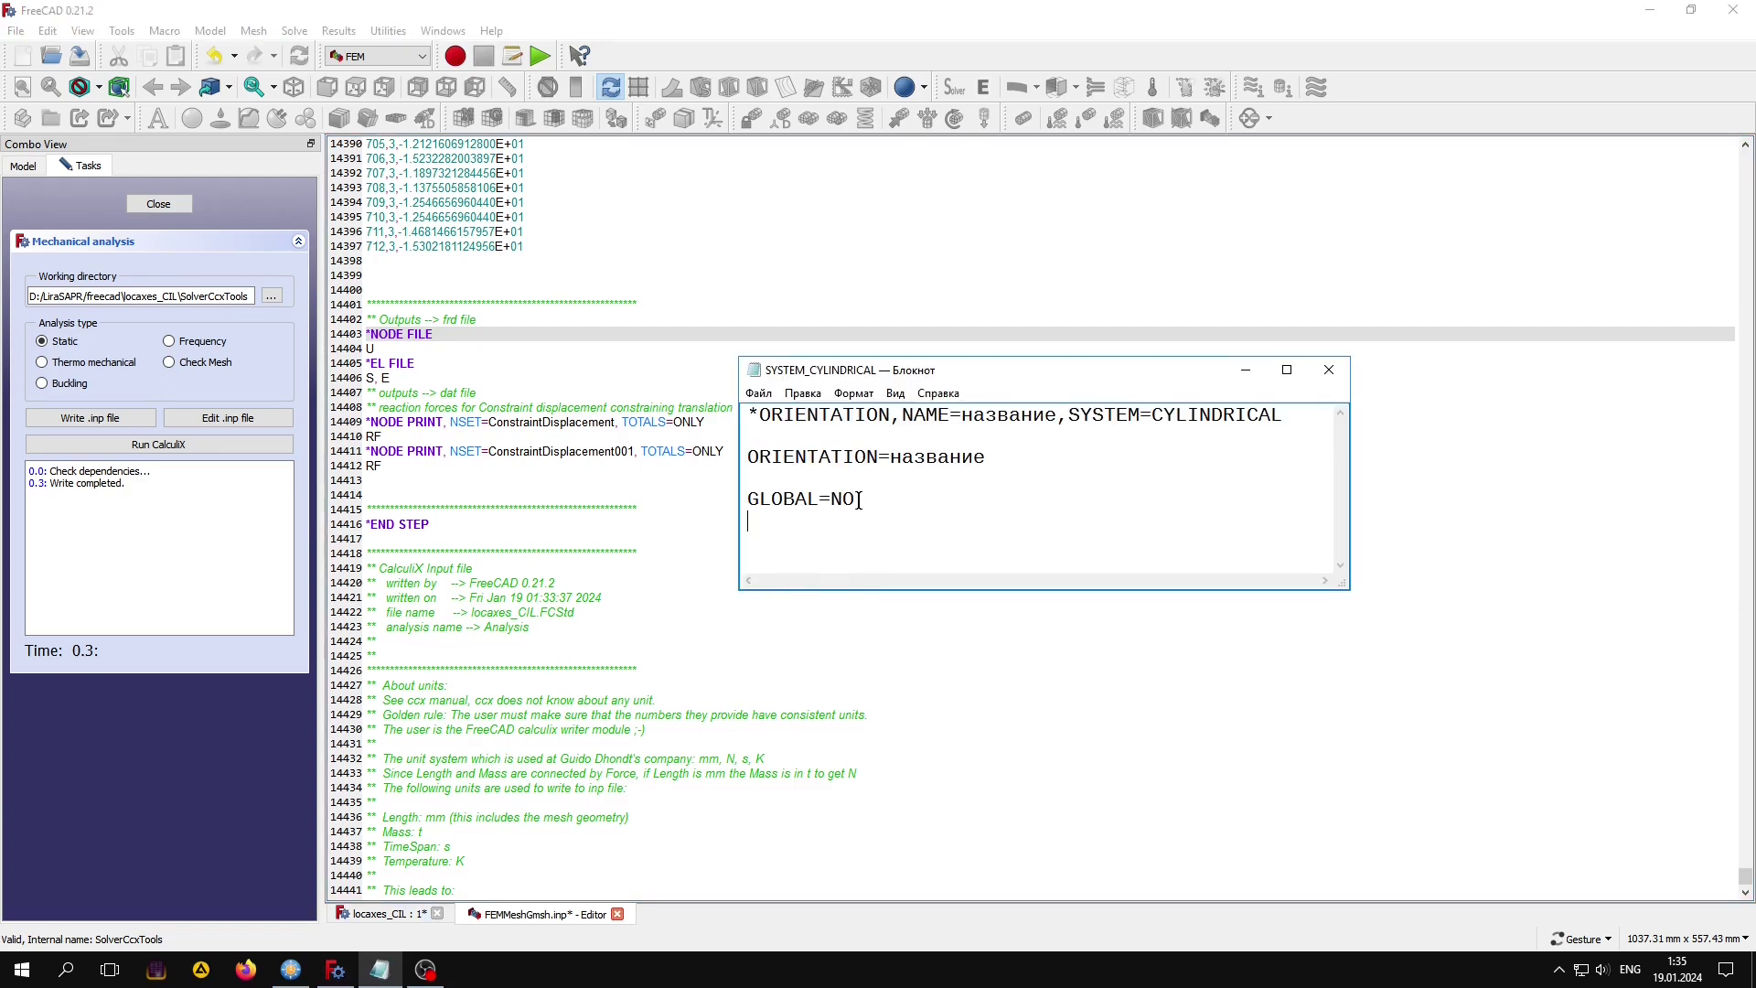
{"action": "right_click", "coordinate": [796, 504]}
{"action": "left_click", "coordinate": [828, 561]}
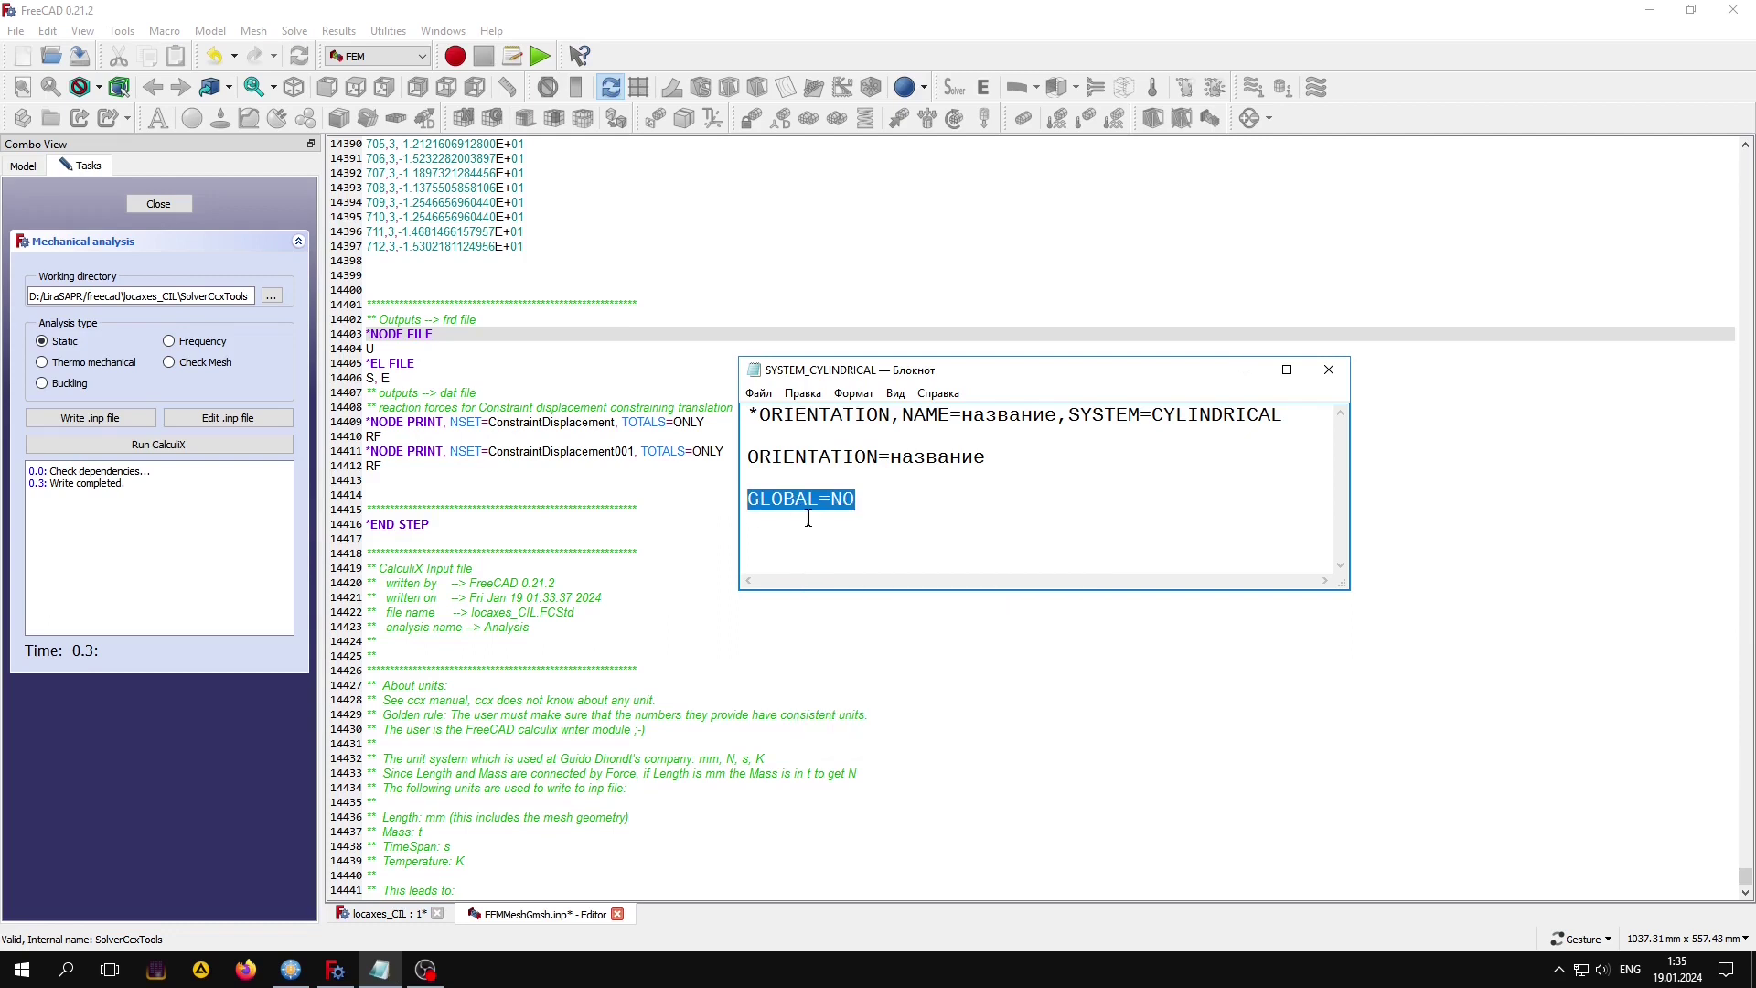
{"action": "left_click", "coordinate": [442, 334]}
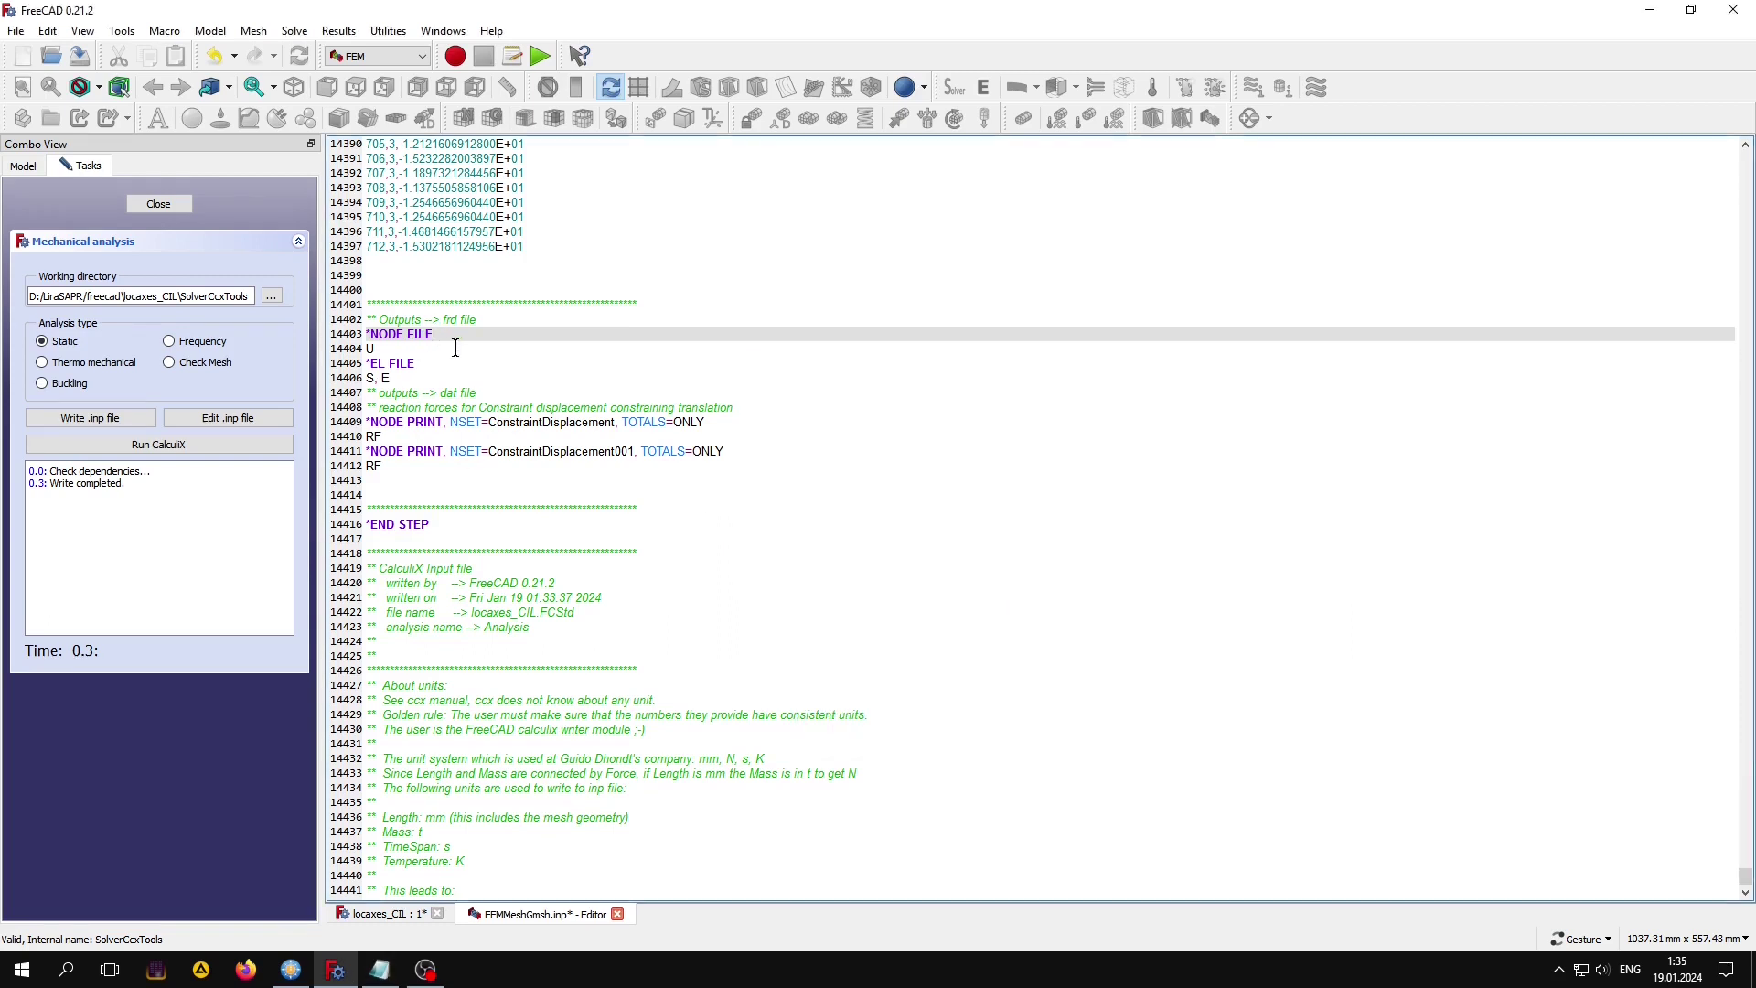
{"action": "type", "text": ","}
{"action": "right_click", "coordinate": [453, 335]}
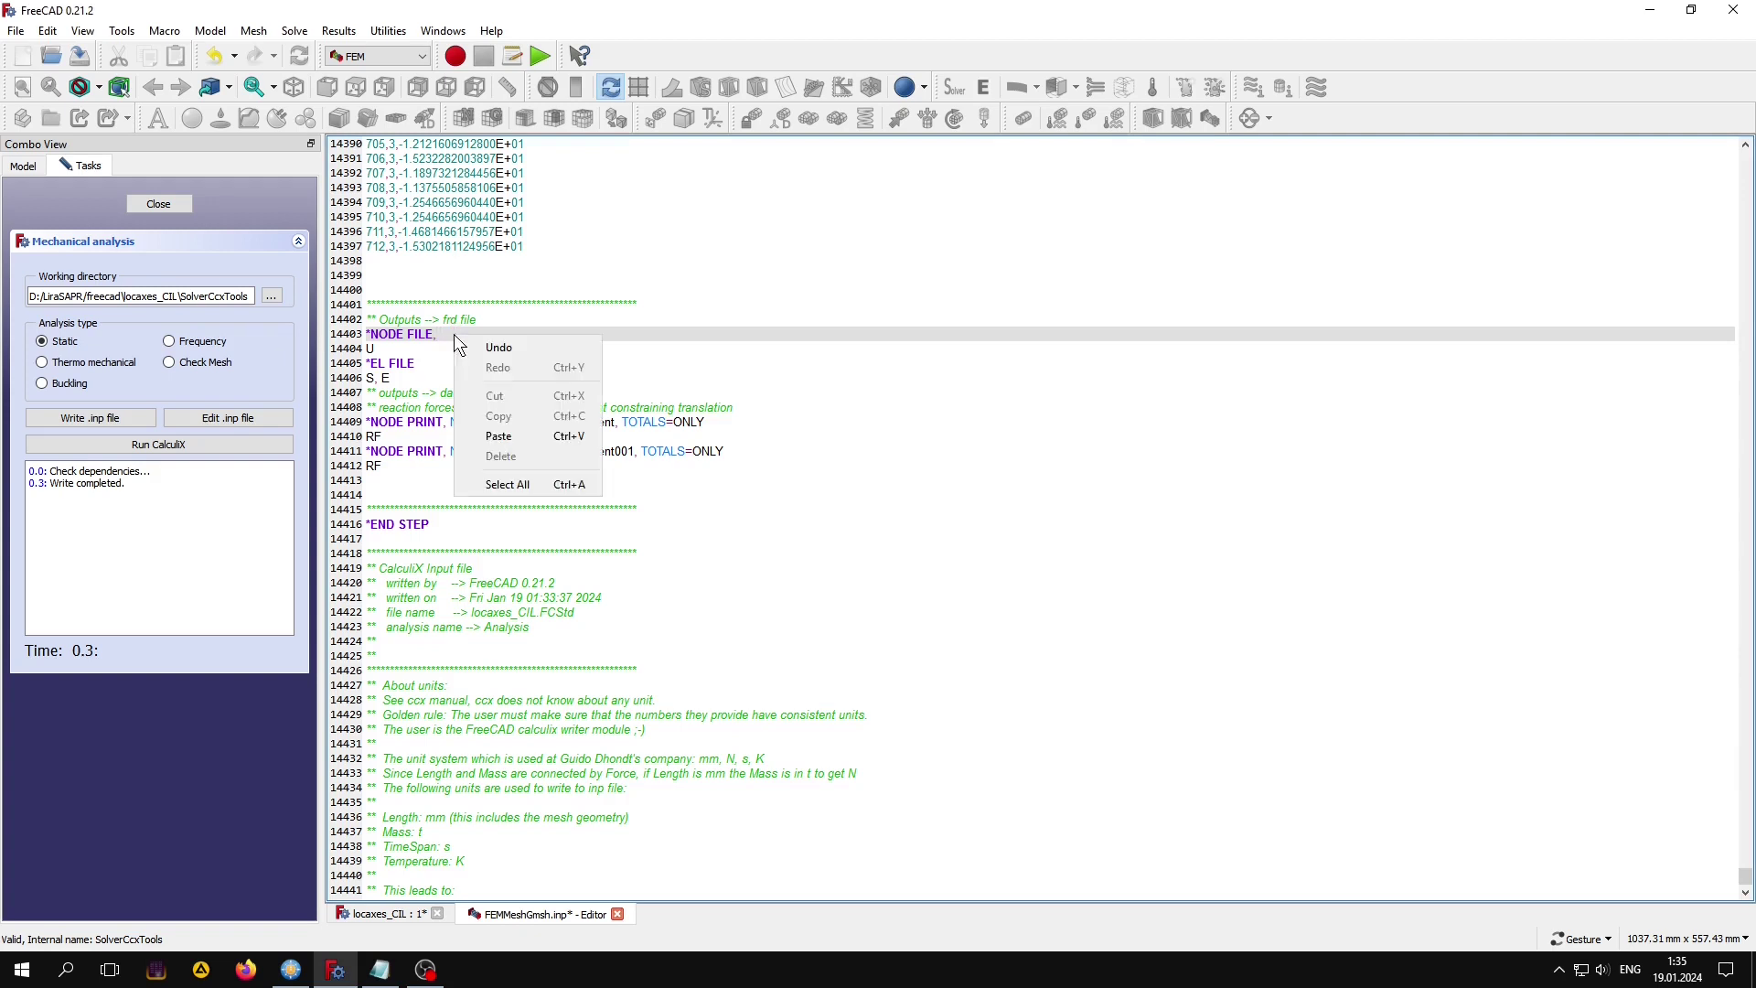
{"action": "left_click", "coordinate": [507, 437]}
{"action": "left_click", "coordinate": [524, 330]}
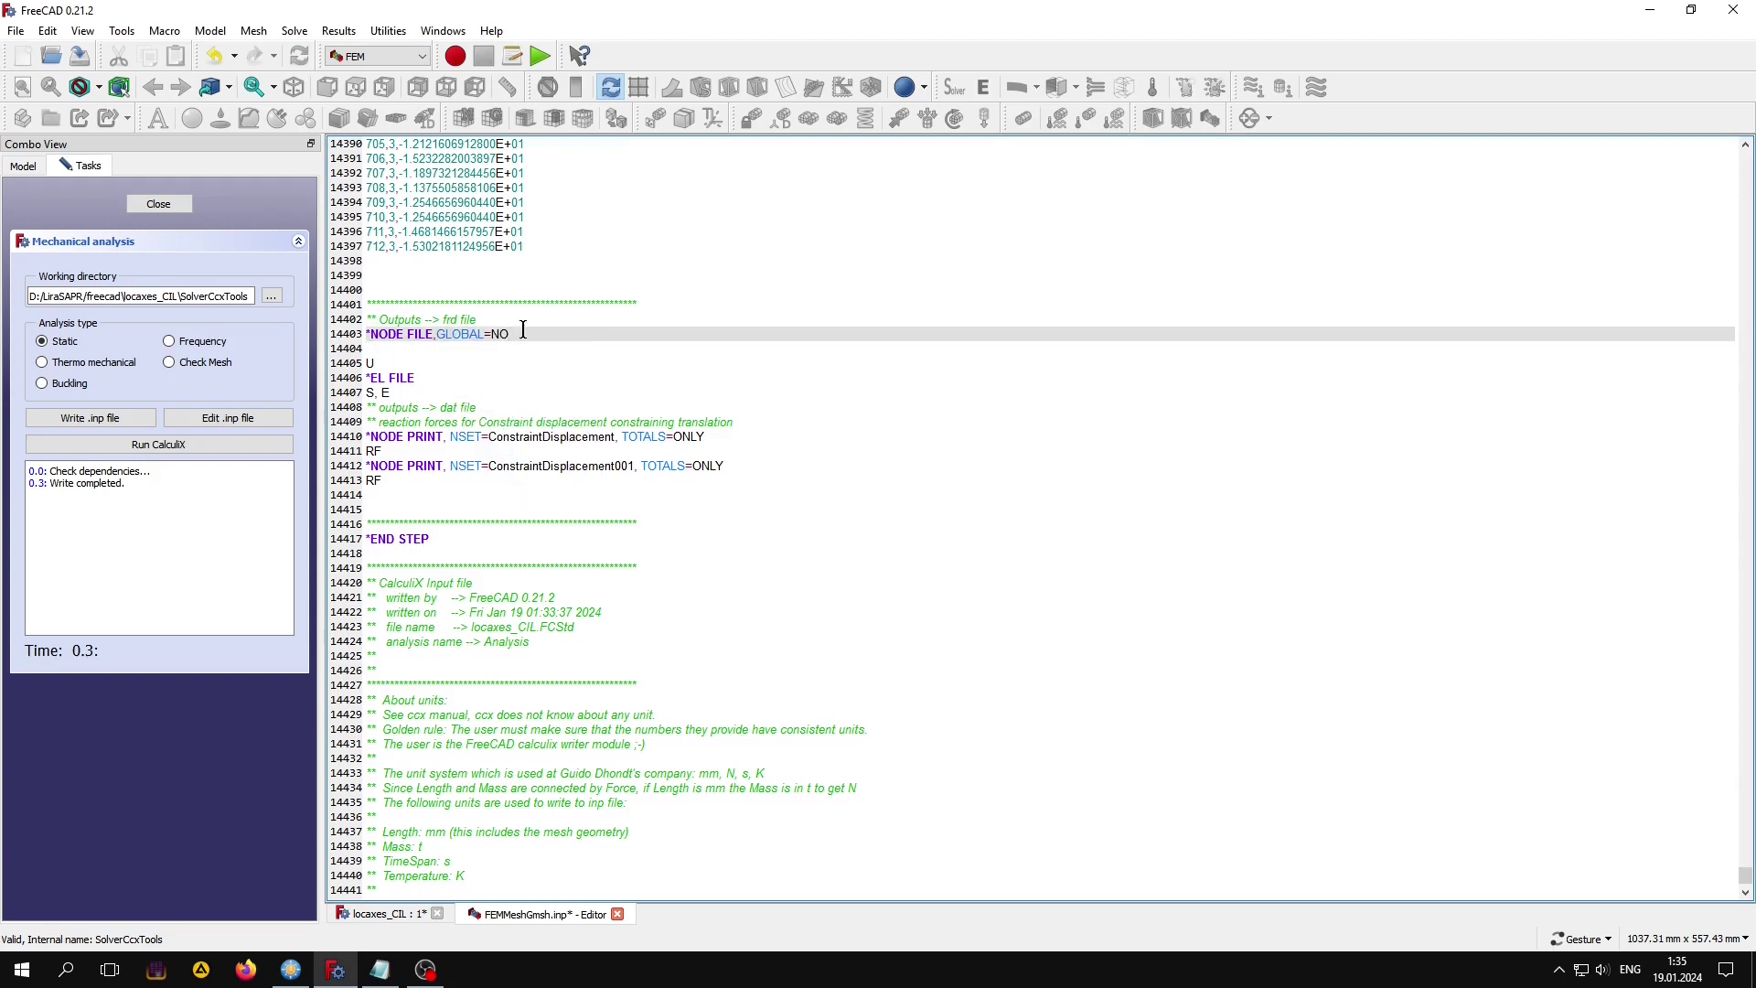
{"action": "key", "text": "Delete"}
Add GLOBAL=NO after *EL FILE and delete the extra blank line.
{"action": "left_click", "coordinate": [425, 364]}
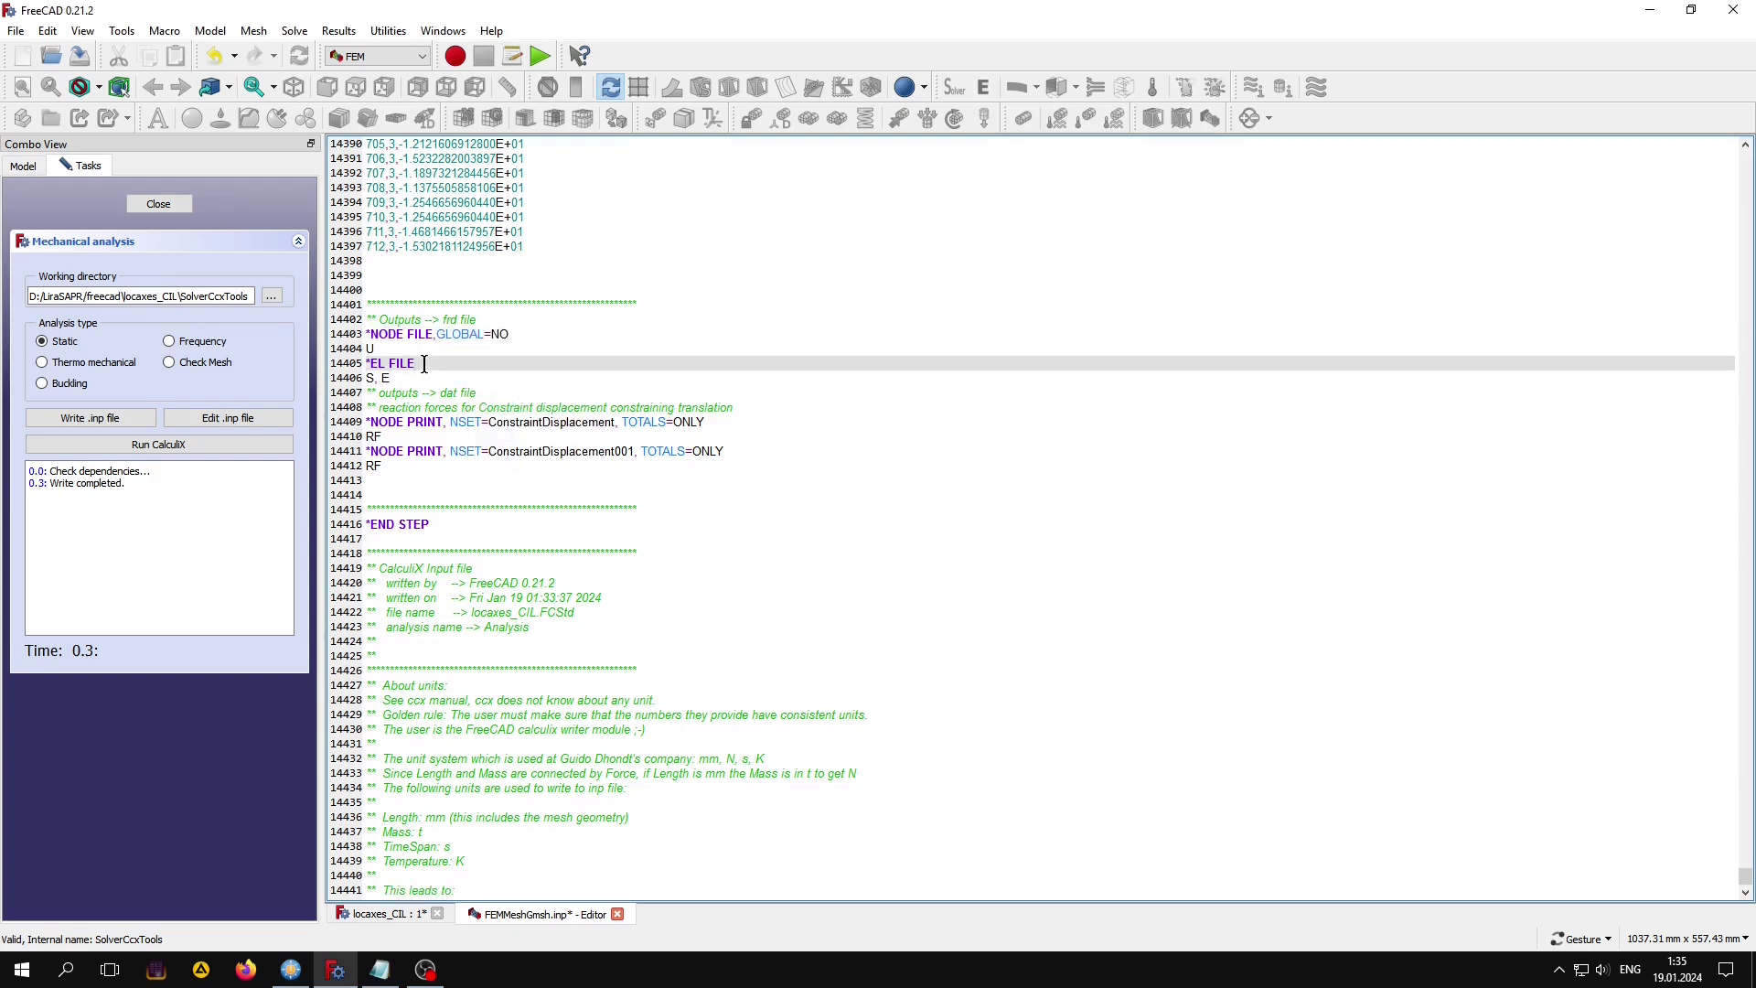
{"action": "type", "text": ","}
{"action": "right_click", "coordinate": [425, 364]}
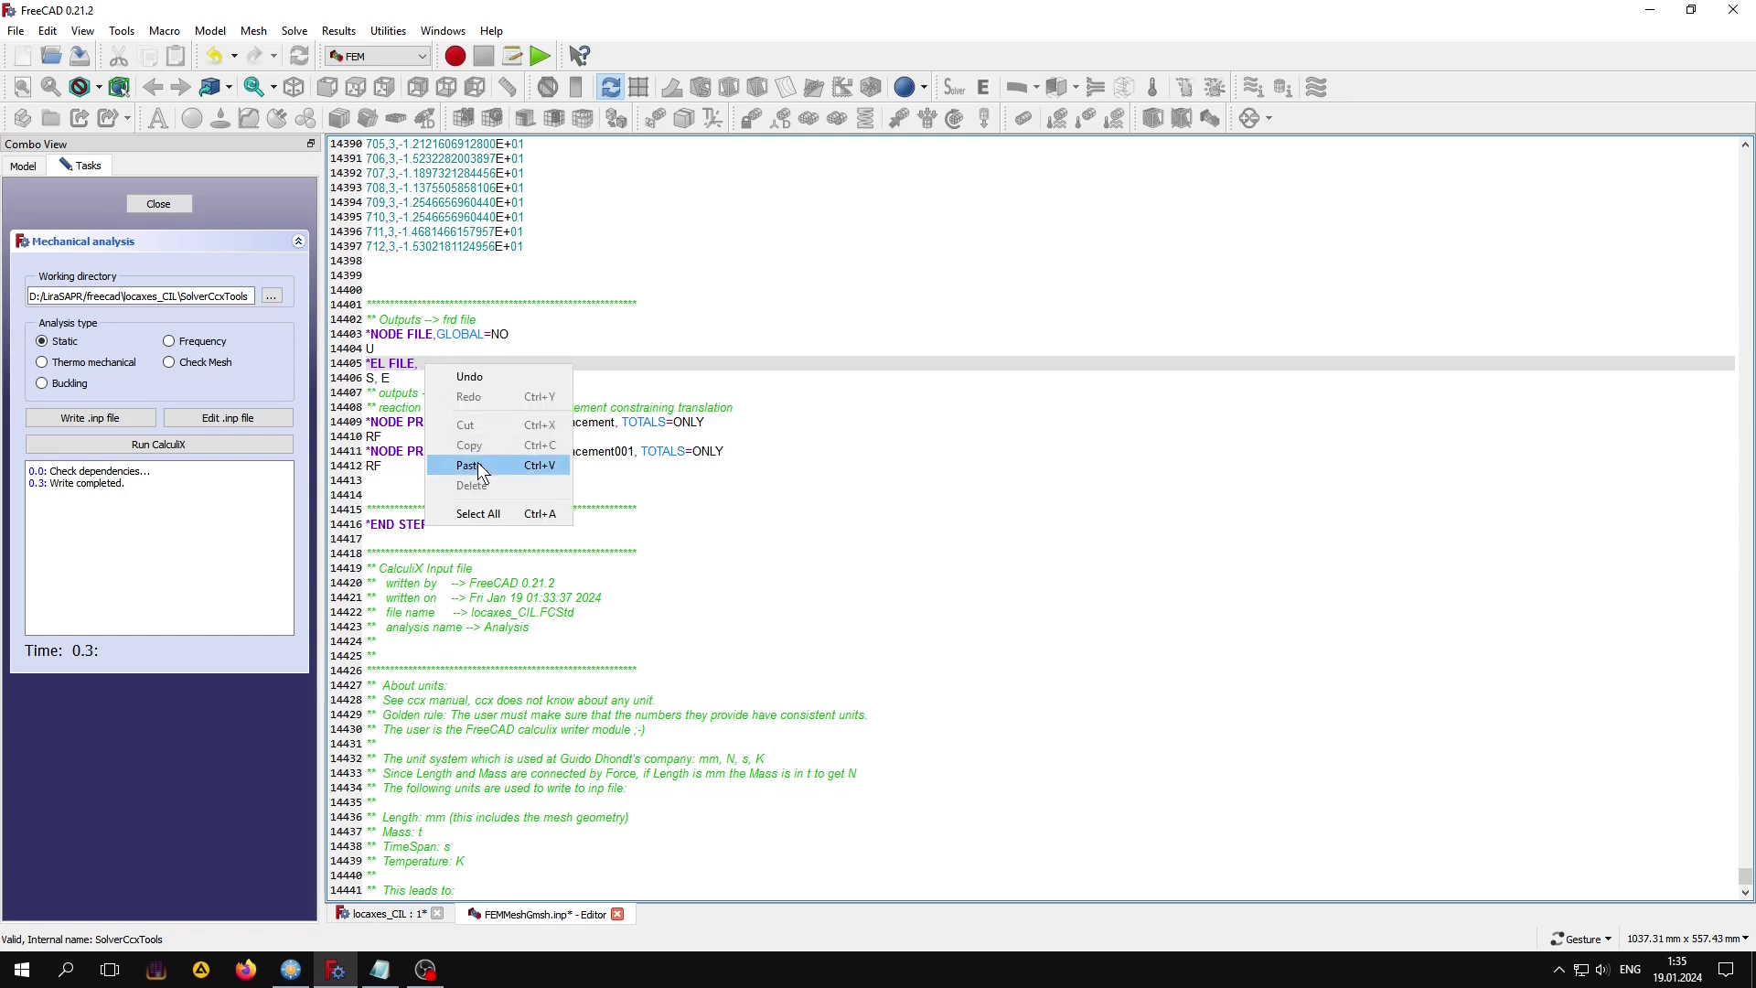
{"action": "left_click", "coordinate": [478, 462]}
{"action": "left_click", "coordinate": [505, 363]}
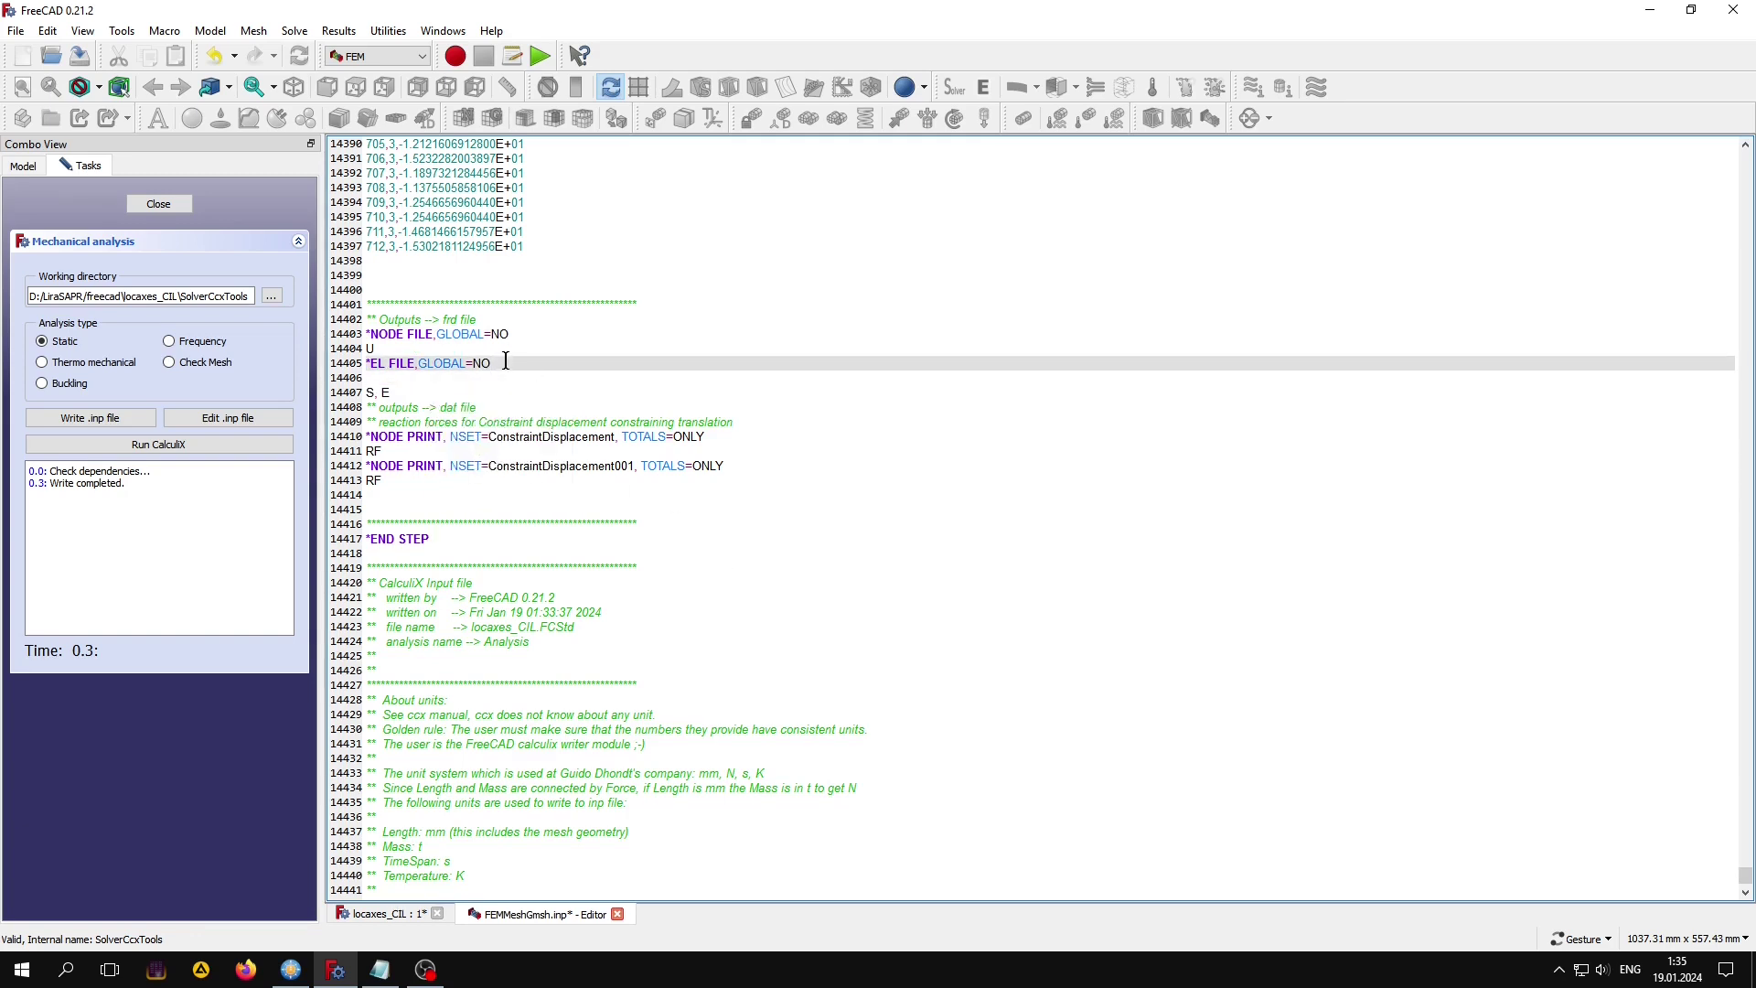
{"action": "key", "text": "Delete"}
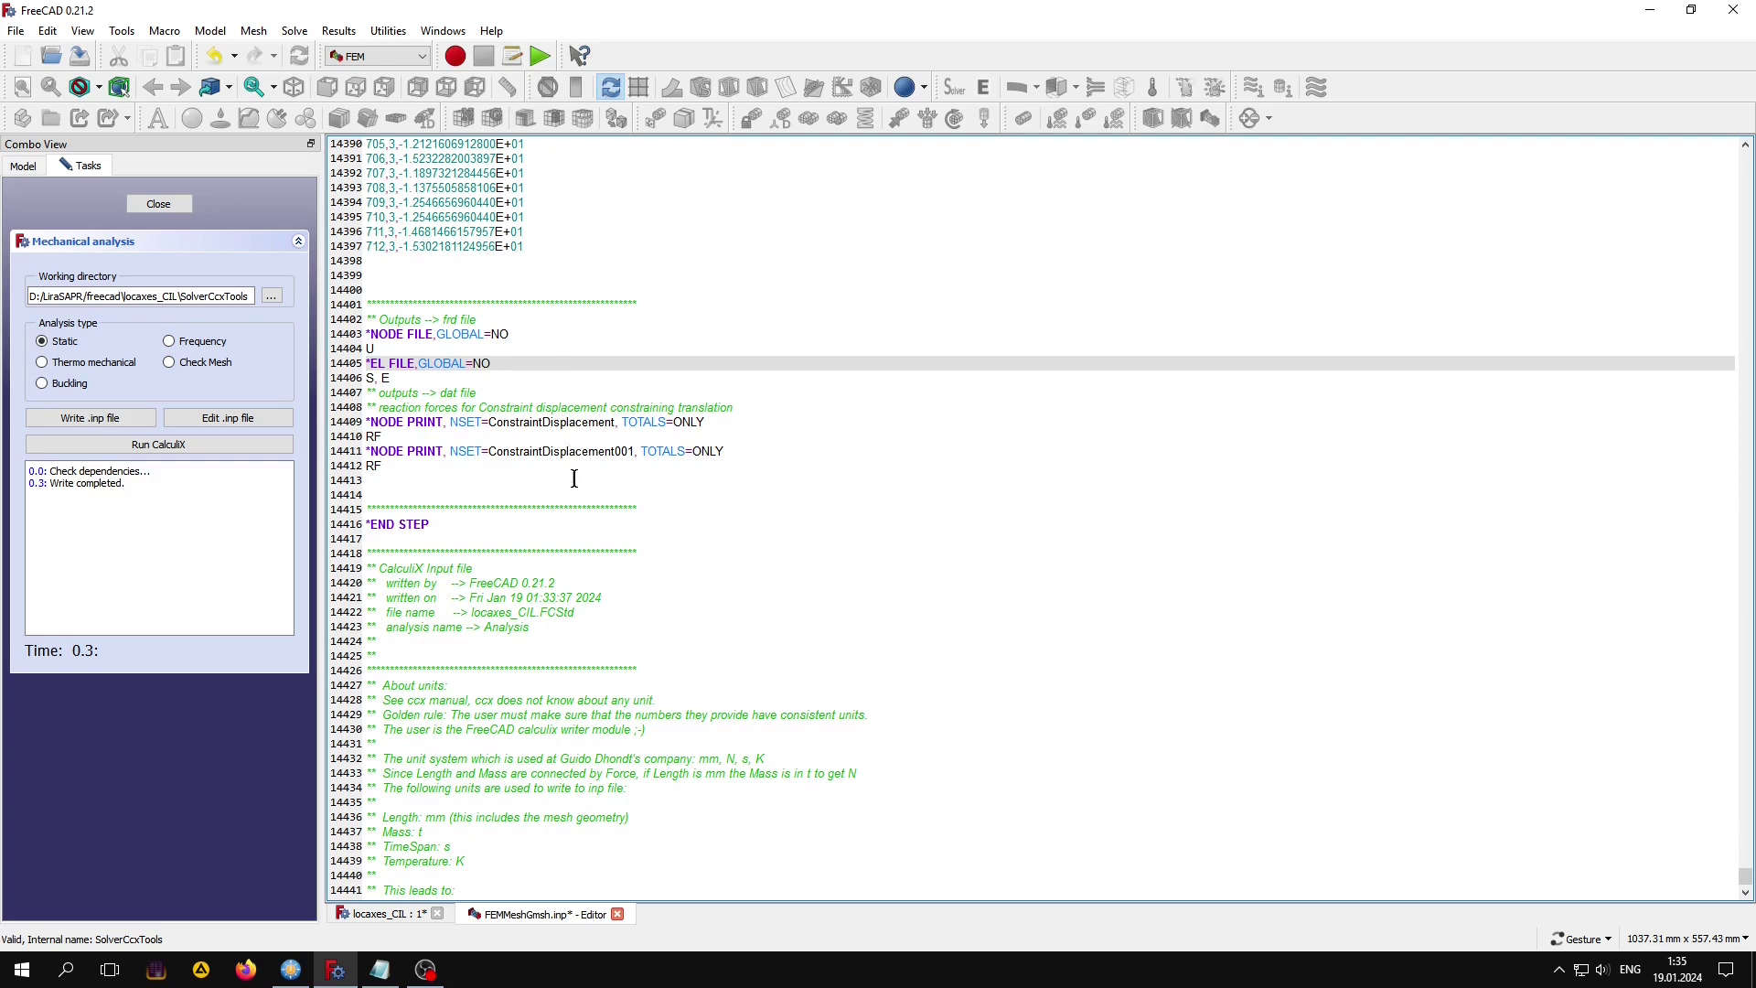
Save and close the edited input file, then close the mechanical analysis task.
{"action": "left_click", "coordinate": [618, 914]}
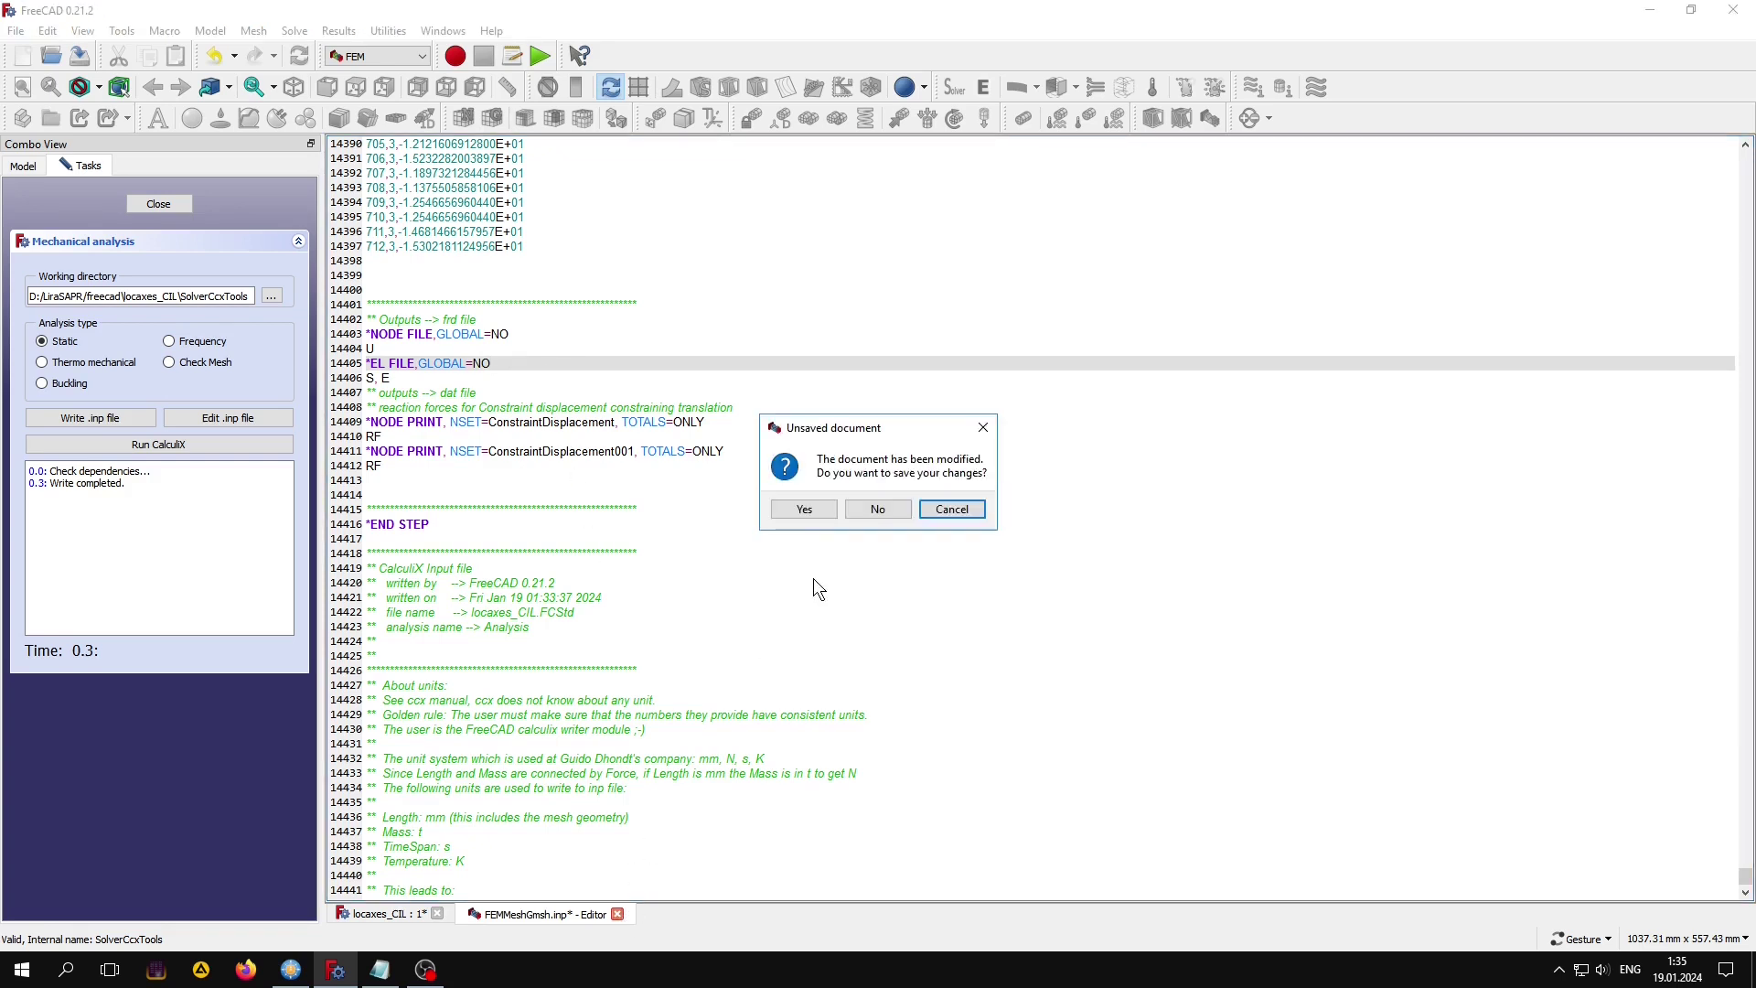
{"action": "left_click", "coordinate": [794, 510]}
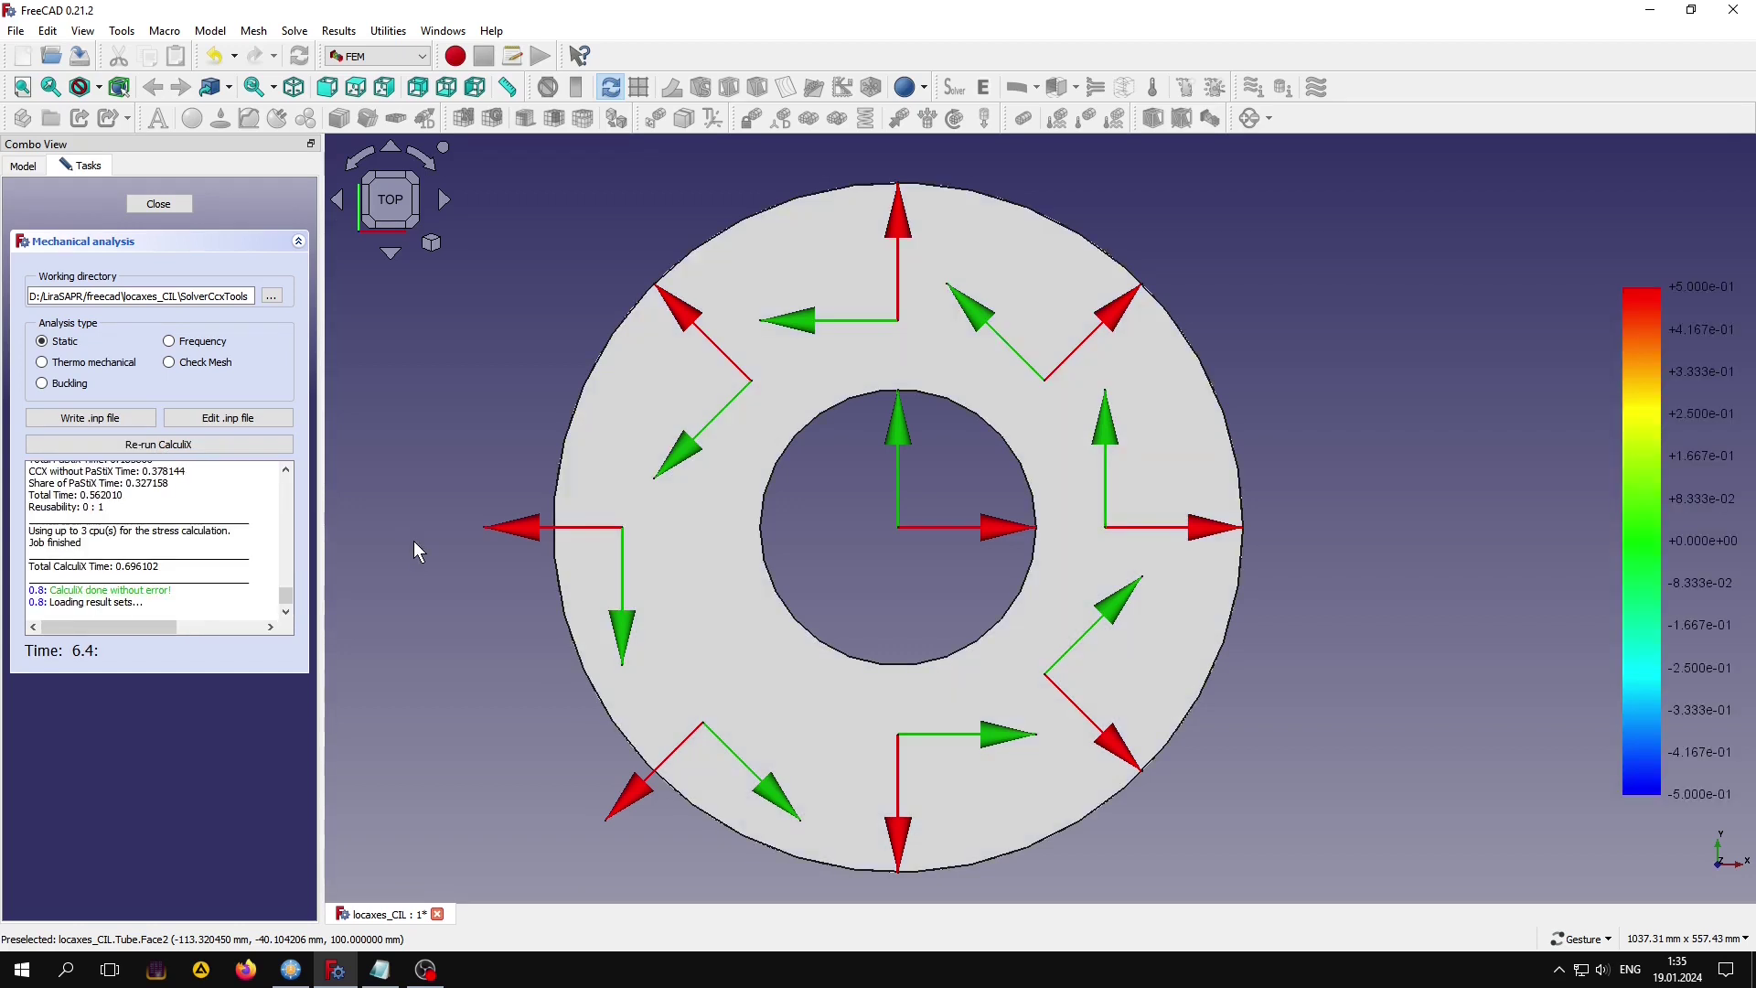
{"action": "left_click", "coordinate": [159, 204]}
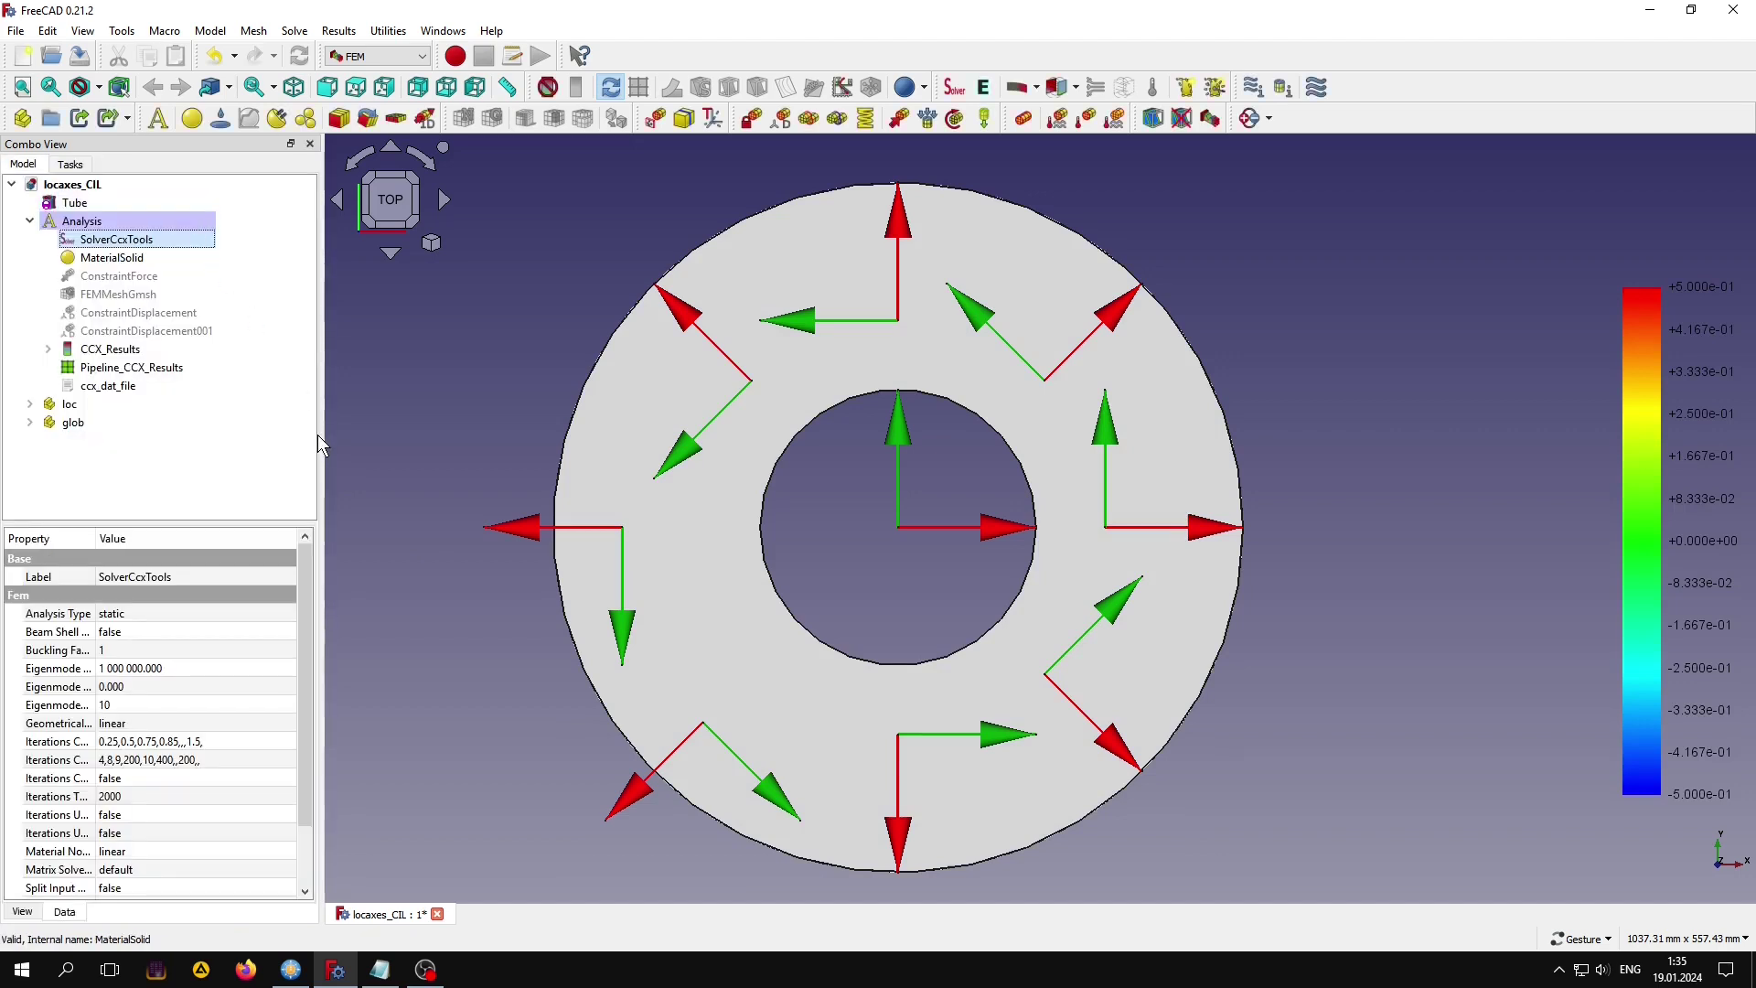
Colour the ring's results by the Stress xx component.
{"action": "left_click", "coordinate": [73, 202]}
{"action": "double_click", "coordinate": [137, 368]}
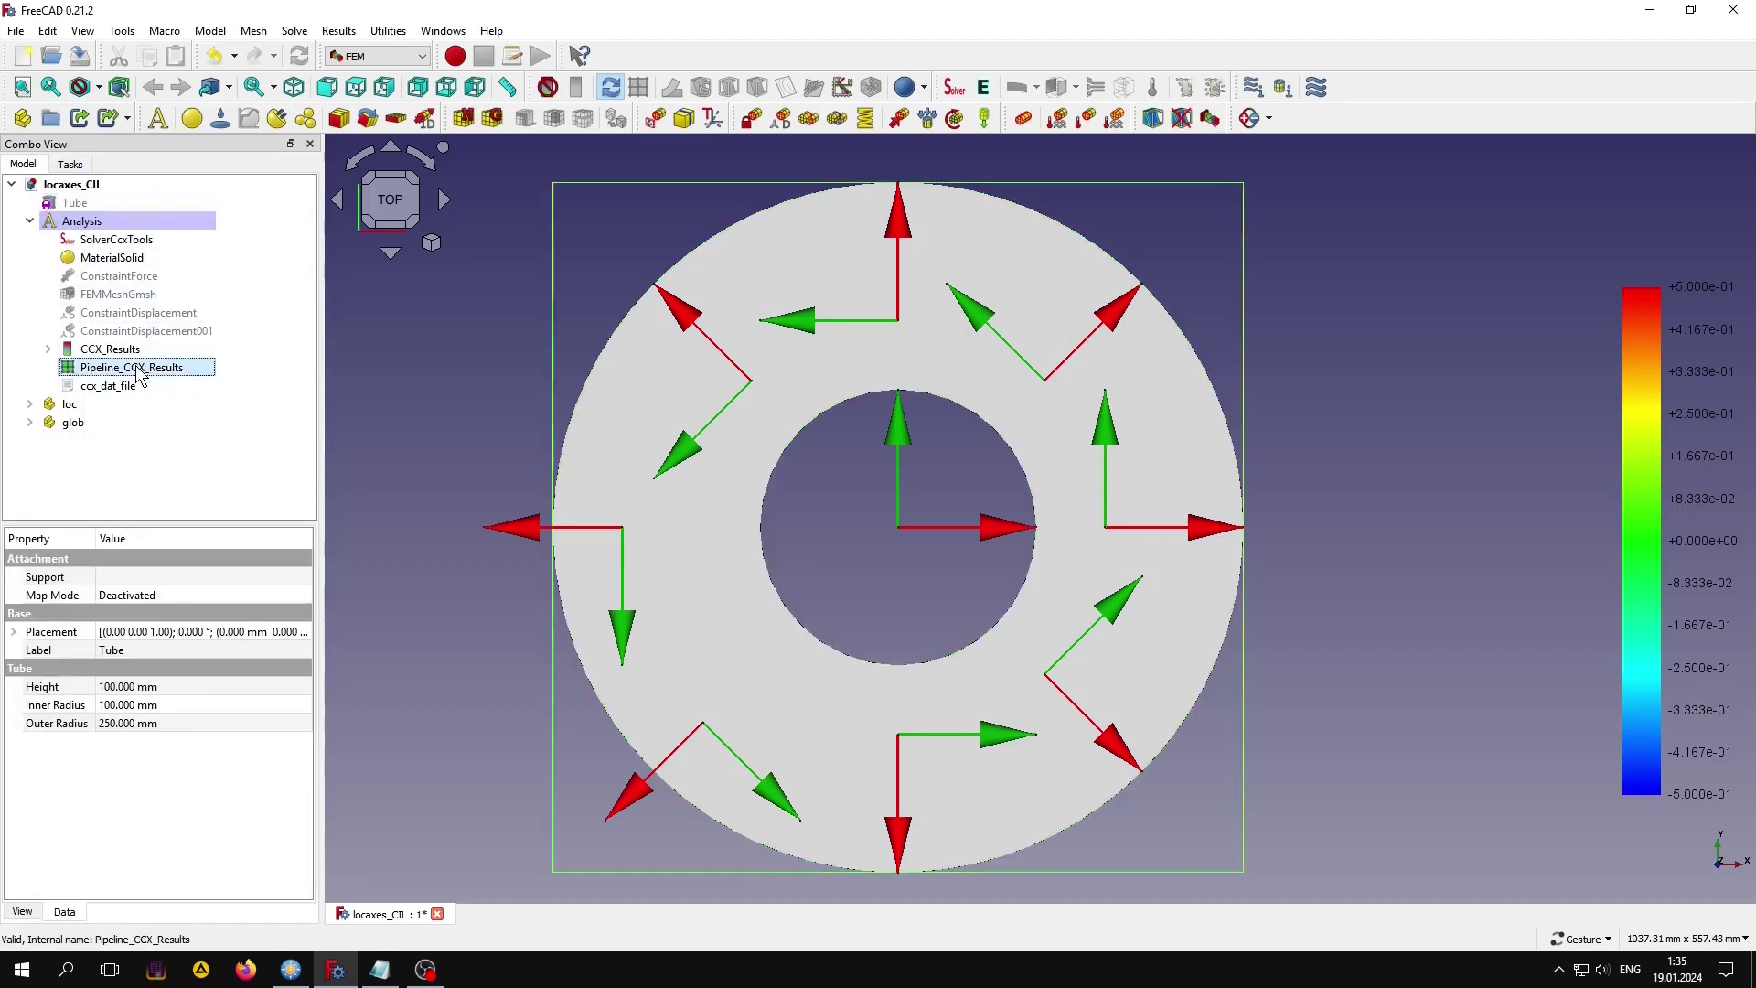
{"action": "left_click", "coordinate": [128, 319]}
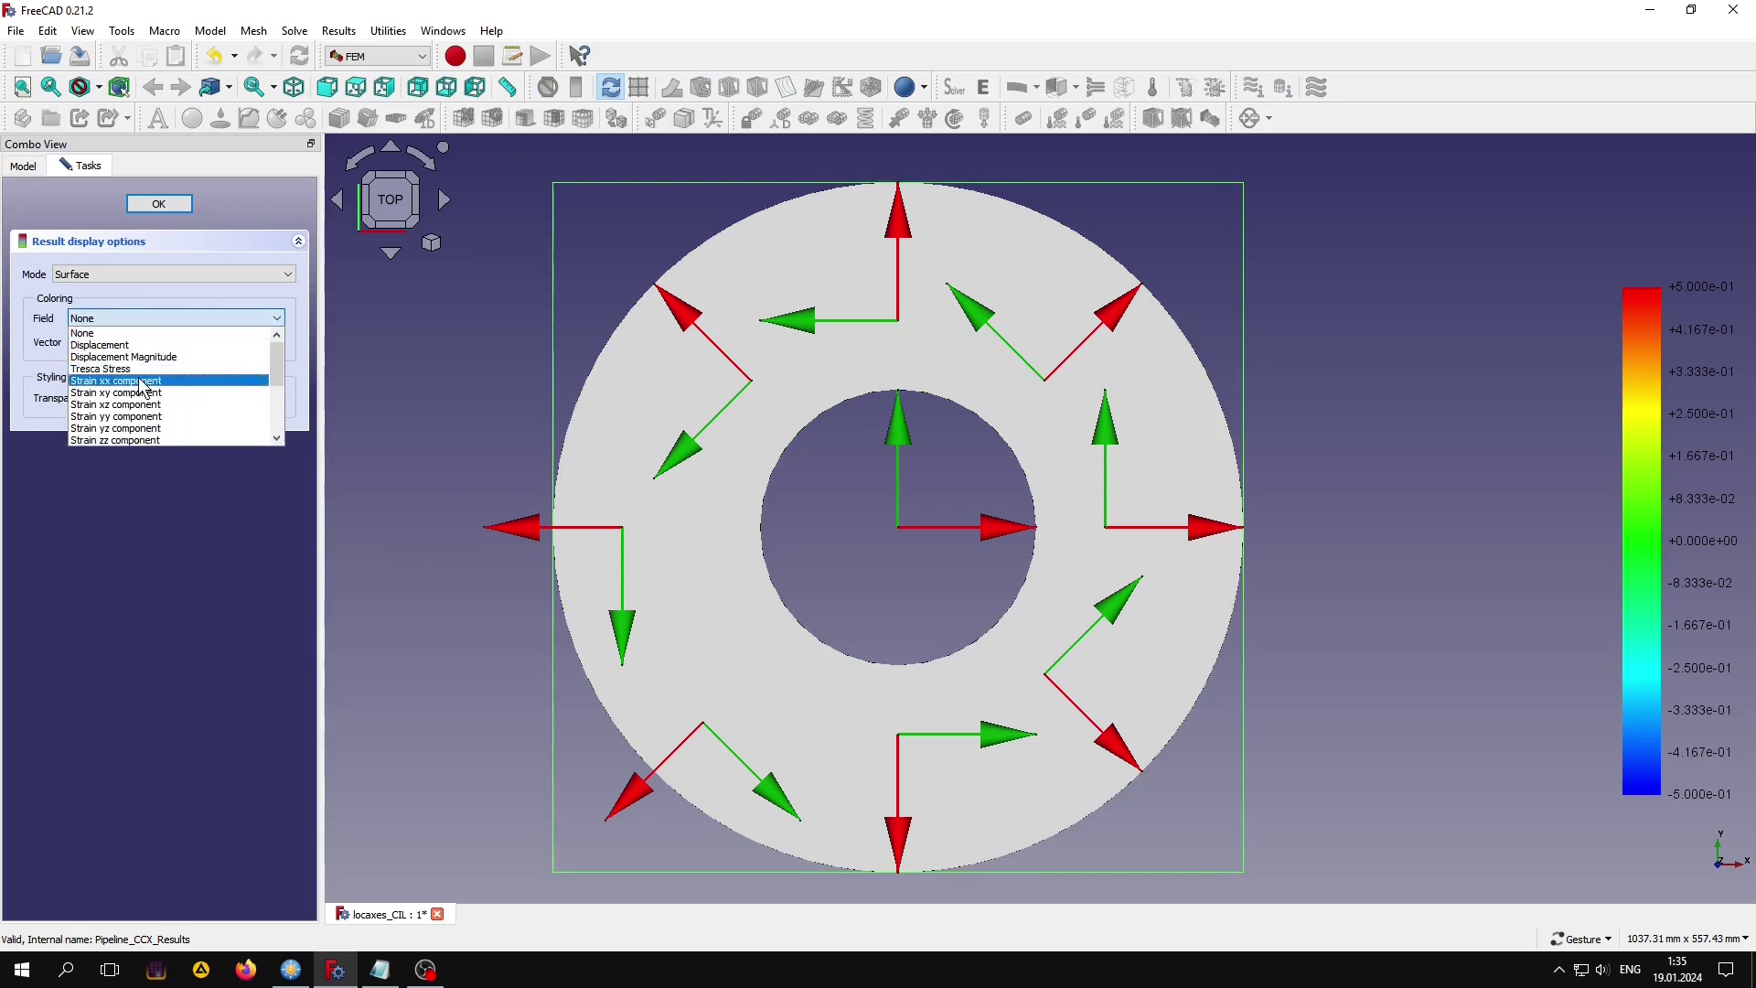
{"action": "scroll", "coordinate": [133, 371], "scroll_direction": "down", "scroll_amount": 1}
{"action": "left_click", "coordinate": [133, 419]}
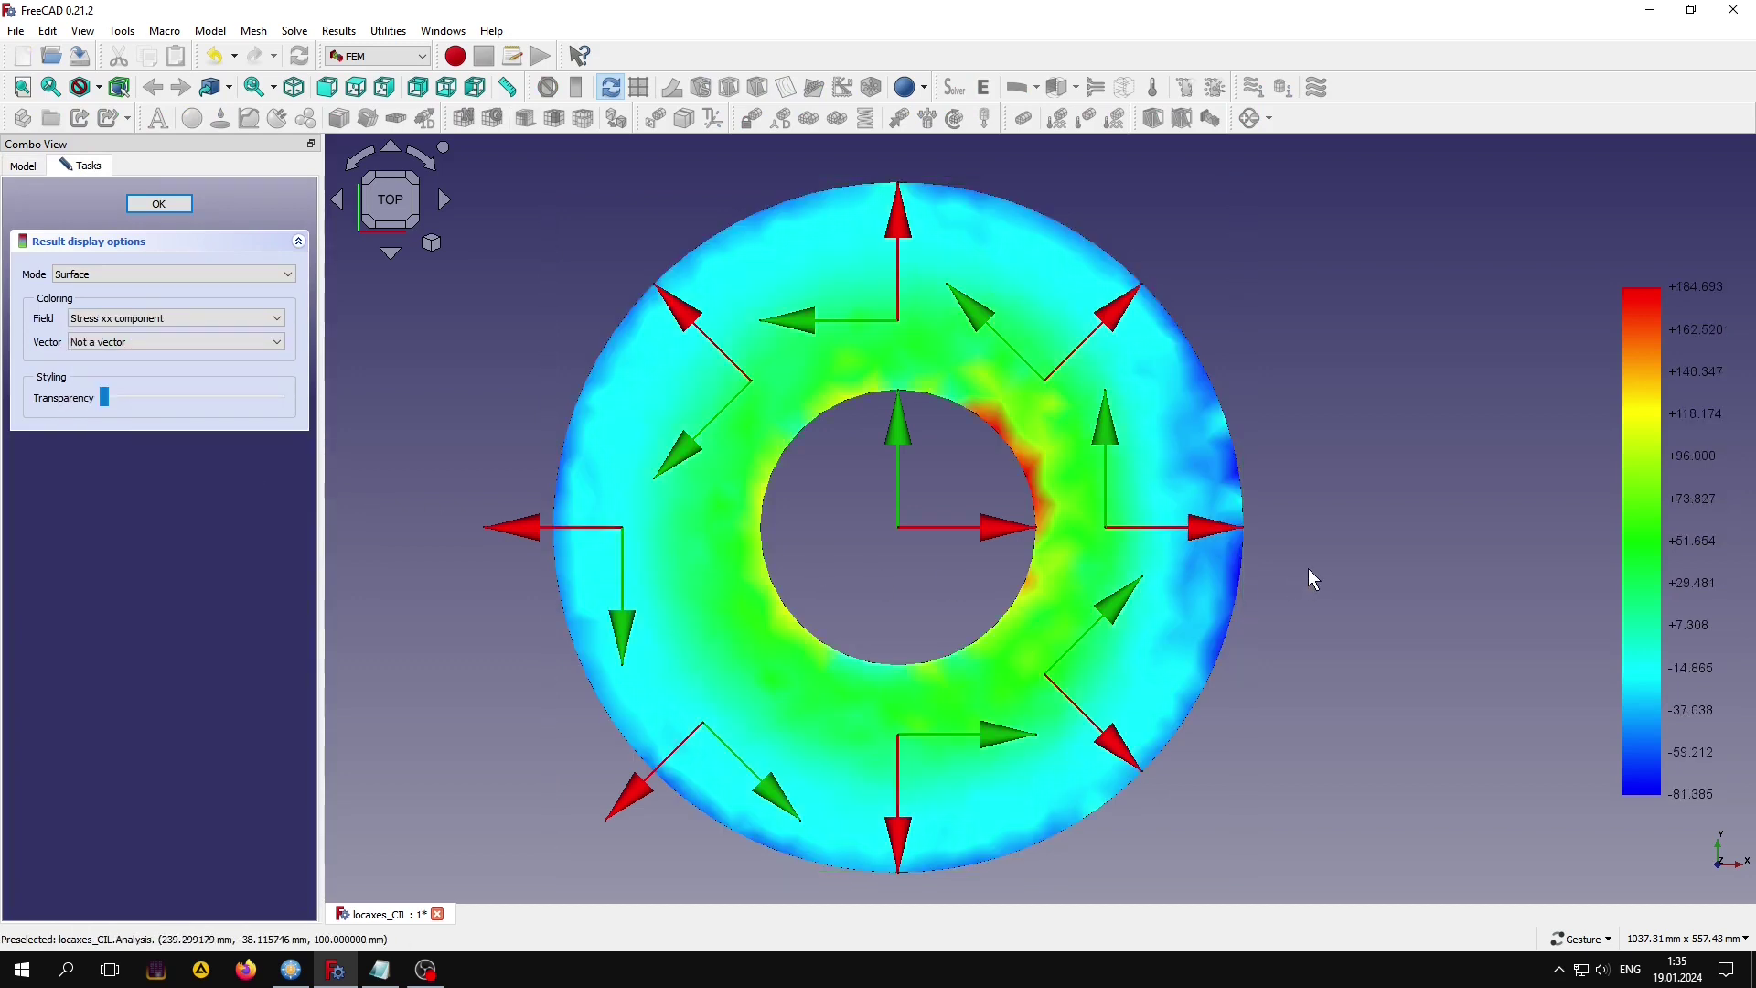
{"action": "left_click", "coordinate": [178, 210]}
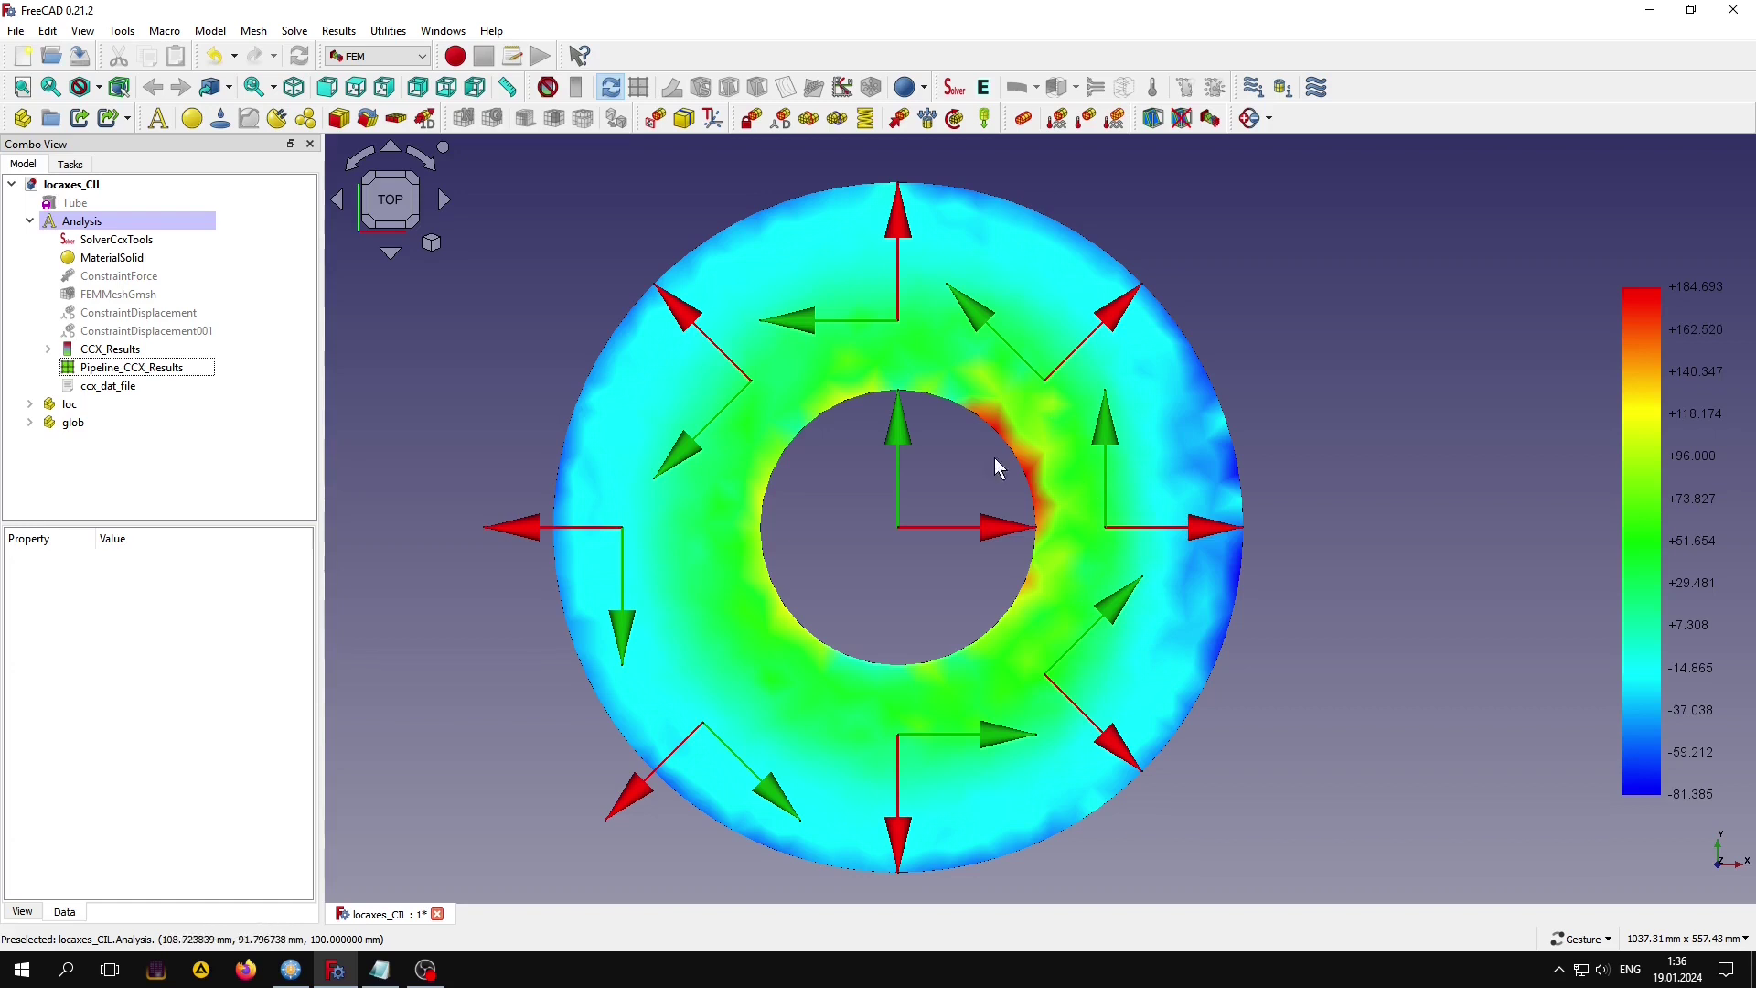
Hide the glob and loc axis groups.
{"action": "left_click", "coordinate": [75, 423]}
{"action": "key", "text": "space"}
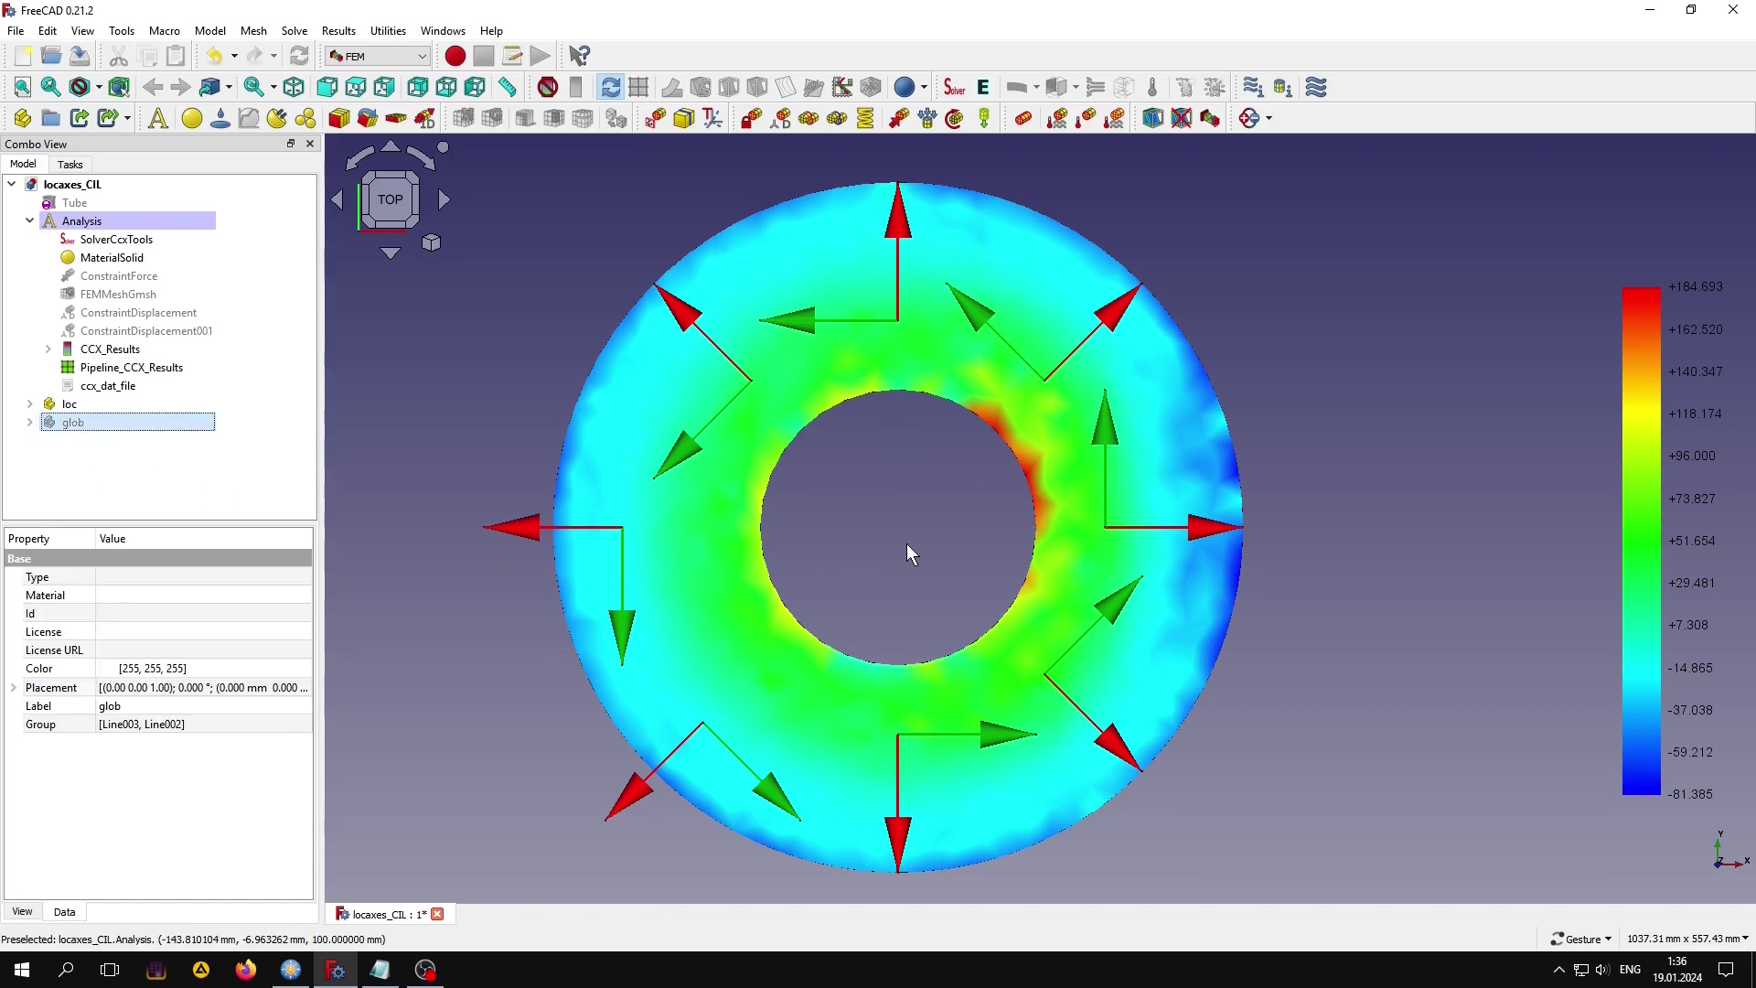
{"action": "left_click", "coordinate": [69, 403]}
{"action": "key", "text": "space"}
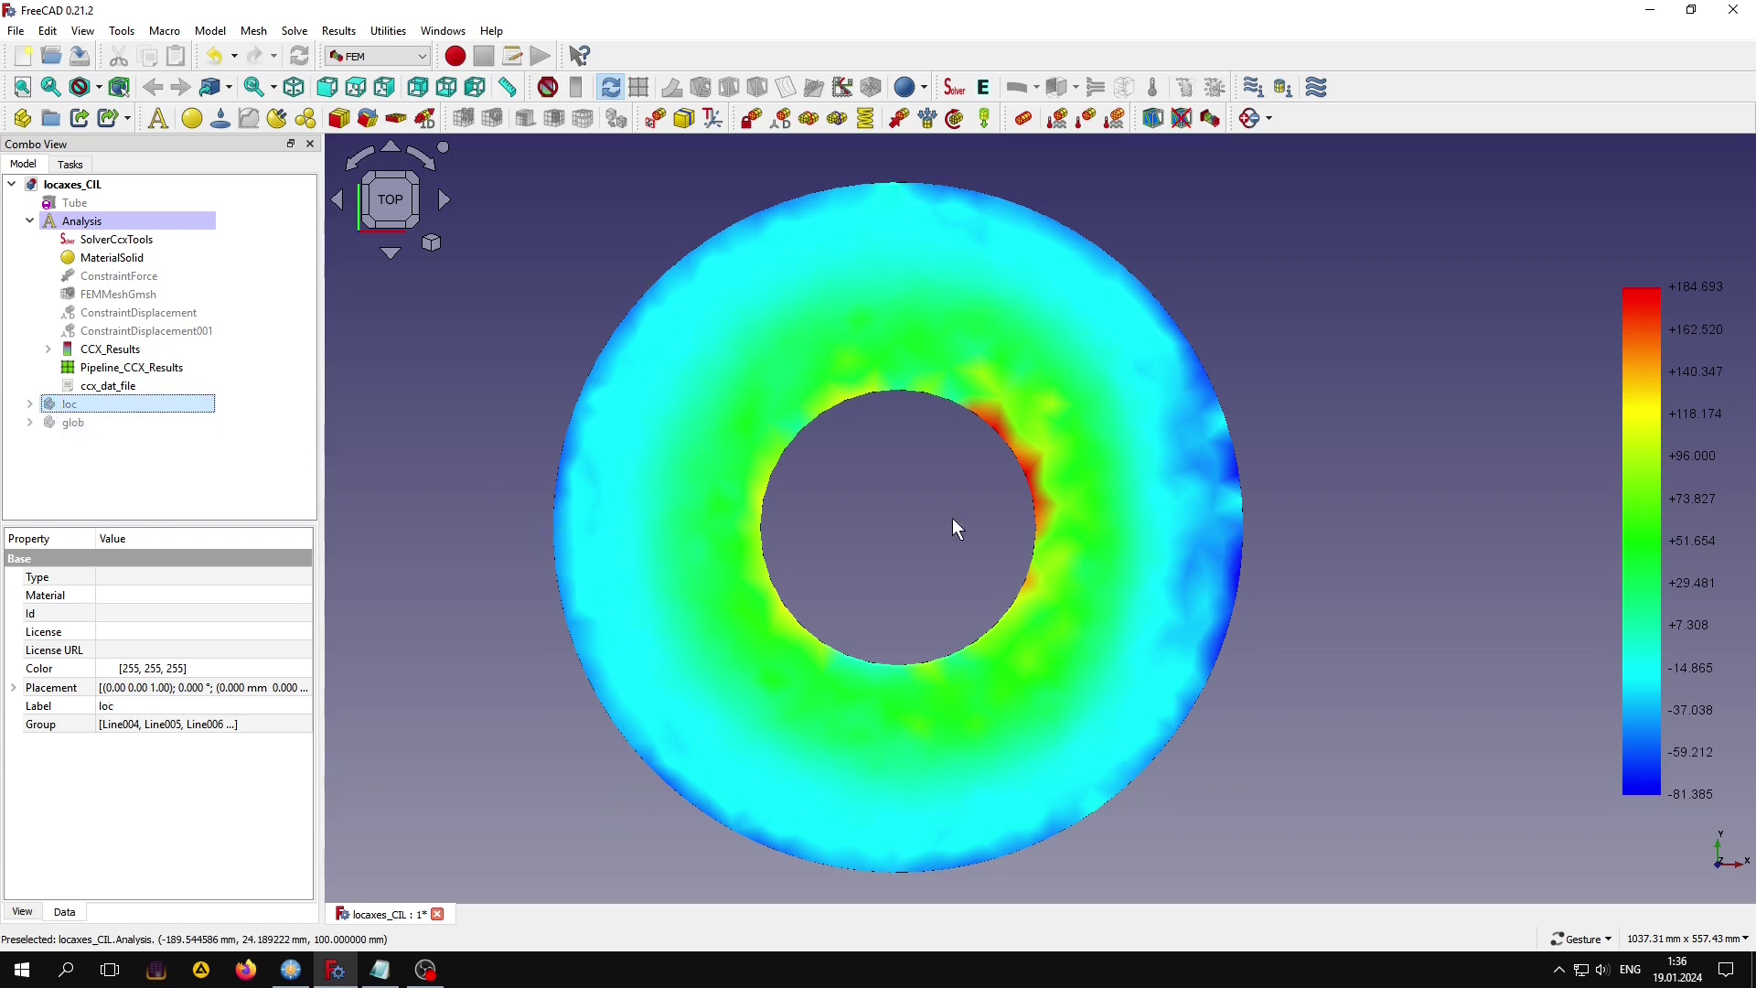
{"action": "left_click", "coordinate": [1352, 557]}
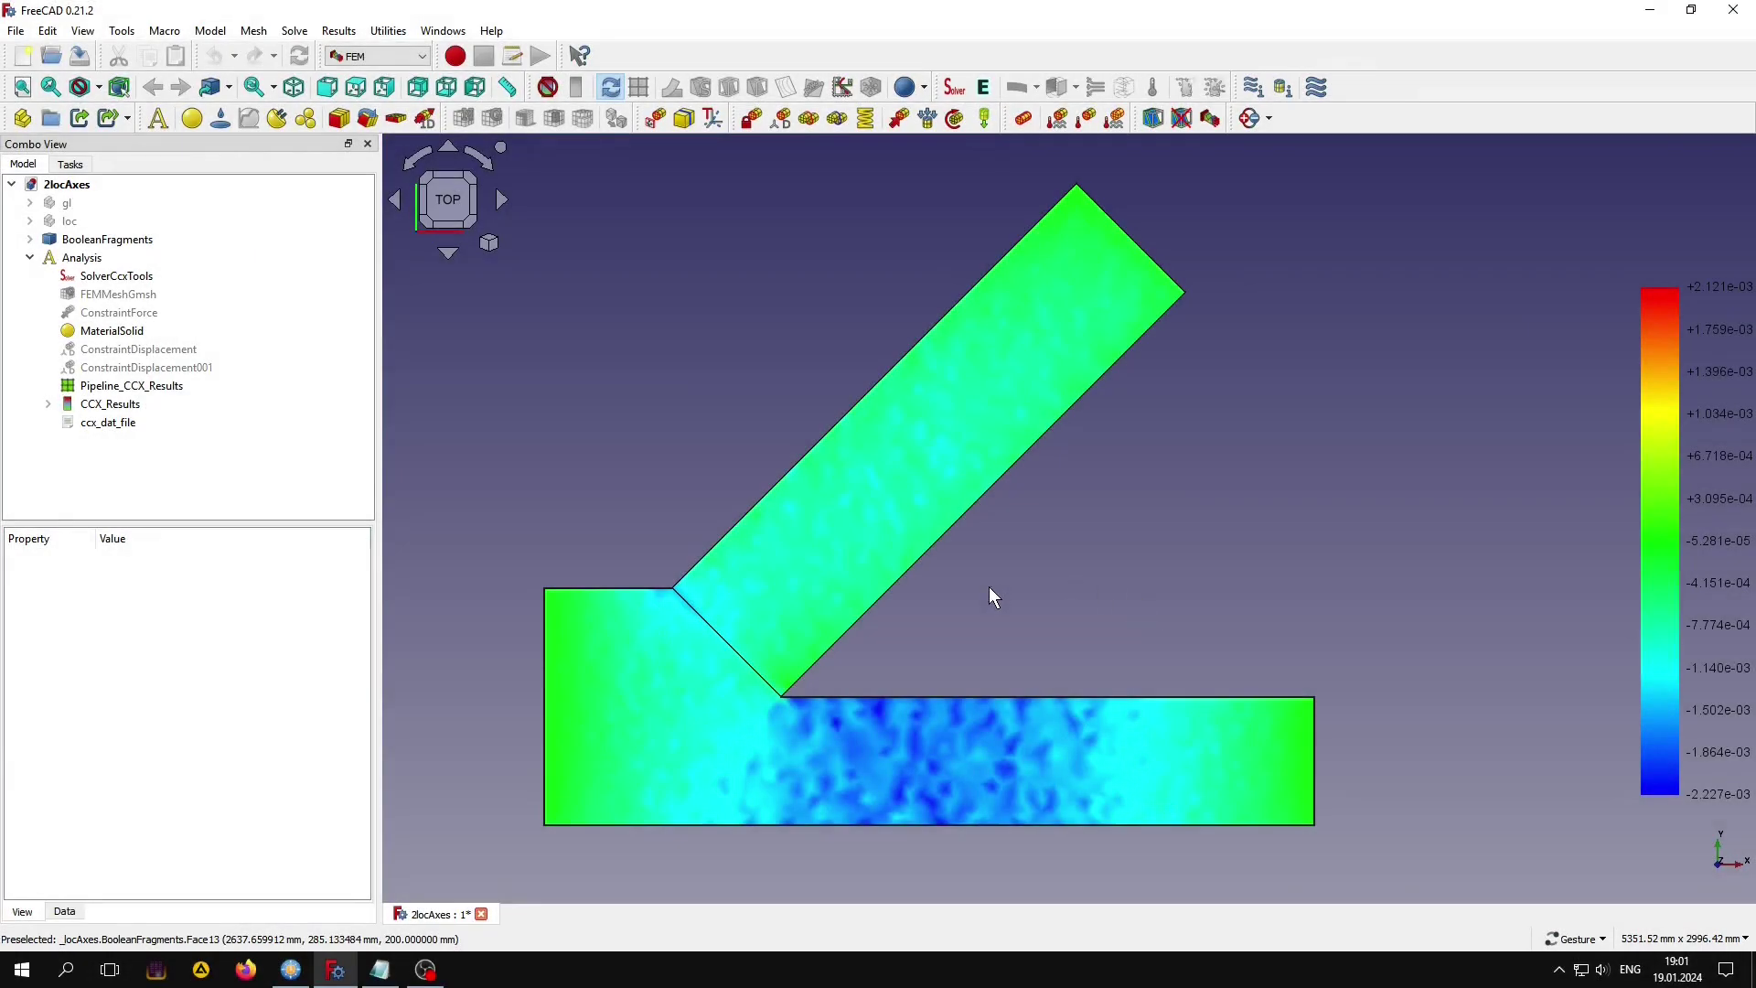
Make the global axes and the rotated loc axis group visible over the 2locAxes result map.
{"action": "left_click", "coordinate": [85, 204]}
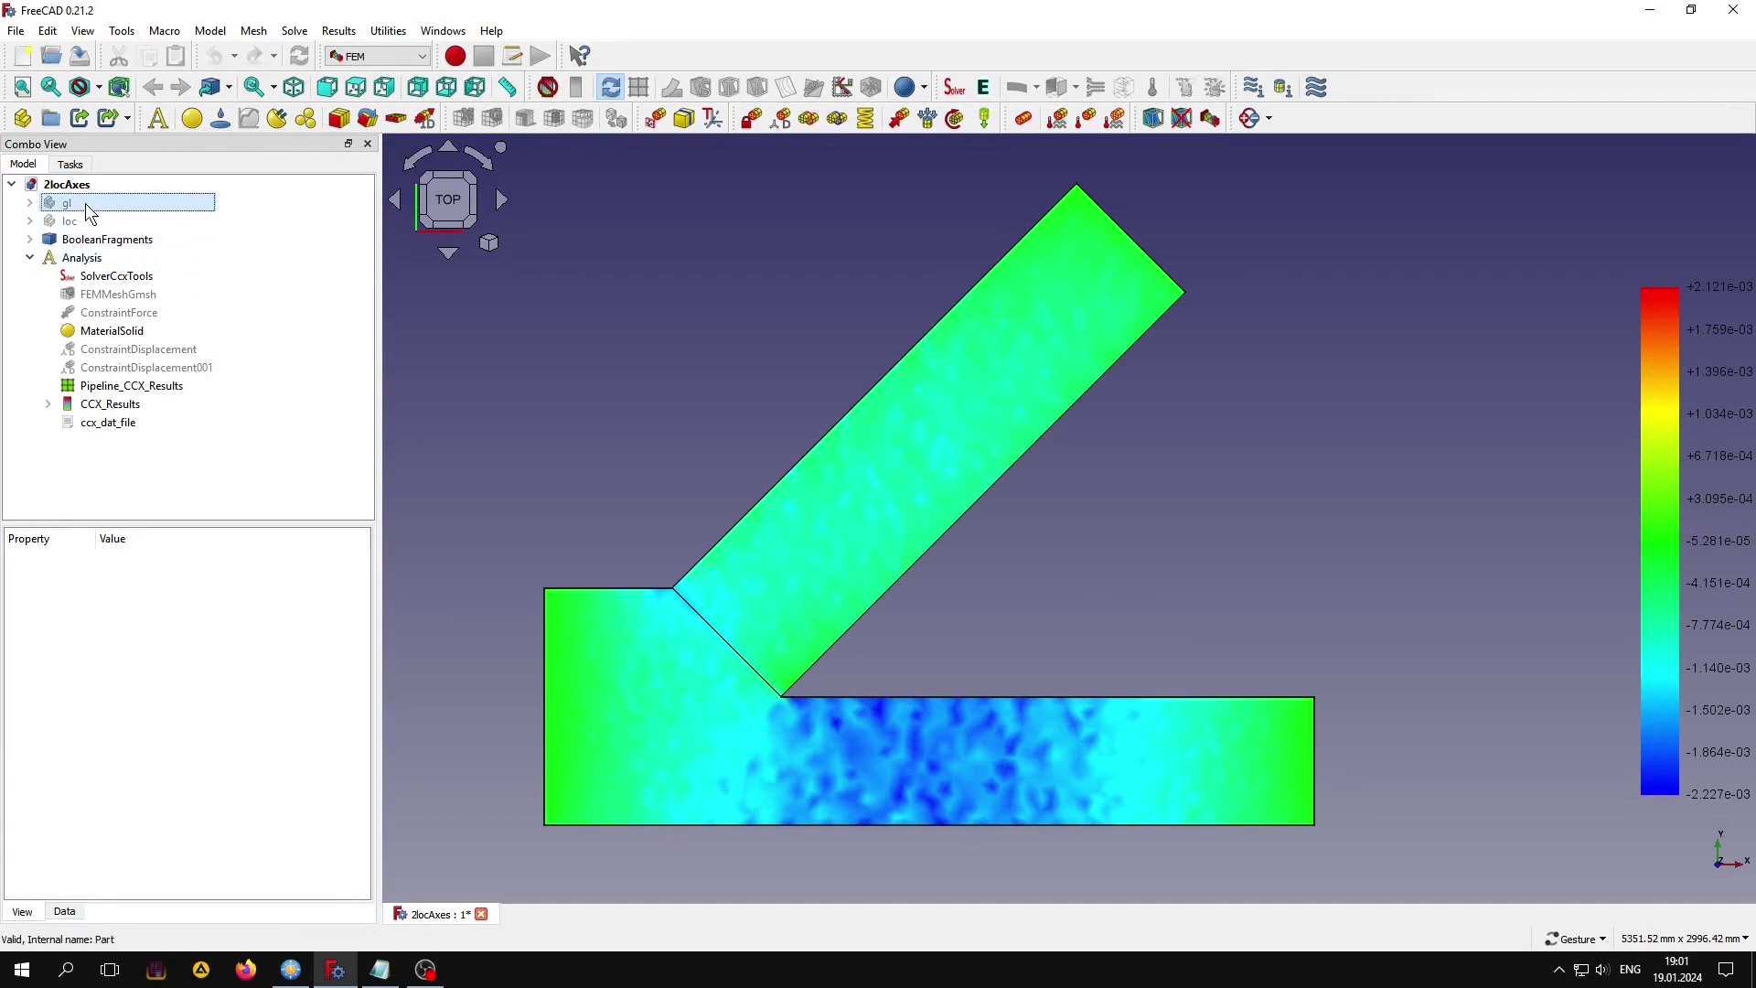
{"action": "left_click", "coordinate": [584, 322]}
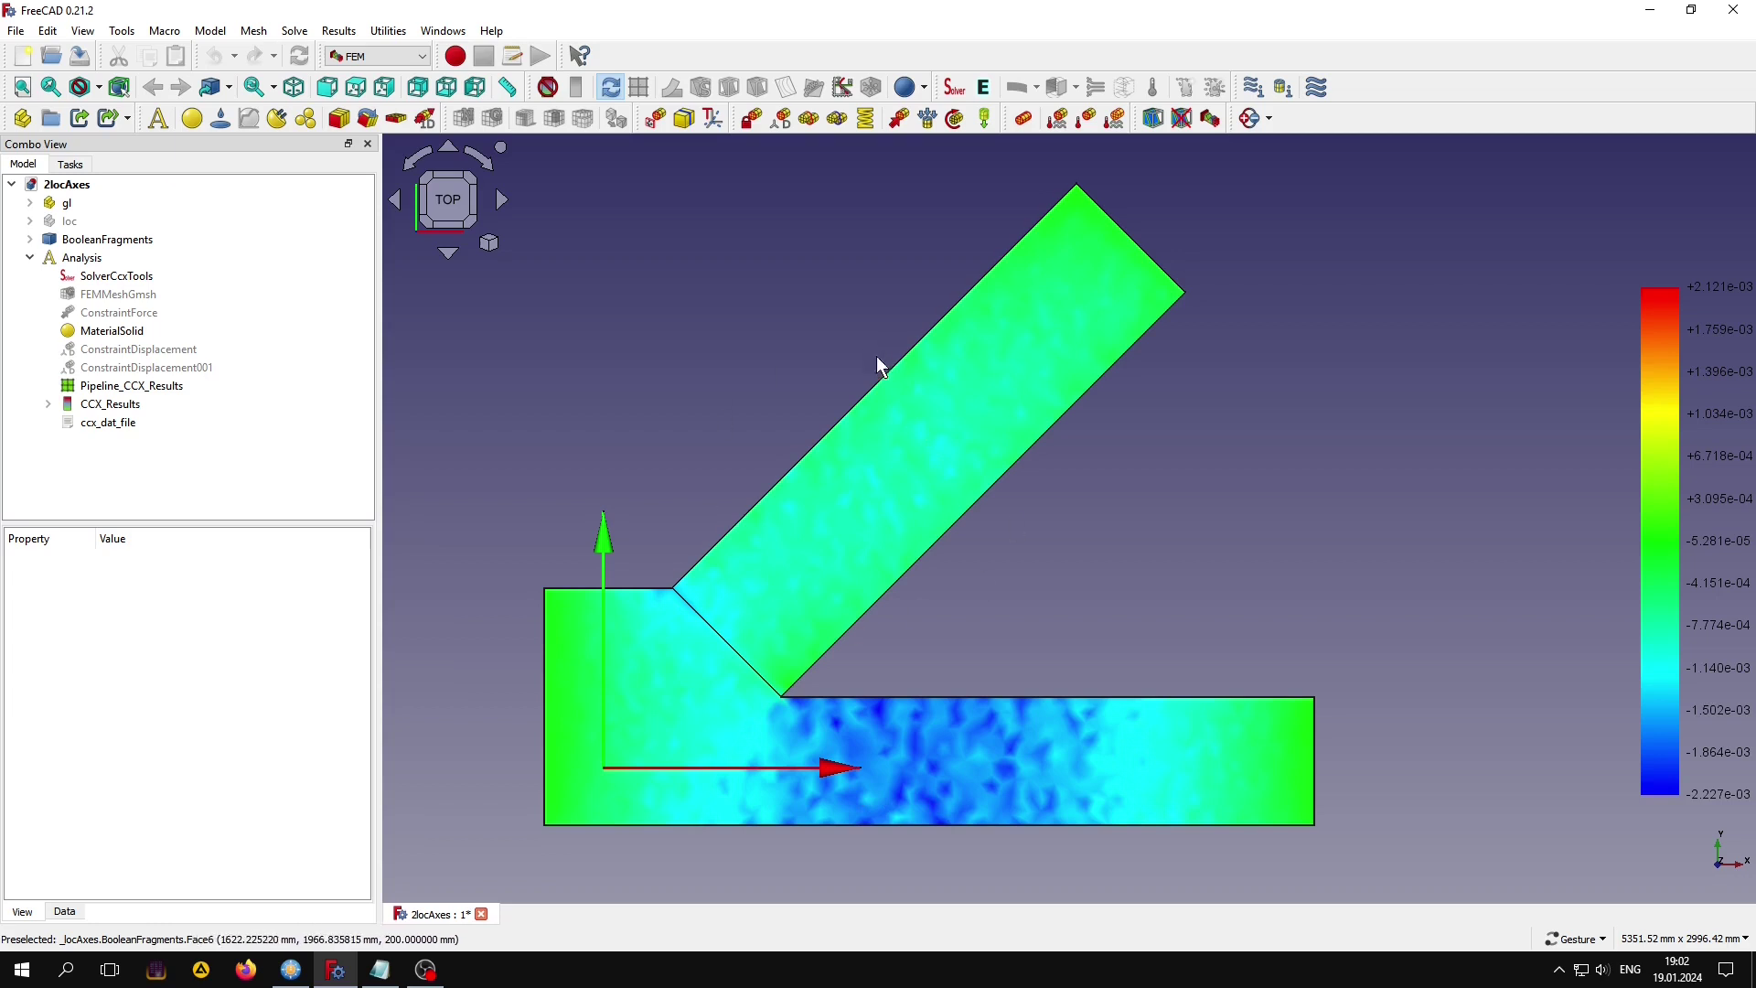
{"action": "left_click", "coordinate": [92, 219]}
{"action": "key", "text": "space"}
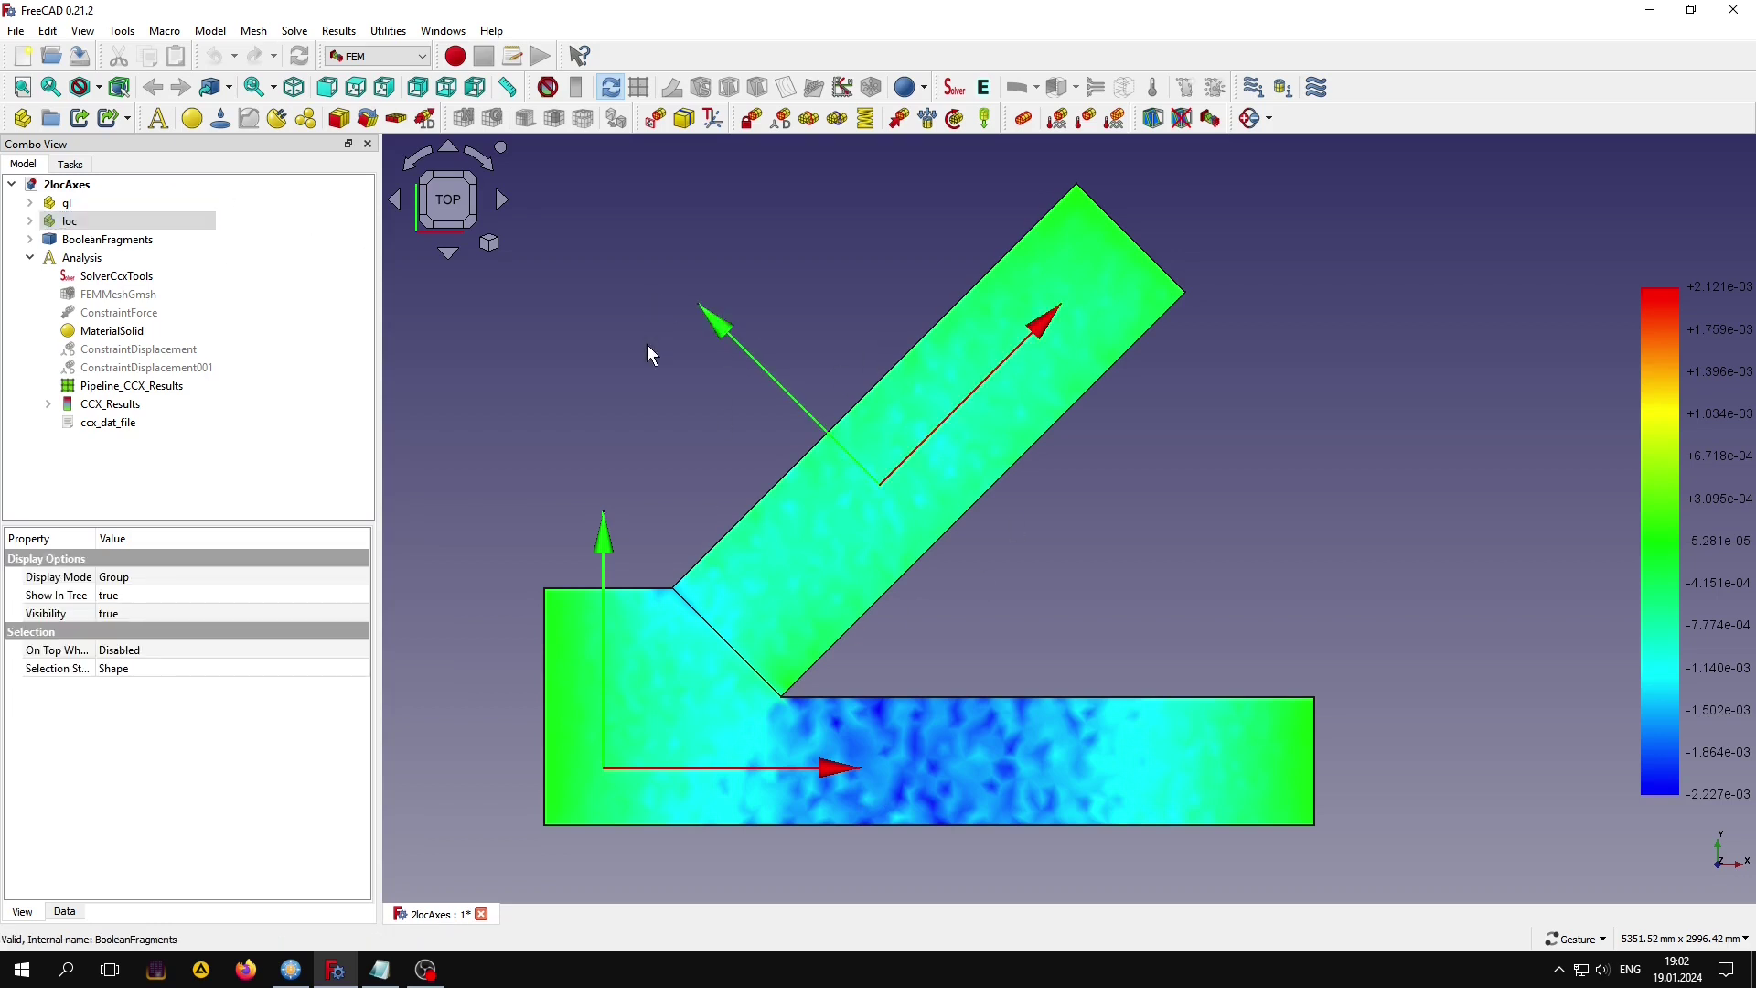
{"action": "left_click", "coordinate": [648, 346]}
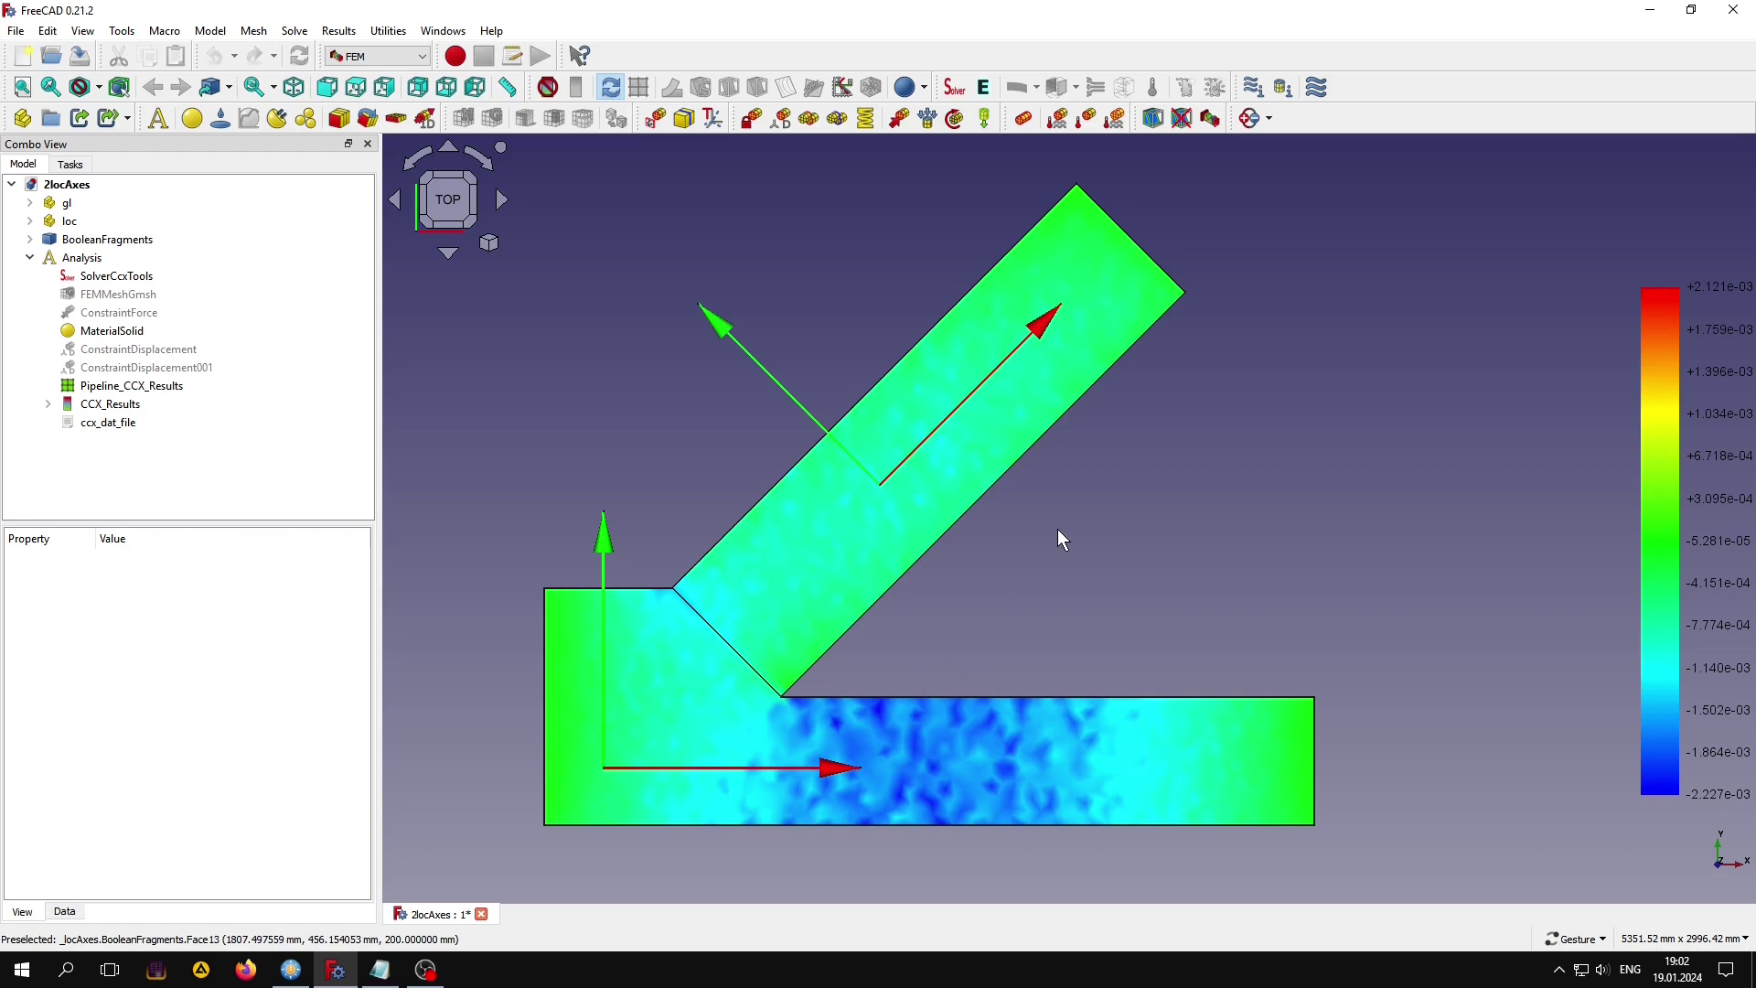
Hide and remove the result pipeline, purge old results, and hide the gl and loc axes.
{"action": "left_click", "coordinate": [137, 385]}
{"action": "key", "text": "space"}
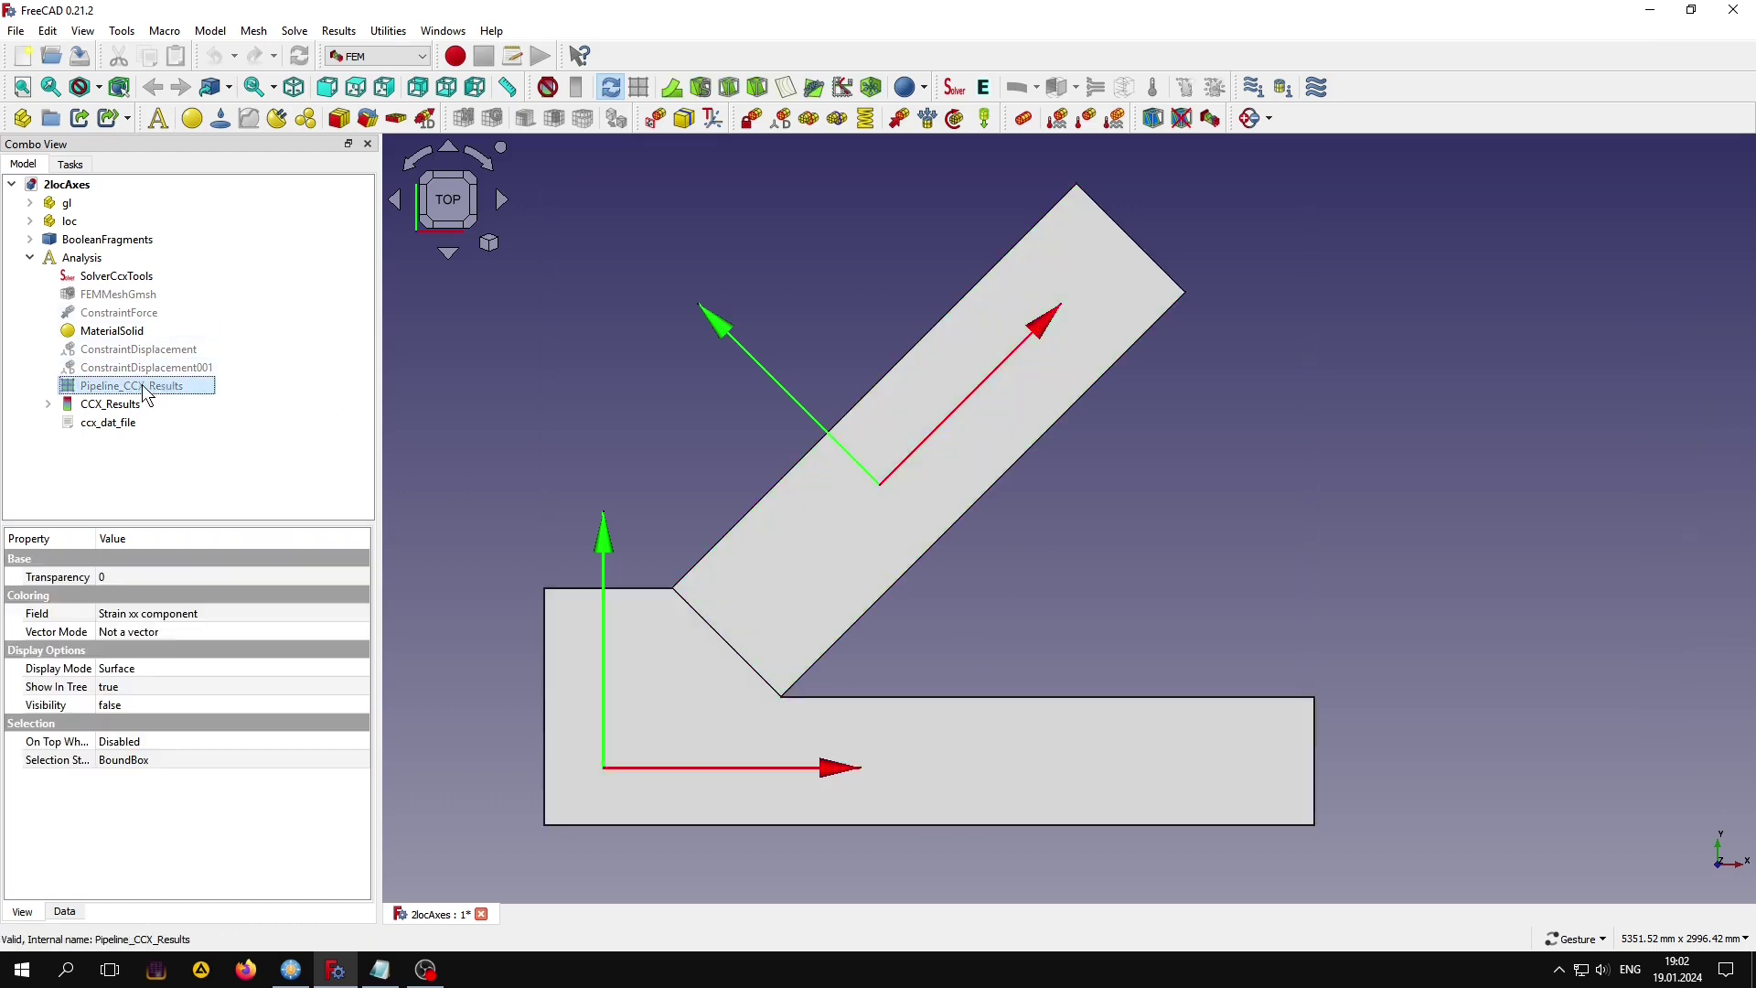
{"action": "left_click", "coordinate": [229, 352]}
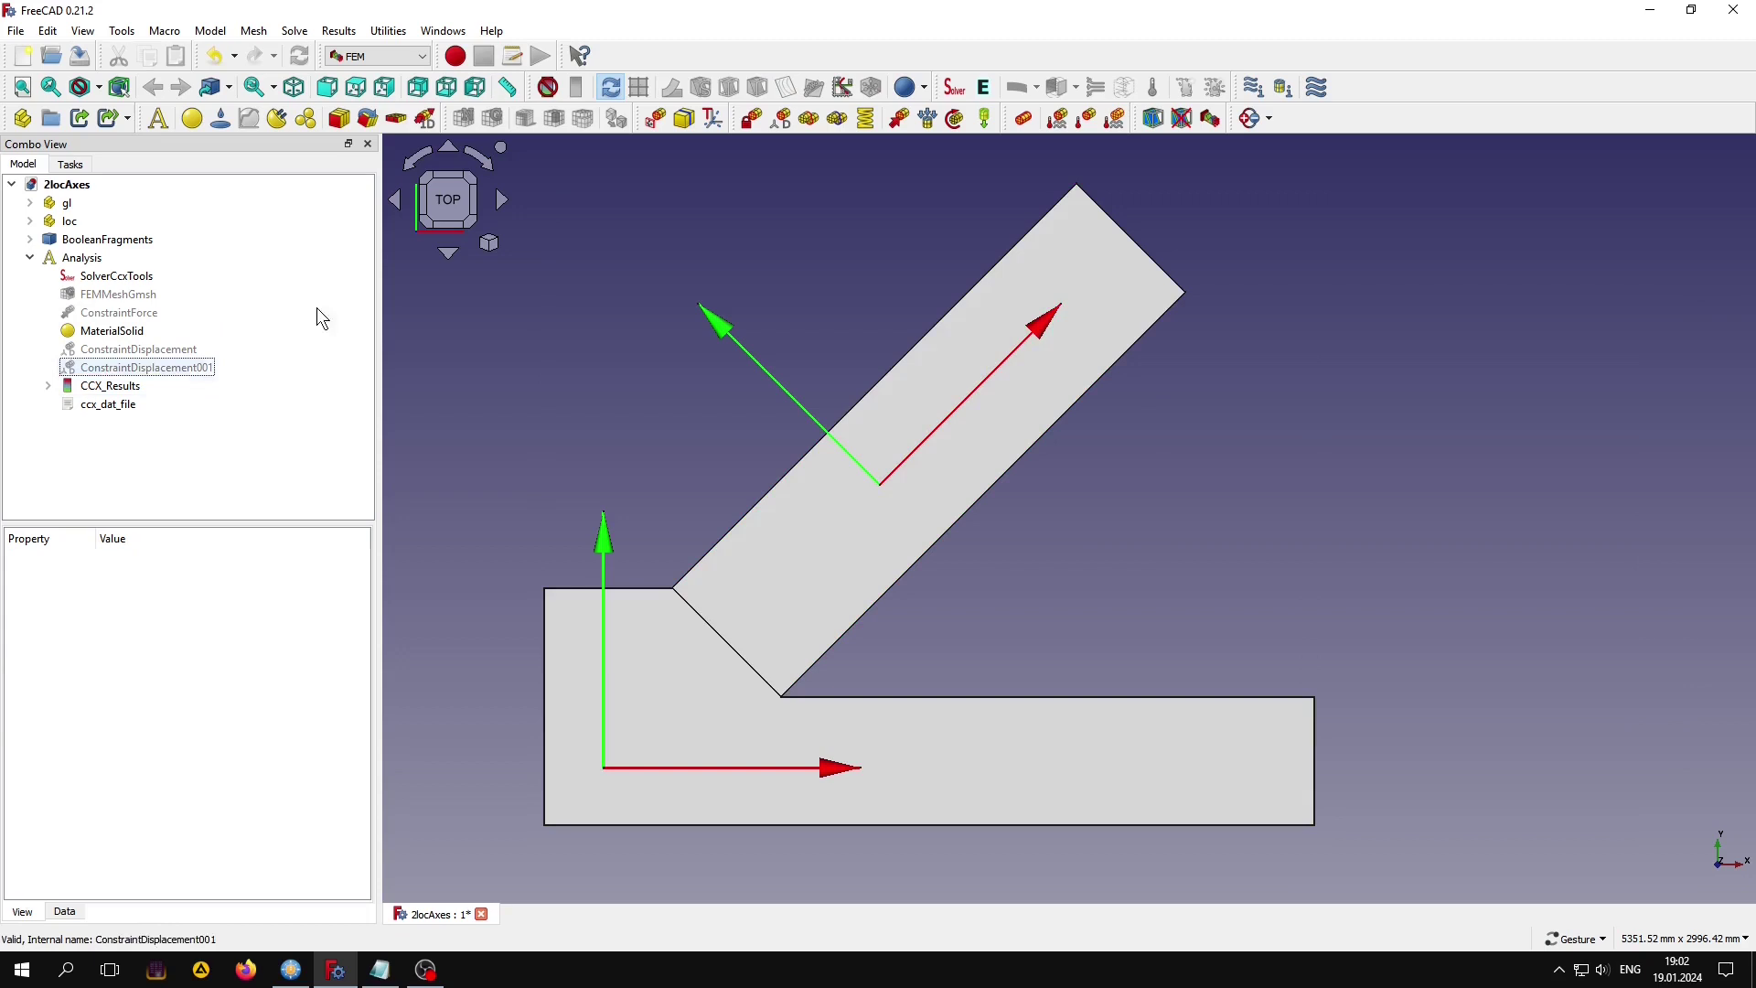
{"action": "left_click", "coordinate": [548, 87]}
{"action": "left_click", "coordinate": [66, 202]}
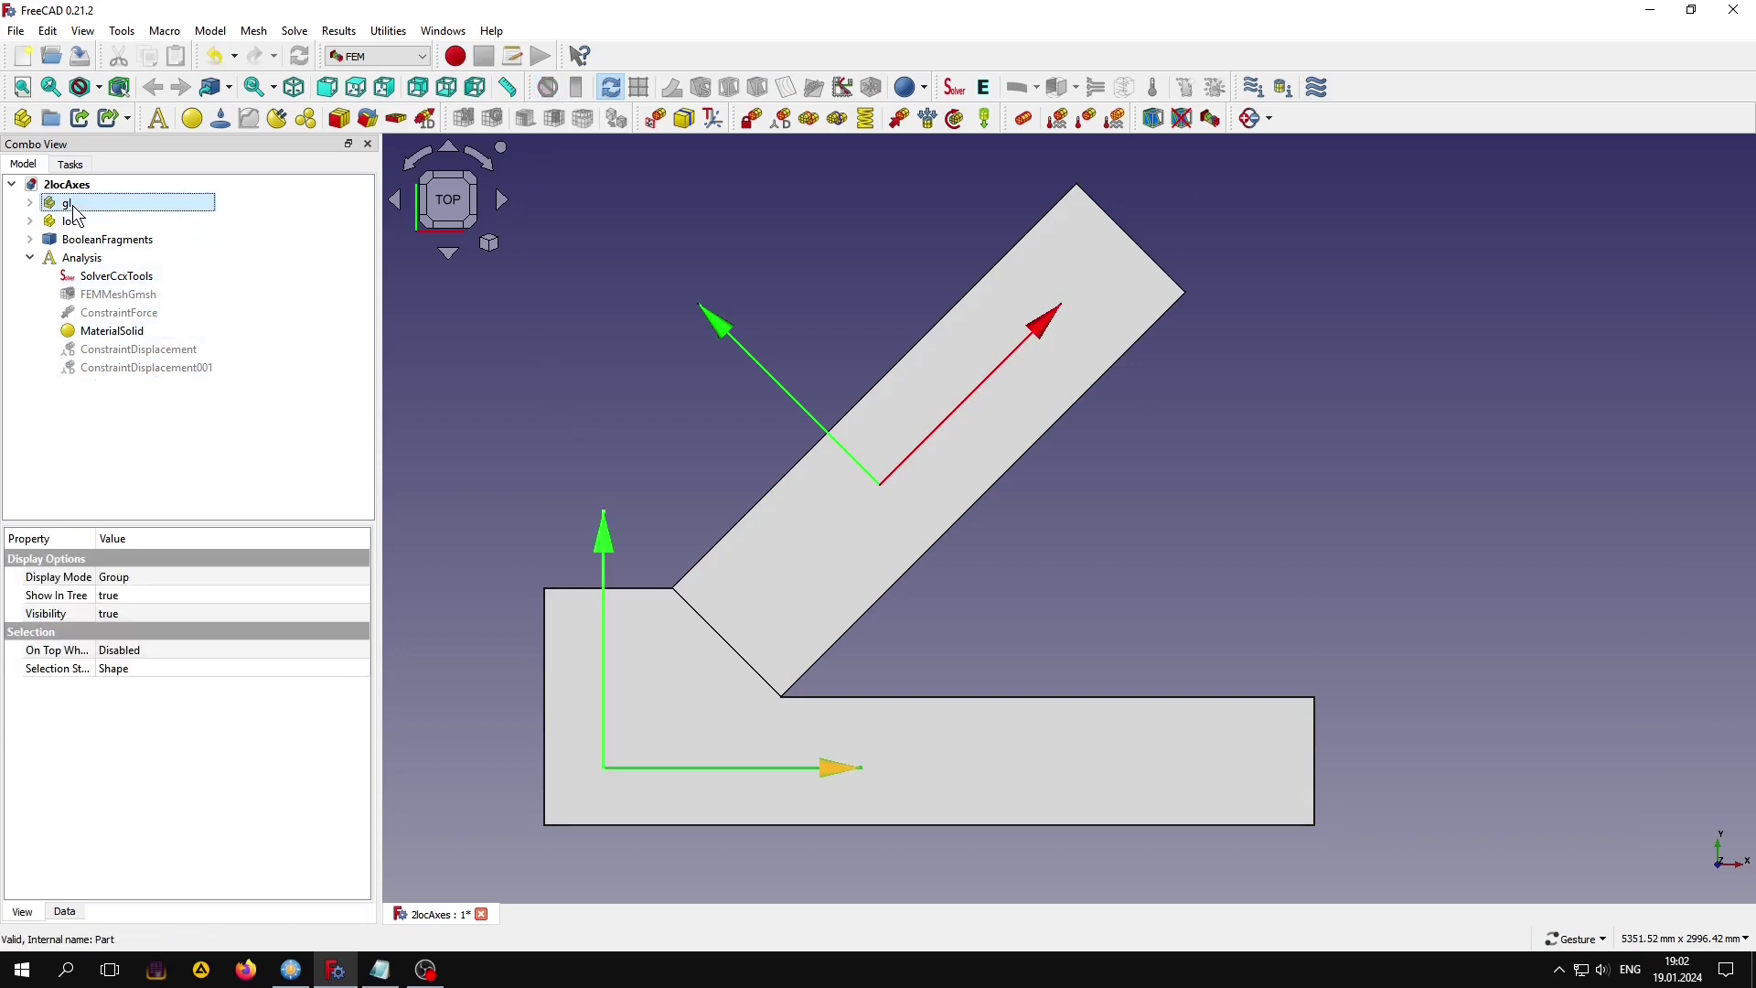
{"action": "key", "text": "space"}
{"action": "key", "text": "space"}
{"action": "left_click", "coordinate": [457, 360]}
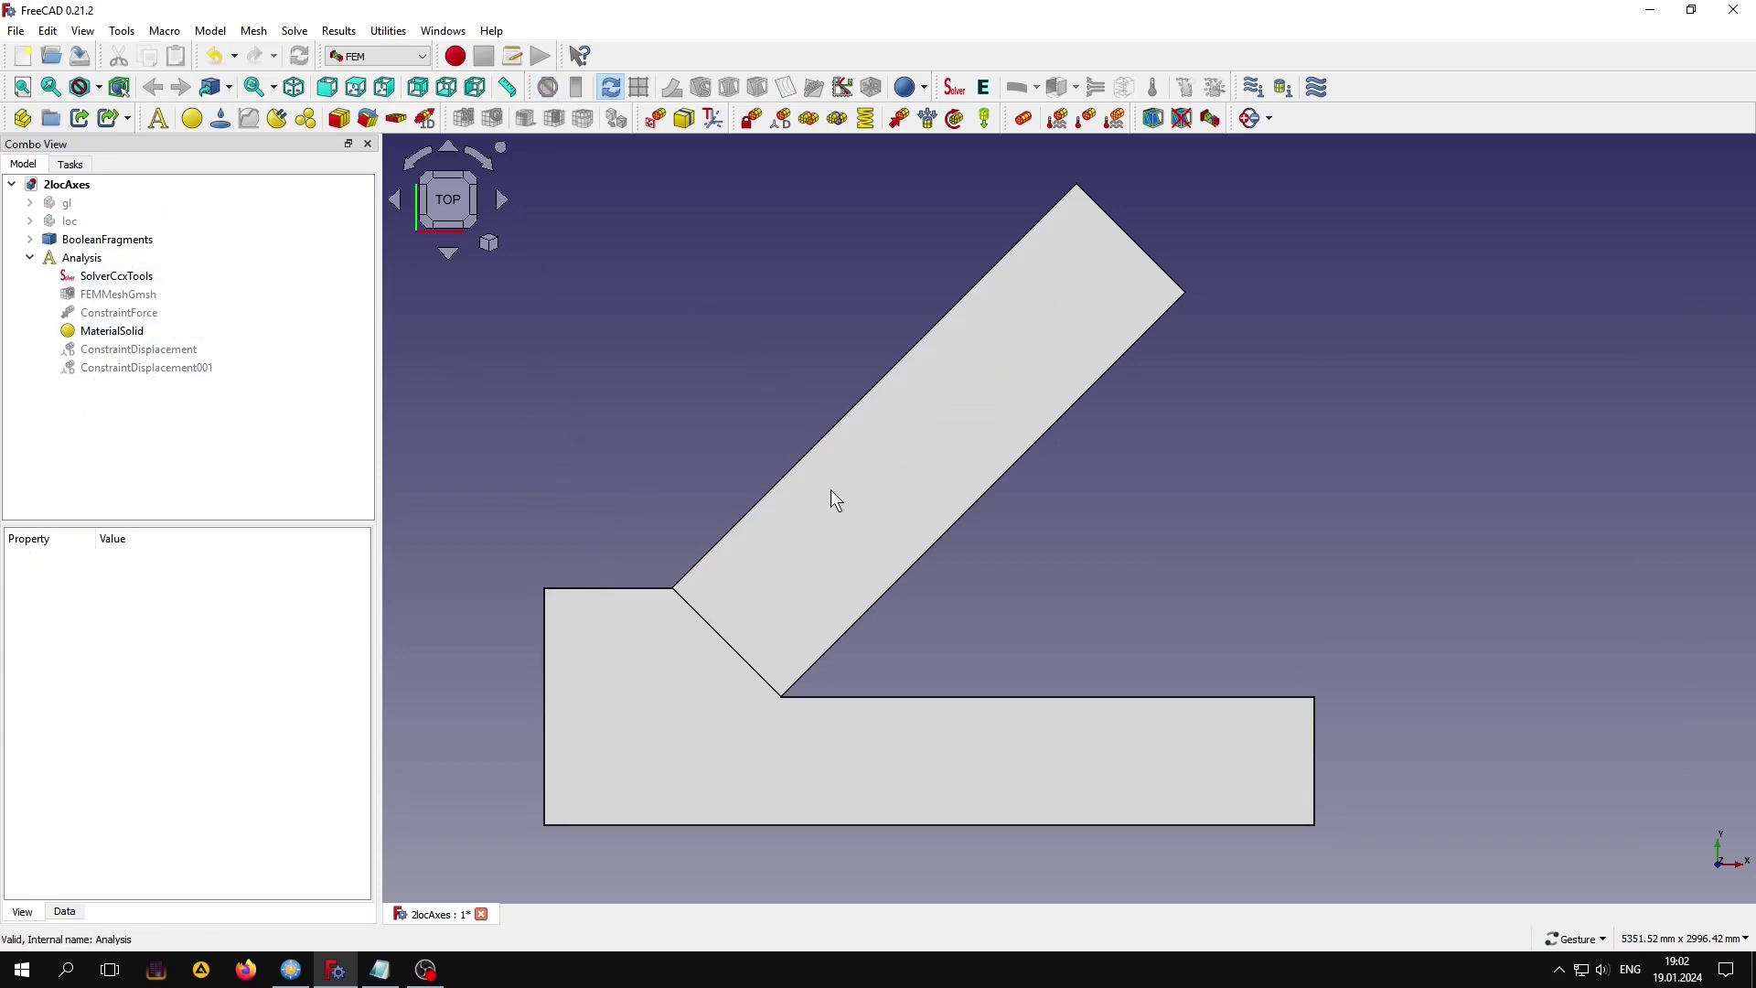
{"action": "left_click", "coordinate": [979, 463]}
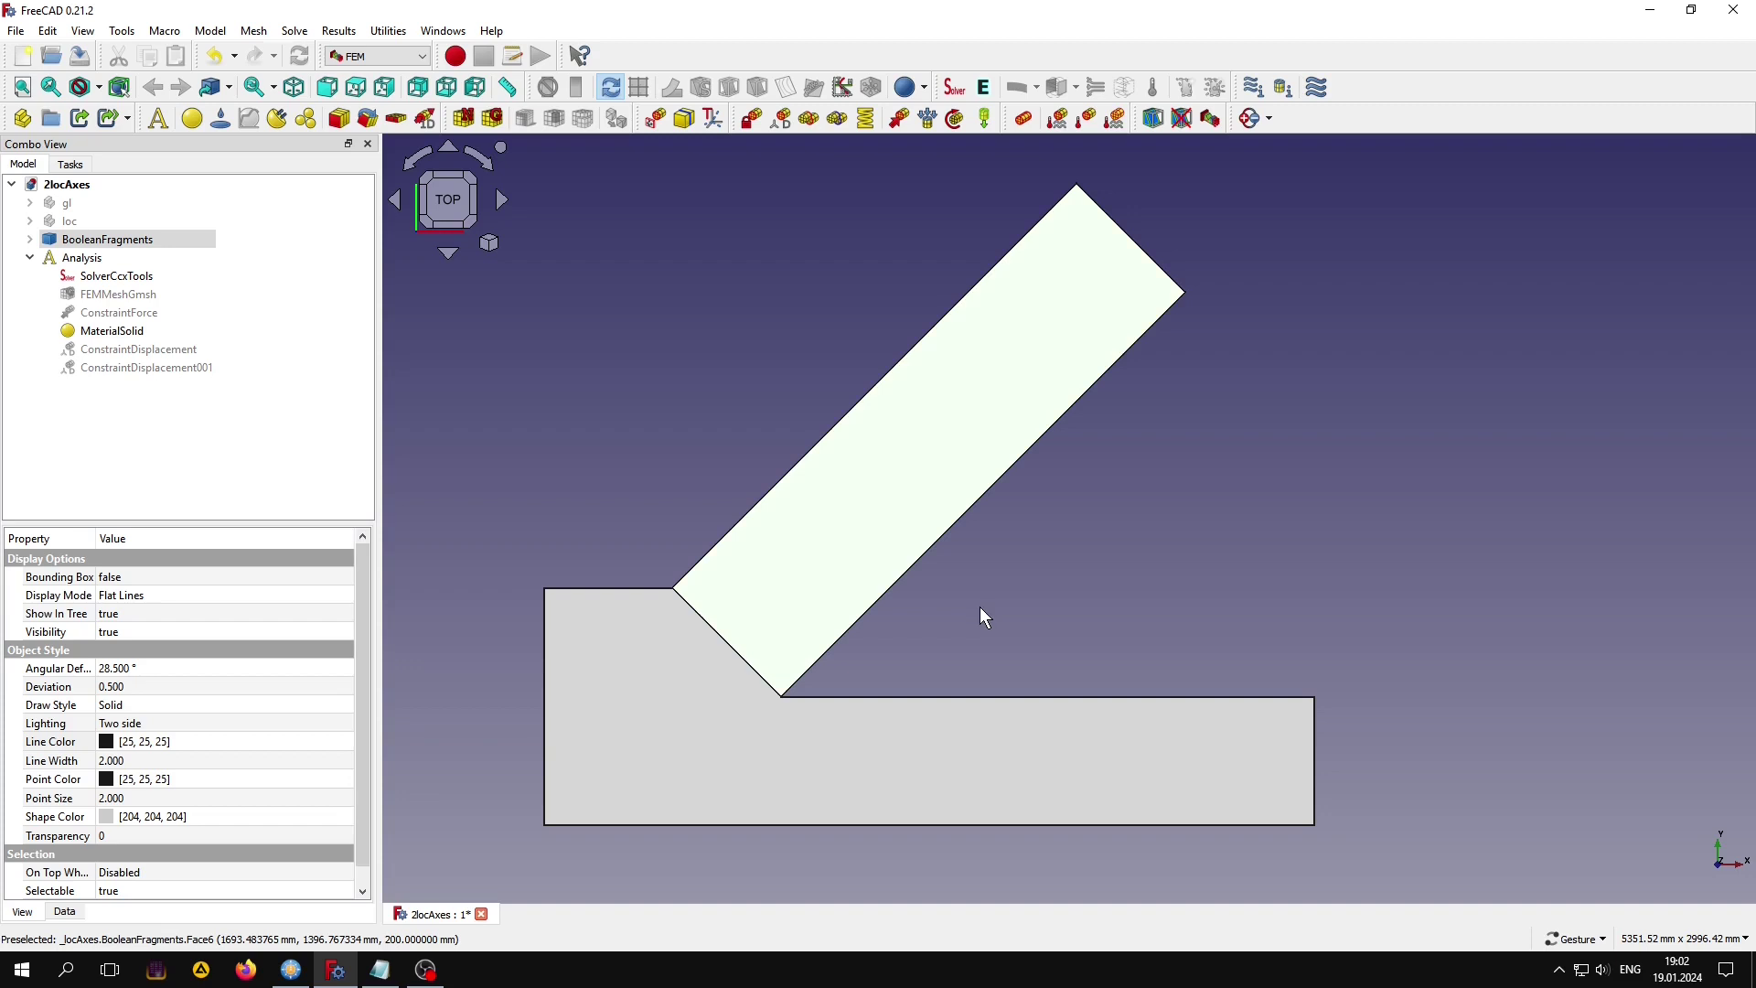
{"action": "left_click", "coordinate": [692, 403]}
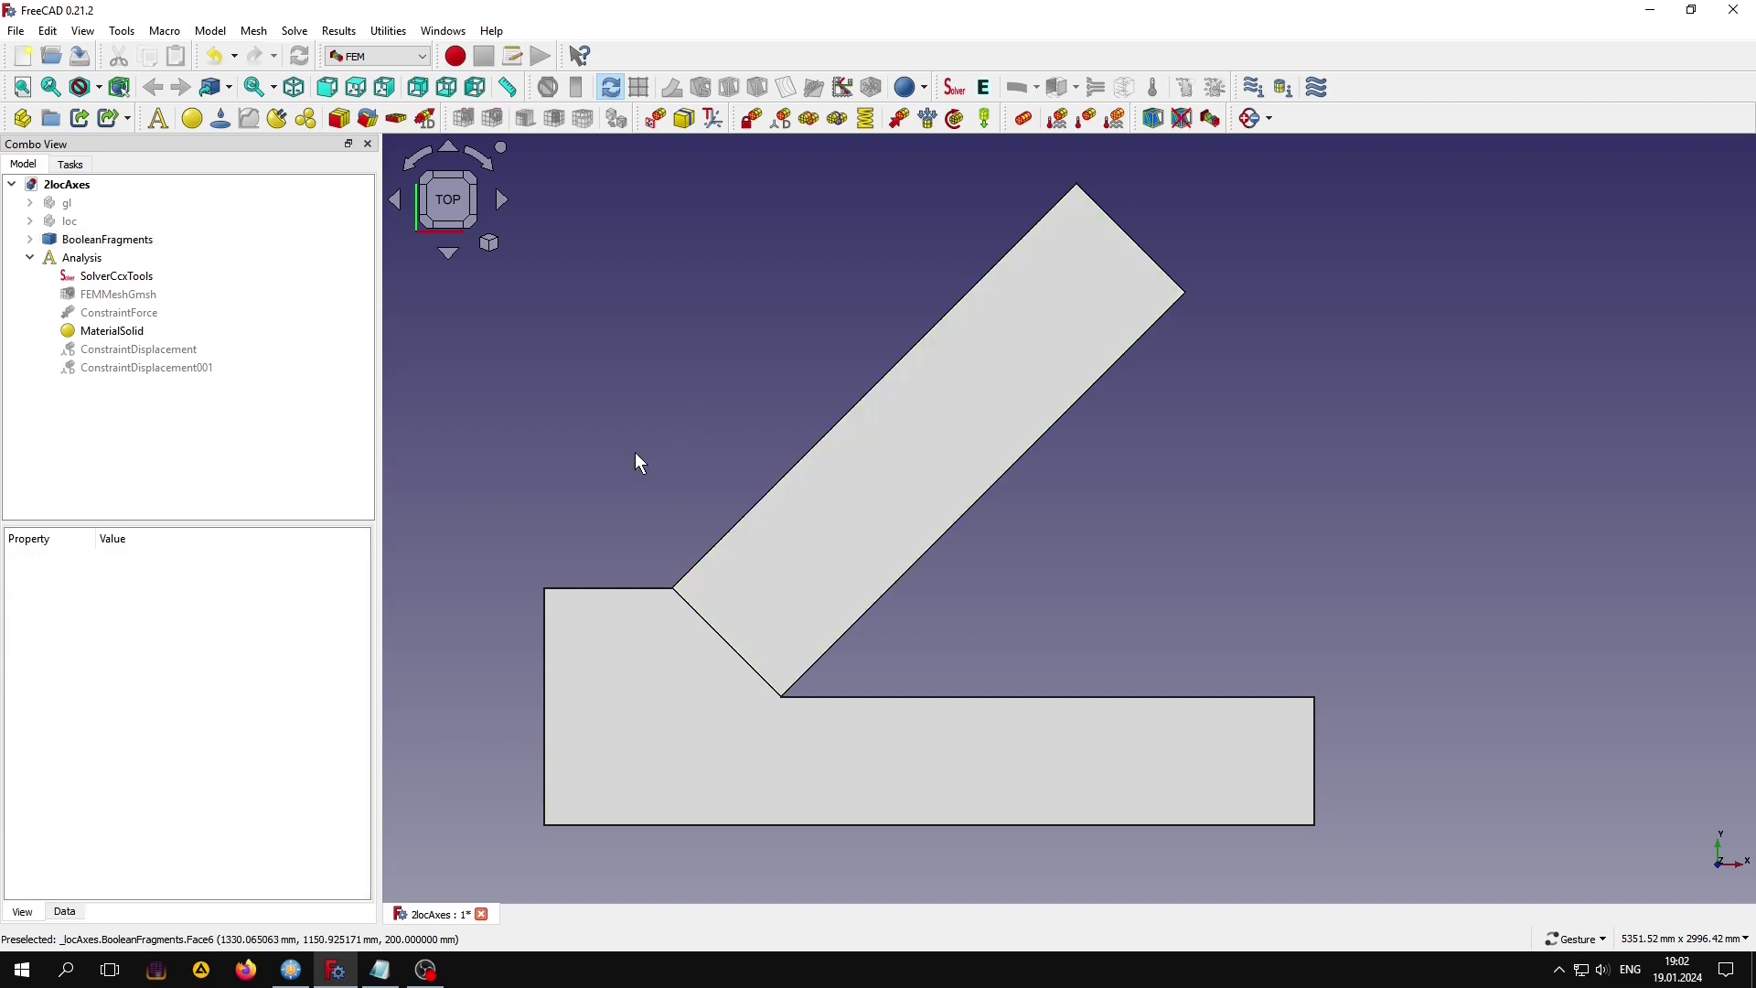
Add solid material MaterialSolid001 (ABS-Generic) and assign it to the diagonal leg's solid.
{"action": "left_click", "coordinate": [192, 118]}
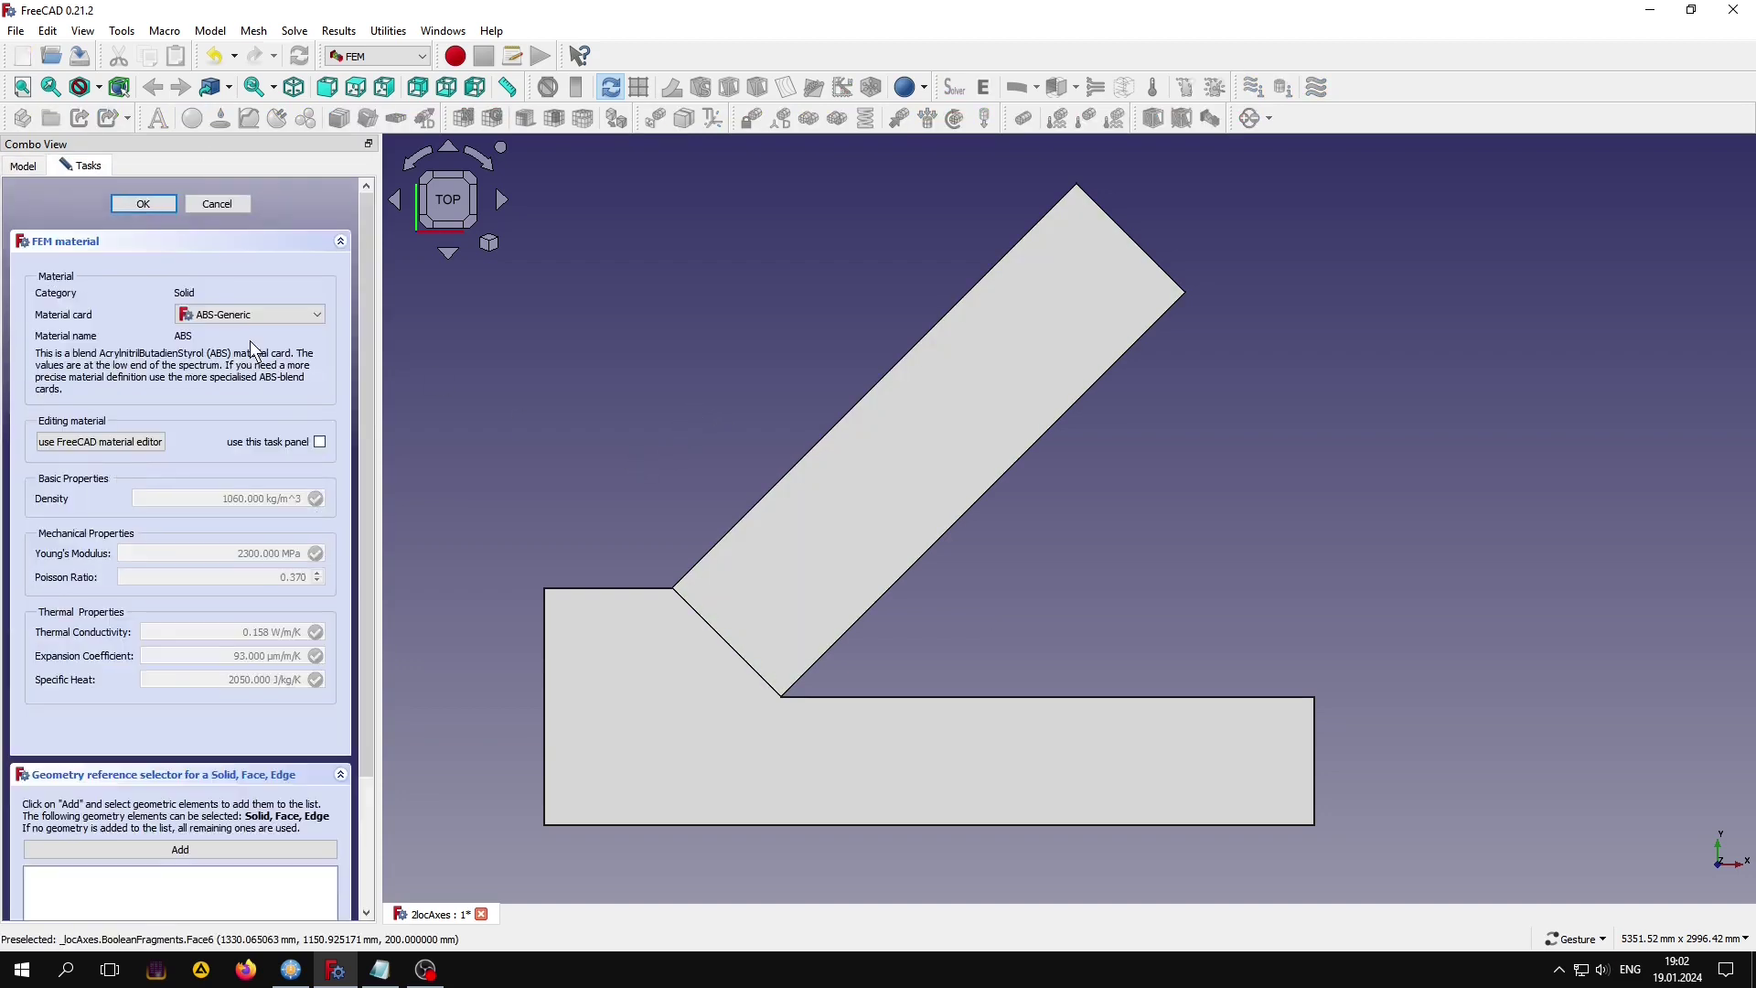
{"action": "scroll", "coordinate": [270, 746], "scroll_direction": "down", "scroll_amount": 2}
{"action": "left_click", "coordinate": [242, 894]}
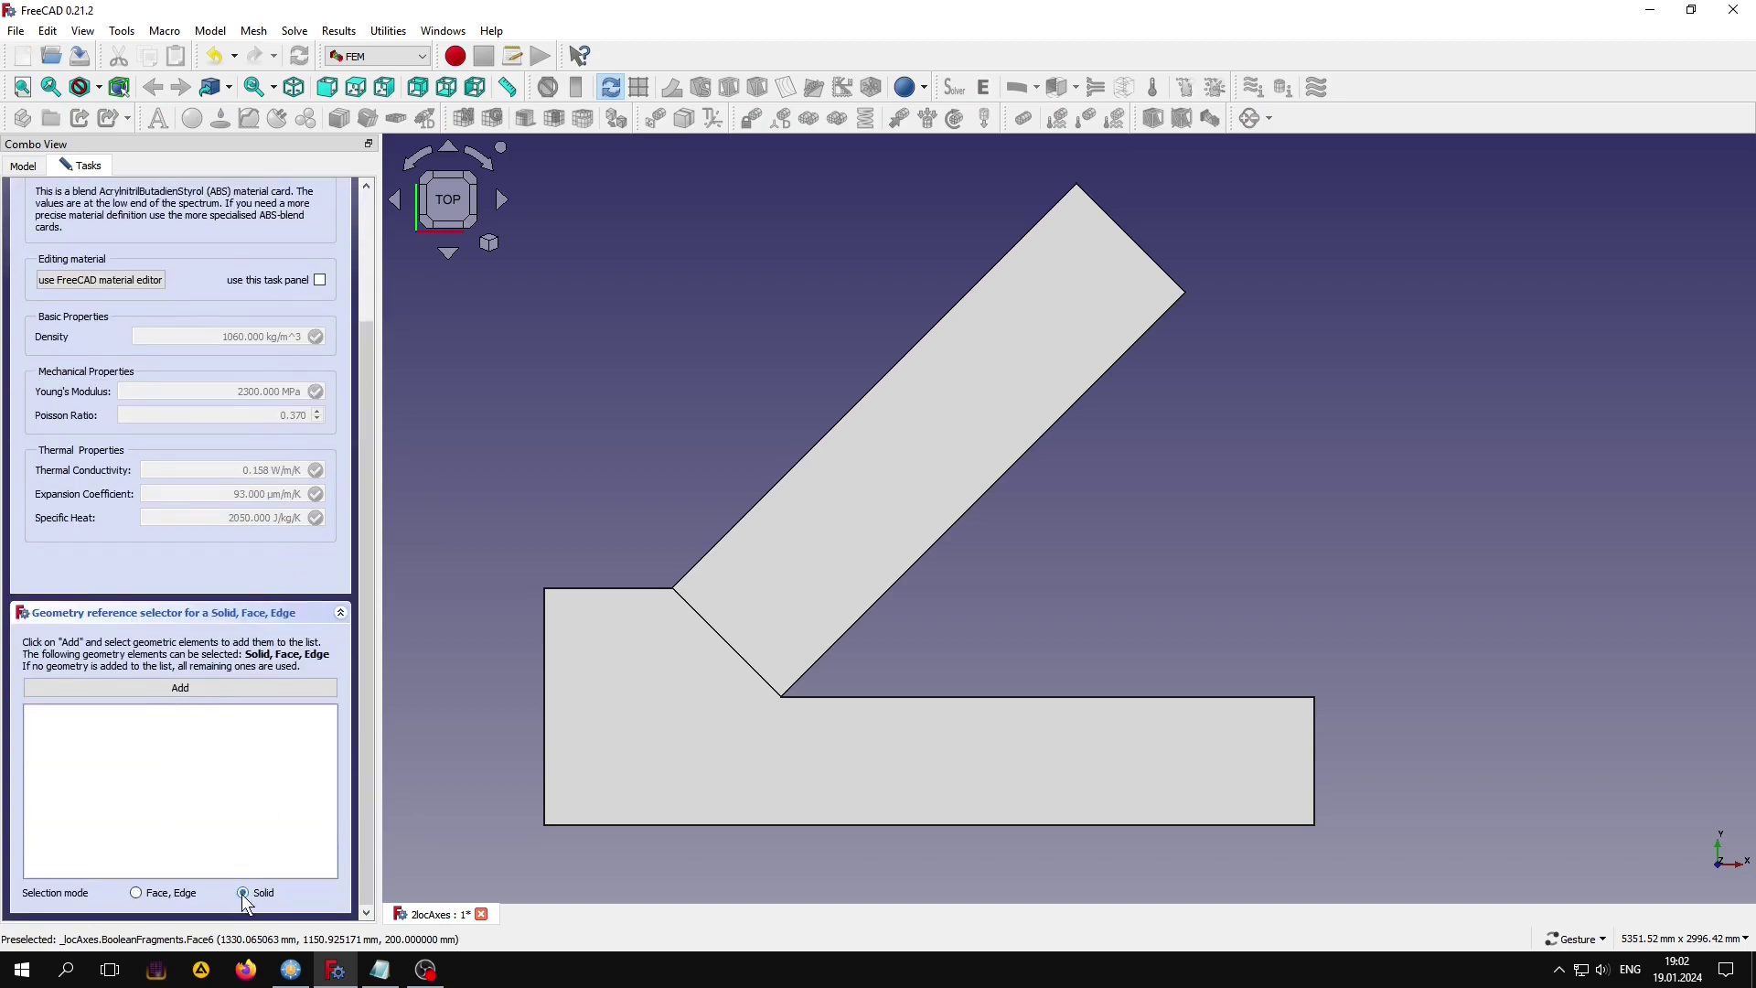
{"action": "left_click", "coordinate": [861, 498]}
{"action": "scroll", "coordinate": [269, 512], "scroll_direction": "up", "scroll_amount": 1}
{"action": "scroll", "coordinate": [271, 518], "scroll_direction": "up", "scroll_amount": 2}
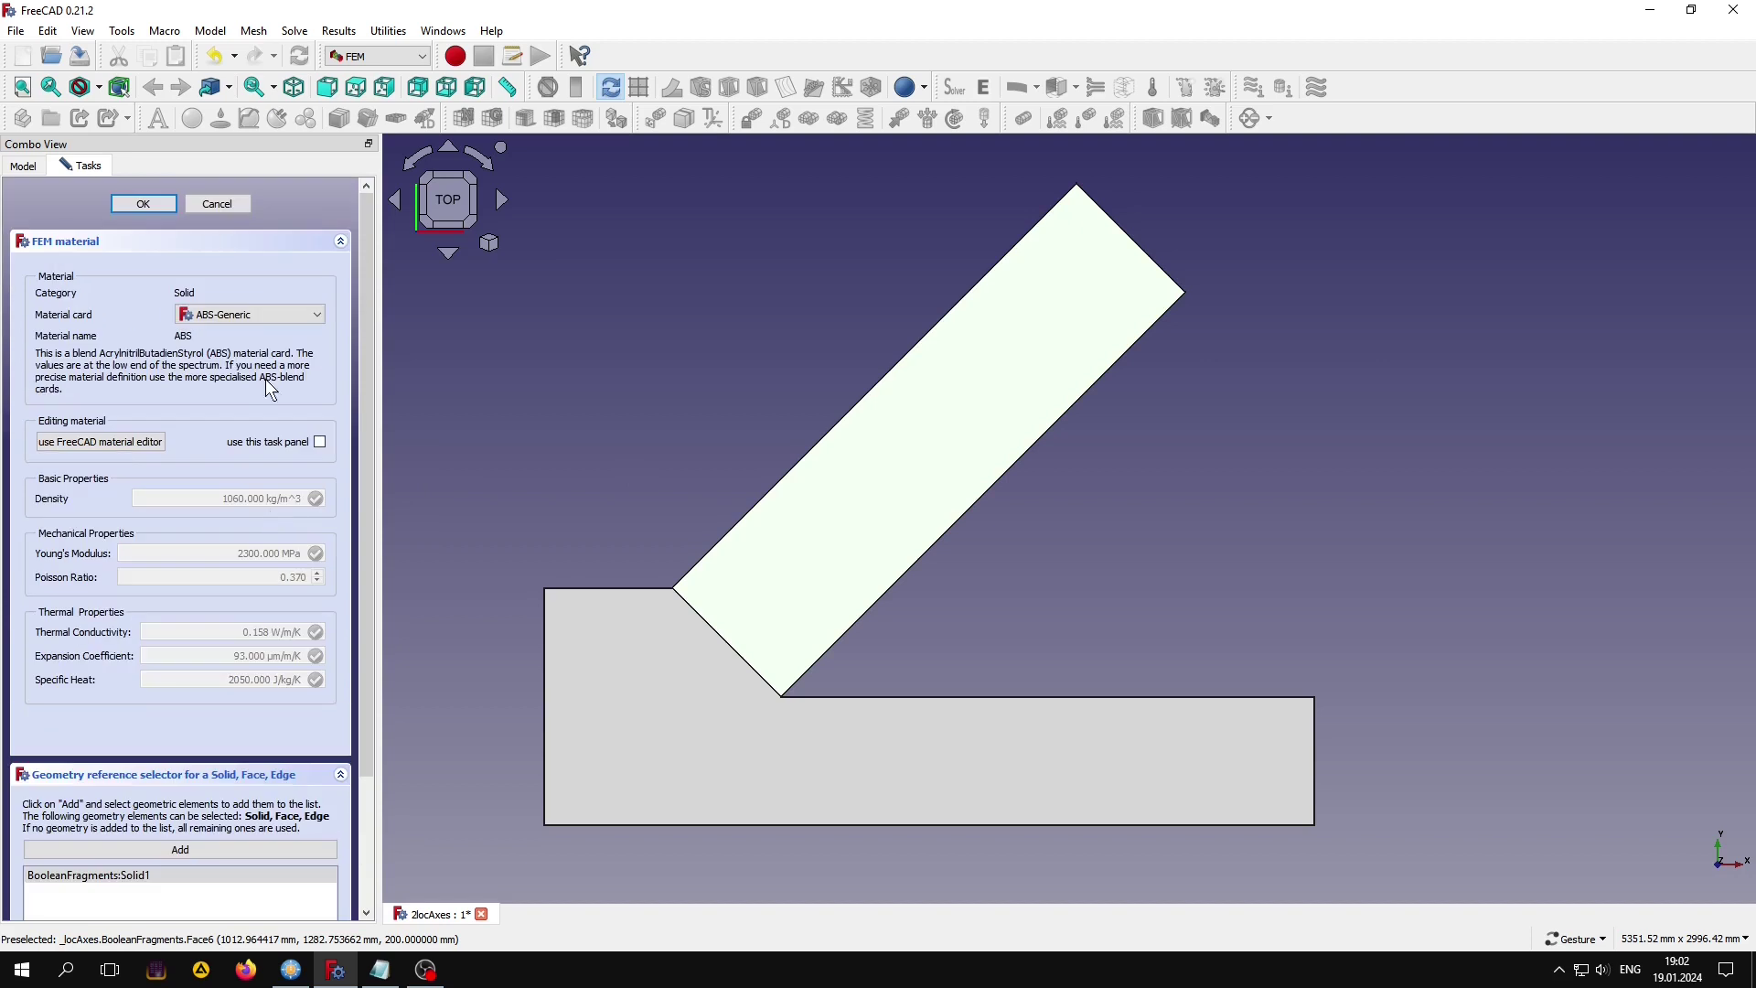
{"action": "left_click", "coordinate": [139, 204]}
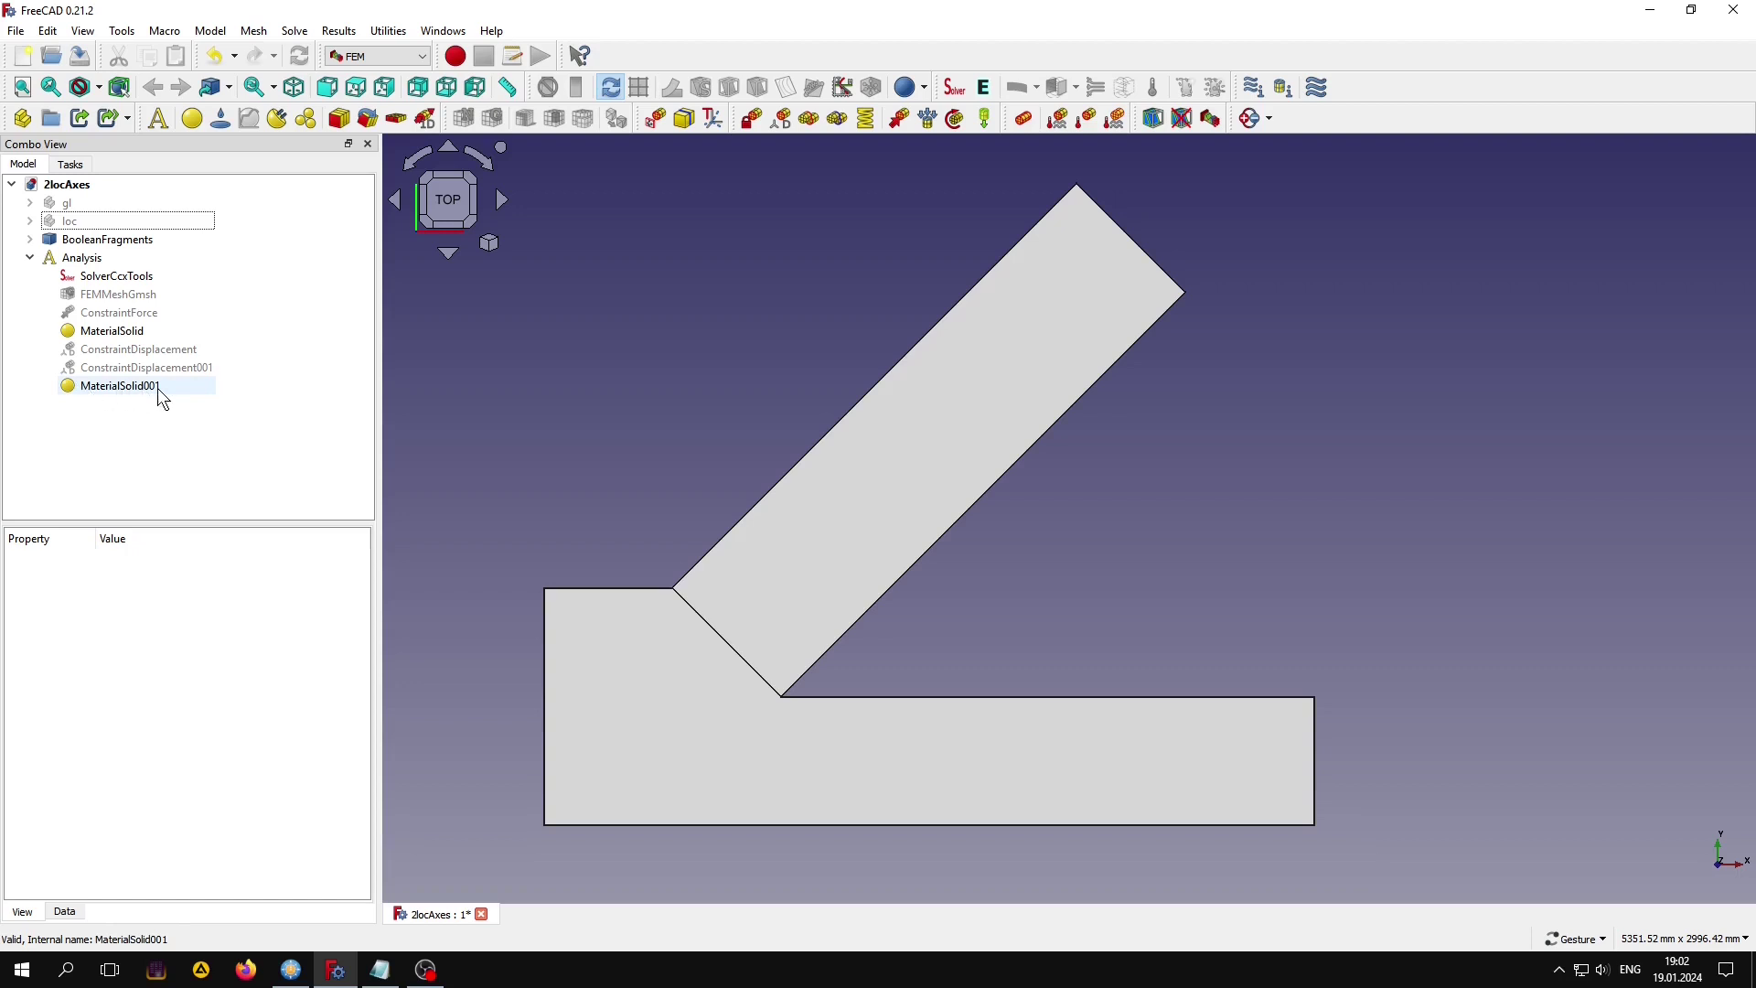
Write the CalculiX .inp file from the SolverCcxTools settings.
{"action": "left_click", "coordinate": [850, 491]}
{"action": "left_click", "coordinate": [454, 524]}
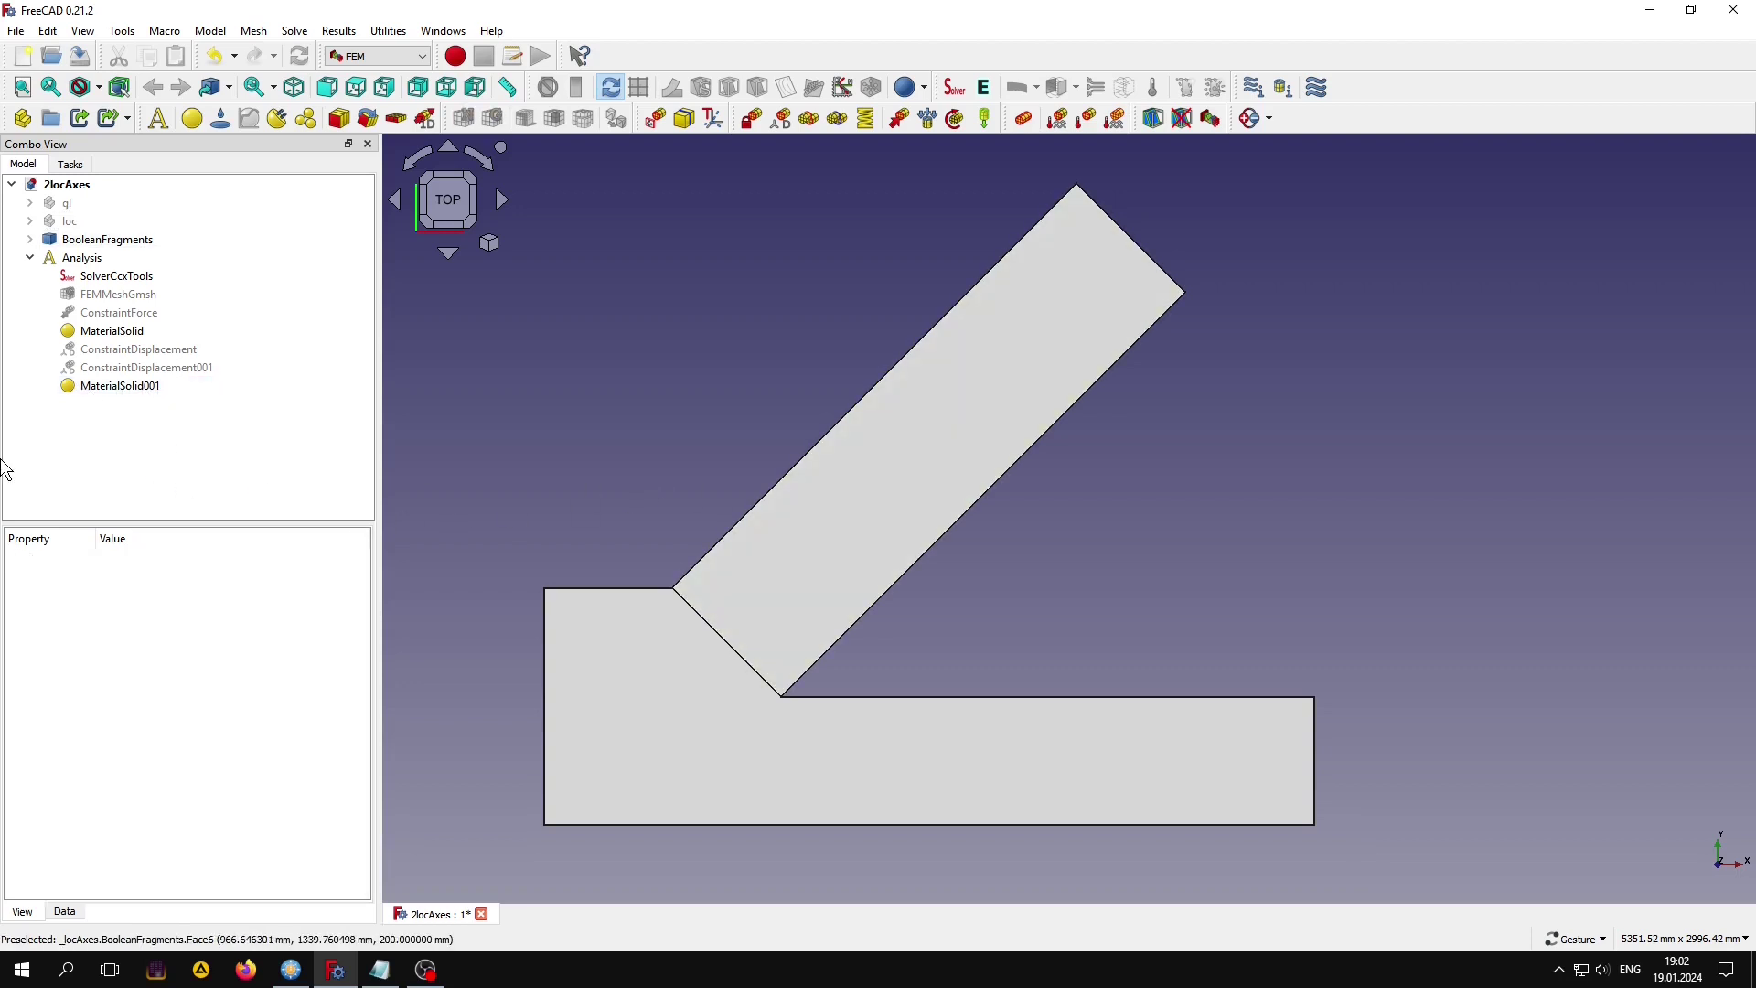
{"action": "double_click", "coordinate": [117, 276]}
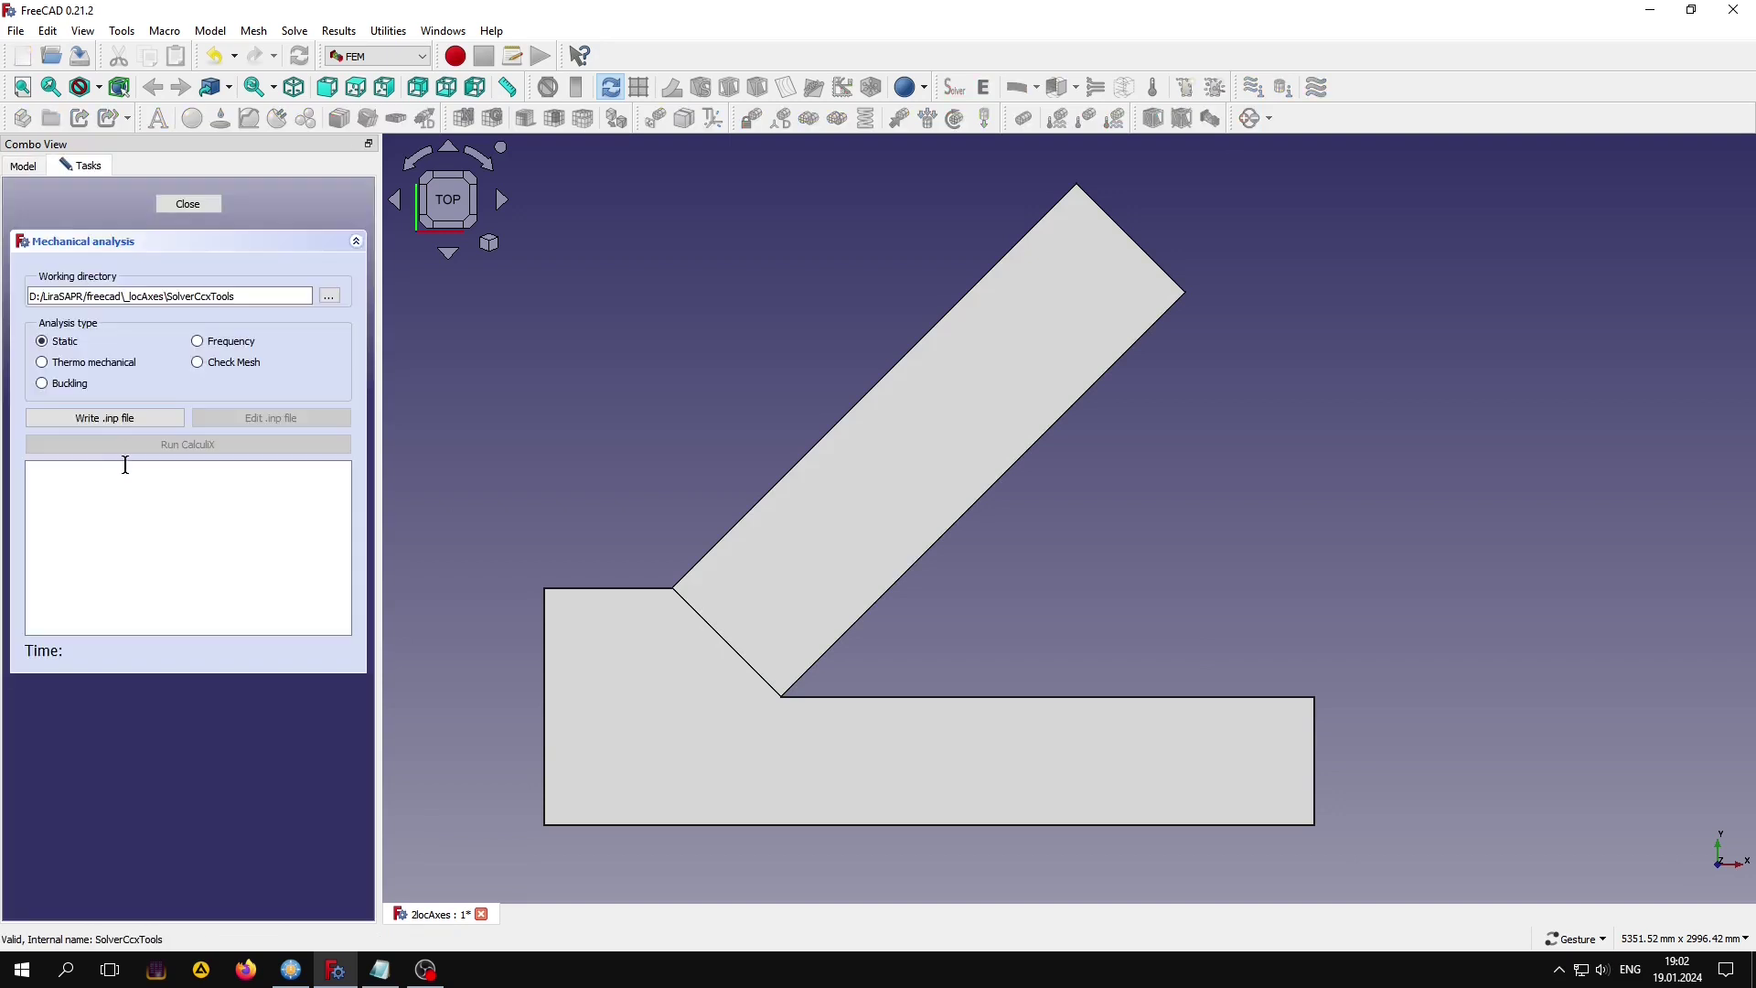
{"action": "left_click", "coordinate": [95, 417]}
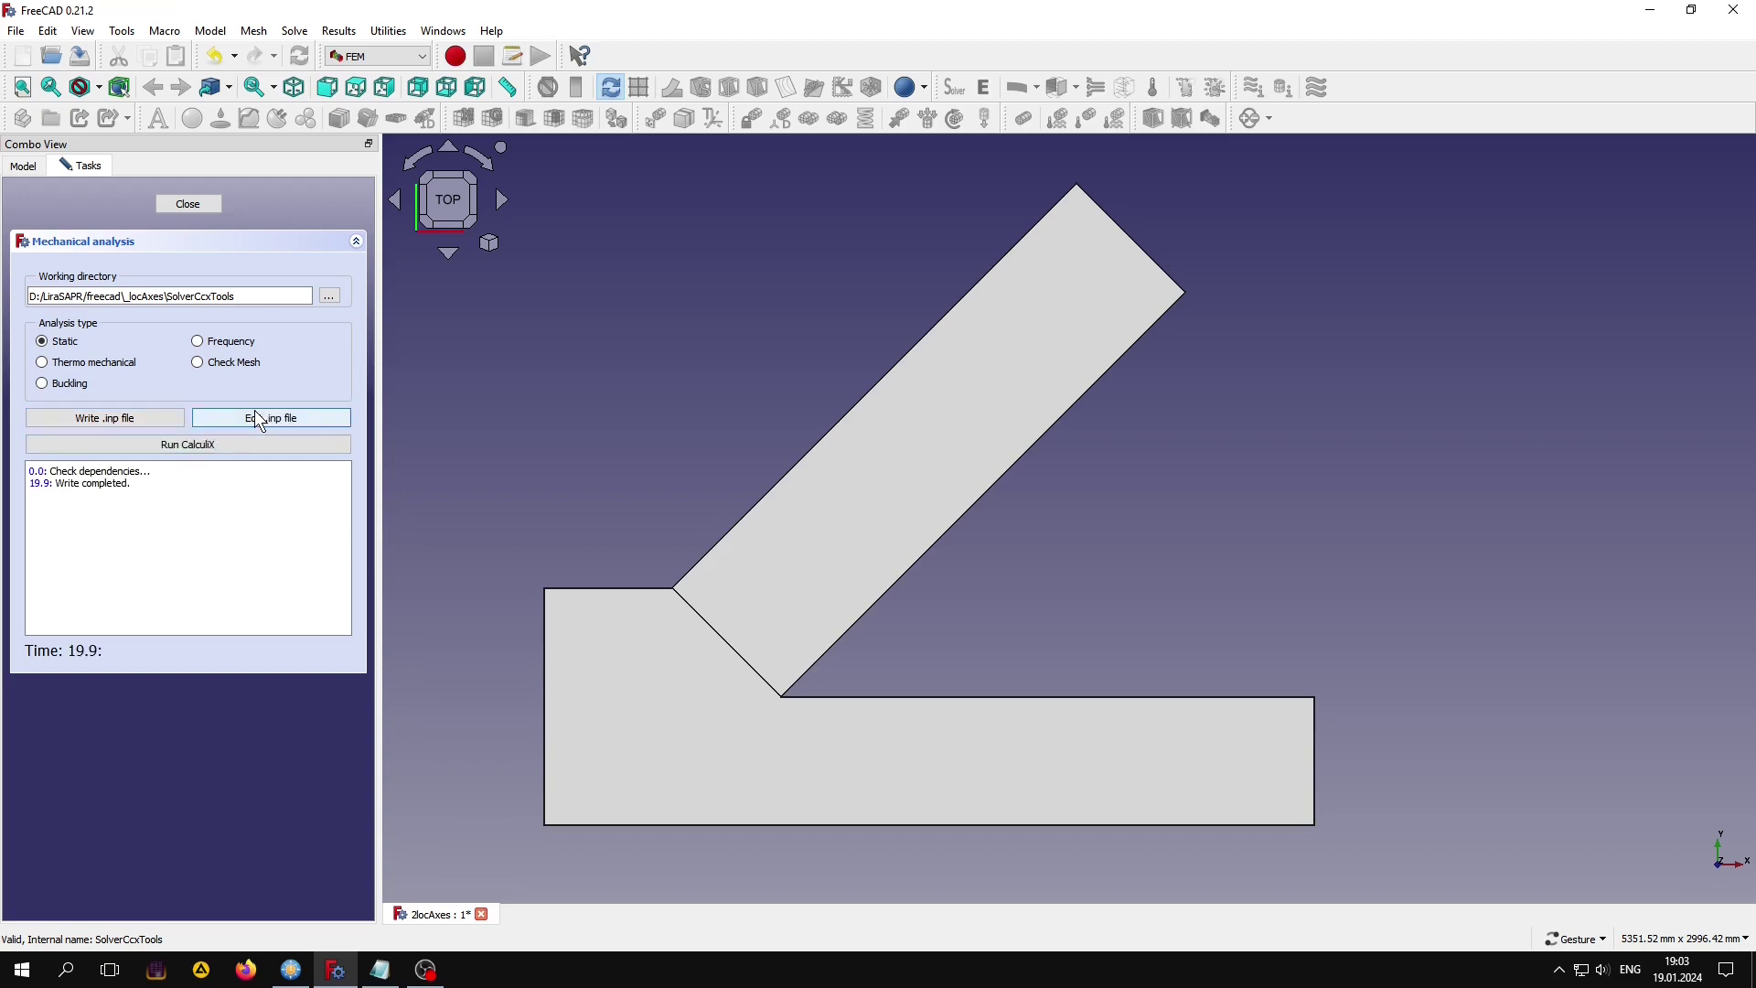
Edit the .inp file at its two SOLID SECTION lines, with the orientation template notes alongside.
{"action": "left_click", "coordinate": [255, 411]}
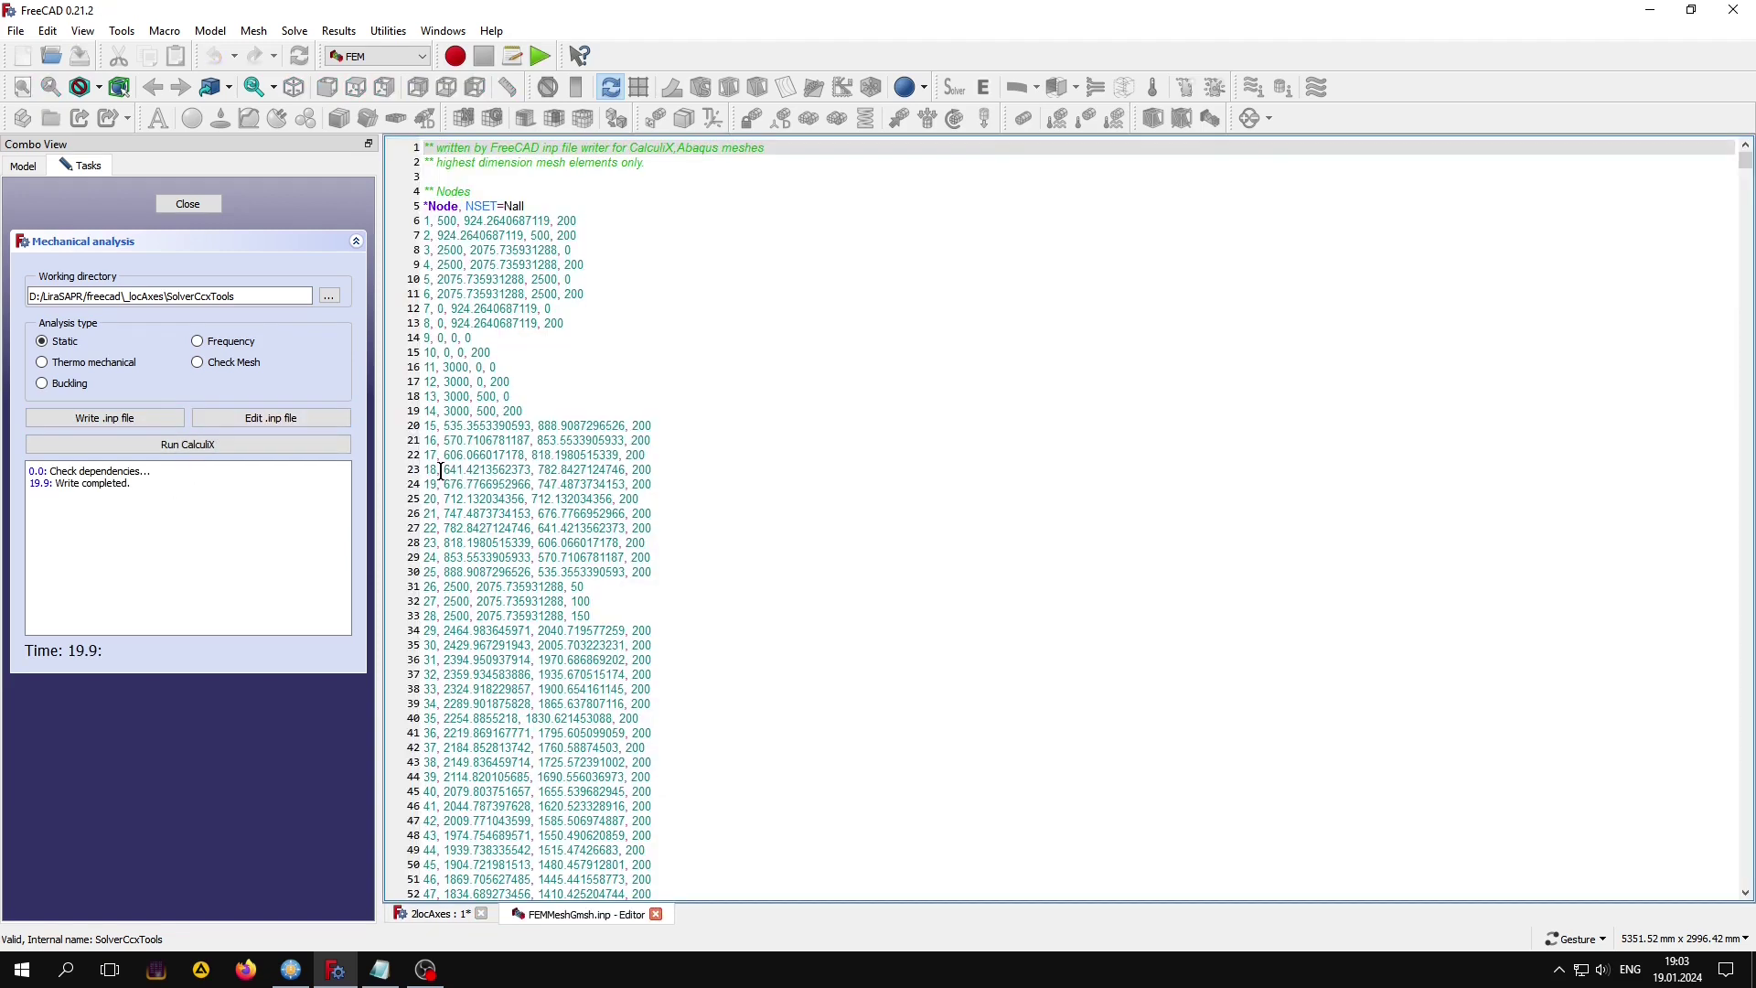
{"action": "left_click_drag", "start_coordinate": [1746, 162], "coordinate": [1740, 881]}
{"action": "scroll", "coordinate": [1657, 792], "scroll_direction": "down", "scroll_amount": 7}
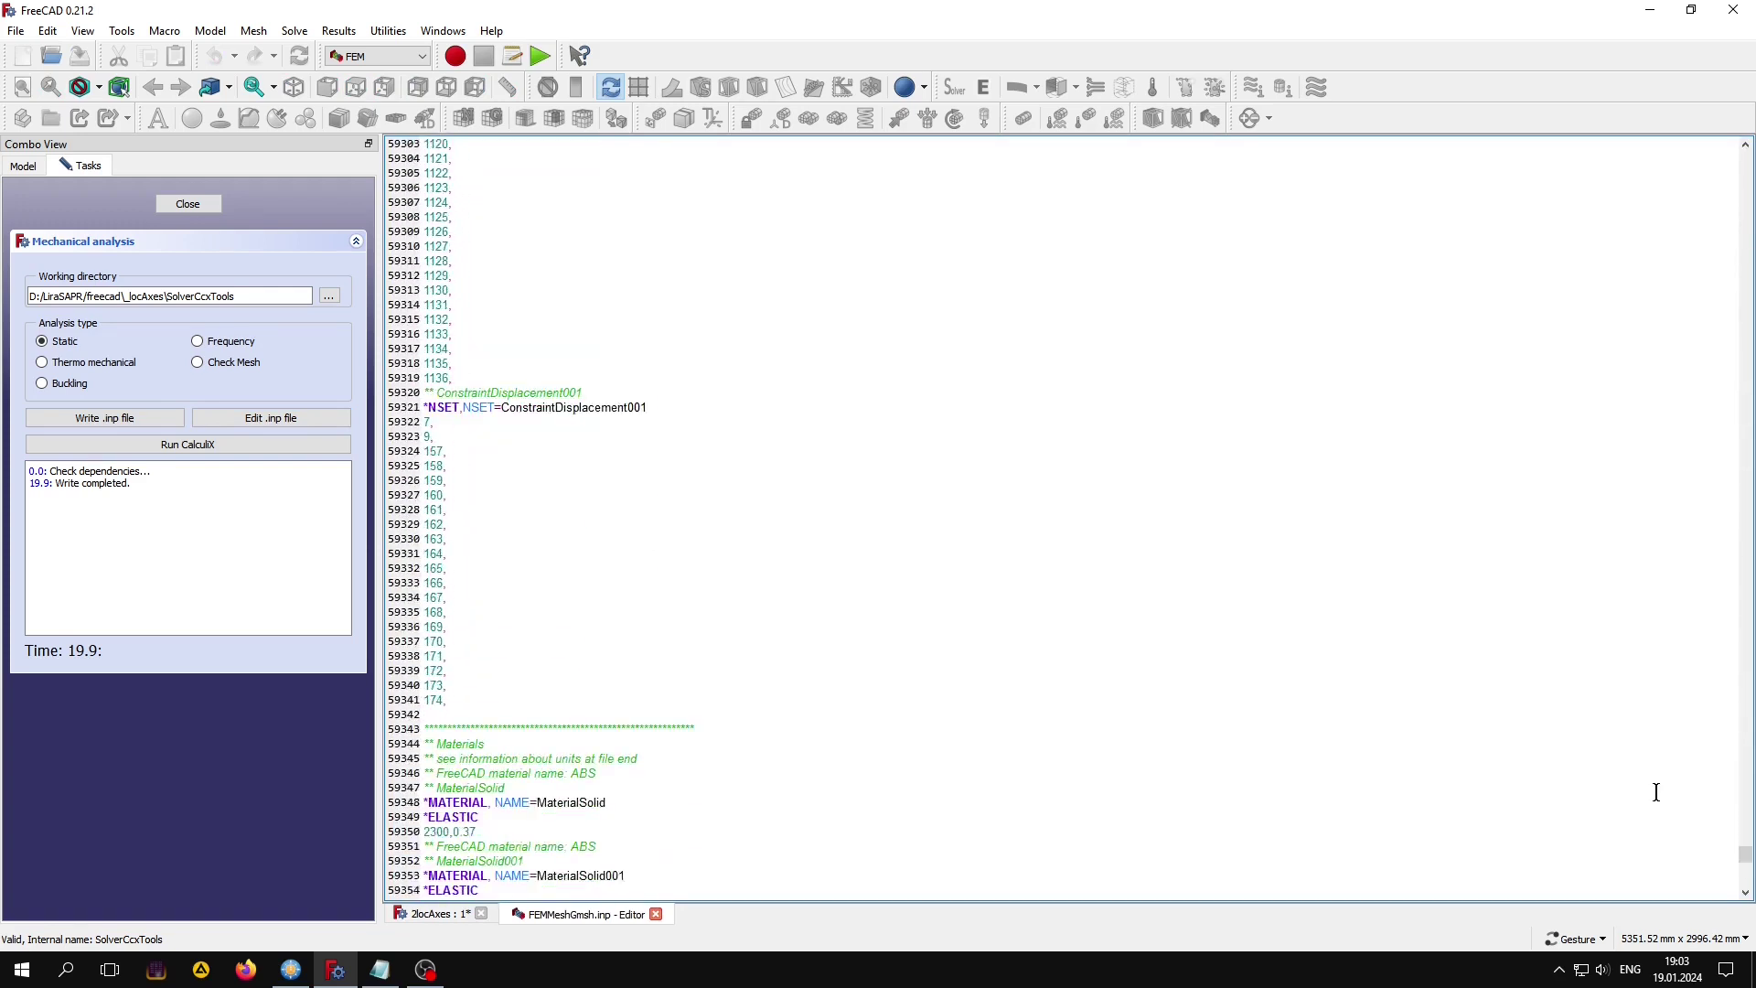
{"action": "scroll", "coordinate": [1656, 792], "scroll_direction": "down", "scroll_amount": 8}
{"action": "scroll", "coordinate": [1657, 792], "scroll_direction": "down", "scroll_amount": 1}
{"action": "scroll", "coordinate": [1656, 792], "scroll_direction": "down", "scroll_amount": 2}
{"action": "scroll", "coordinate": [1656, 792], "scroll_direction": "down", "scroll_amount": 1}
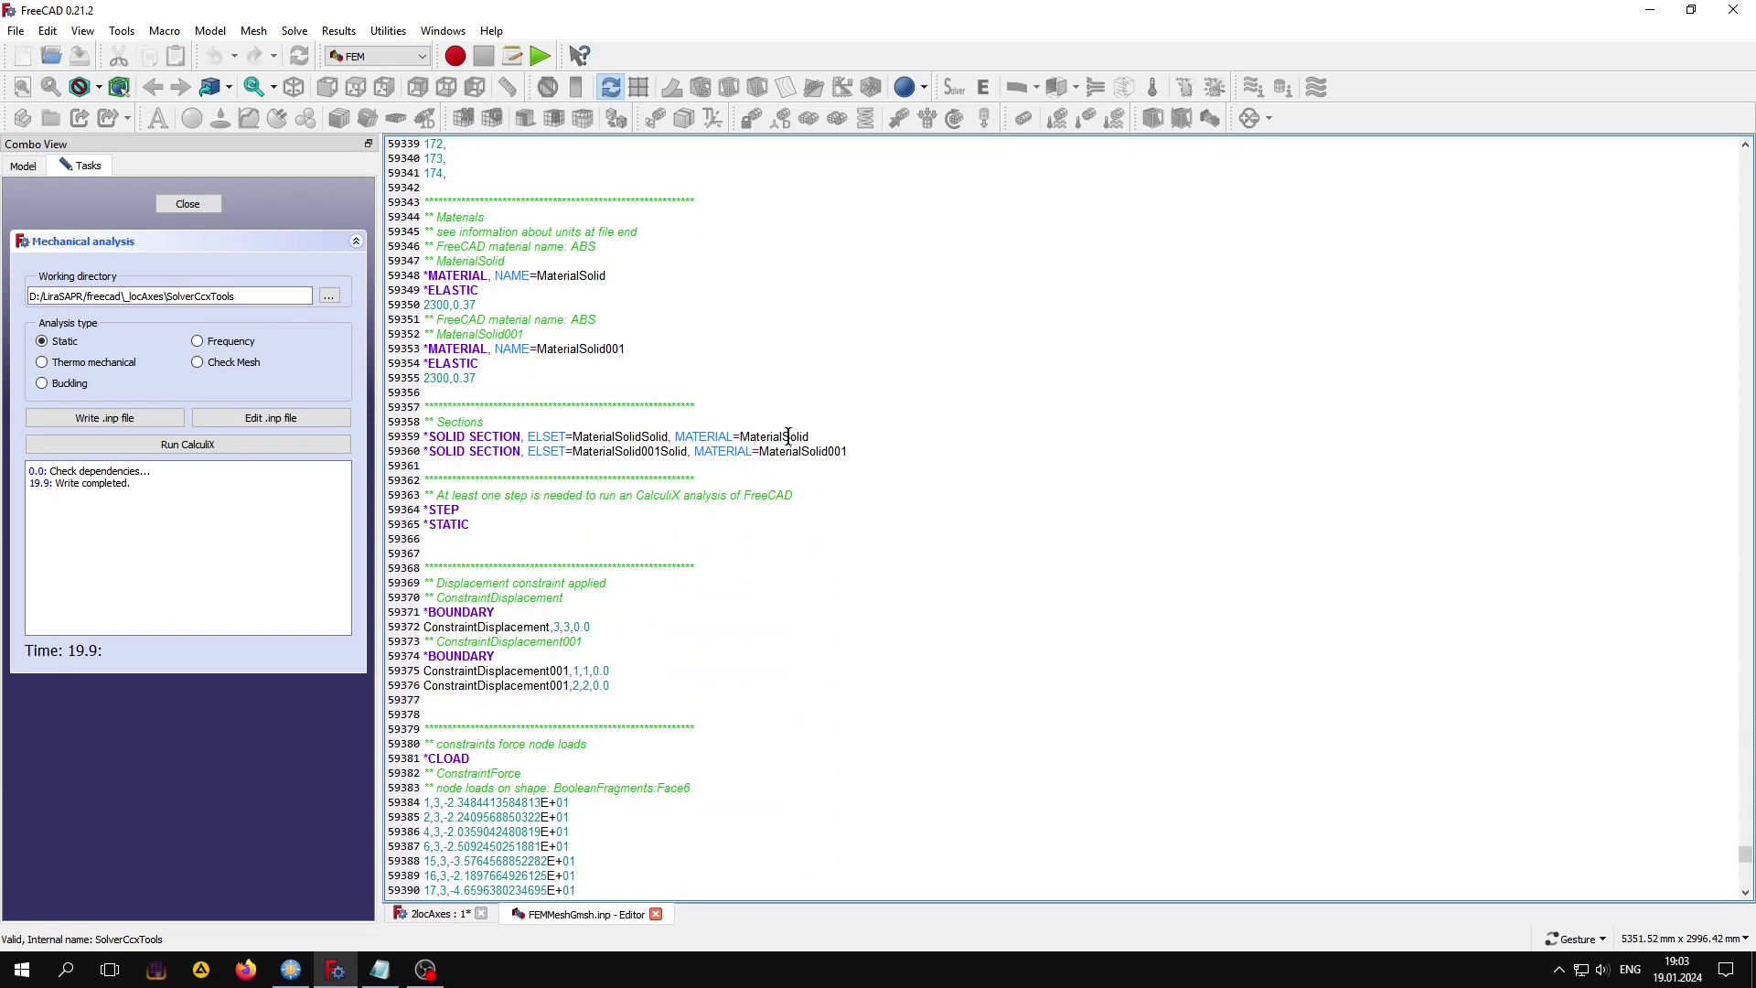
{"action": "left_click", "coordinate": [751, 433]}
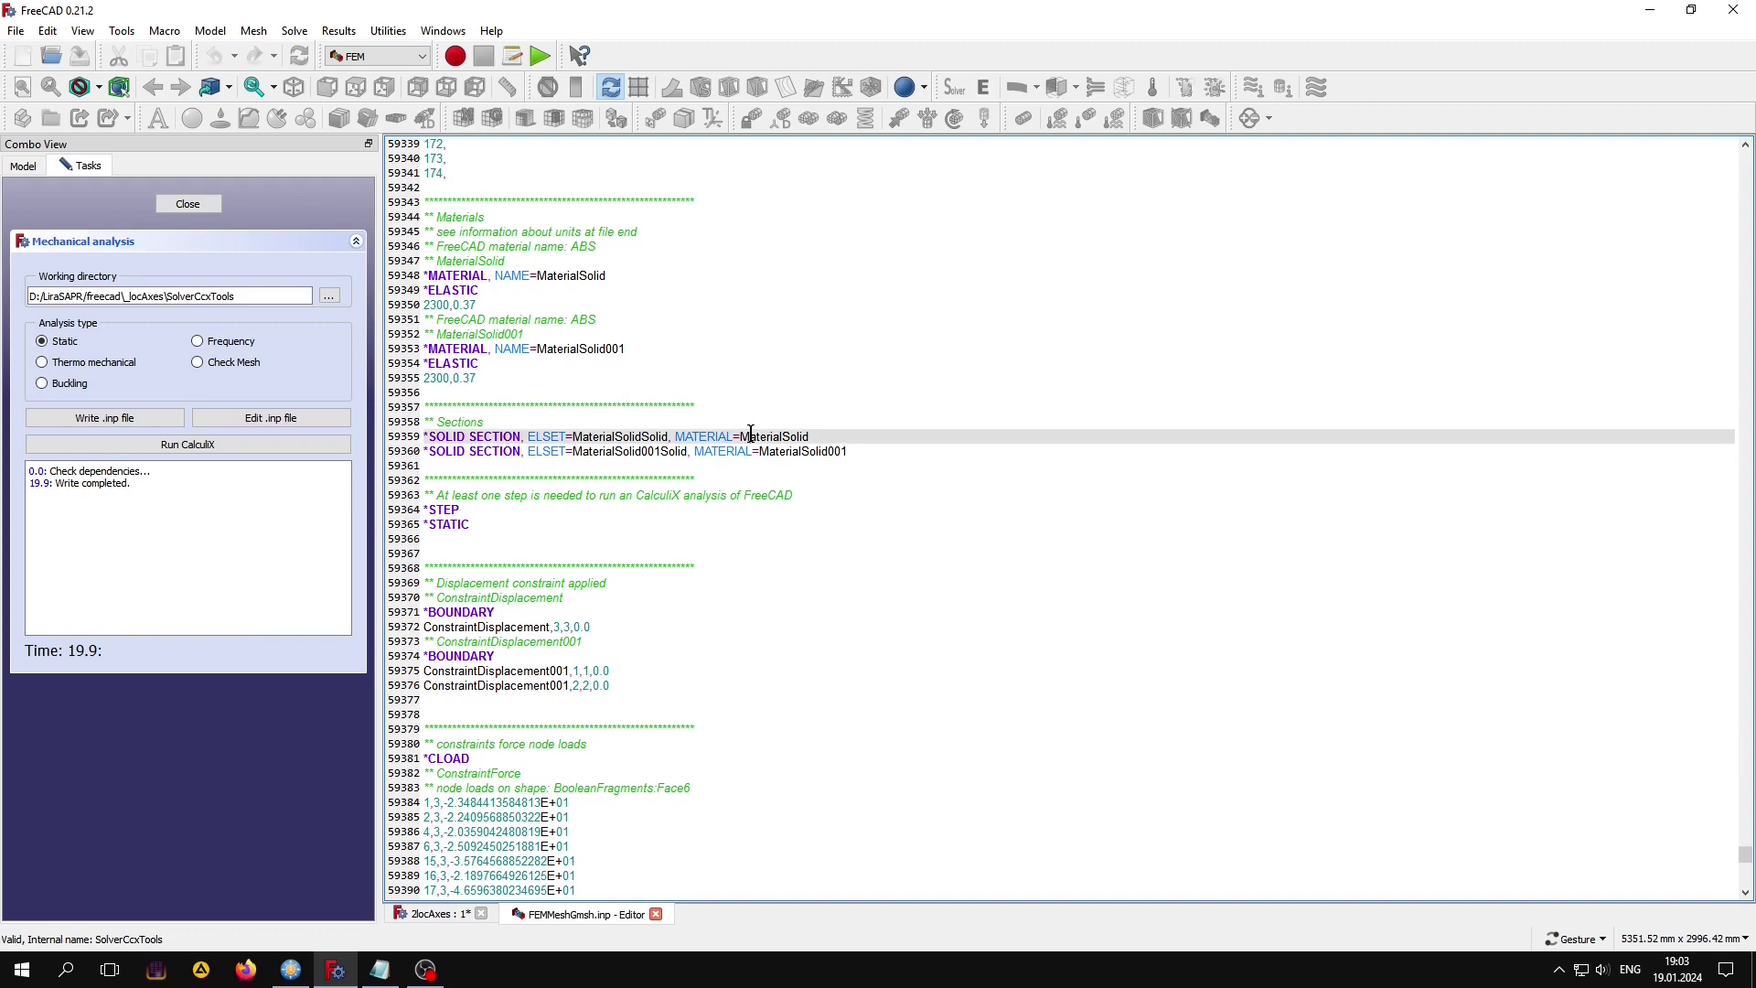
{"action": "left_click", "coordinate": [832, 451]}
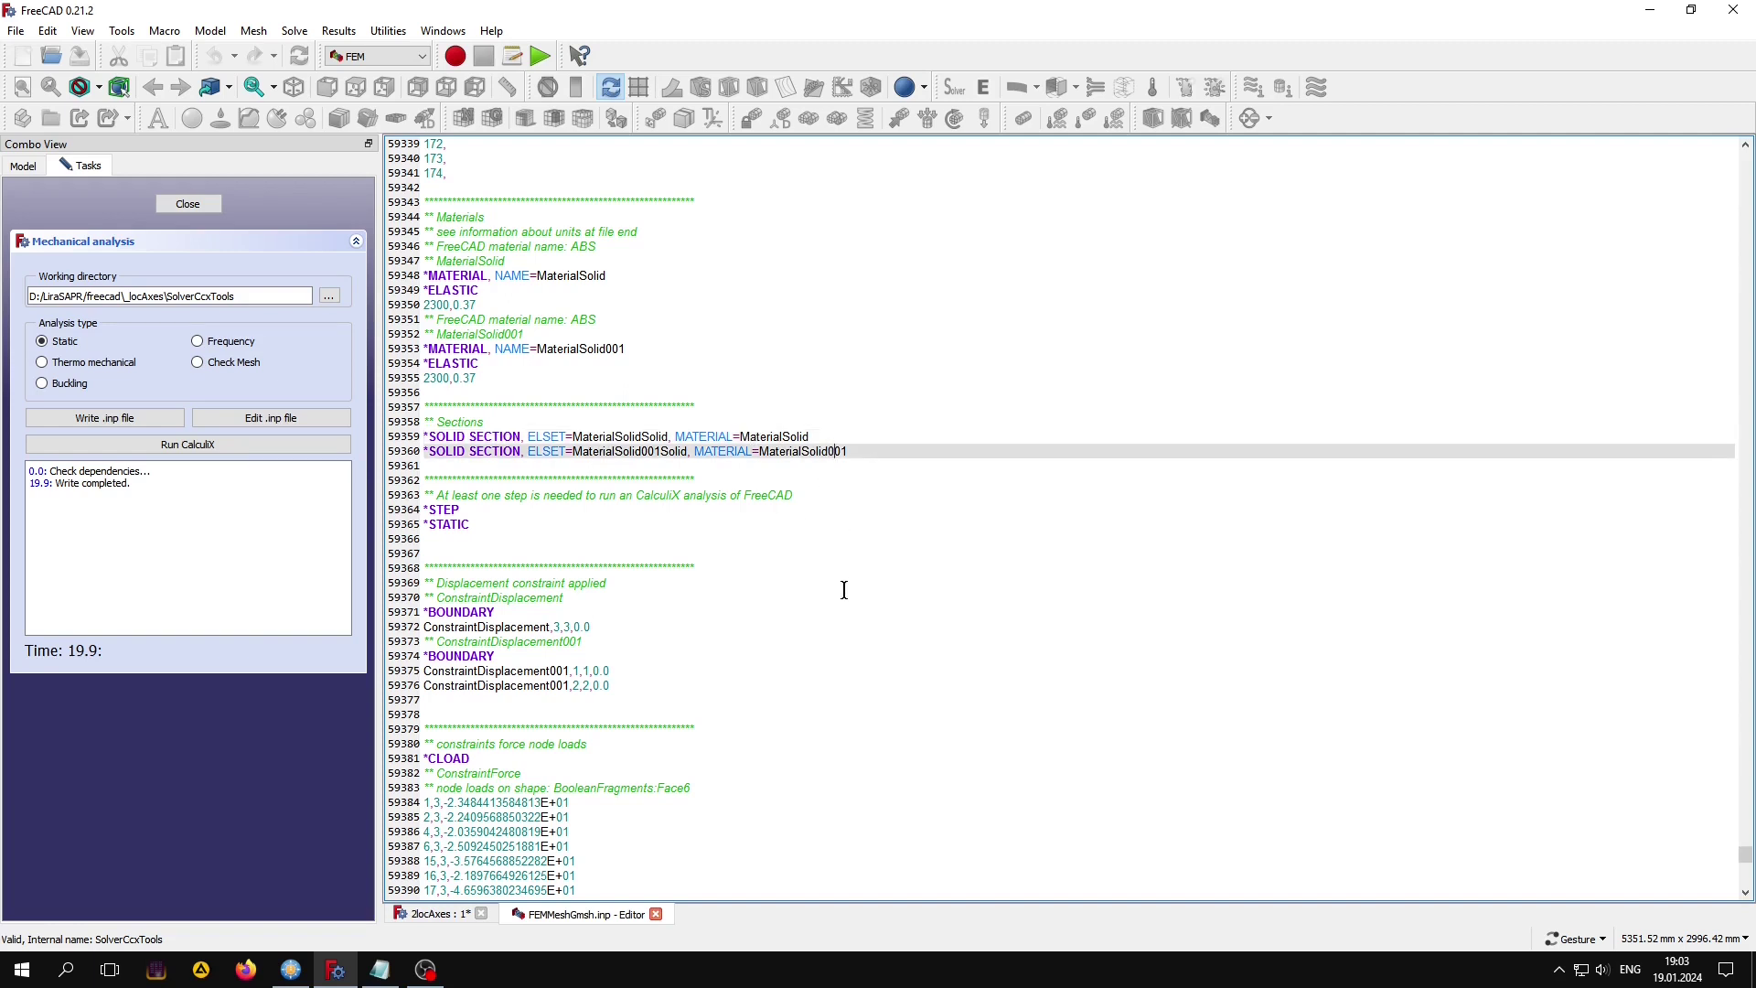
{"action": "left_click", "coordinate": [380, 969]}
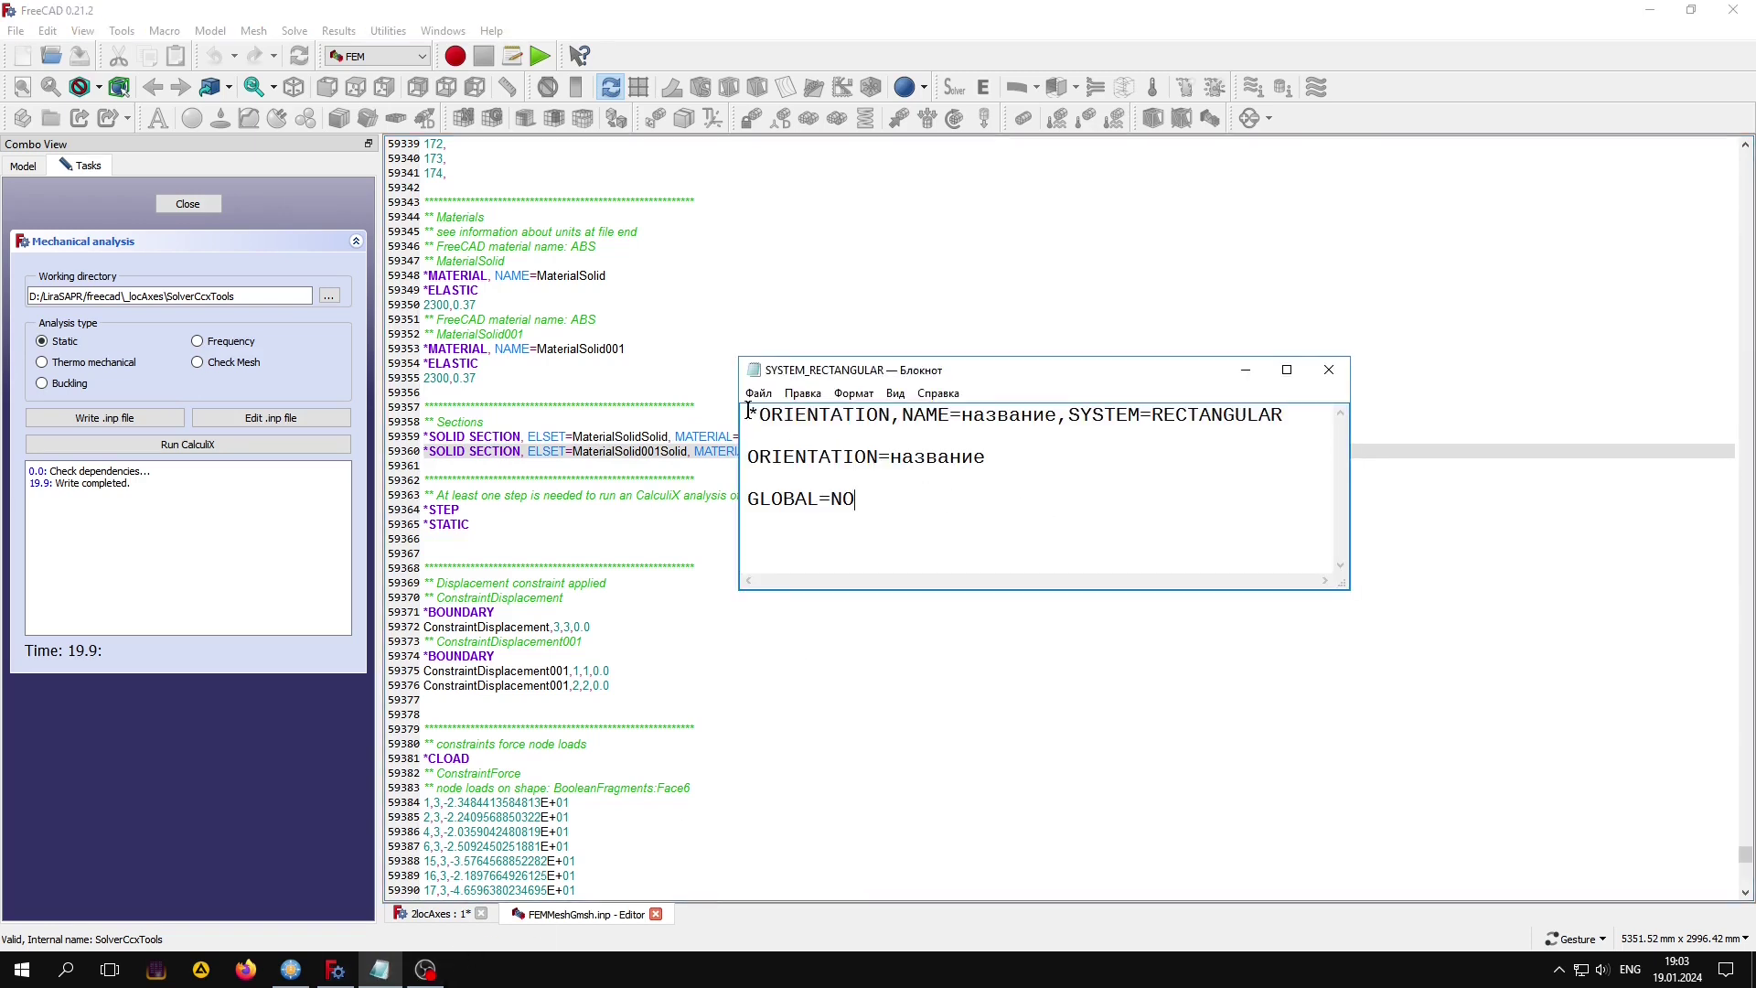
Insert rectangular orientation OR1 after the materials, with direction values 1,0,0,1,2,0.
{"action": "left_click_drag", "start_coordinate": [748, 414], "coordinate": [1281, 410]}
{"action": "right_click", "coordinate": [1101, 407]}
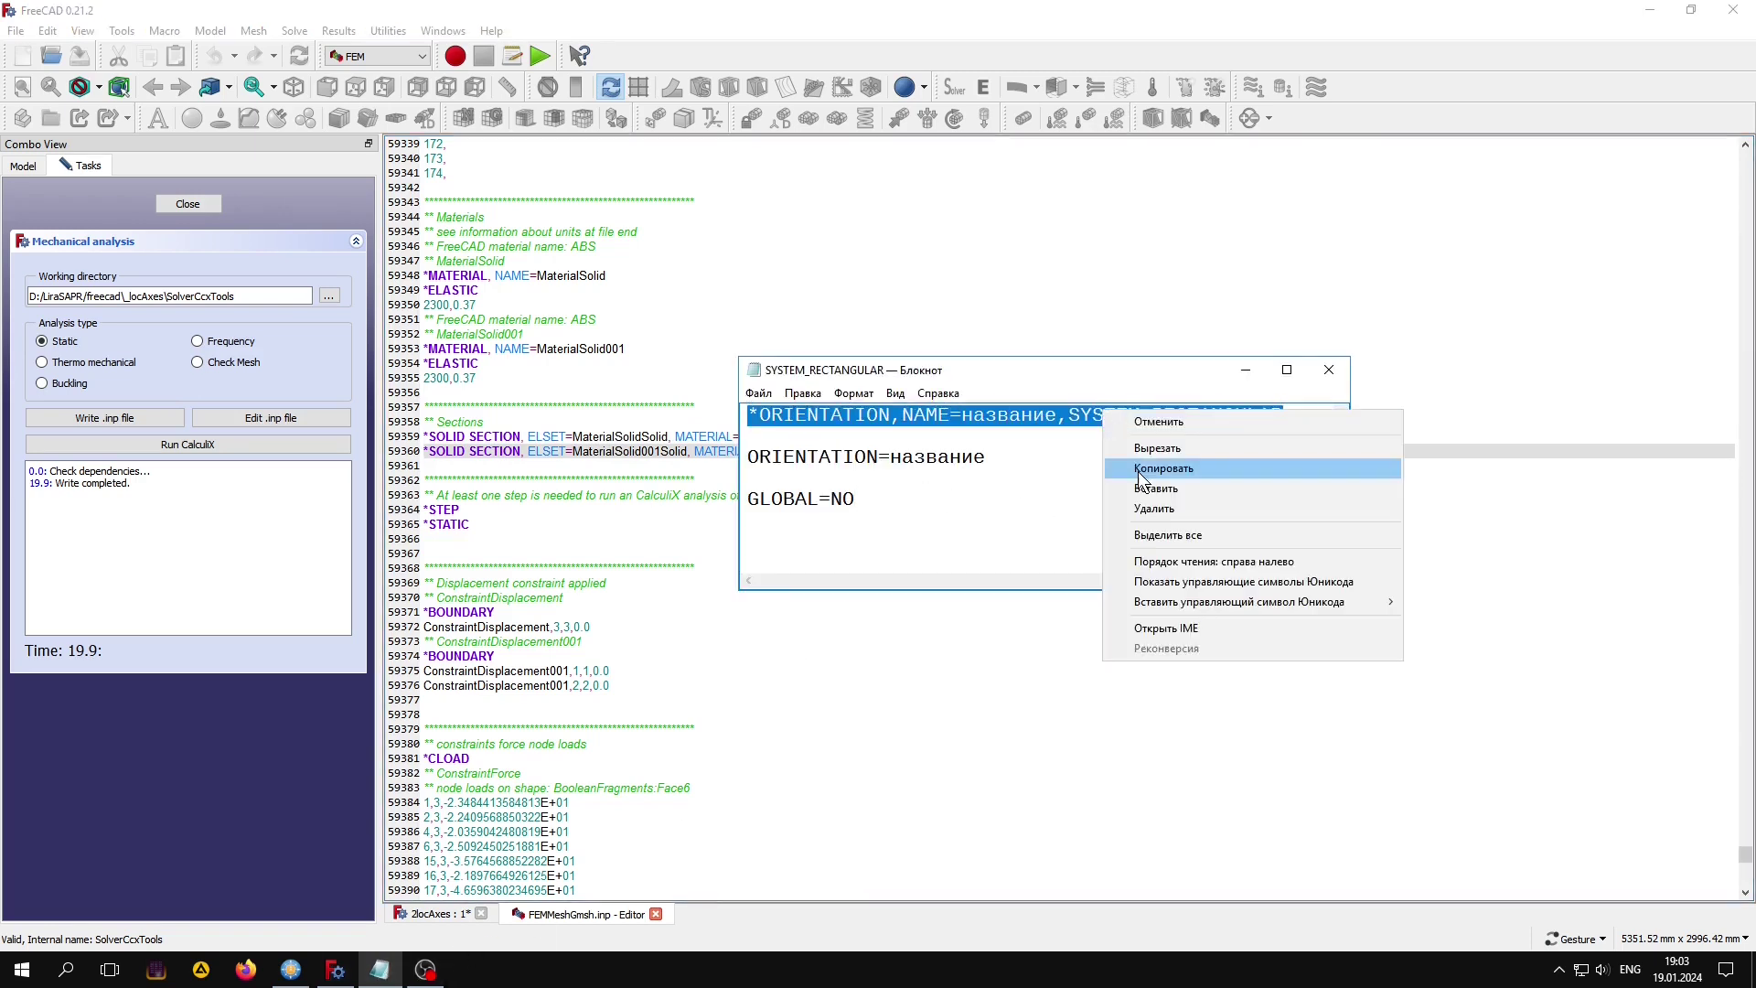
{"action": "left_click", "coordinate": [1139, 471]}
{"action": "left_click", "coordinate": [886, 9]}
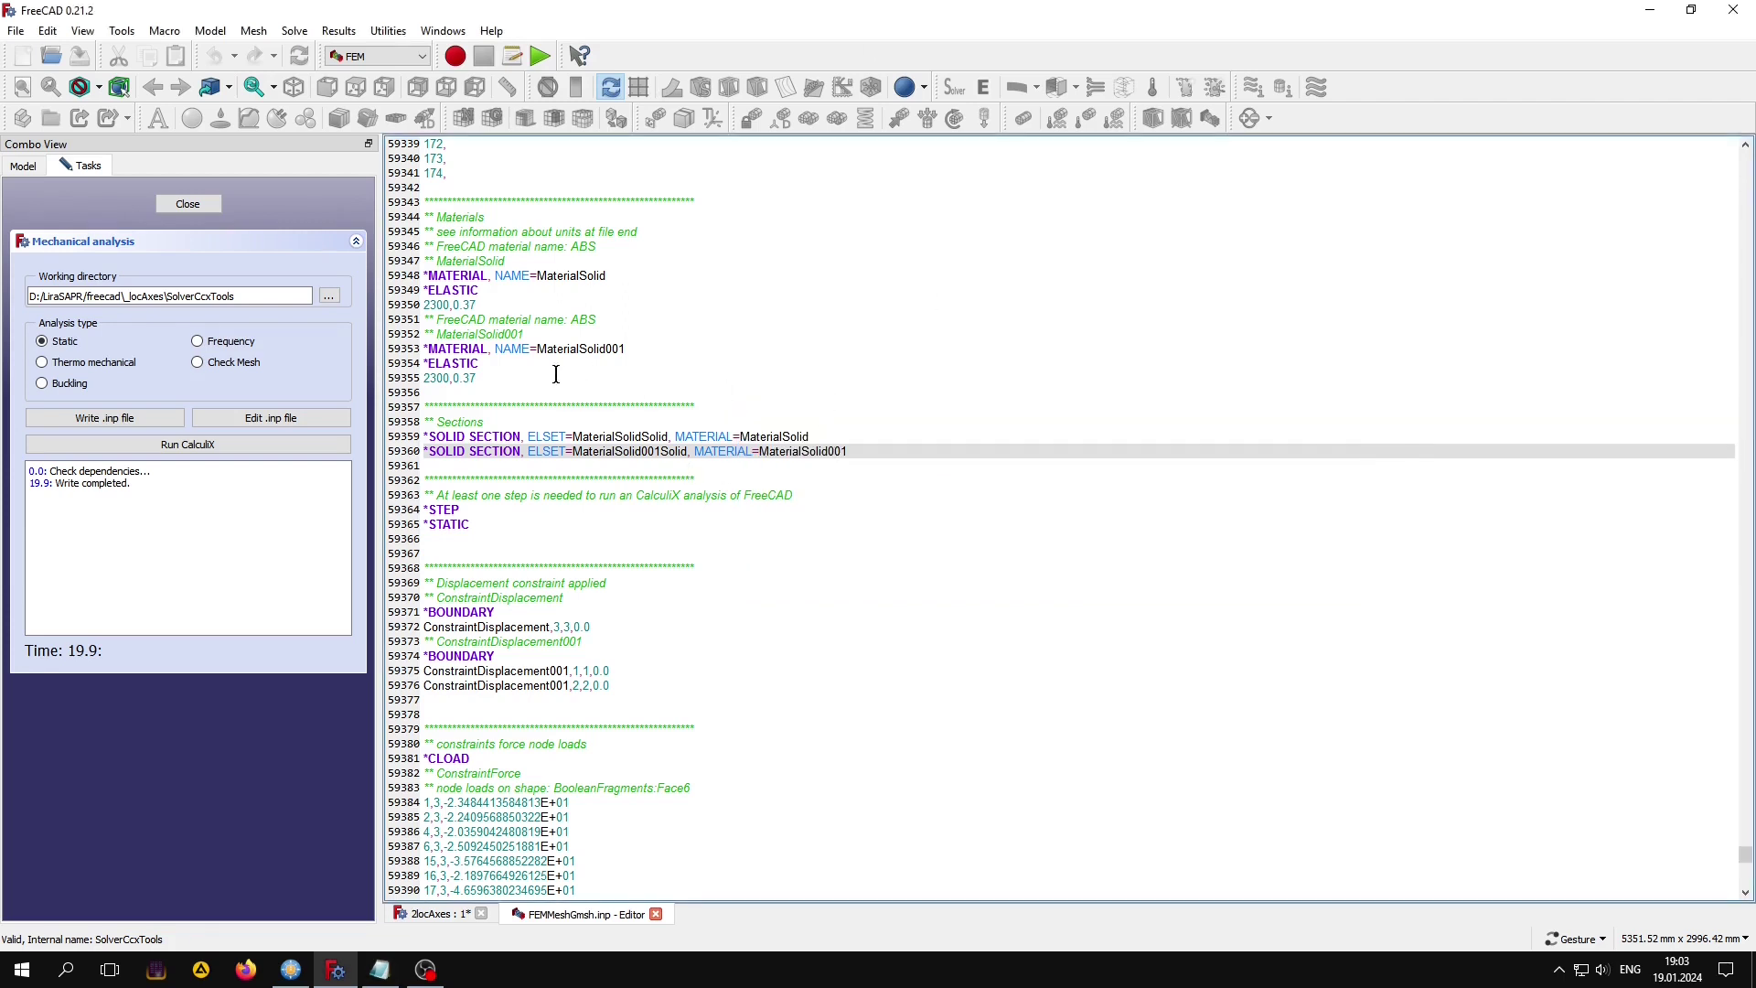
{"action": "left_click", "coordinate": [483, 376]}
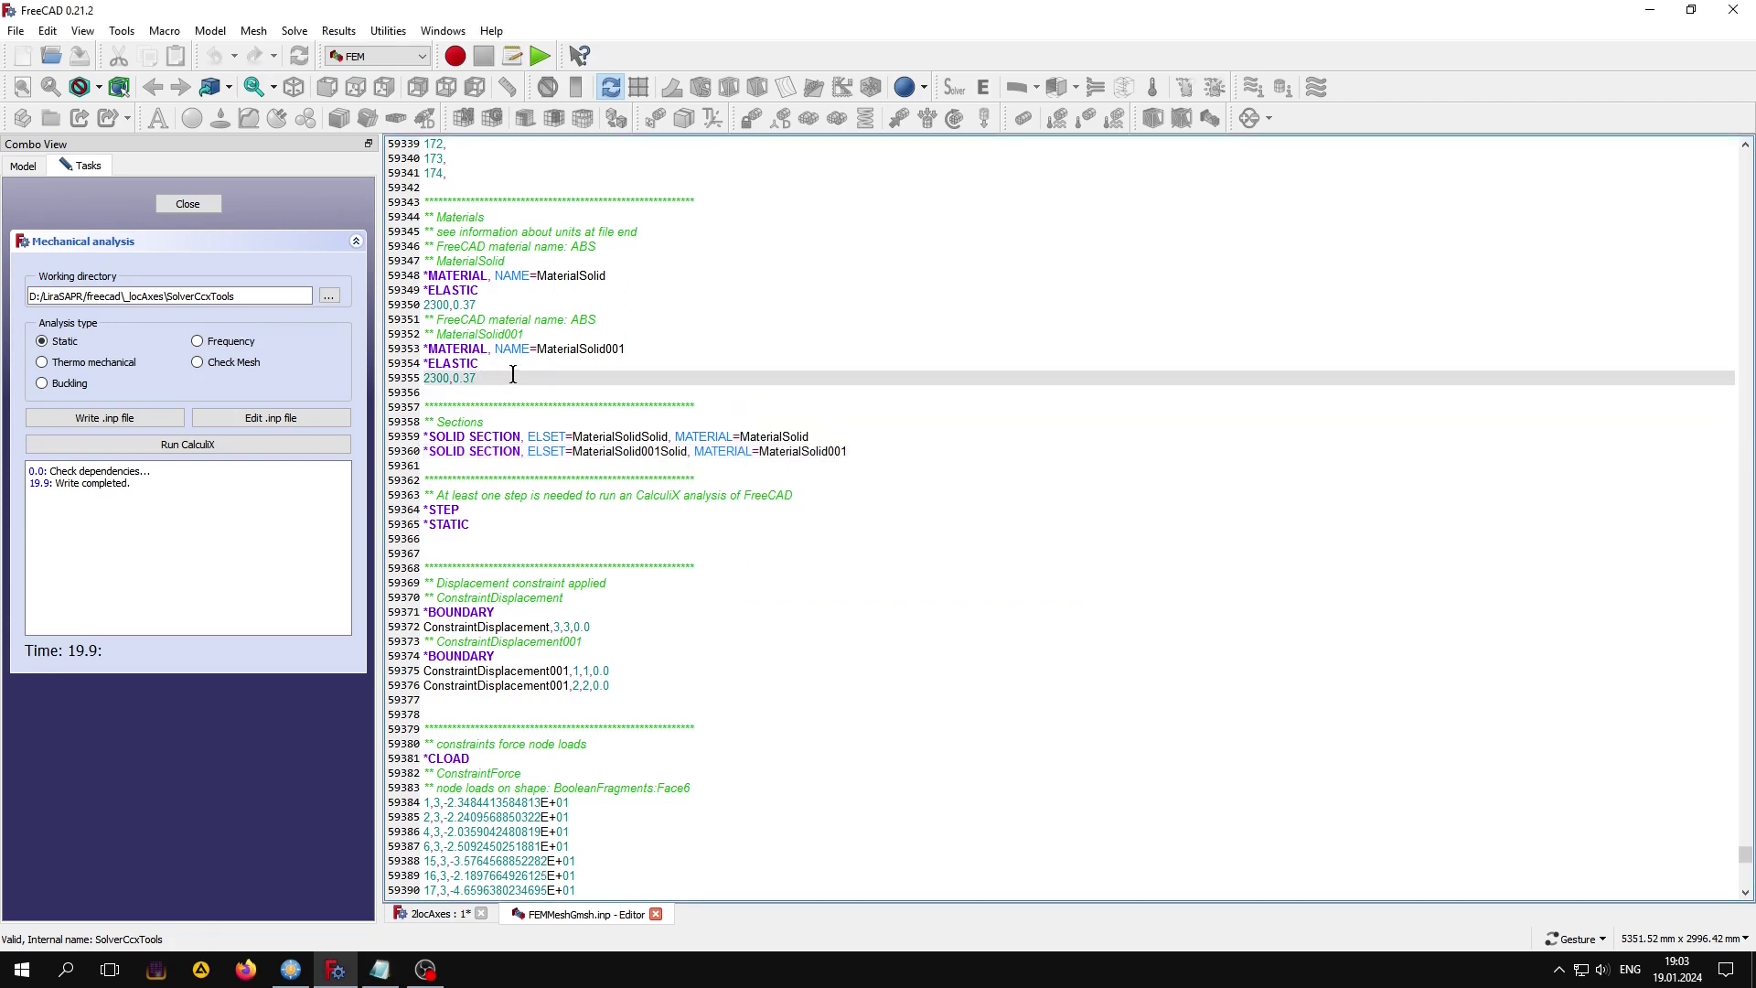
{"action": "key", "text": "Return"}
{"action": "key", "text": "Return"}
{"action": "right_click", "coordinate": [443, 403]}
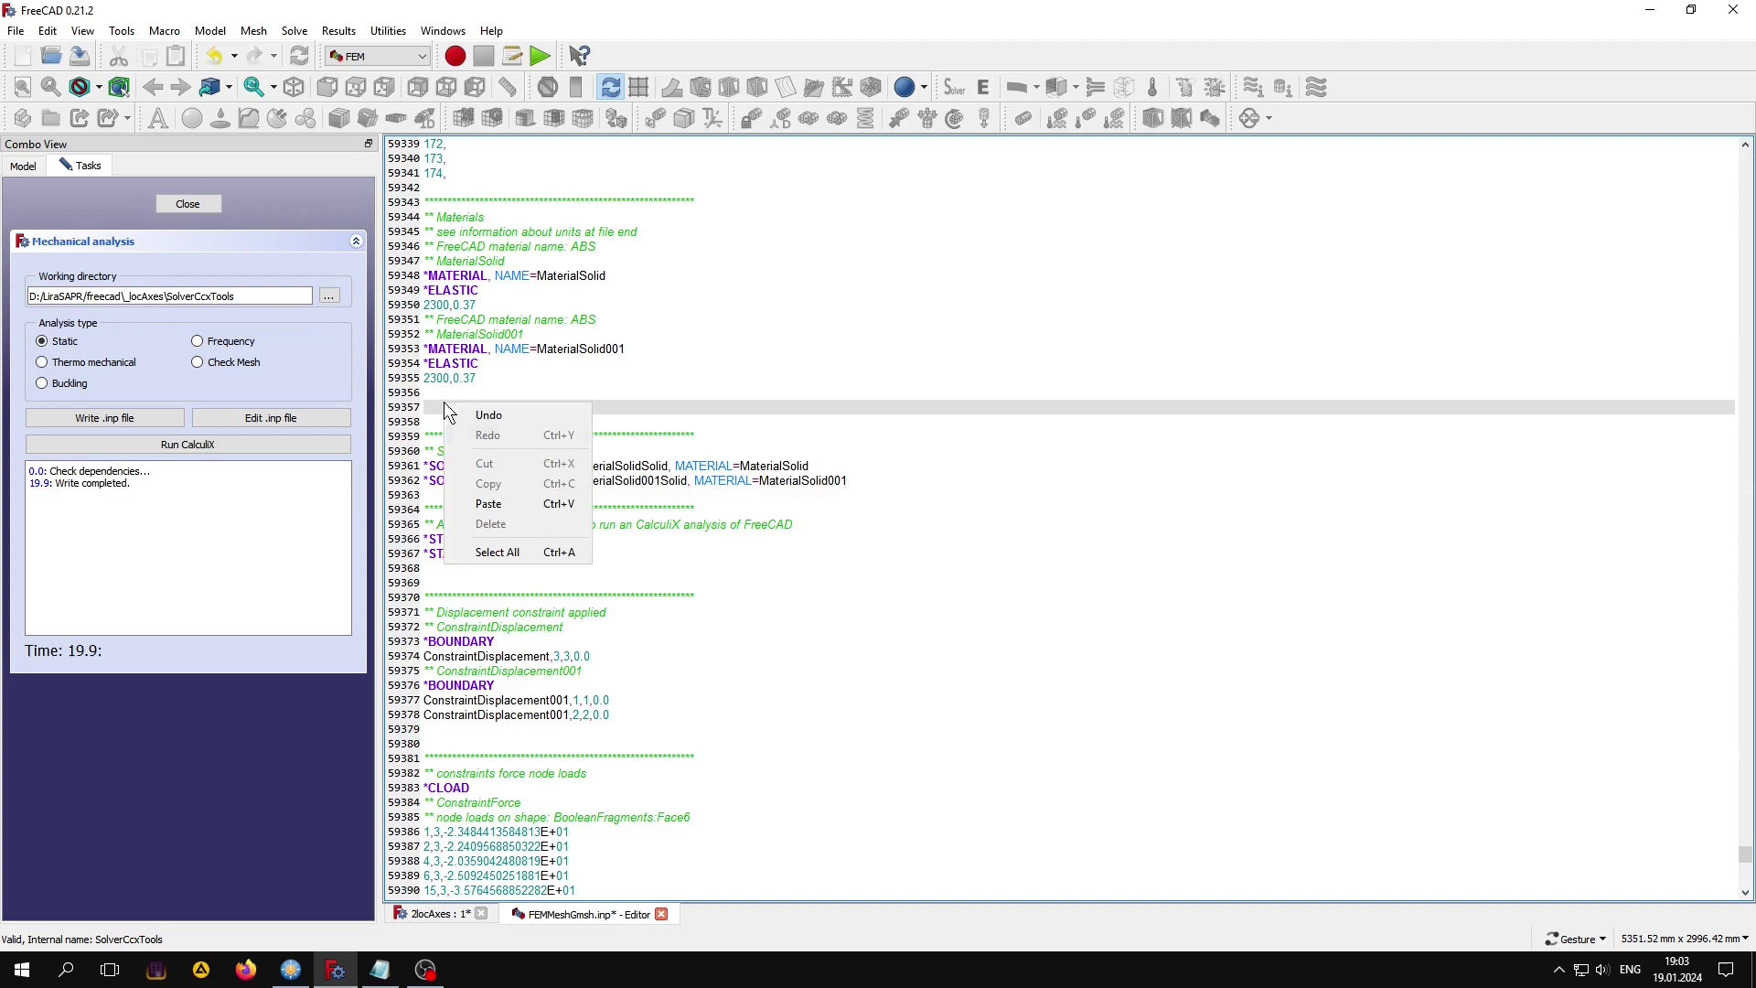
{"action": "left_click", "coordinate": [501, 503]}
{"action": "left_click_drag", "start_coordinate": [551, 408], "coordinate": [605, 407]}
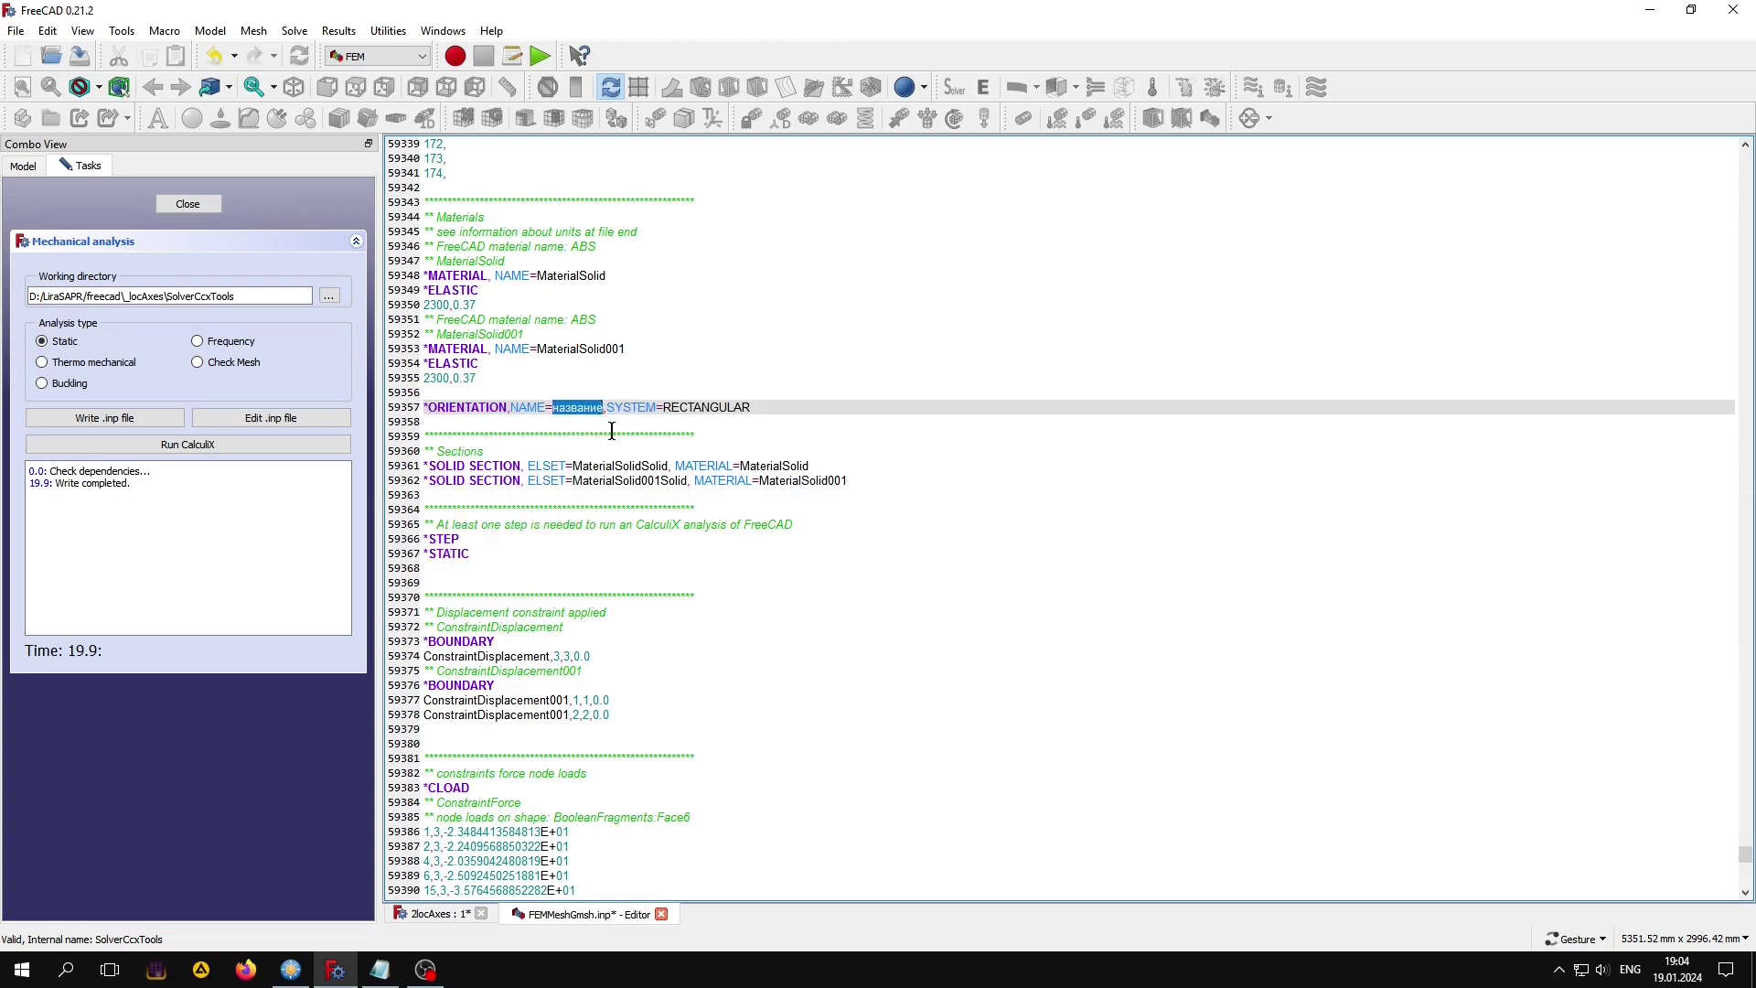
{"action": "type", "text": "OR1"}
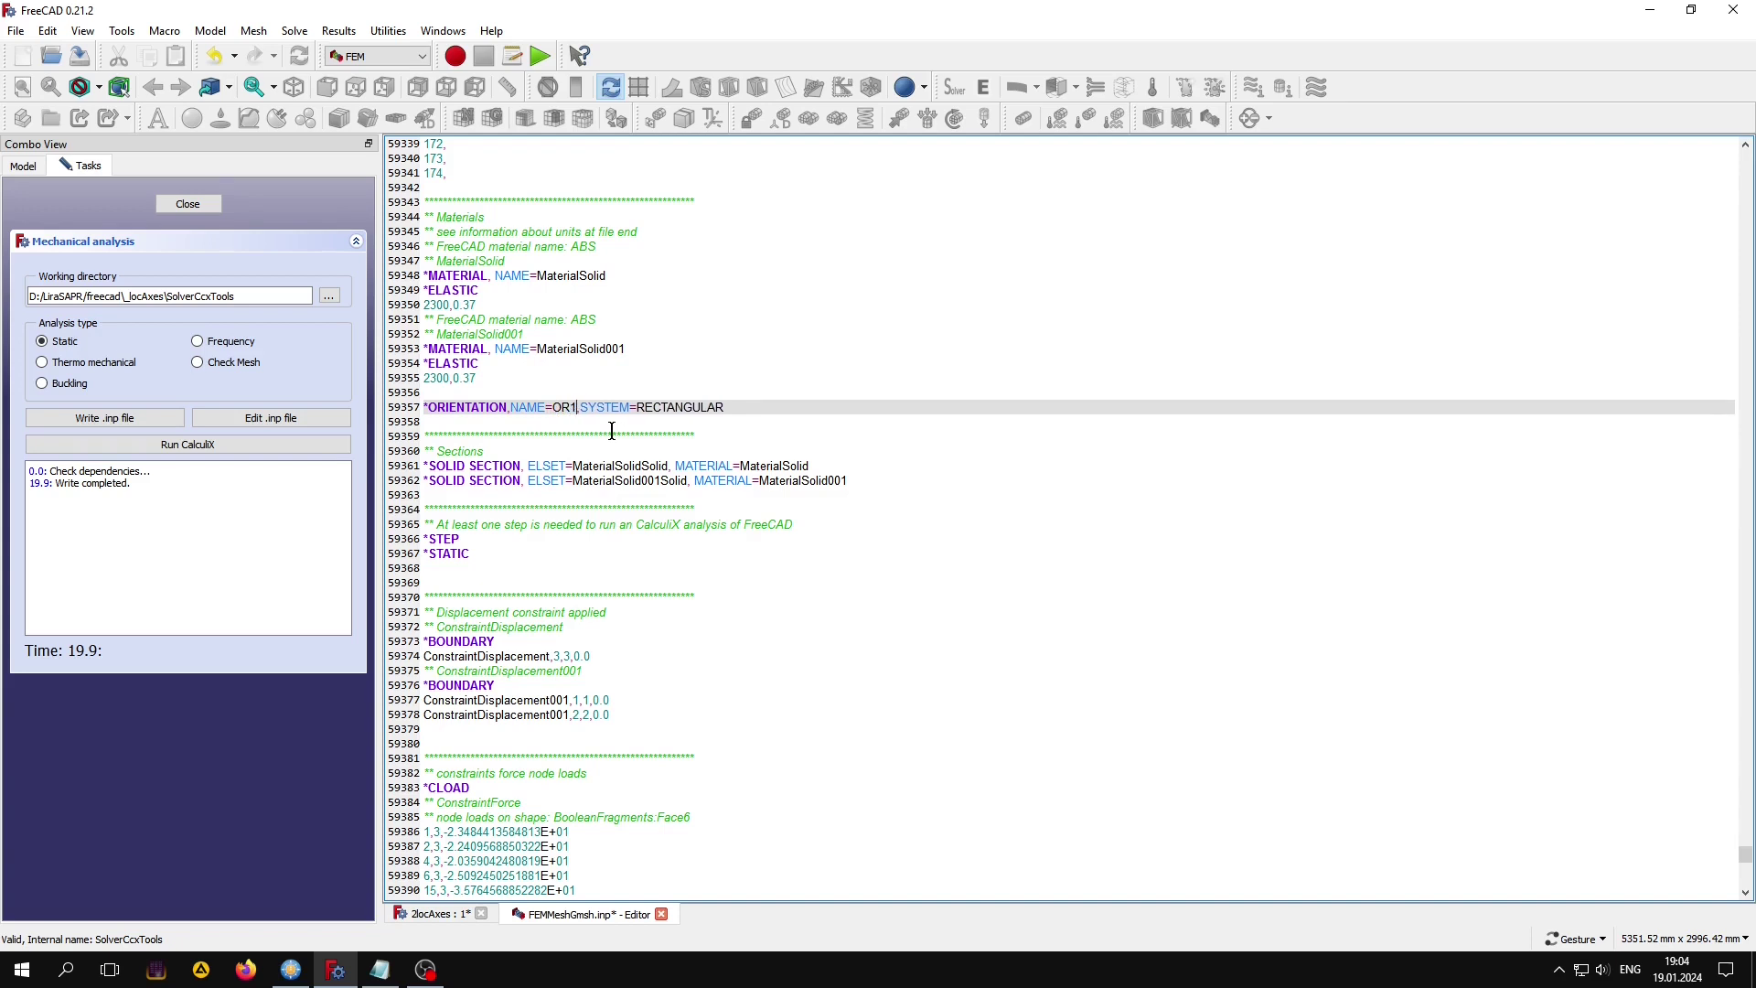
{"action": "key", "text": "Return"}
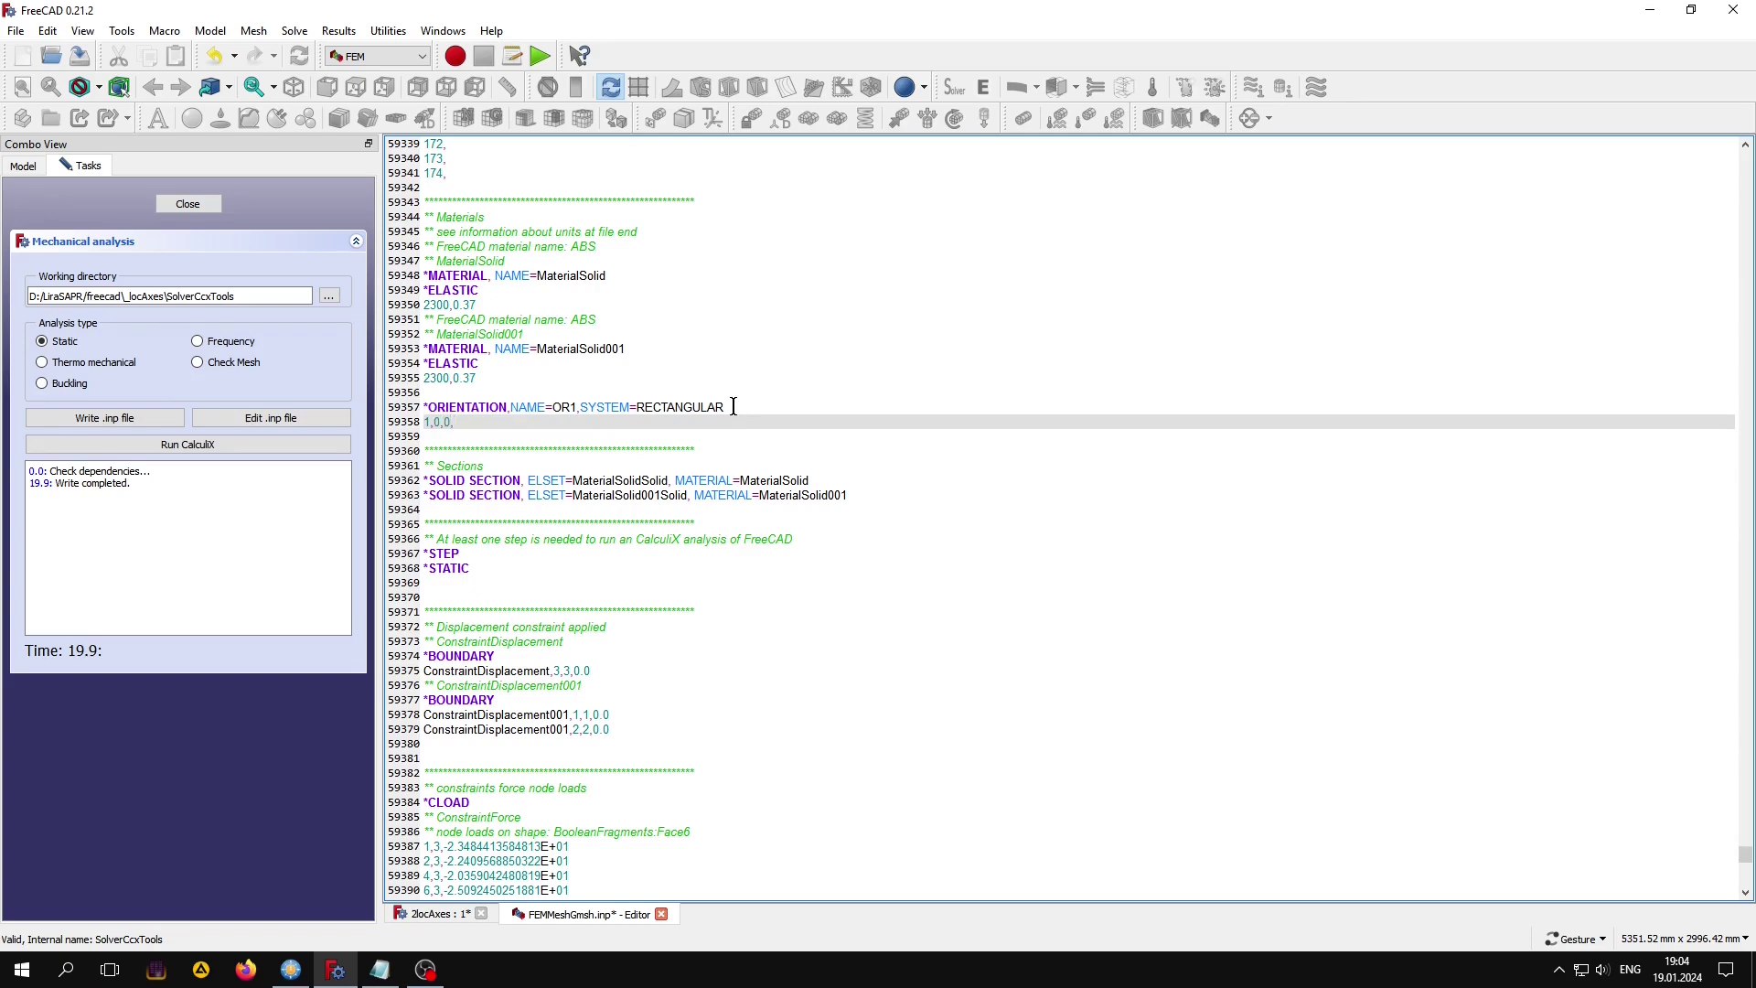
{"action": "type", "text": "1,2,0"}
Add a second orientation OR2 below OR1, with direction values 1,1,0,1,2,0.
{"action": "key", "text": "Return"}
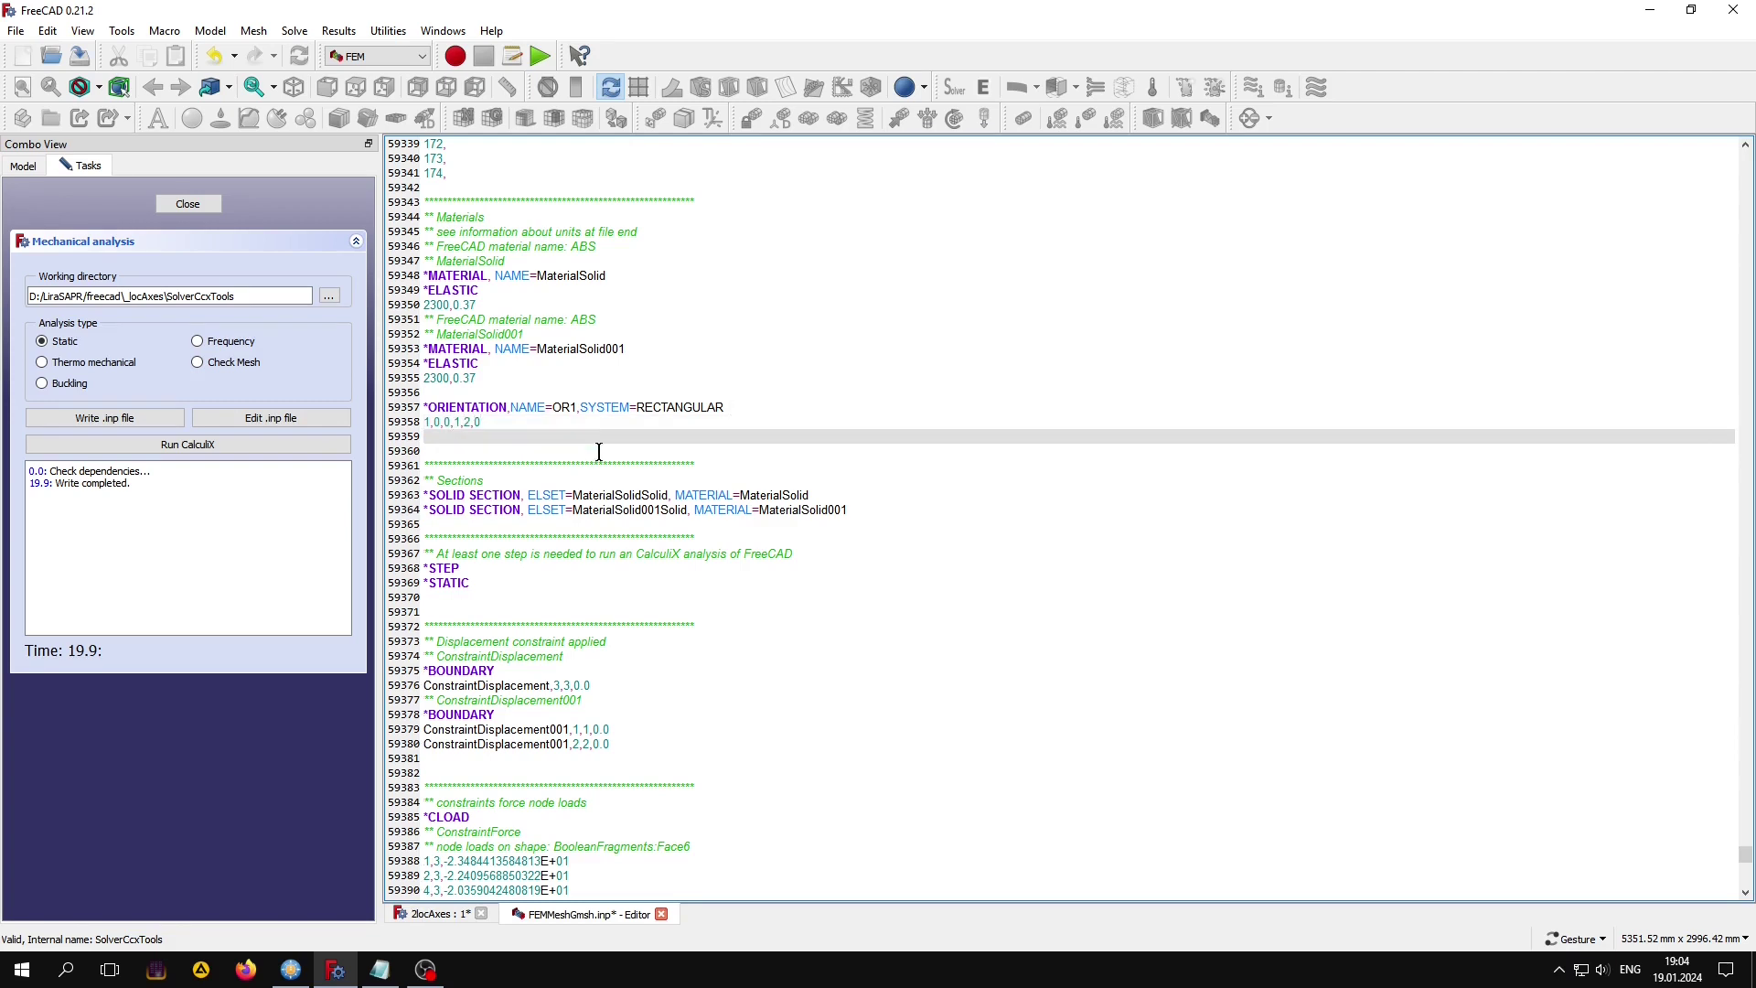
{"action": "key", "text": "Return"}
{"action": "type", "text": "*ORIENTATION,NAME=название,SYSTEM=RECTANGULAR"}
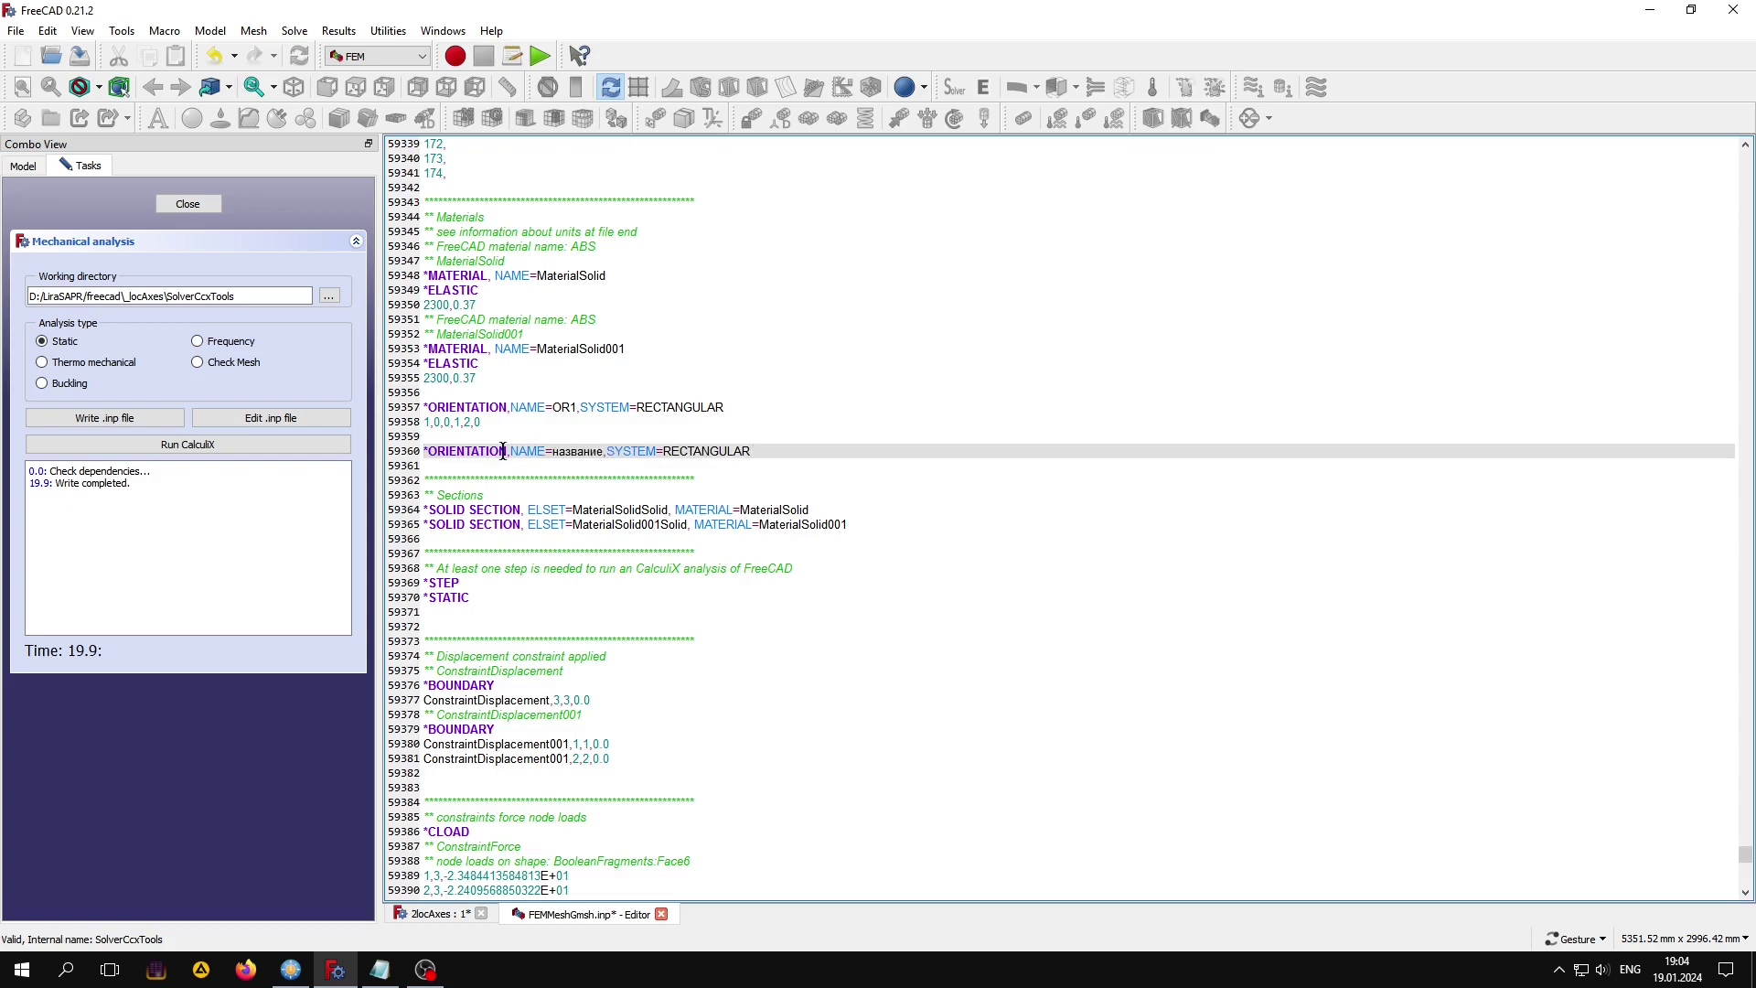
{"action": "left_click_drag", "start_coordinate": [554, 452], "coordinate": [604, 452]}
{"action": "type", "text": "O"}
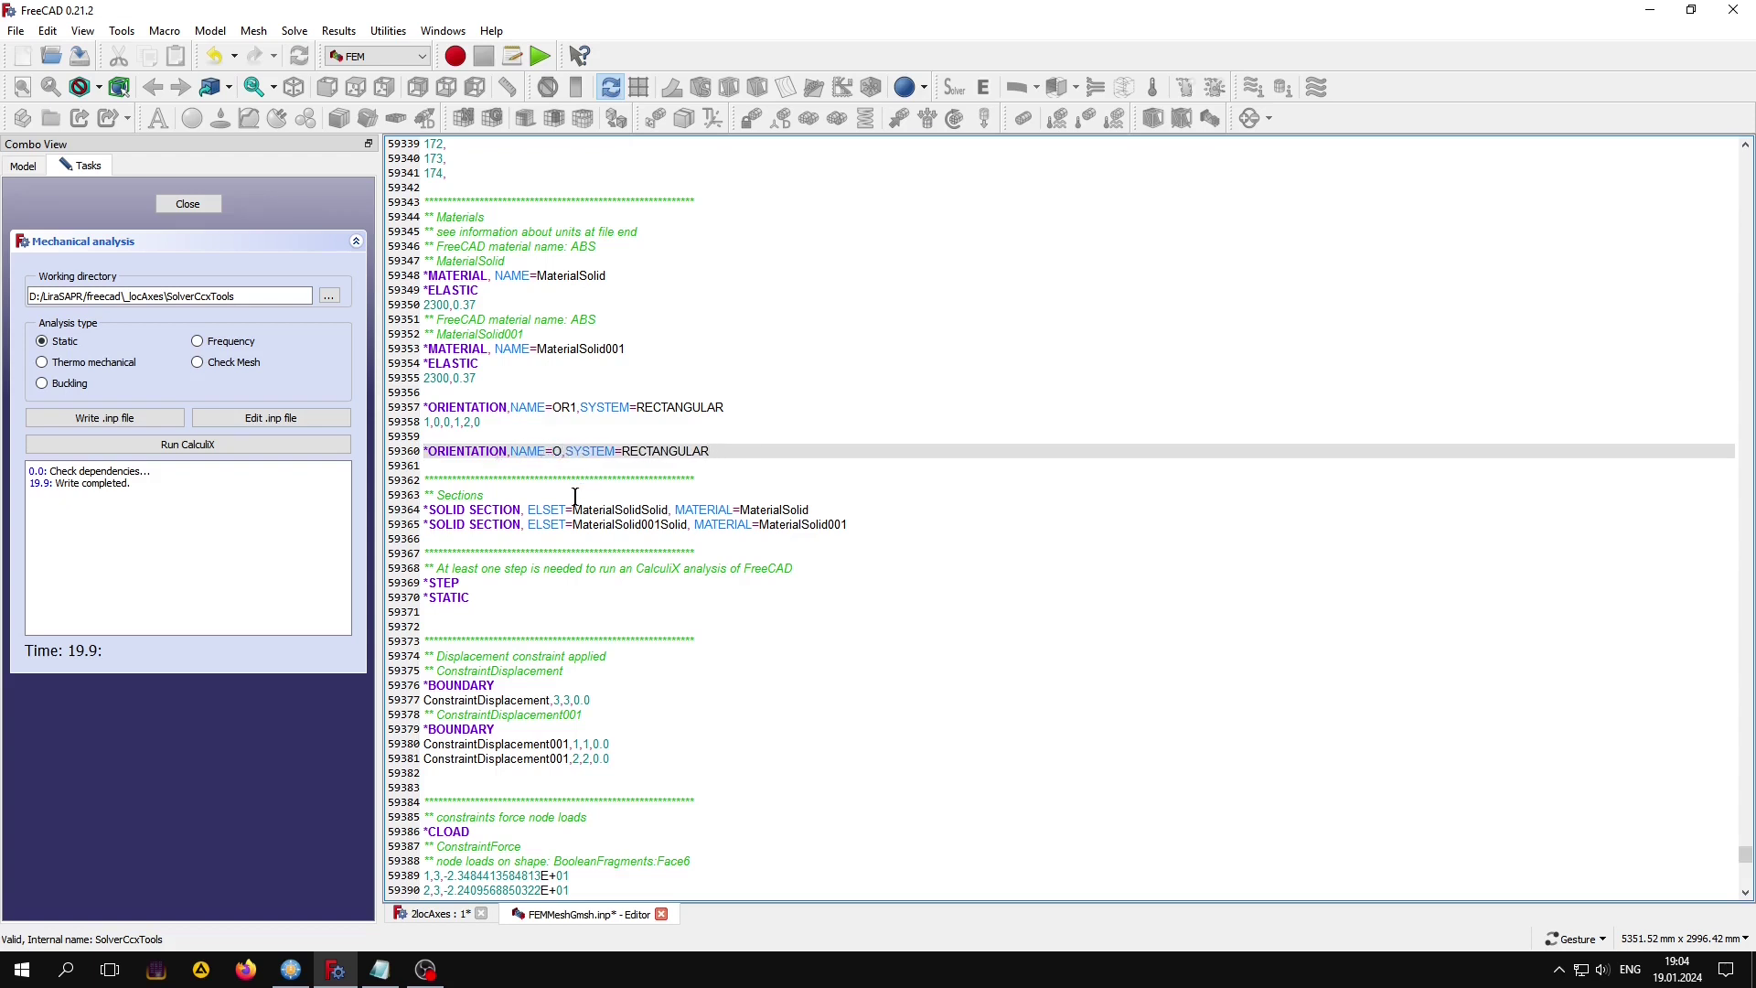
{"action": "type", "text": "R2"}
{"action": "key", "text": "Return"}
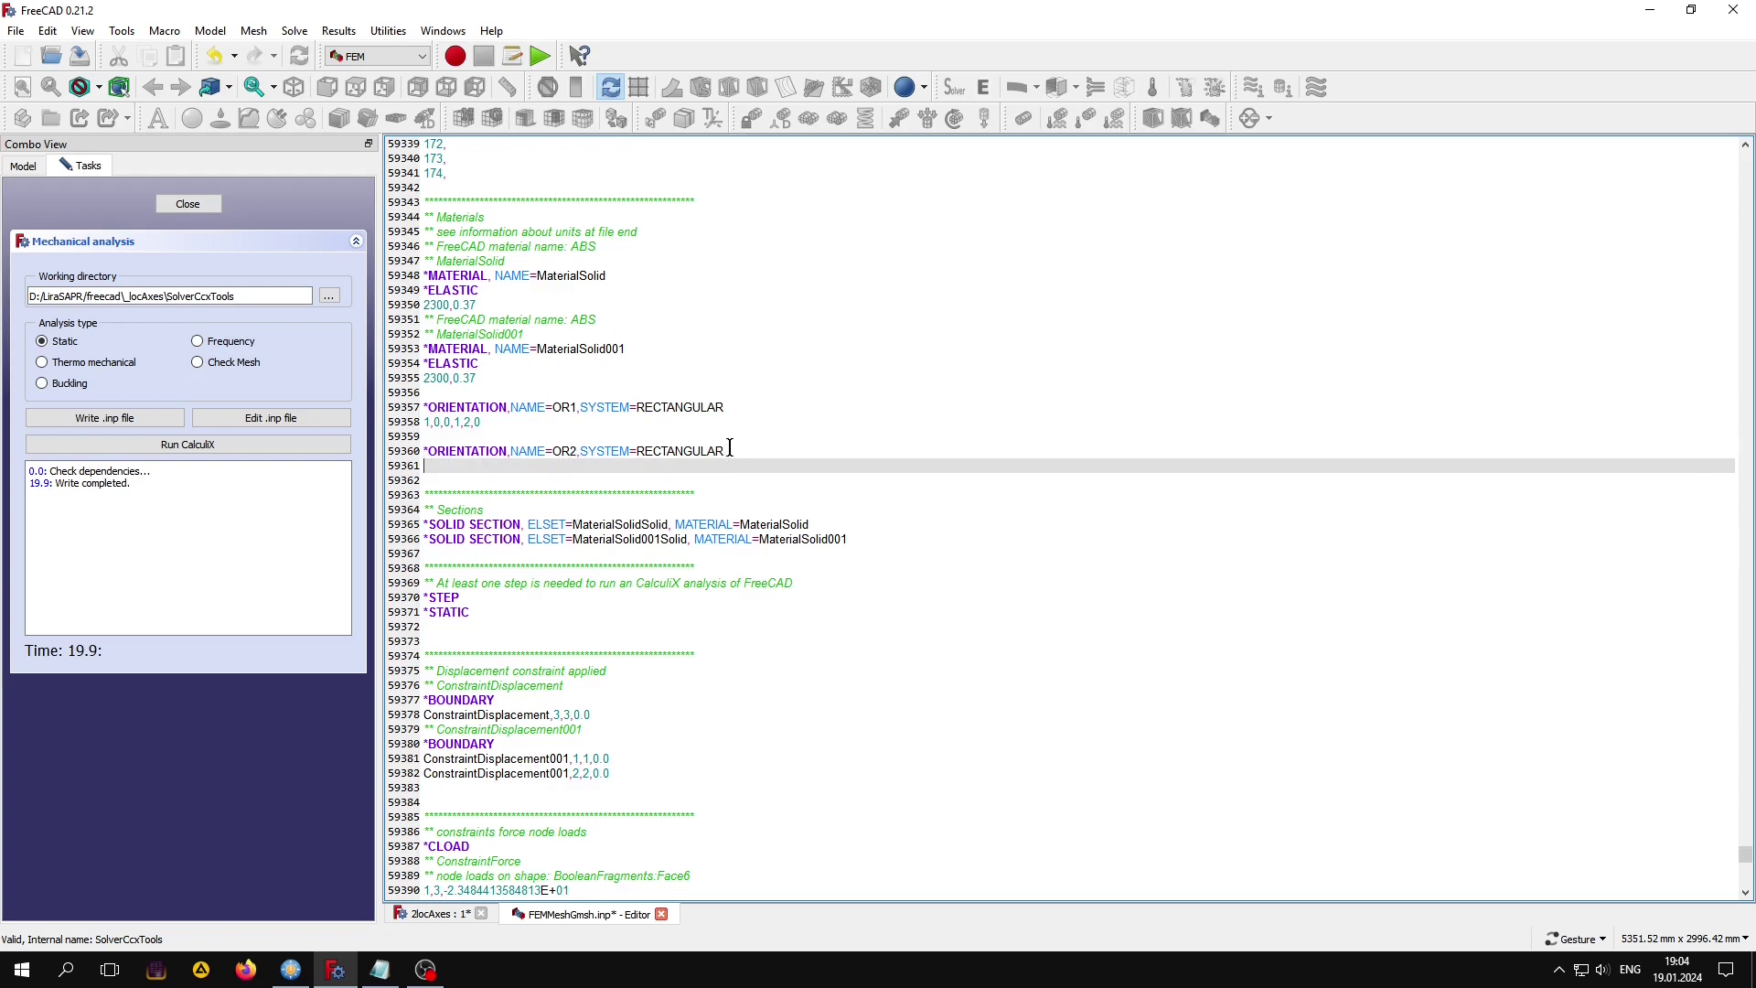
{"action": "type", "text": "1,1,0,1,2,0"}
{"action": "left_click", "coordinate": [810, 524]}
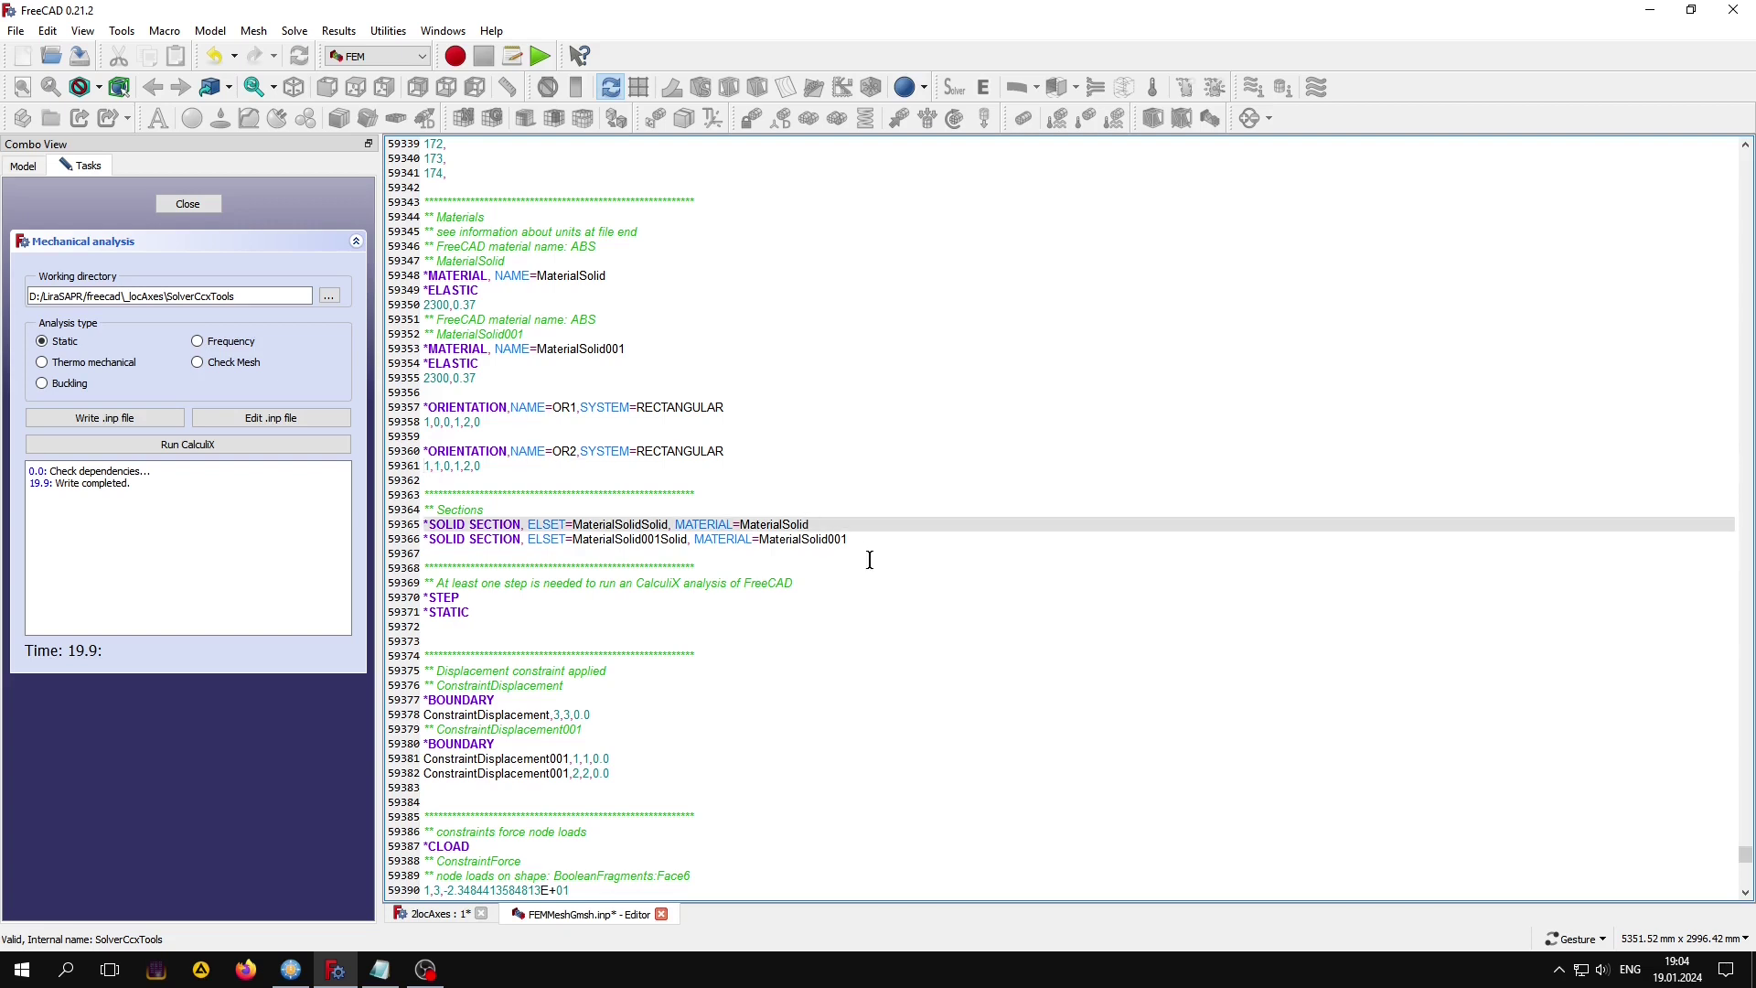
Append ORIENTATION=OR1 to the first SOLID SECTION line.
{"action": "left_click", "coordinate": [379, 970]}
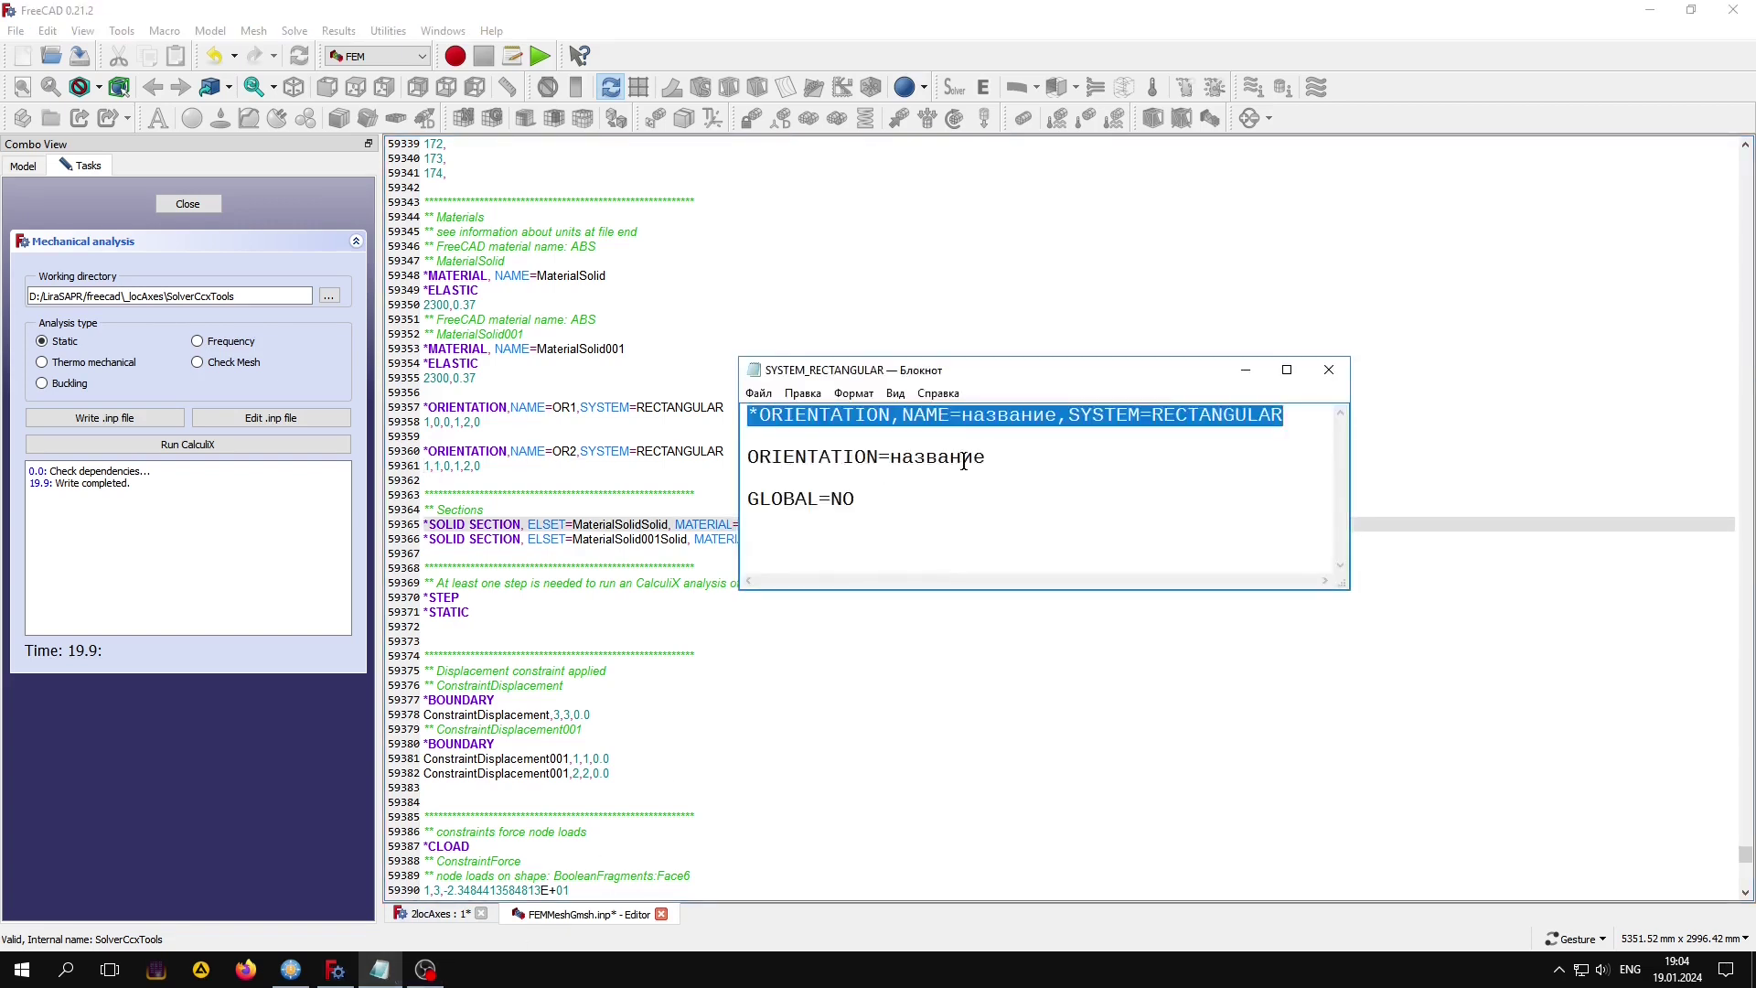
{"action": "left_click_drag", "start_coordinate": [986, 457], "coordinate": [747, 458]}
{"action": "right_click", "coordinate": [787, 457]}
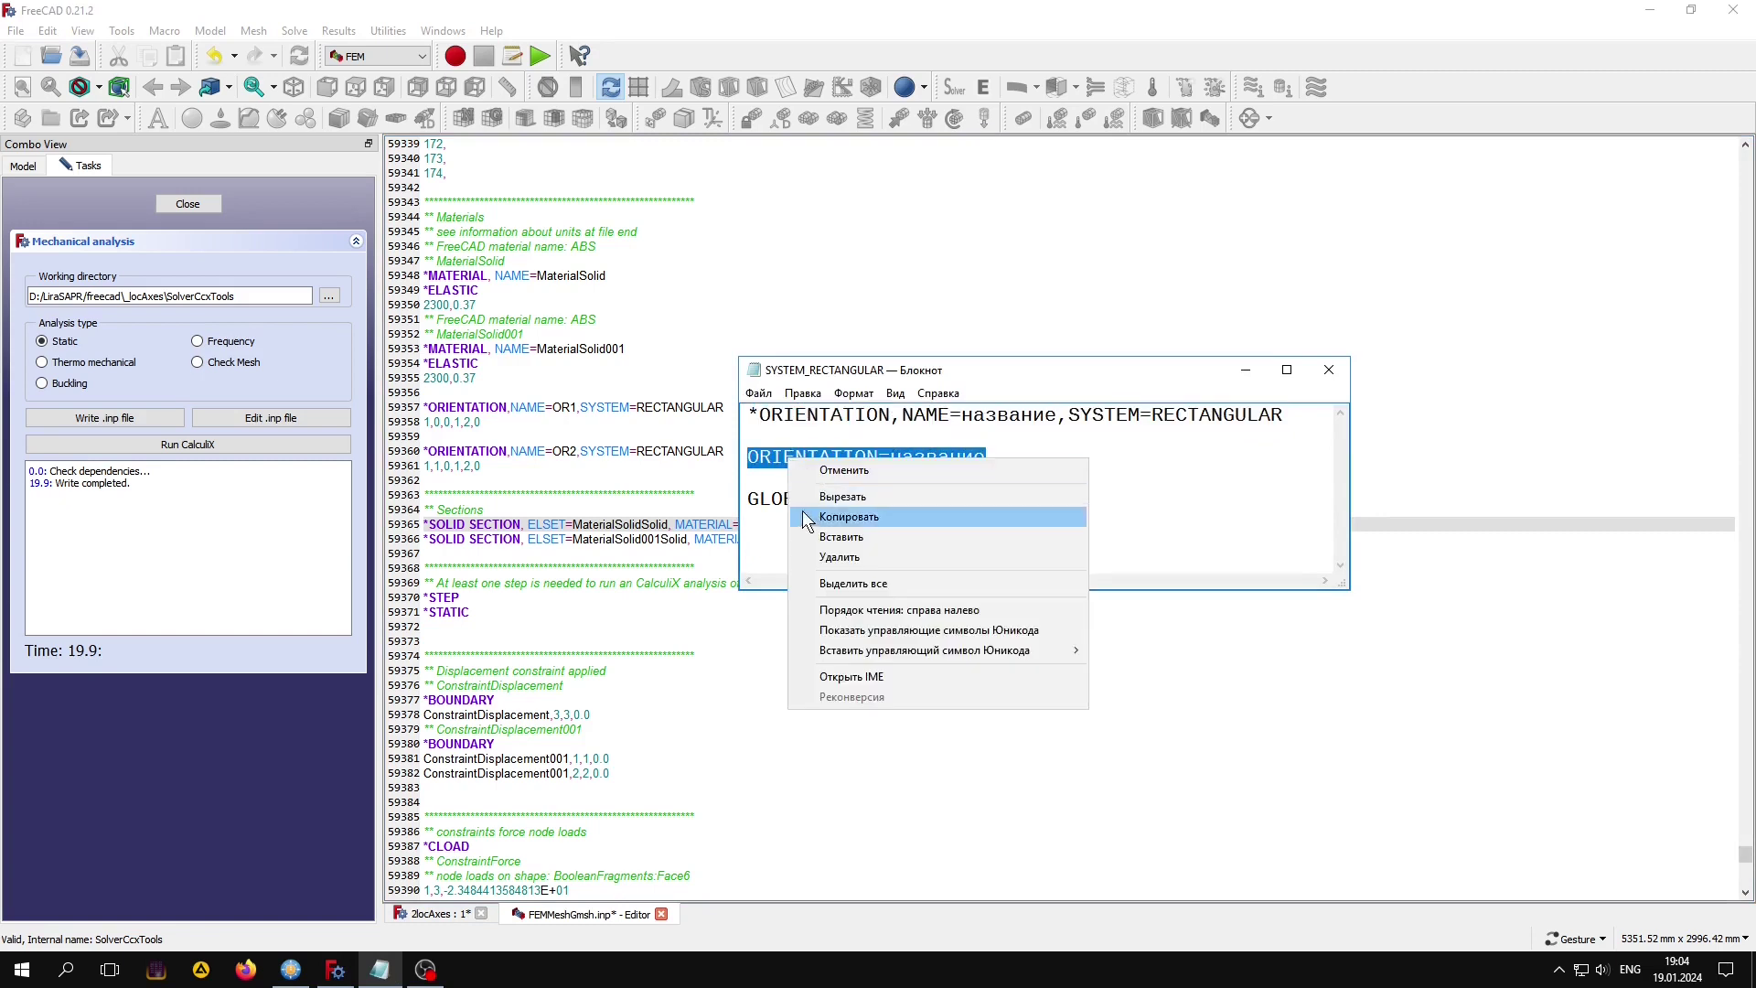
{"action": "left_click", "coordinate": [808, 518]}
{"action": "left_click", "coordinate": [677, 468]}
{"action": "left_click", "coordinate": [821, 524]}
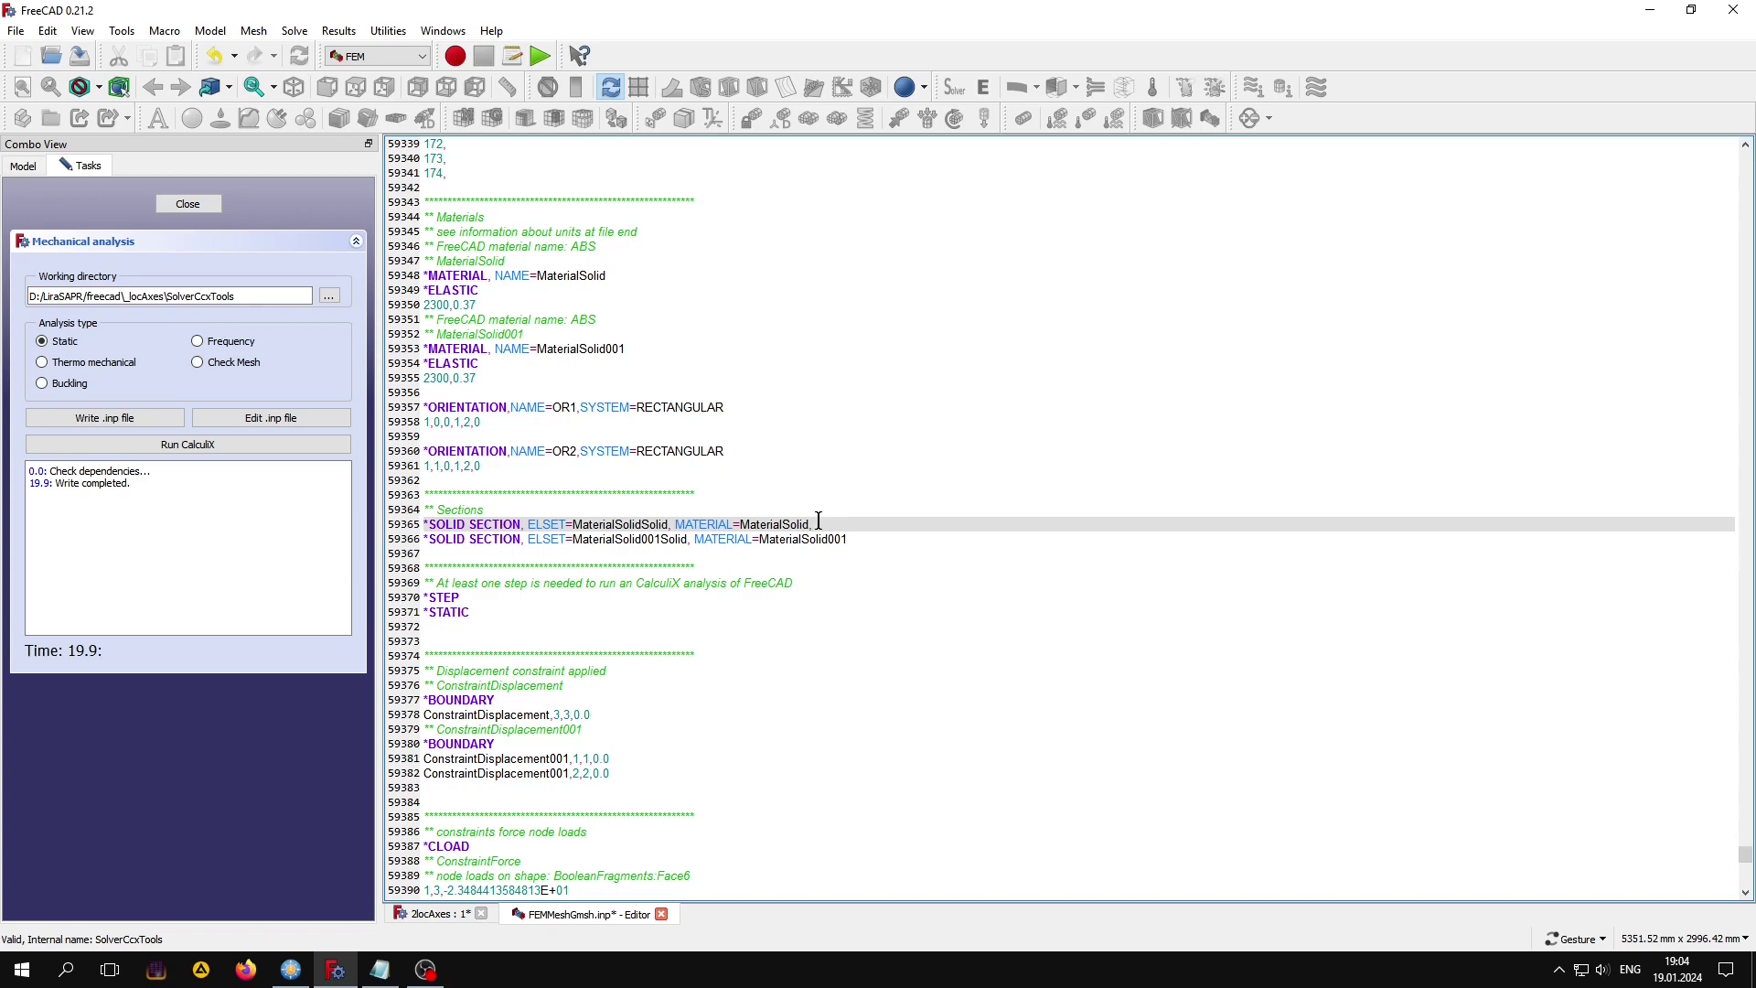
{"action": "key", "text": "ctrl+v"}
{"action": "key", "text": "BackSpace"}
{"action": "key", "text": "BackSpace"}
{"action": "key", "text": "BackSpace"}
{"action": "key", "text": "BackSpace"}
{"action": "type", "text": "OR1"}
Append ORIENTATION=OR2 to the second SOLID SECTION line.
{"action": "left_click", "coordinate": [852, 537]}
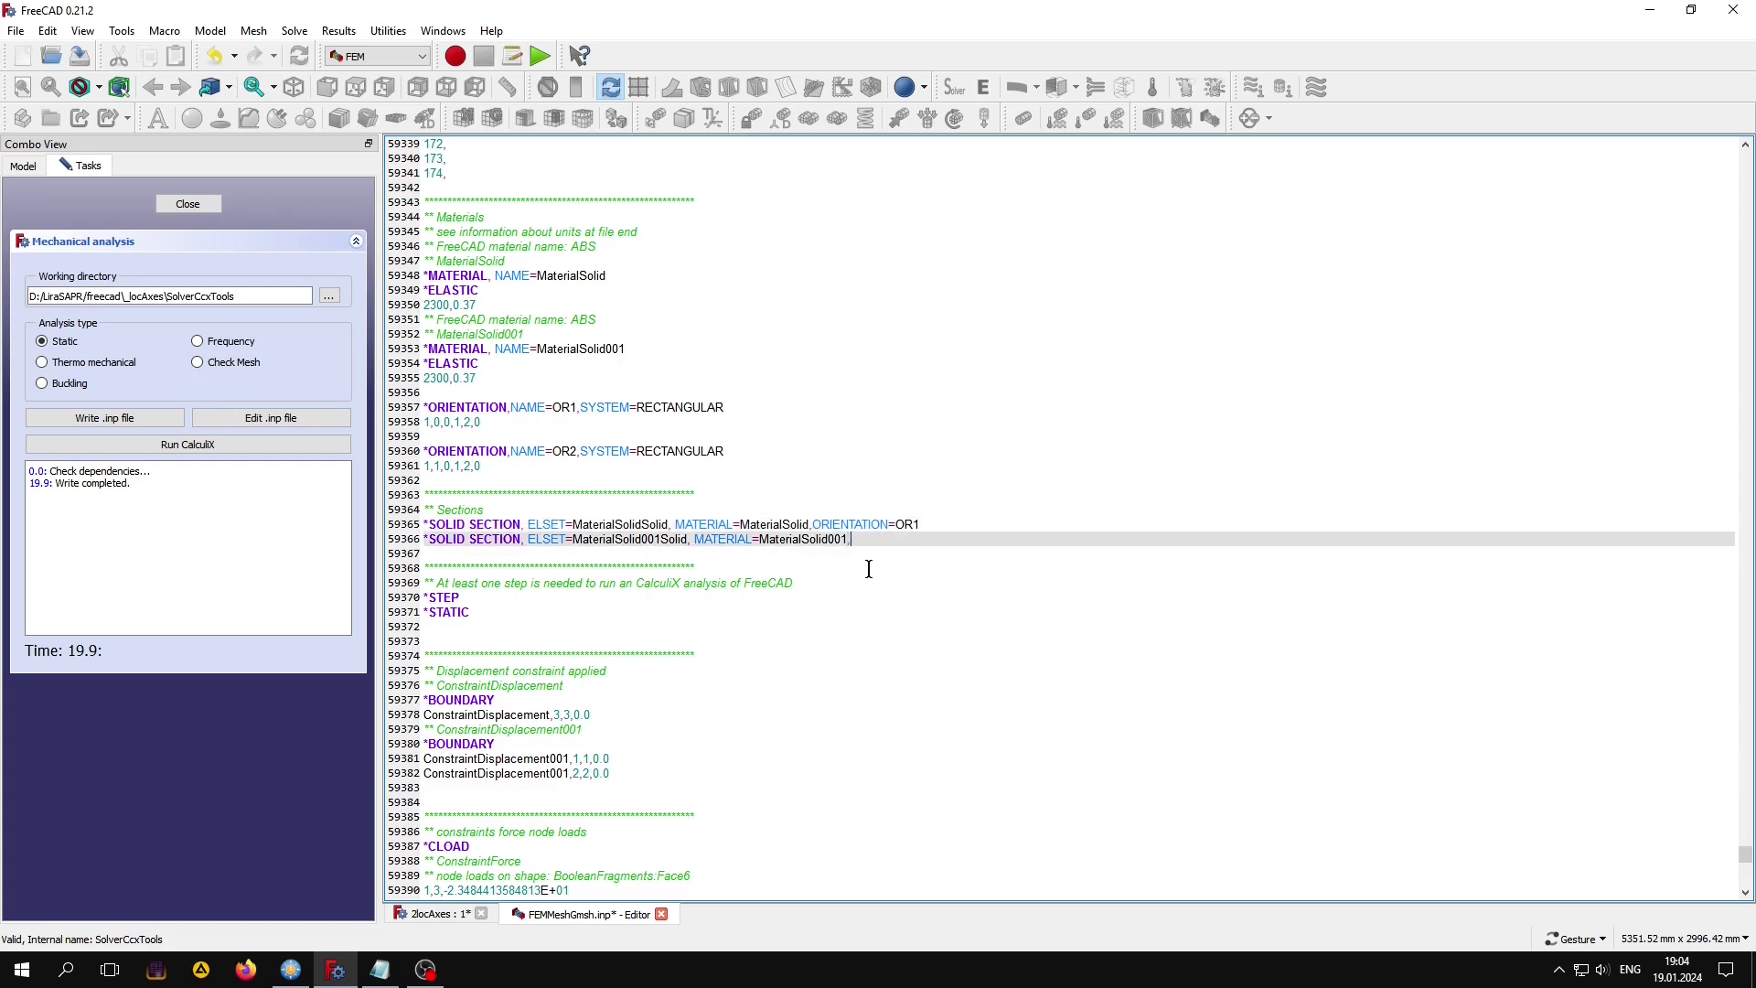
{"action": "key", "text": "ctrl+v"}
{"action": "key", "text": "BackSpace"}
{"action": "key", "text": "BackSpace"}
{"action": "key", "text": "BackSpace"}
{"action": "key", "text": "BackSpace"}
{"action": "key", "text": "BackSpace"}
{"action": "type", "text": "O"}
{"action": "type", "text": "R"}
Append GLOBAL=NO to both the *NODE FILE and *EL FILE output lines.
{"action": "left_click_drag", "start_coordinate": [1747, 873], "coordinate": [1747, 882]}
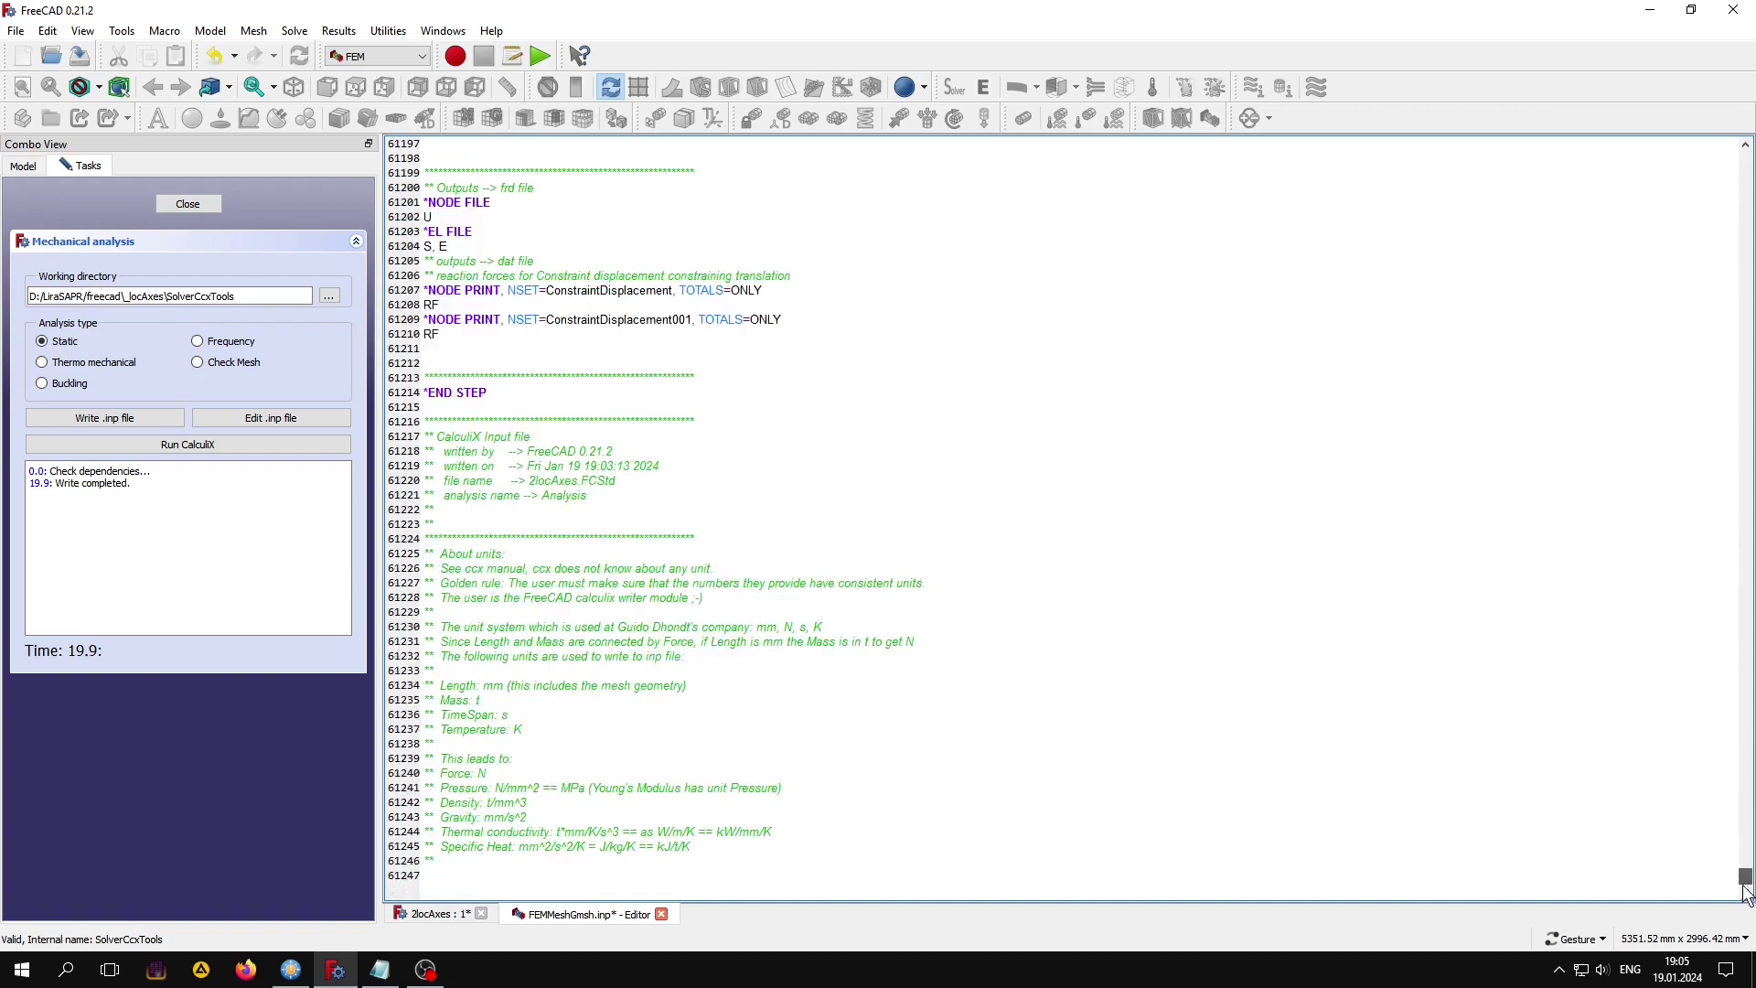
{"action": "scroll", "coordinate": [914, 512], "scroll_direction": "up", "scroll_amount": 3}
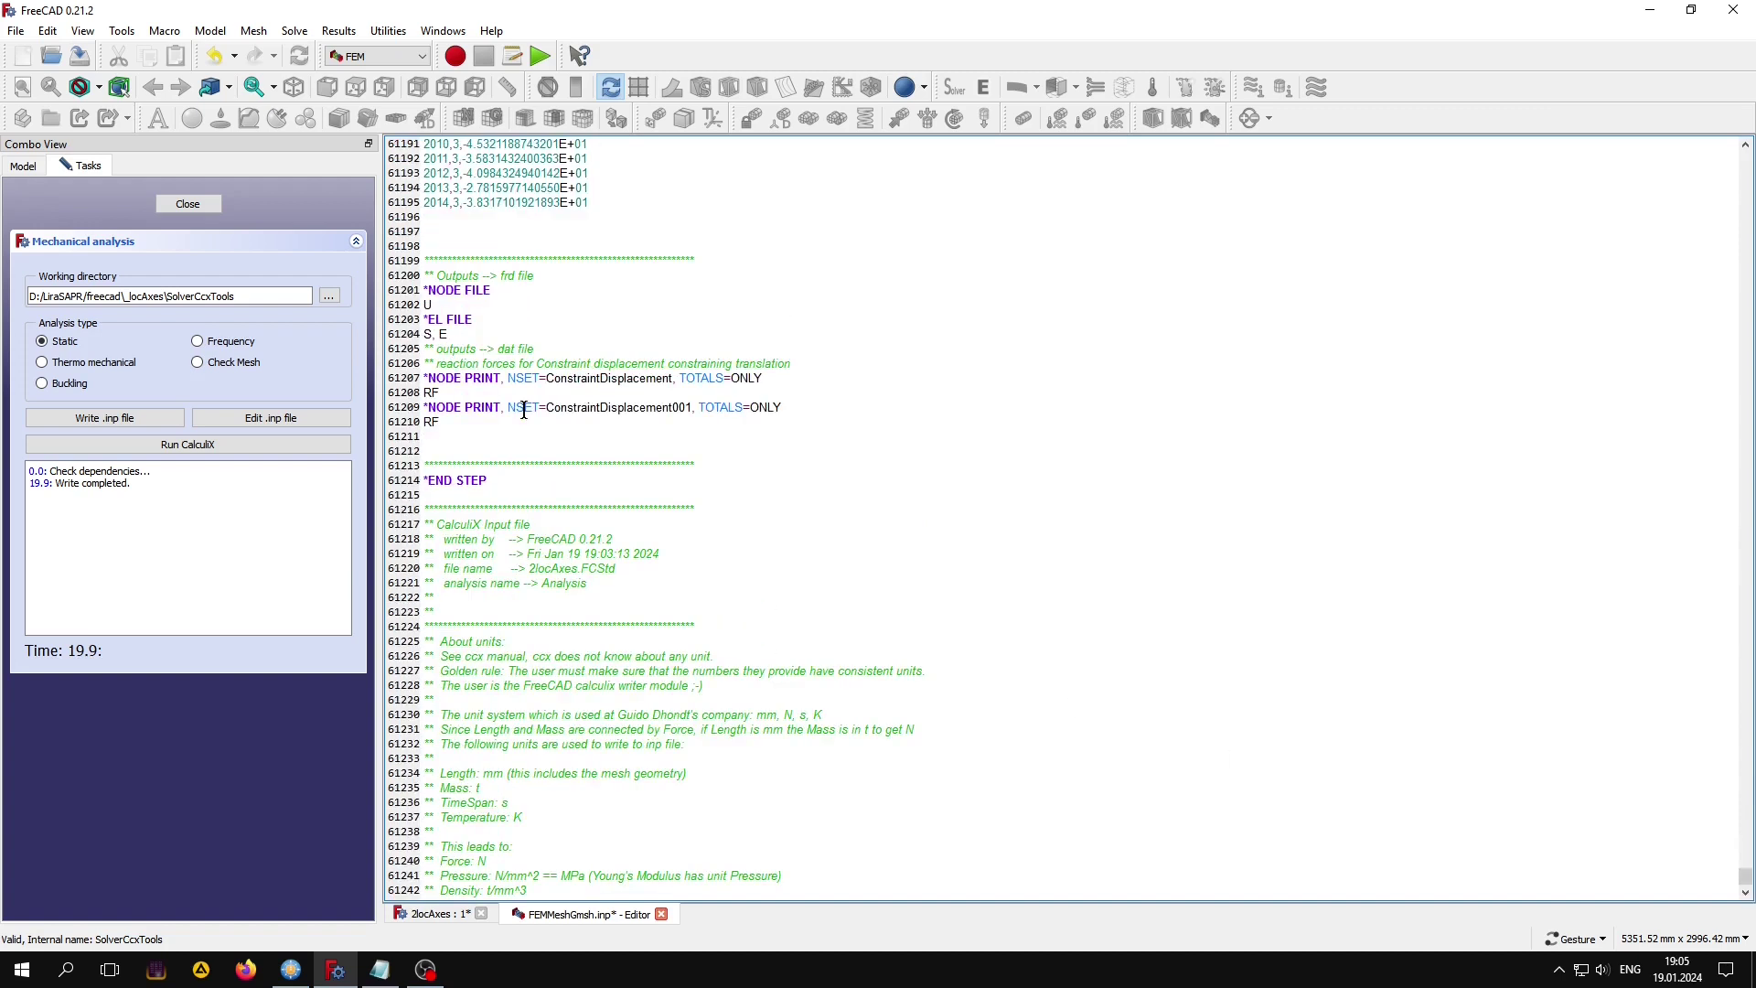
{"action": "left_click", "coordinate": [379, 970]}
{"action": "left_click", "coordinate": [856, 498]}
{"action": "left_click_drag", "start_coordinate": [855, 498], "coordinate": [750, 505]}
{"action": "key", "text": "ctrl+c"}
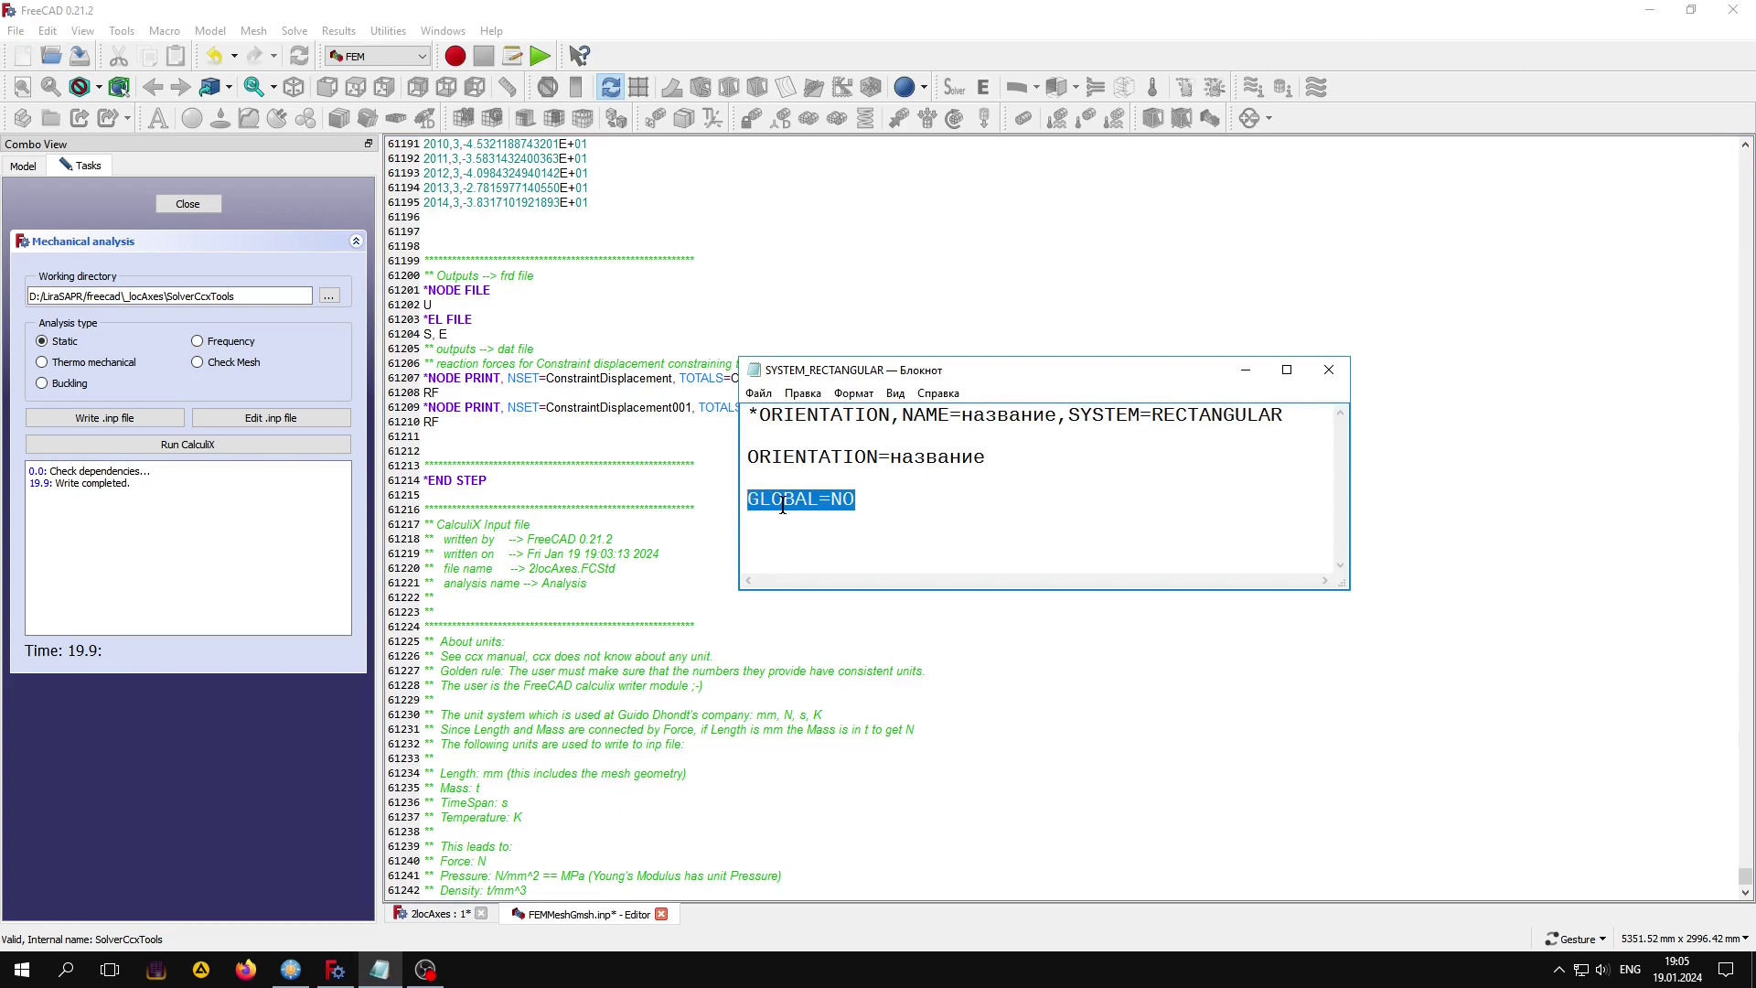
{"action": "left_click", "coordinate": [622, 12]}
{"action": "left_click", "coordinate": [493, 293]}
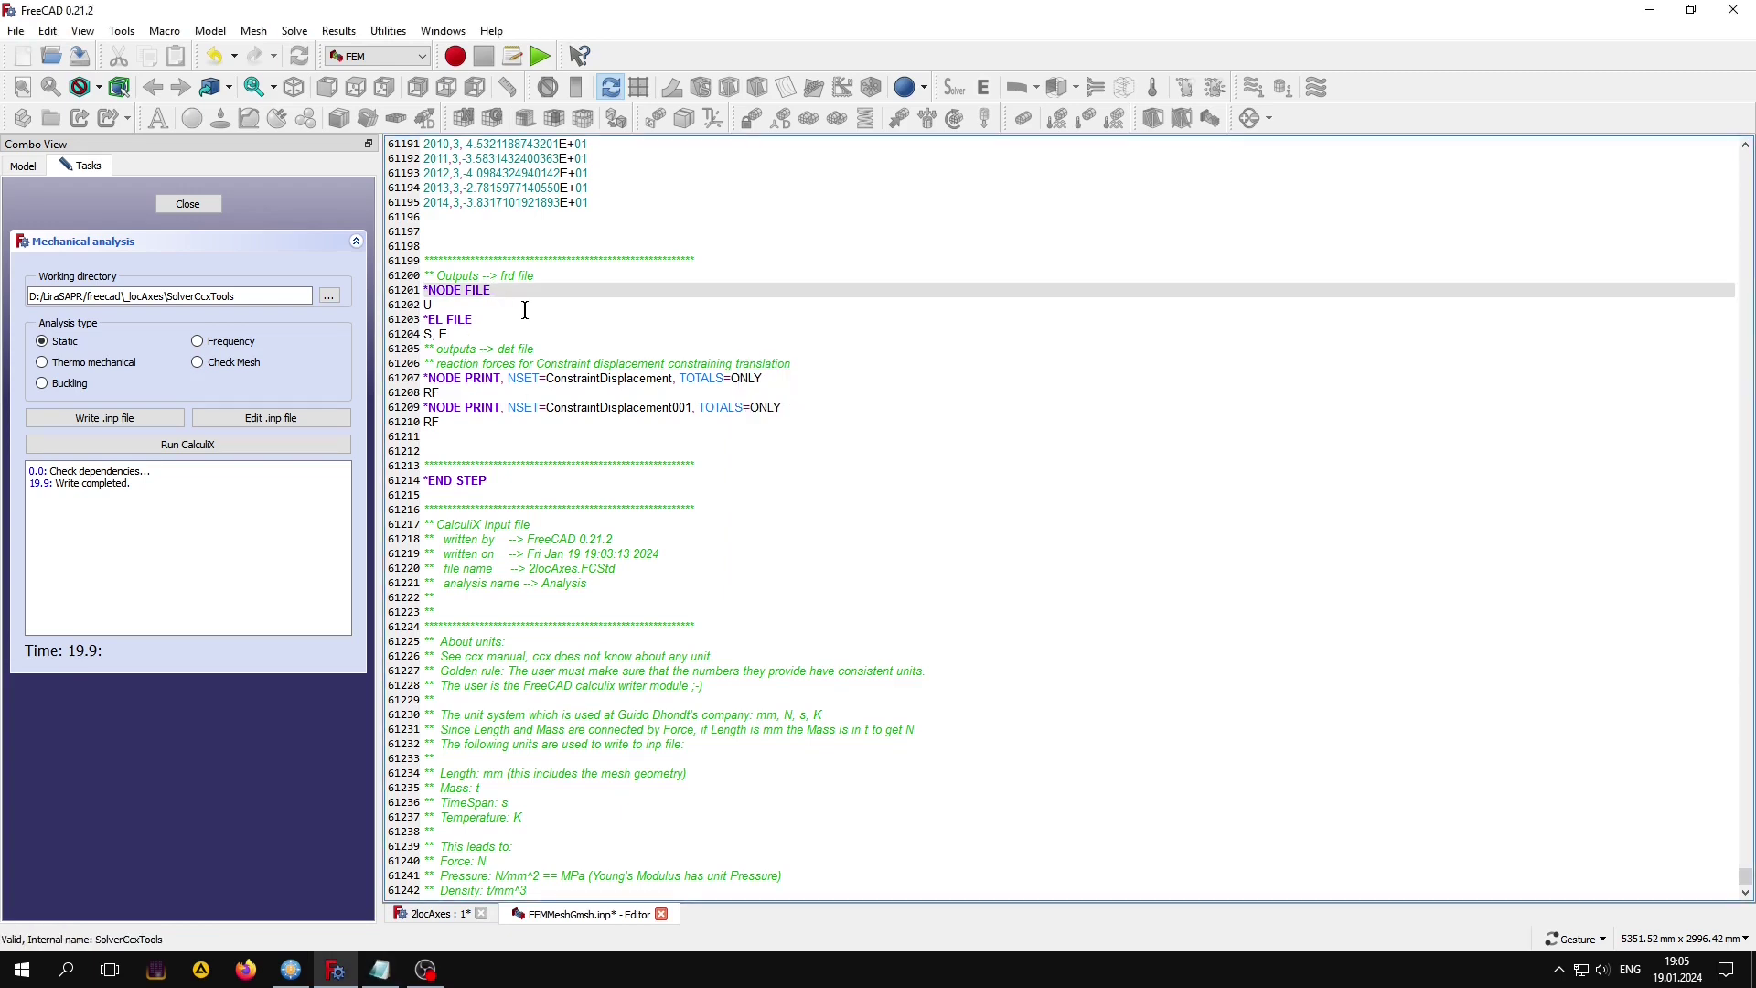
{"action": "type", "text": ","}
{"action": "key", "text": "ctrl+v"}
{"action": "left_click", "coordinate": [476, 322]}
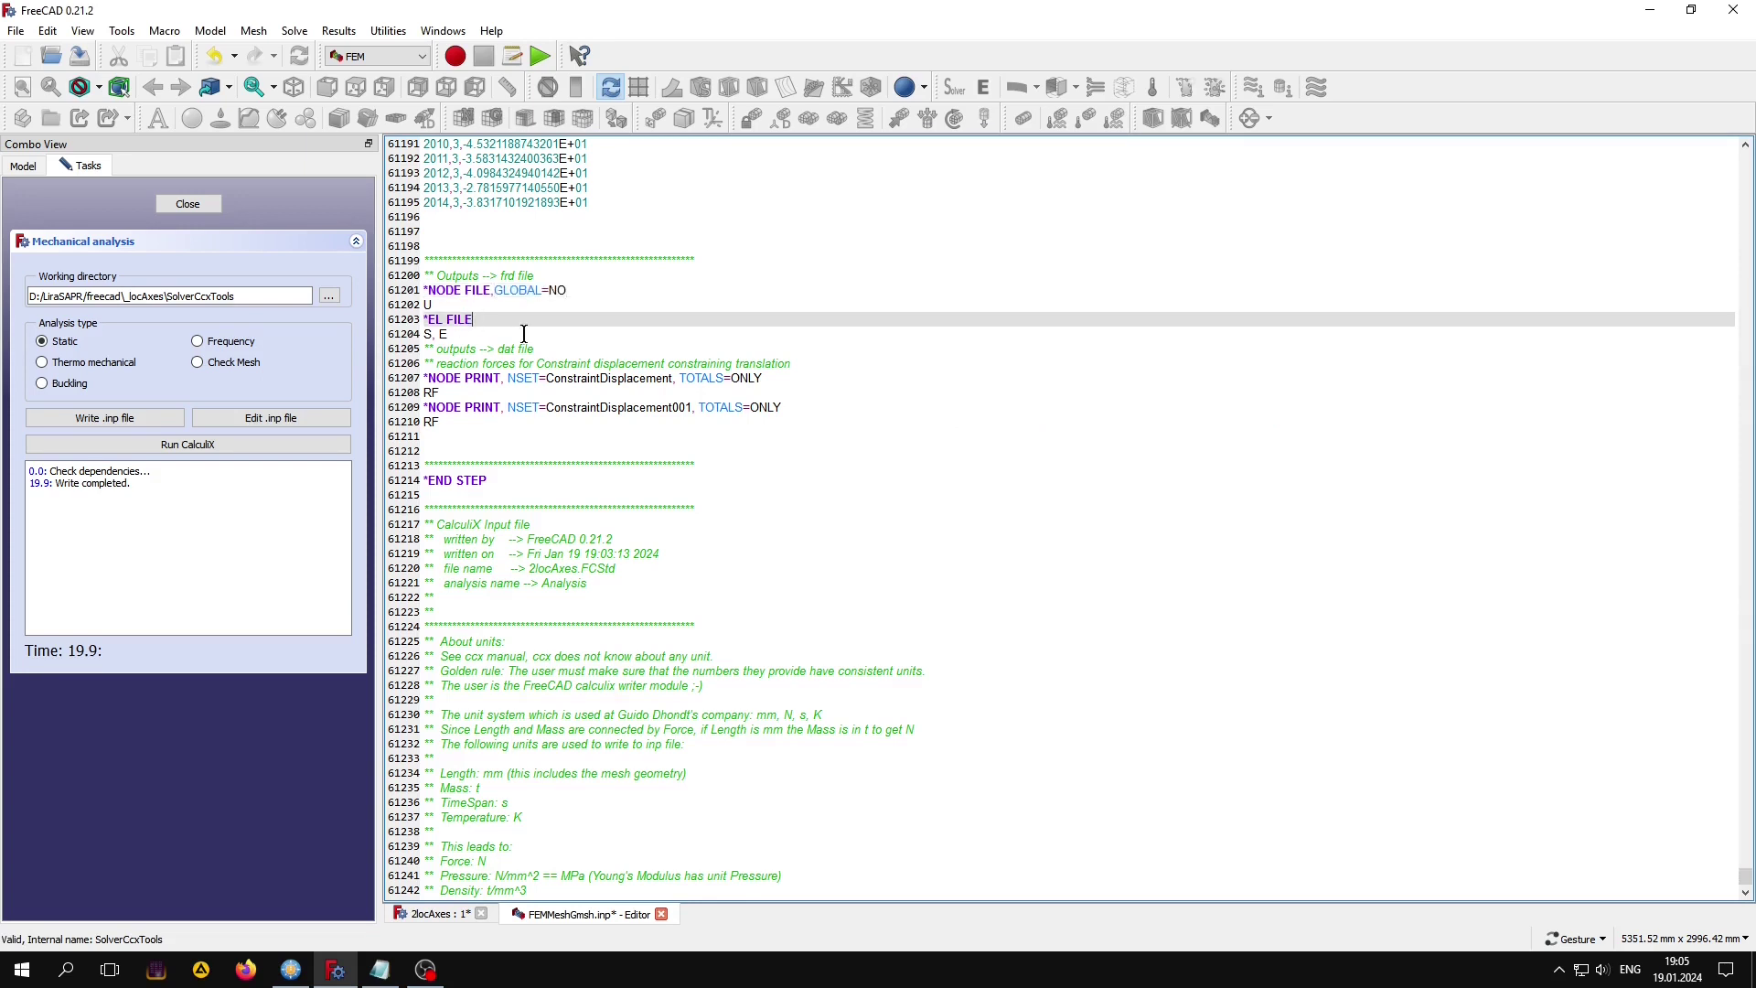
{"action": "key", "text": "ctrl+v"}
{"action": "left_click", "coordinate": [593, 444]}
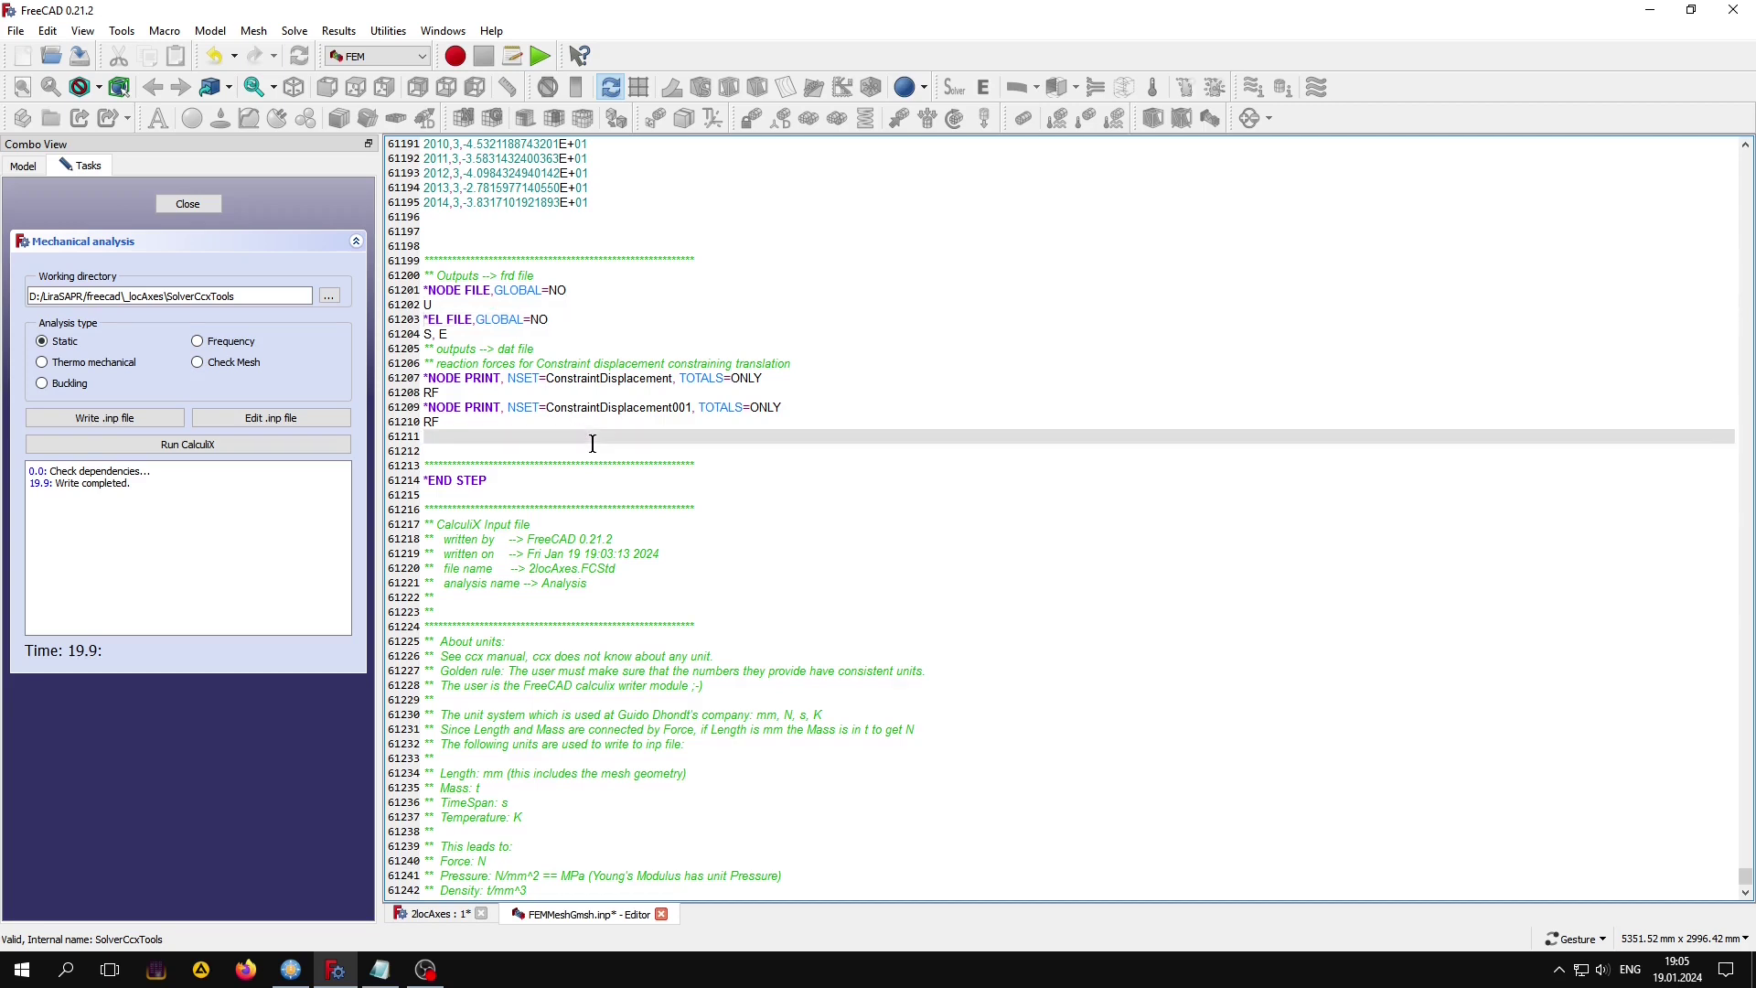
Save and close the edited .inp file, then run CalculiX and close the analysis panel.
{"action": "left_click", "coordinate": [661, 914]}
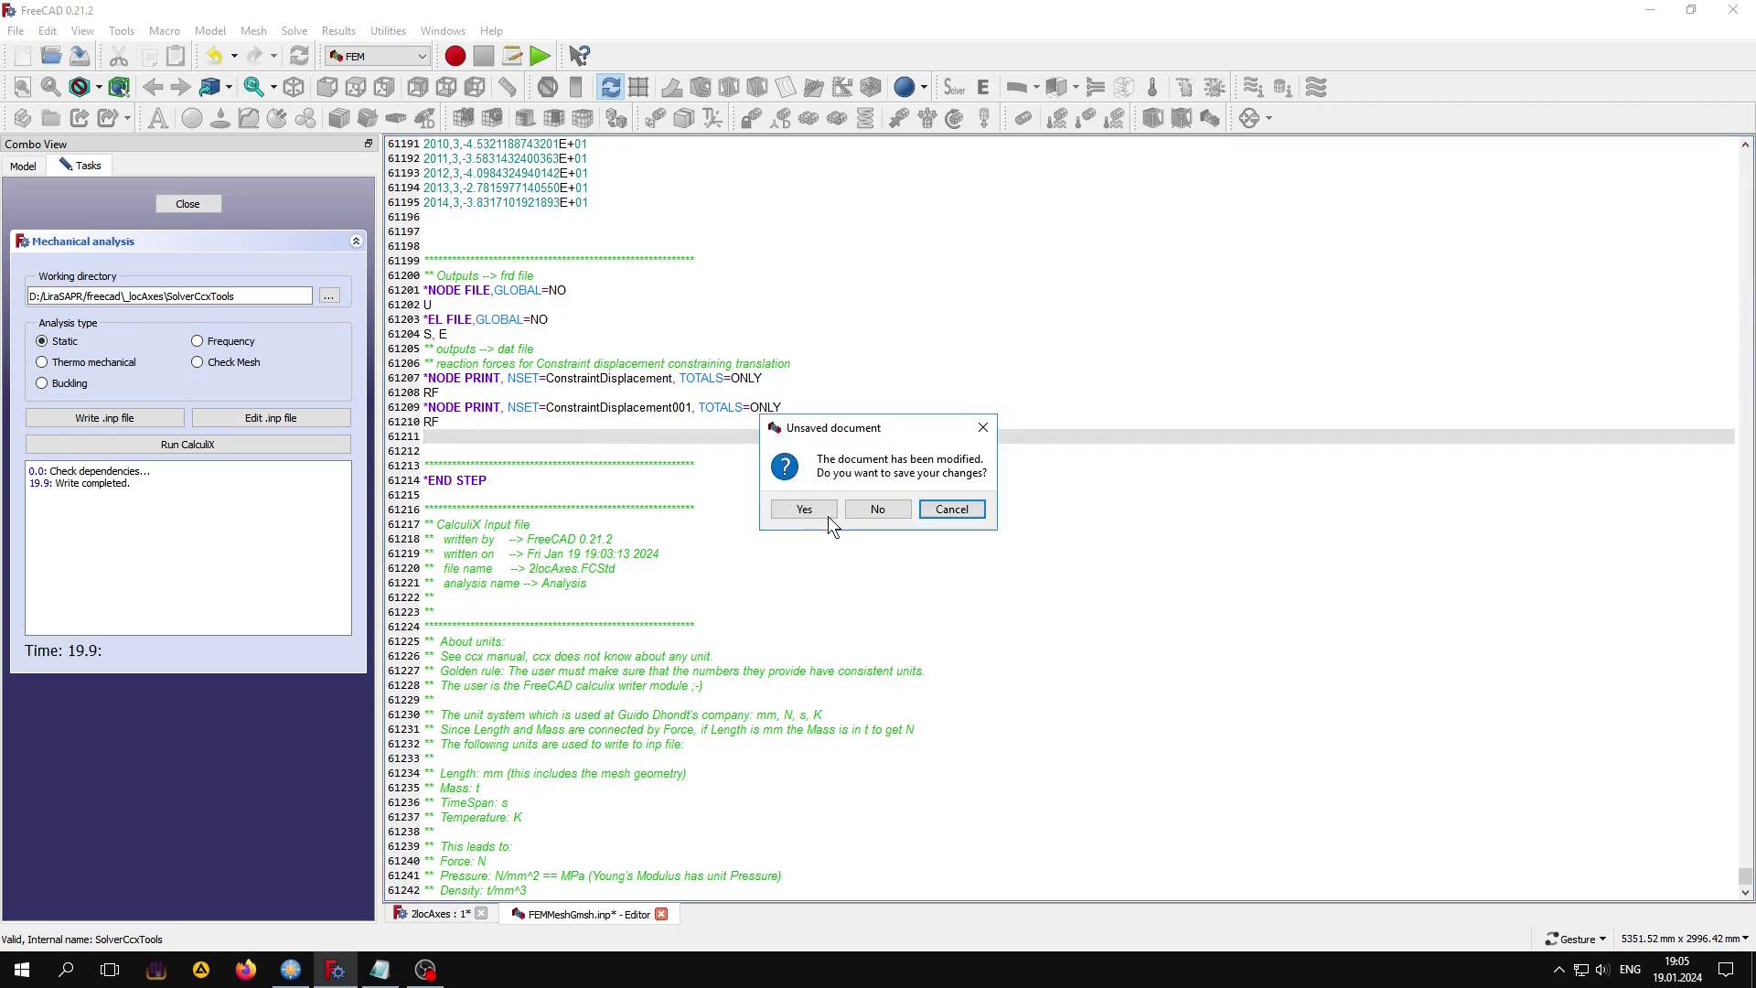
{"action": "left_click", "coordinate": [801, 511]}
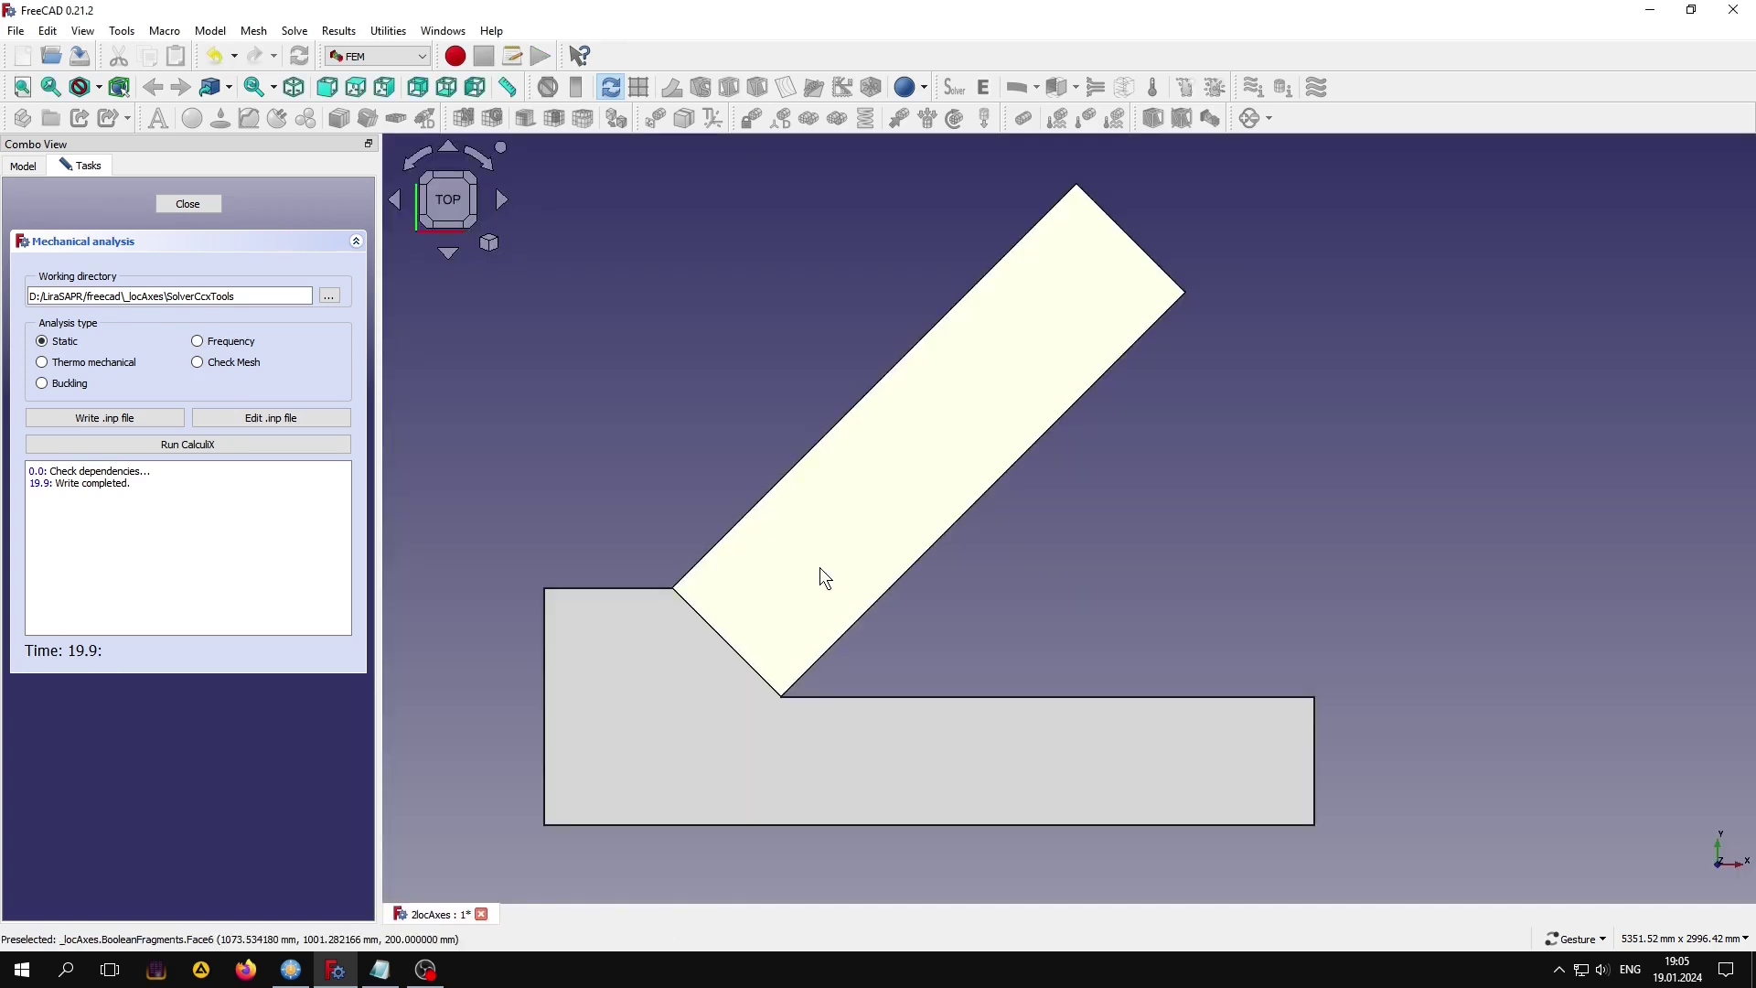
{"action": "left_click", "coordinate": [162, 446]}
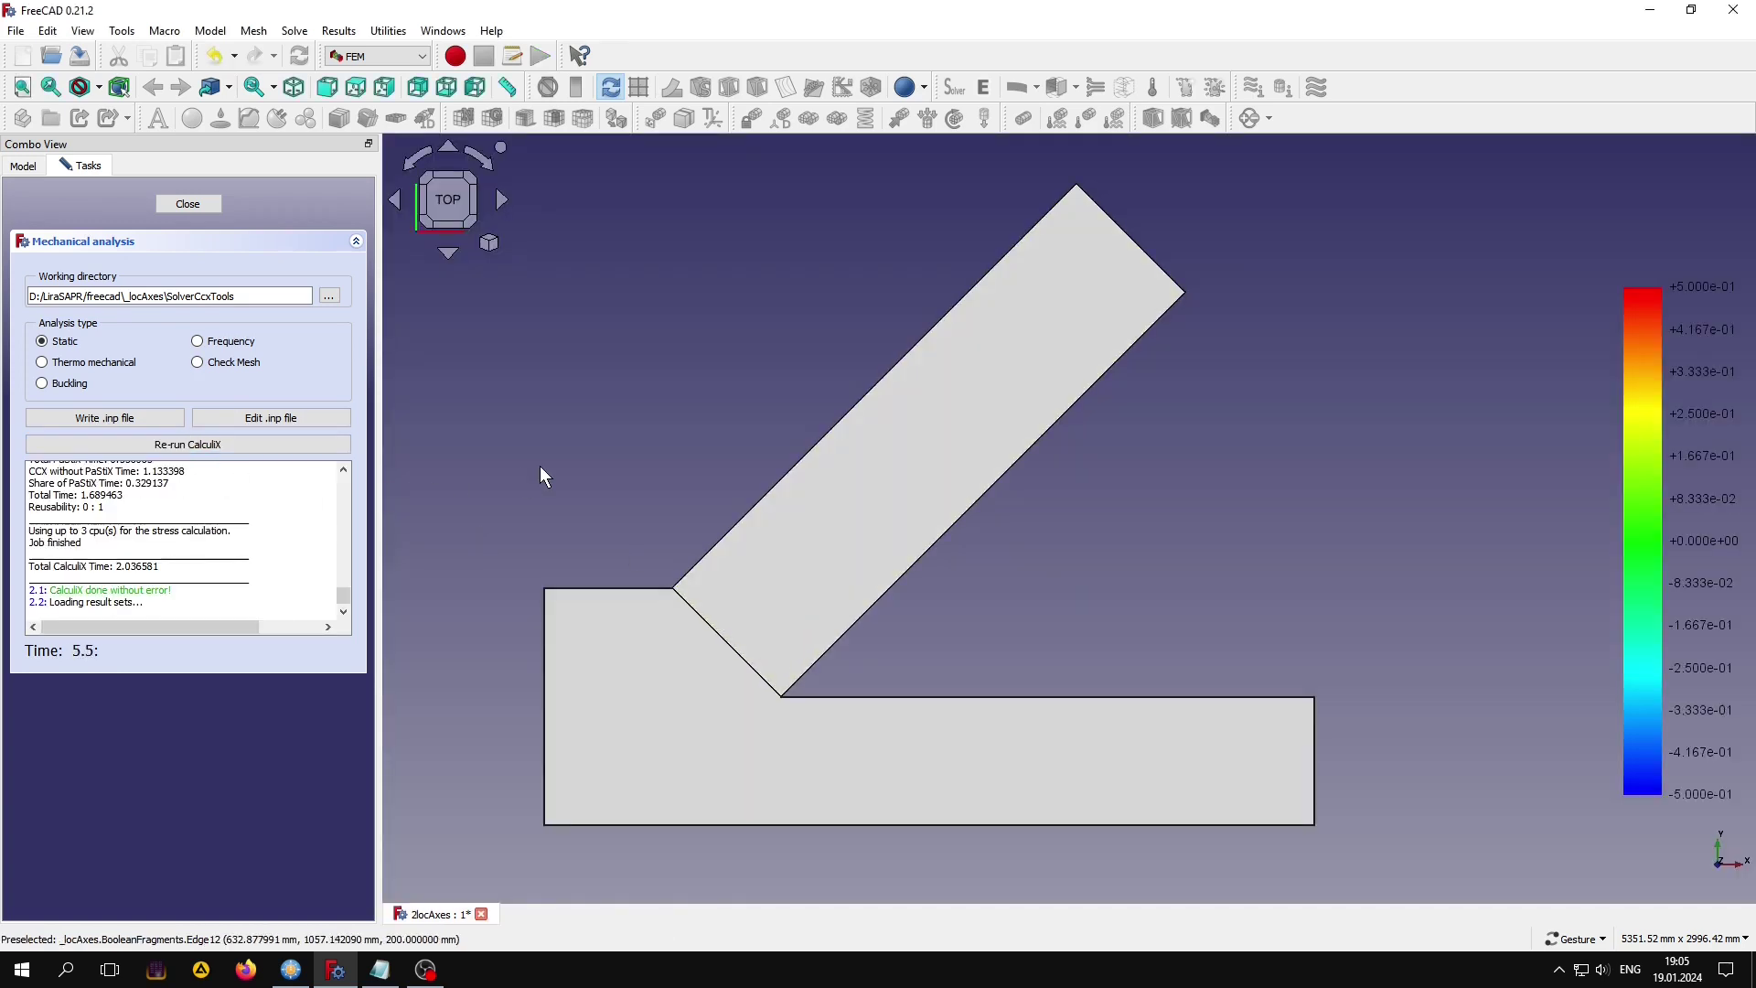
{"action": "left_click", "coordinate": [184, 211]}
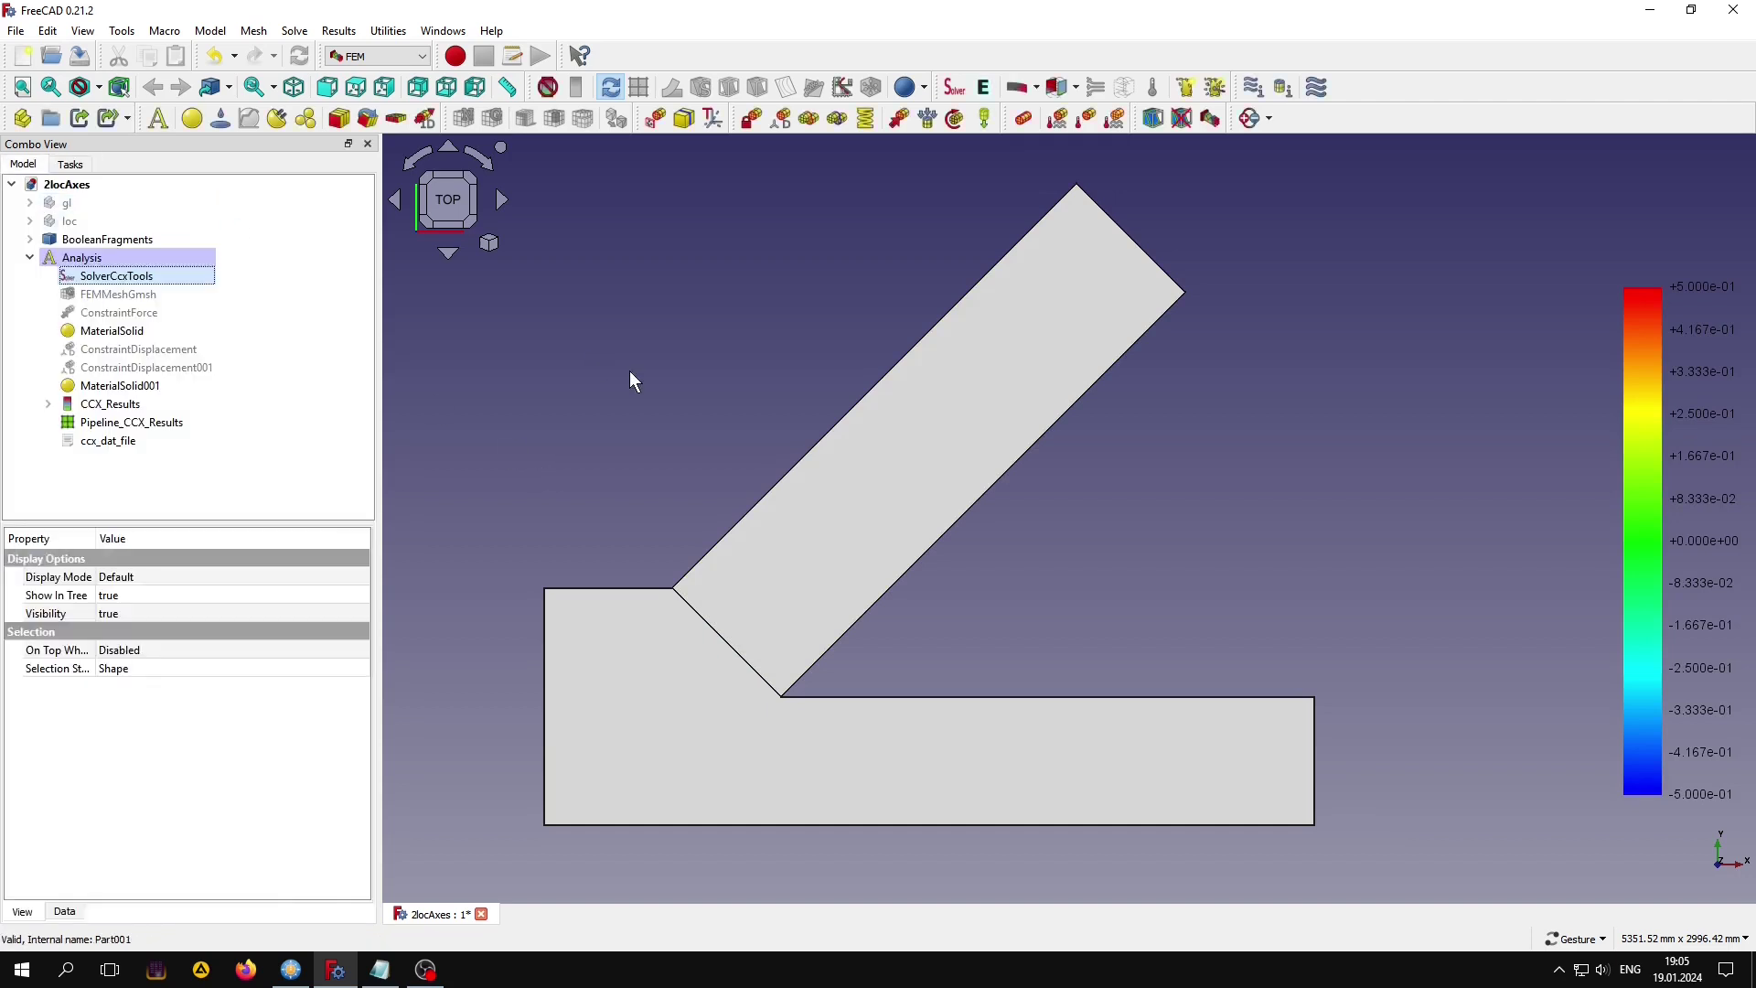
Colour Pipeline_CCX_Results by the Stress xx component.
{"action": "double_click", "coordinate": [157, 421]}
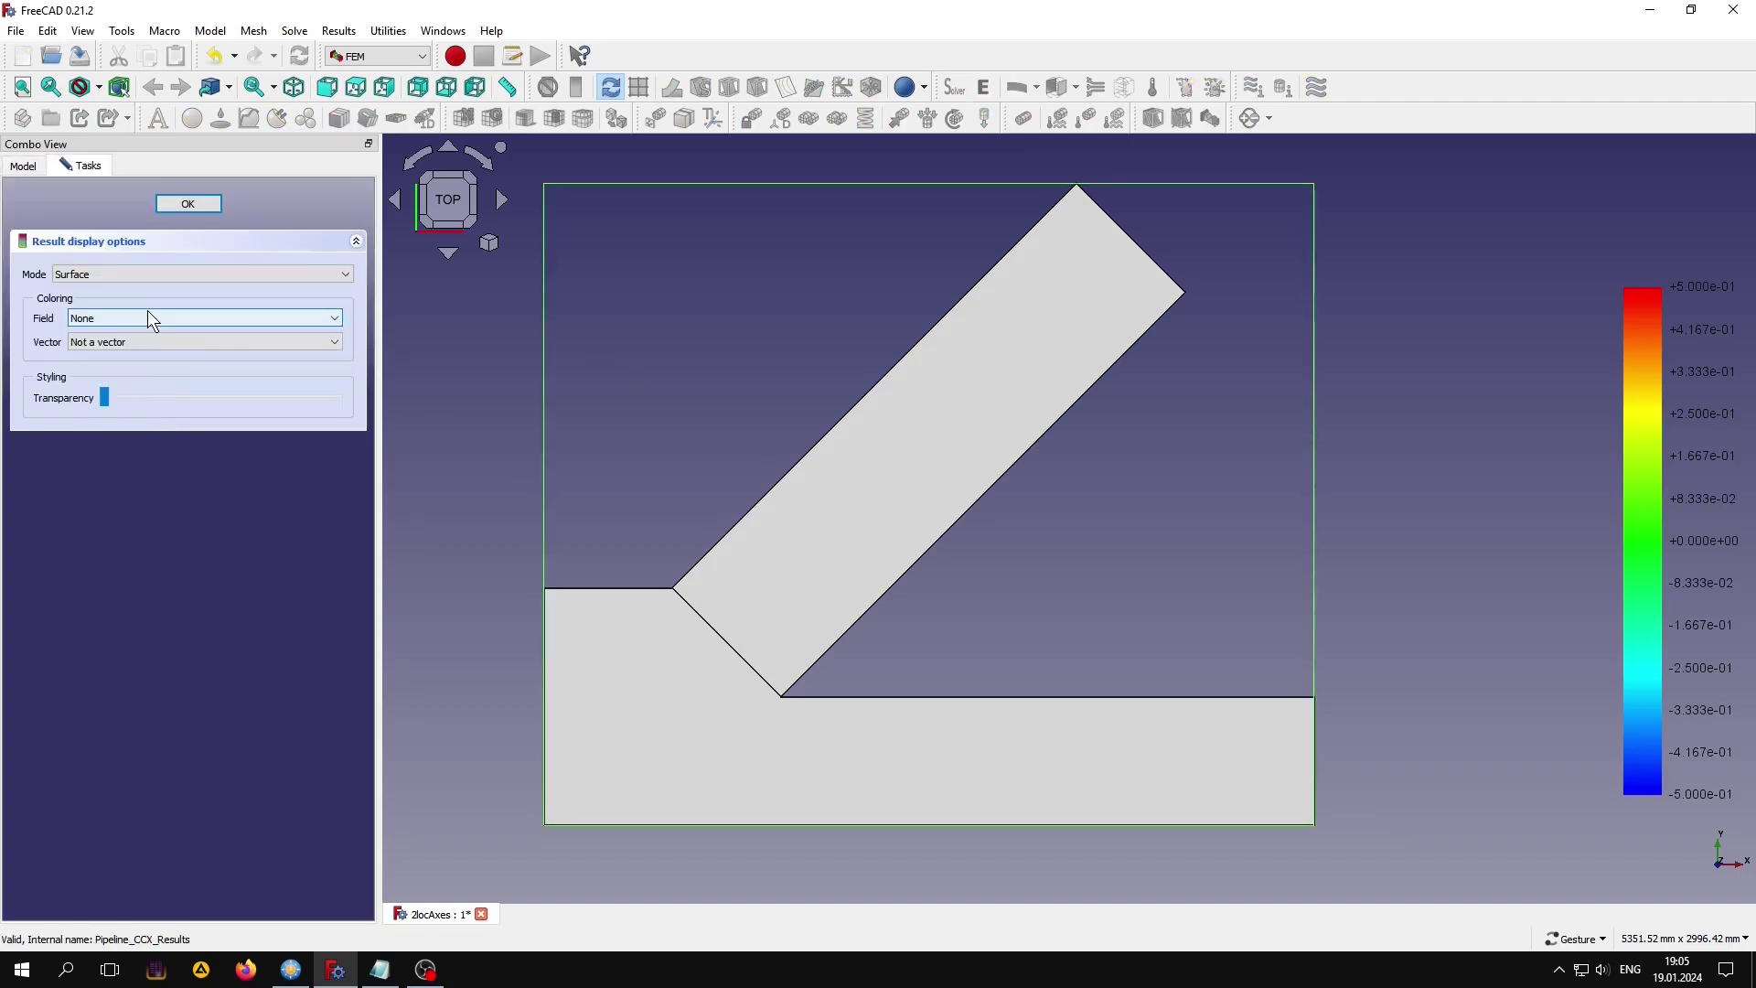
{"action": "left_click", "coordinate": [146, 317]}
{"action": "scroll", "coordinate": [170, 343], "scroll_direction": "down", "scroll_amount": 3}
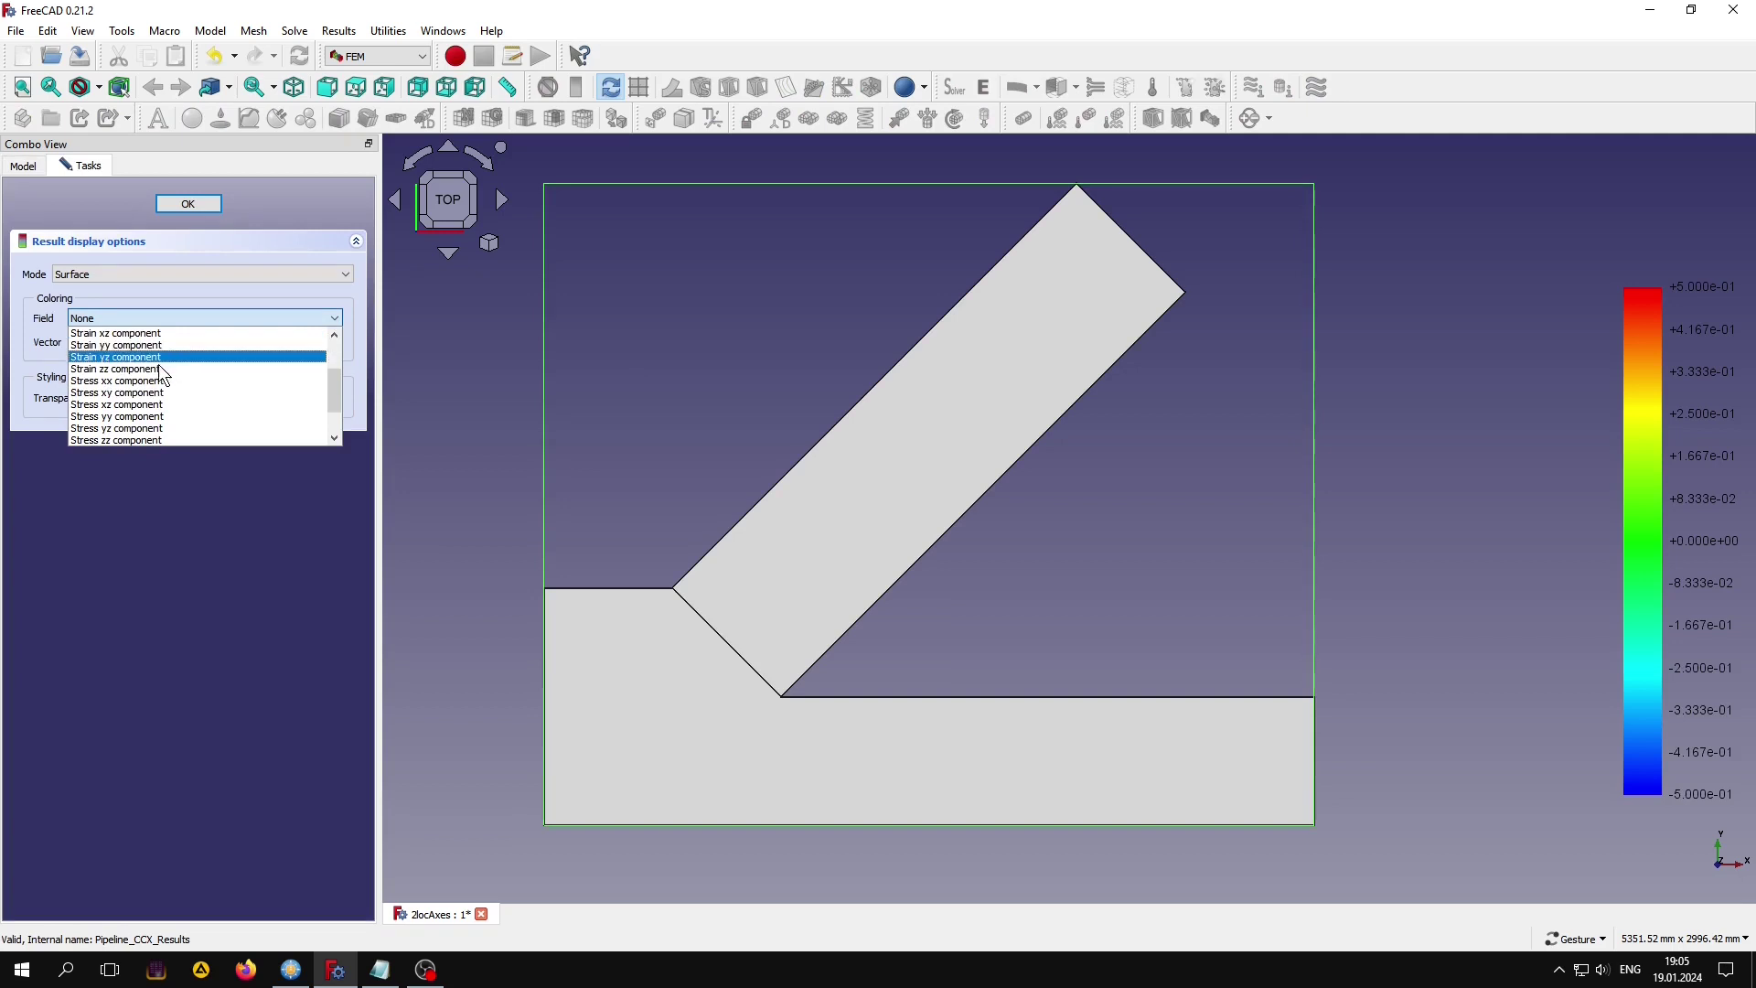
{"action": "left_click", "coordinate": [143, 378]}
{"action": "left_click", "coordinate": [165, 206]}
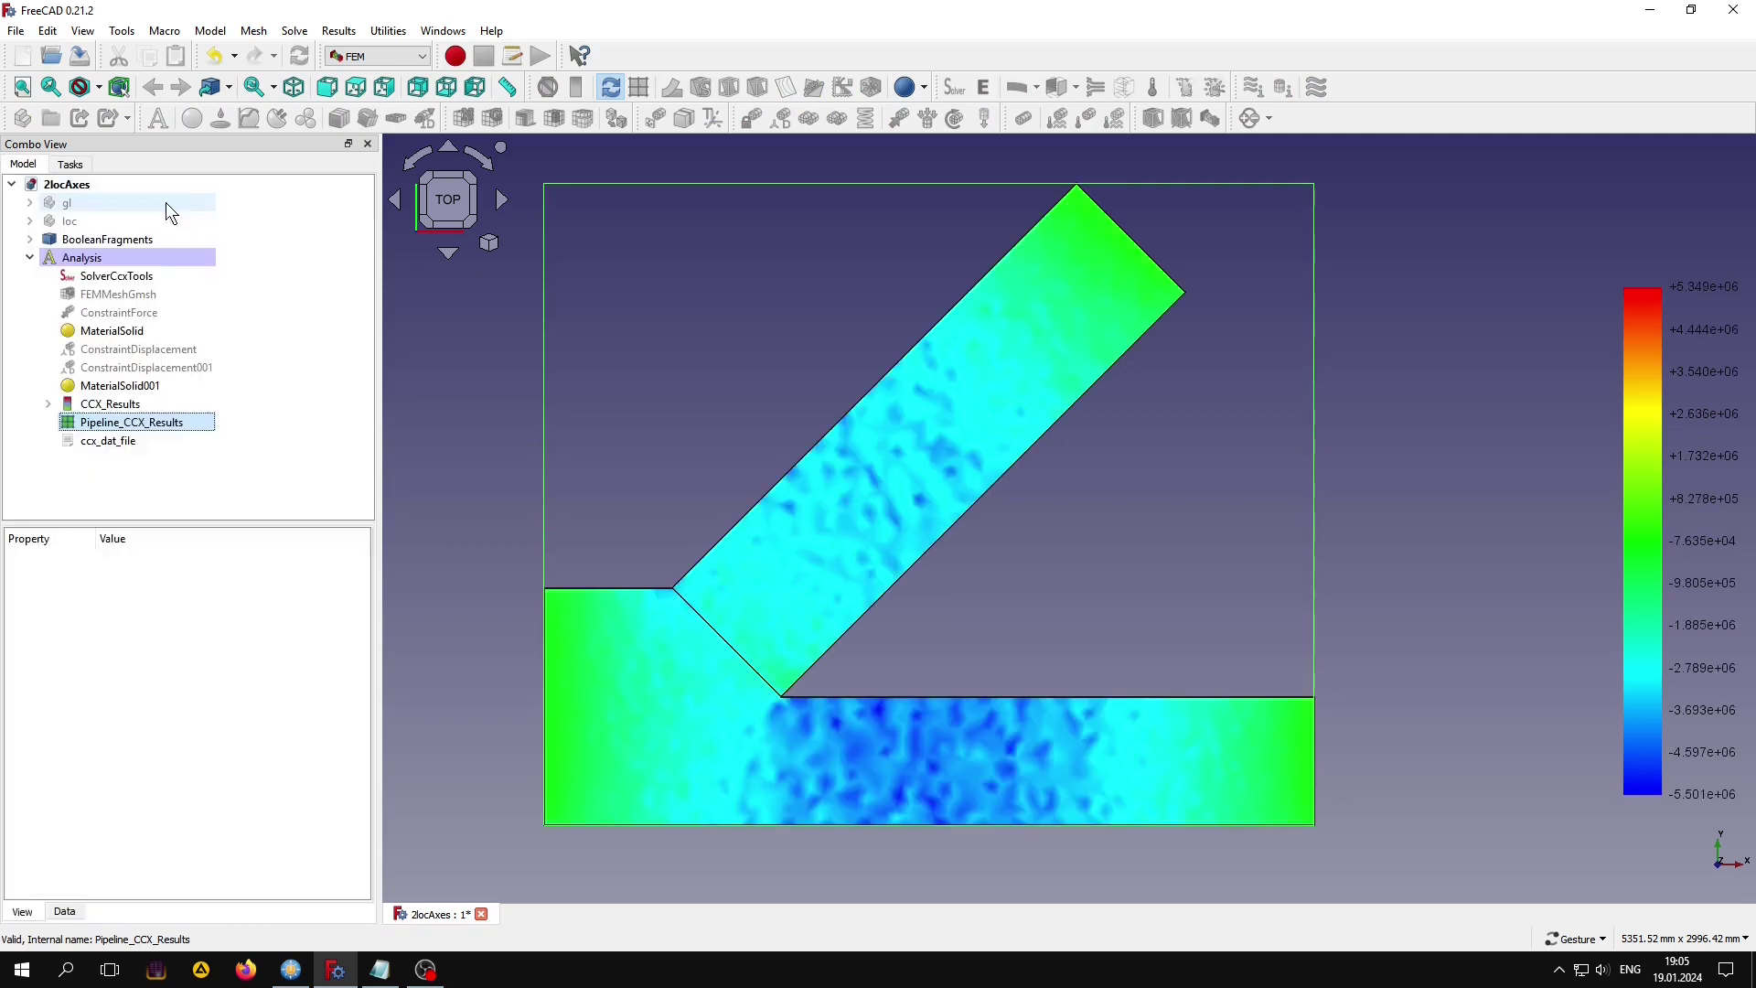
{"action": "left_click", "coordinate": [622, 357]}
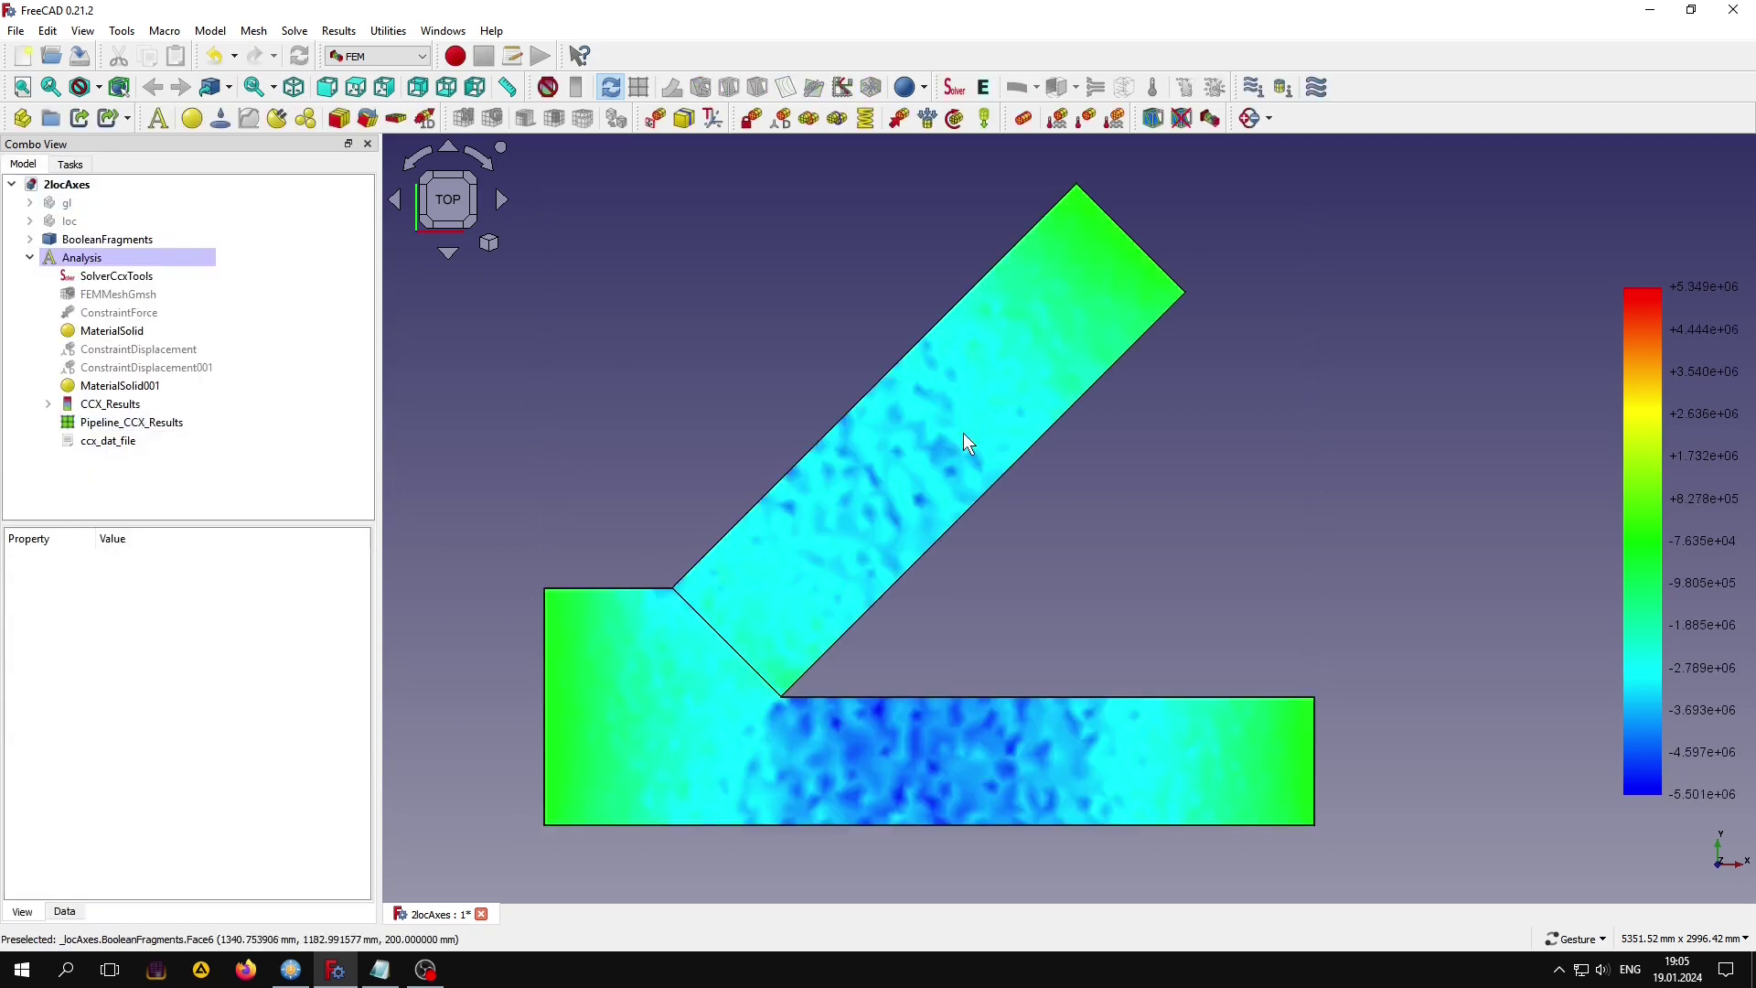
Make the loc and gl axis systems visible over the stress map.
{"action": "left_click", "coordinate": [70, 221]}
{"action": "key", "text": "space"}
{"action": "left_click", "coordinate": [569, 382]}
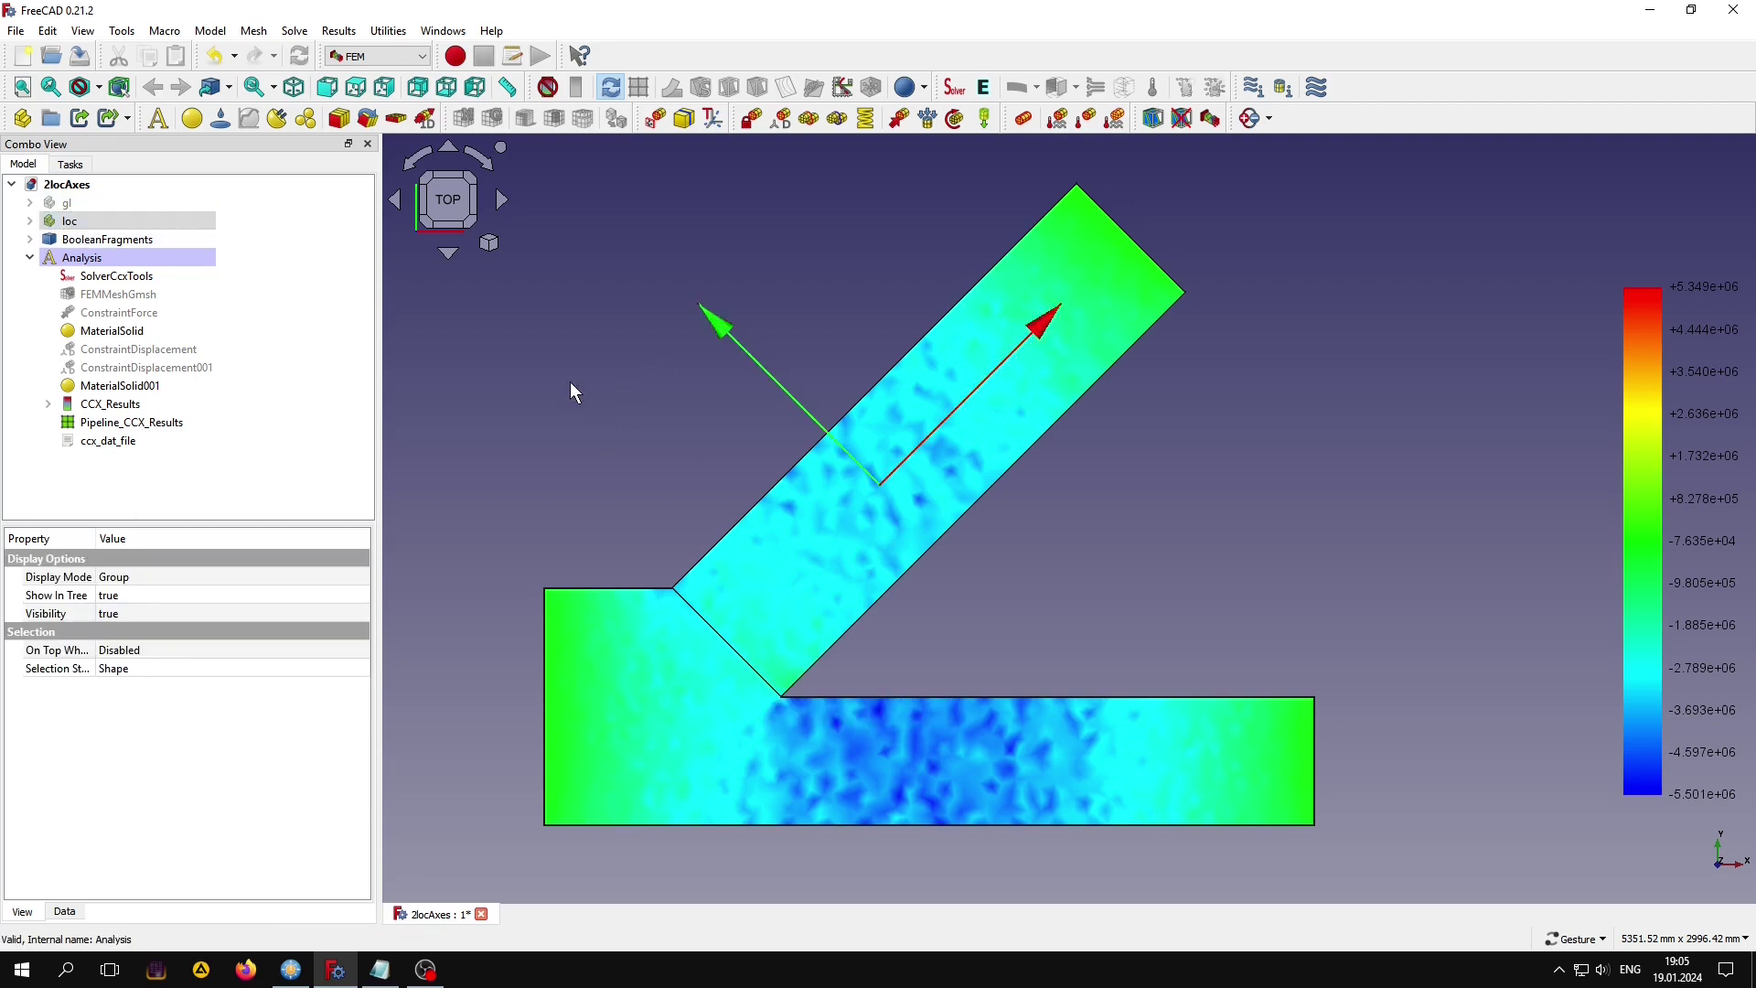
{"action": "left_click", "coordinate": [91, 202]}
{"action": "key", "text": "space"}
{"action": "left_click", "coordinate": [588, 382]}
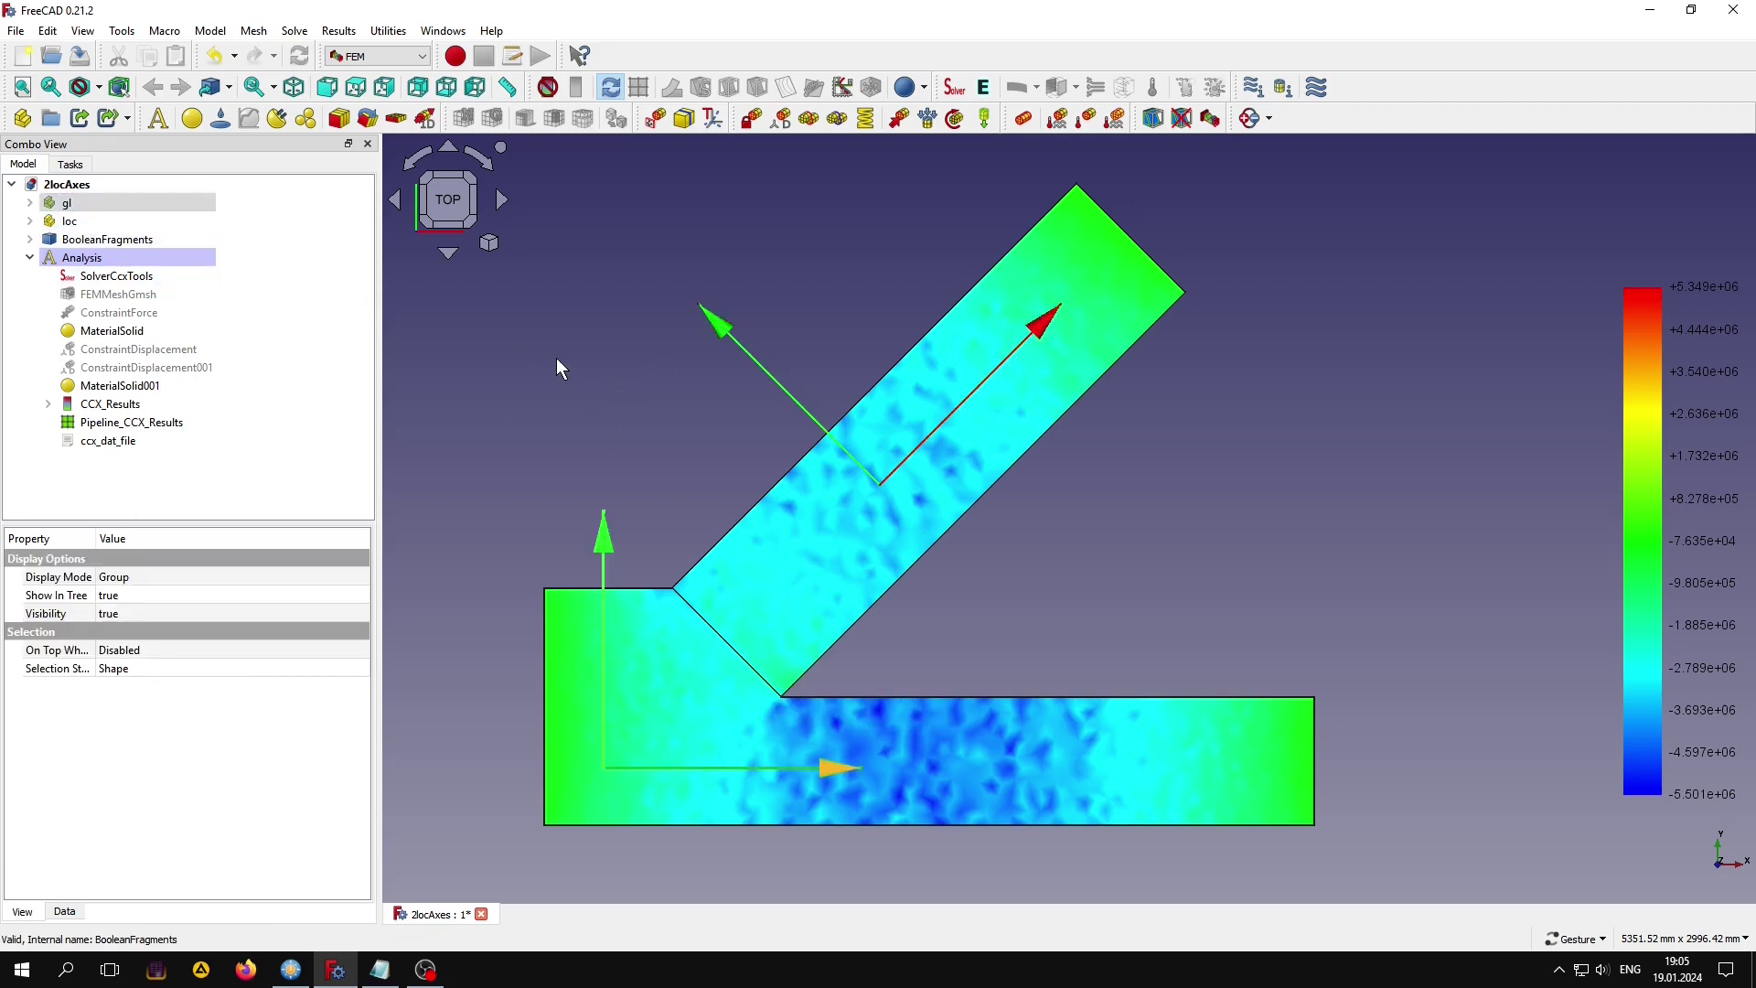